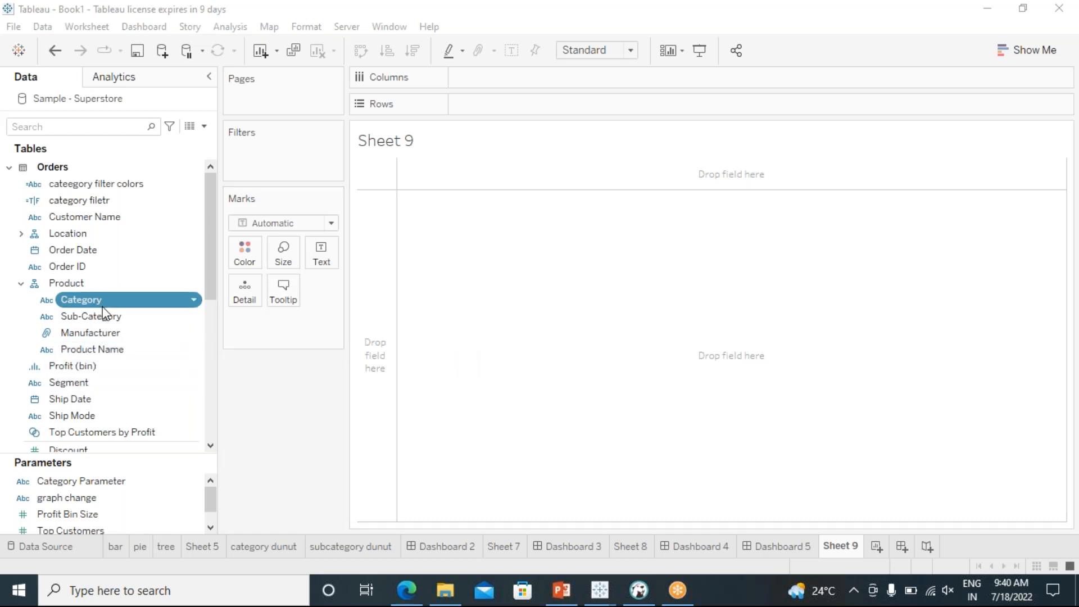
Create a set named Category Set from the Category field, with Office Supplies and Technology as its members
right_click(178, 308)
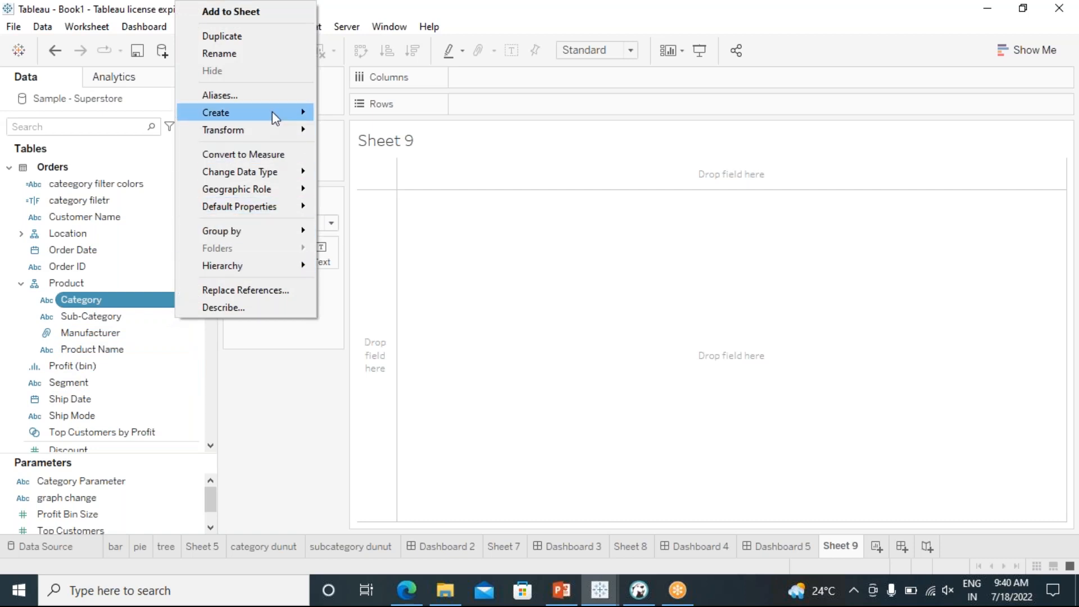
mouse_move(285, 117)
click(368, 151)
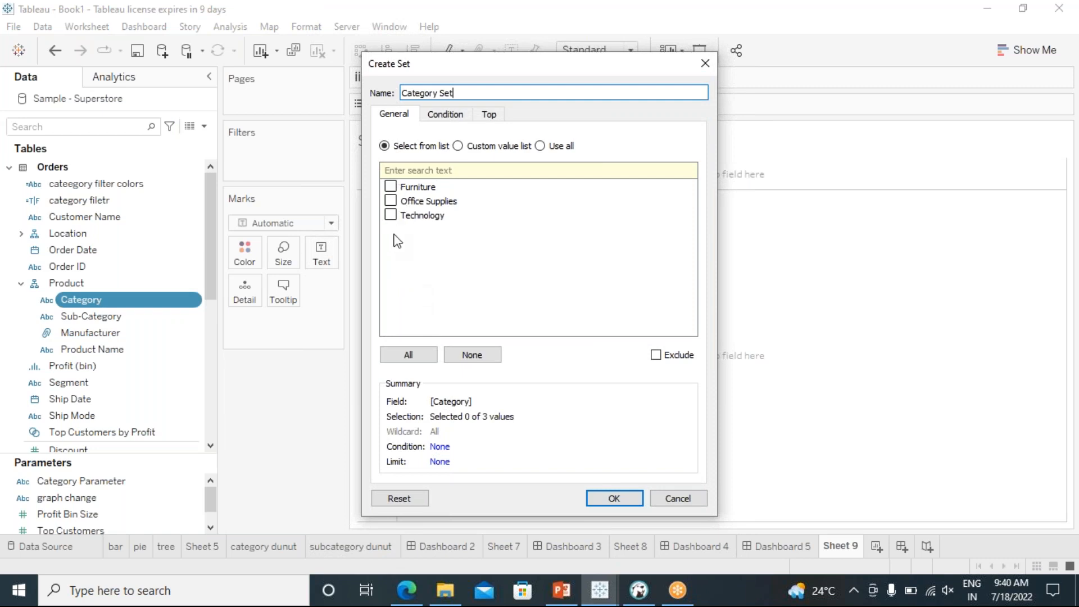
click(391, 200)
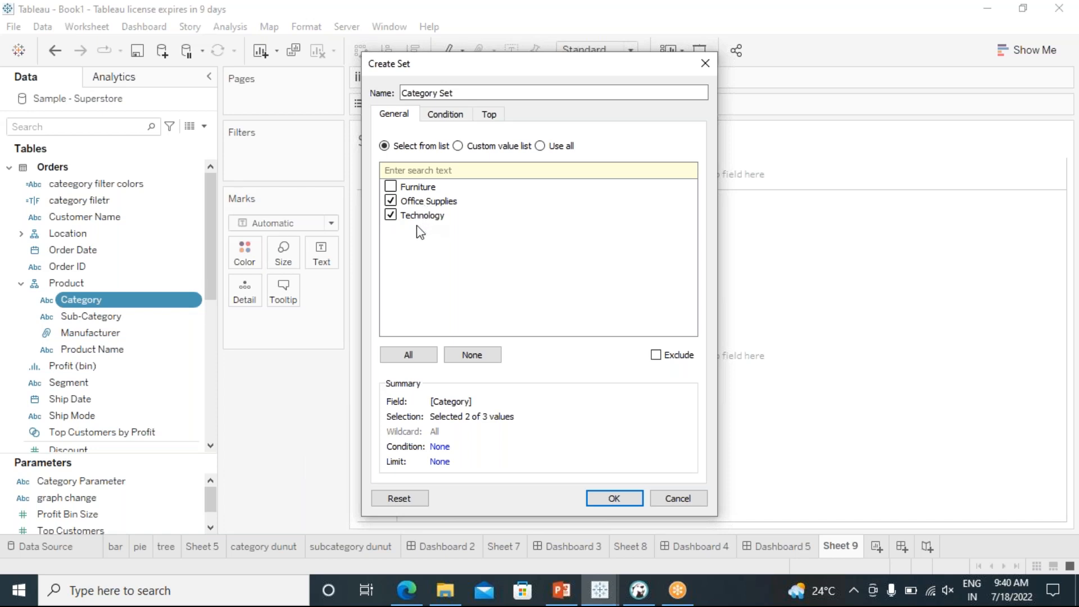
drag(462, 92, 403, 94)
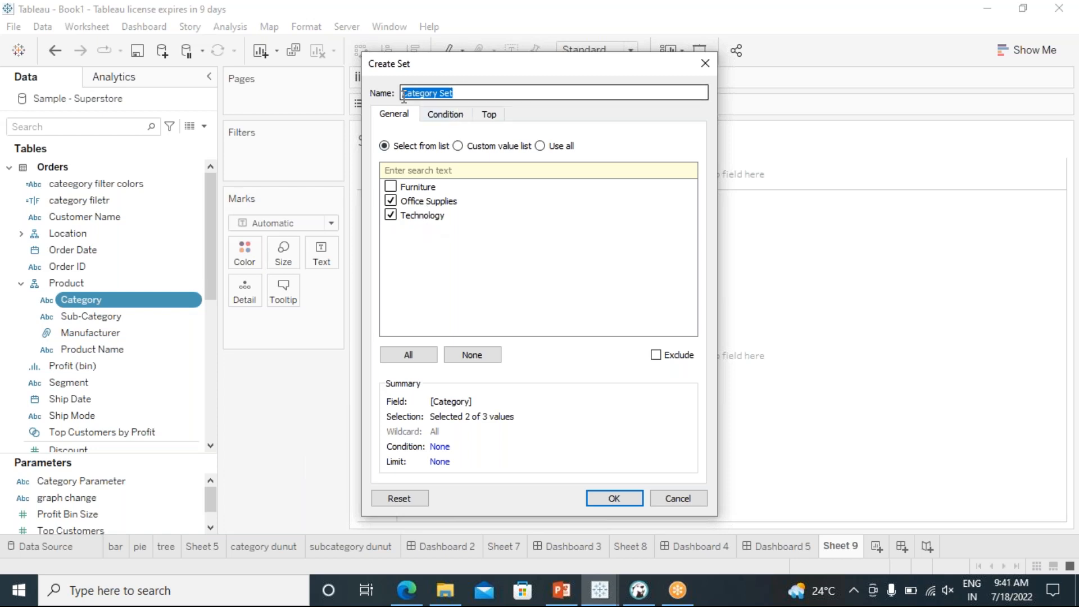
click(493, 274)
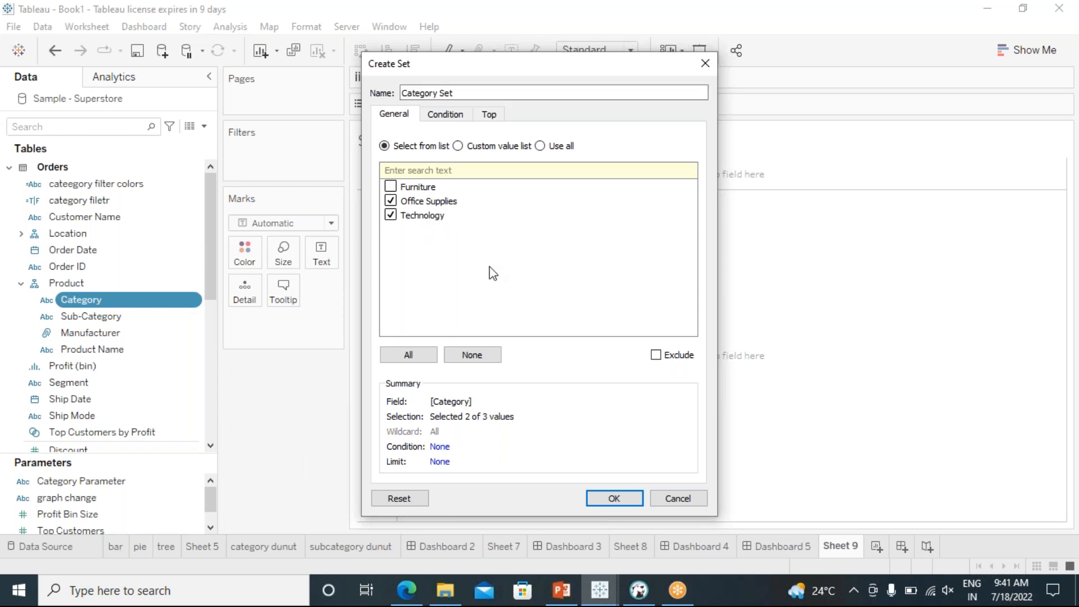
click(614, 497)
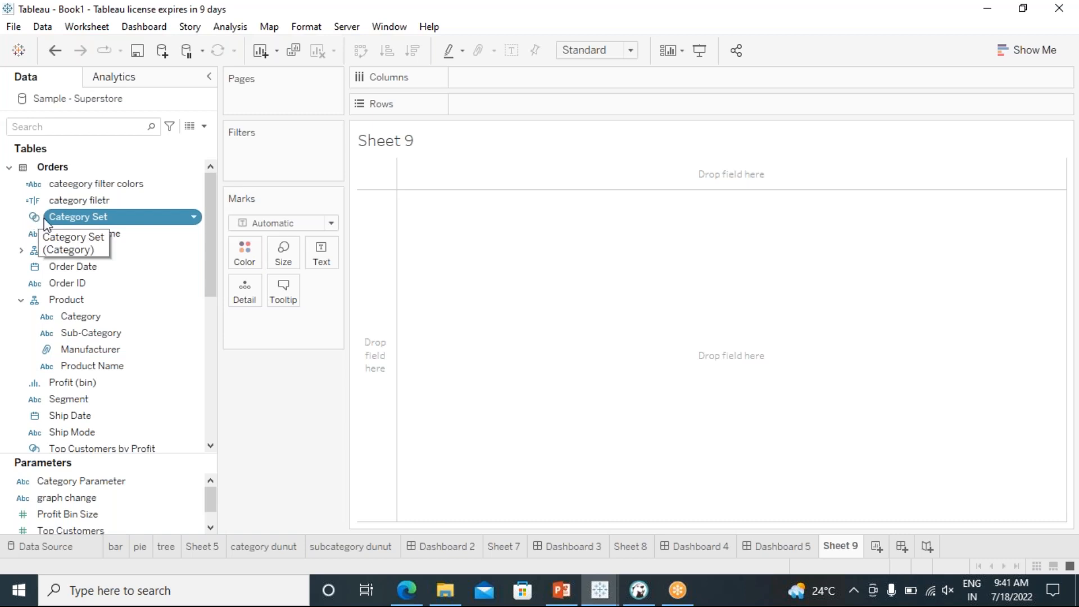
Chart the sum of Sales in columns against Category Set in rows, and show the mark labels
drag(85, 218, 508, 367)
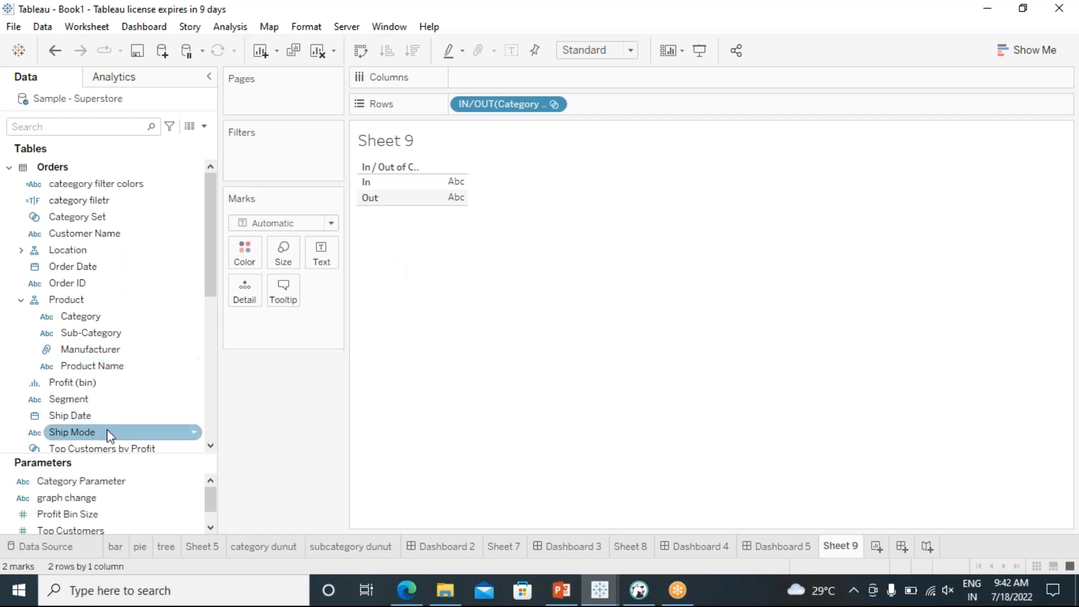
drag(112, 454, 159, 475)
drag(210, 278, 214, 359)
drag(66, 376, 588, 77)
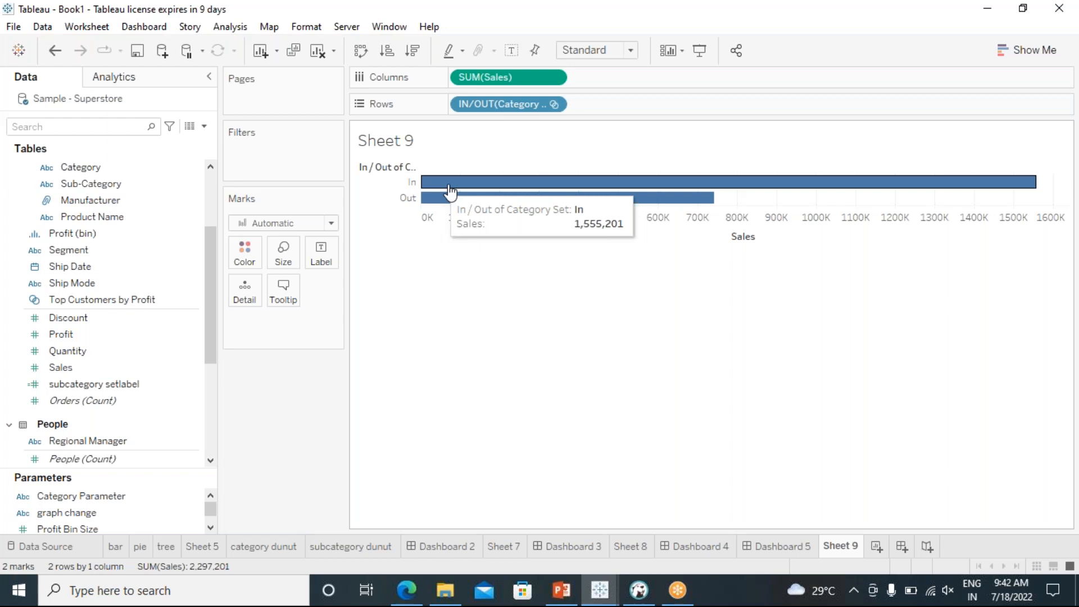
click(512, 51)
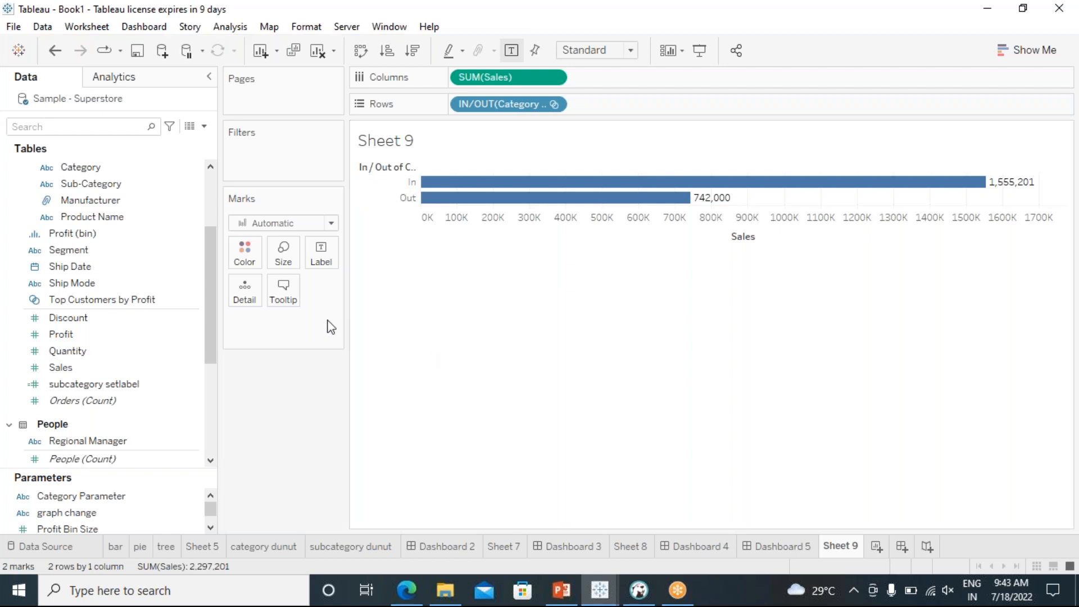
scroll(204, 281, up, 3)
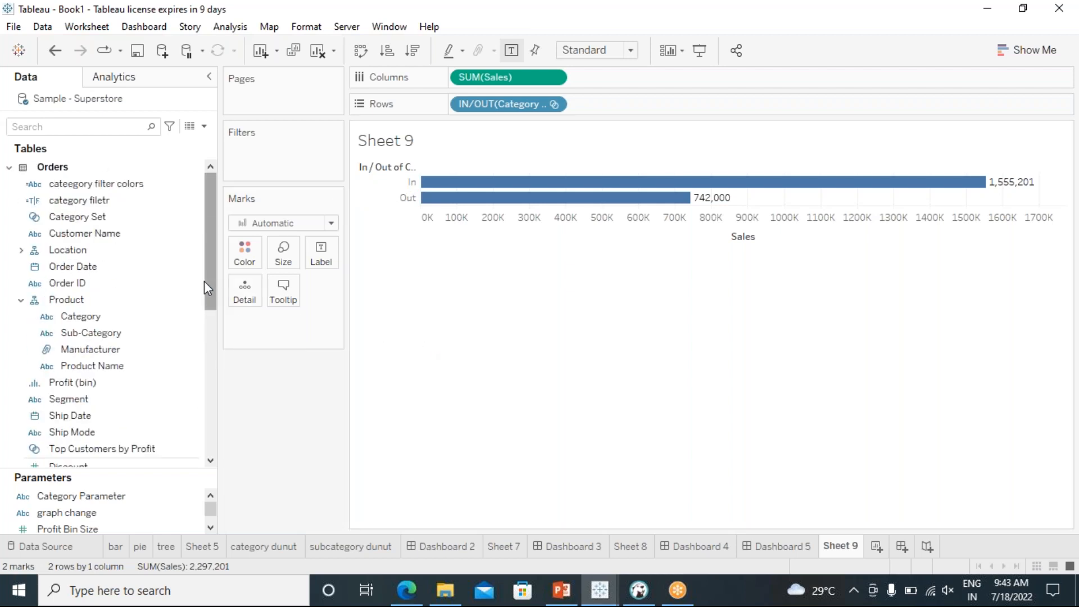
click(120, 318)
right_click(118, 317)
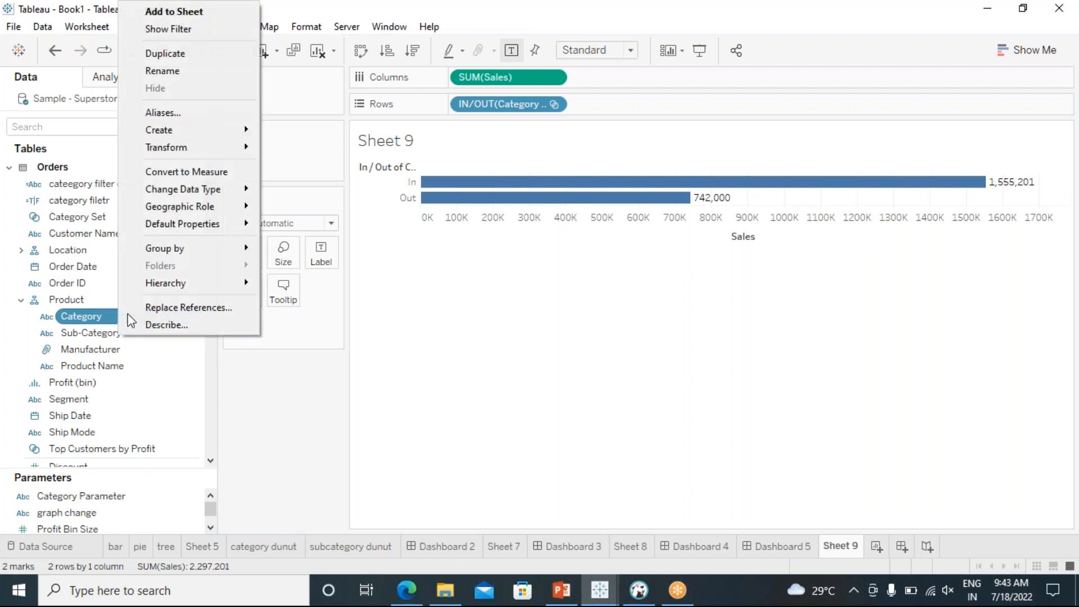
mouse_move(226, 131)
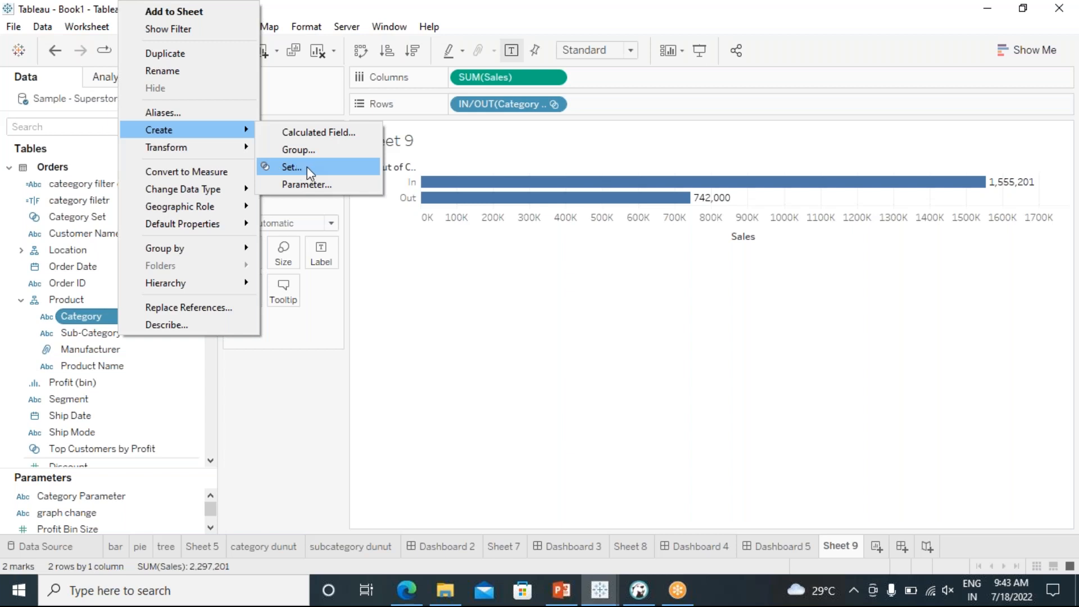
click(335, 387)
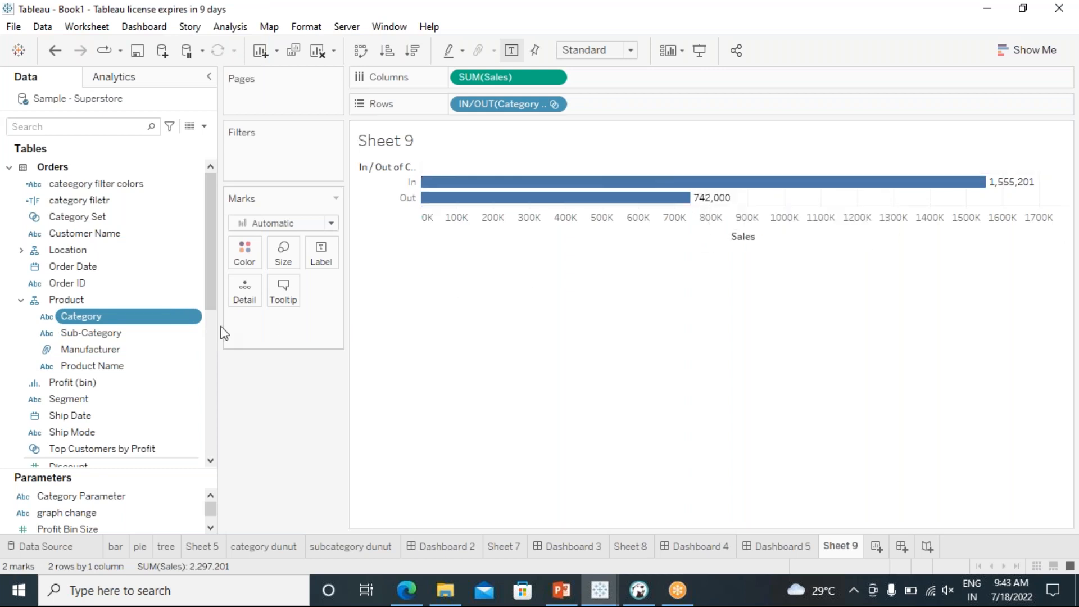
click(194, 317)
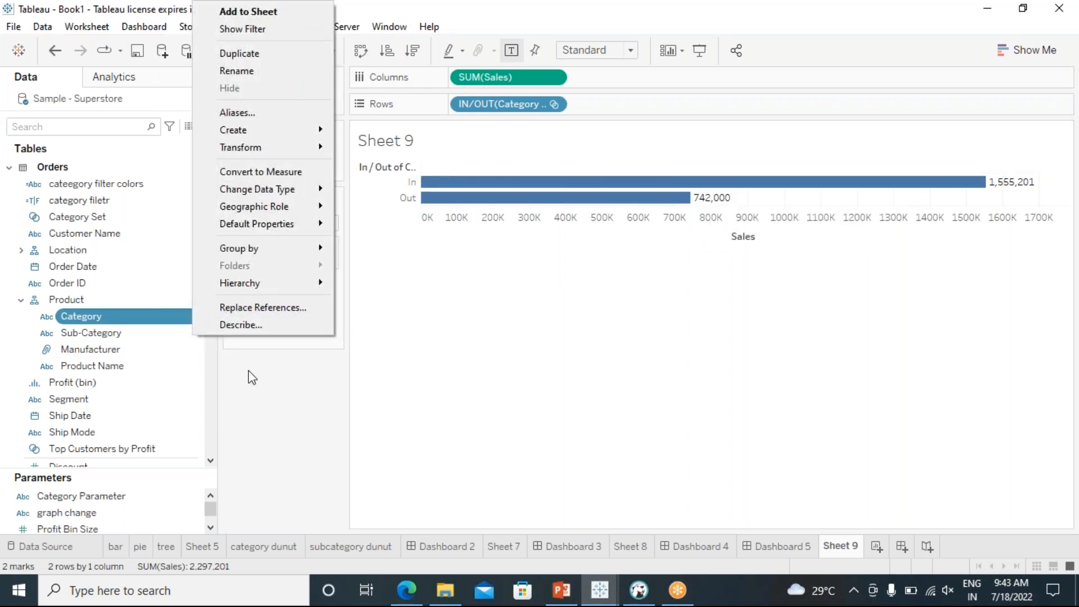
click(292, 418)
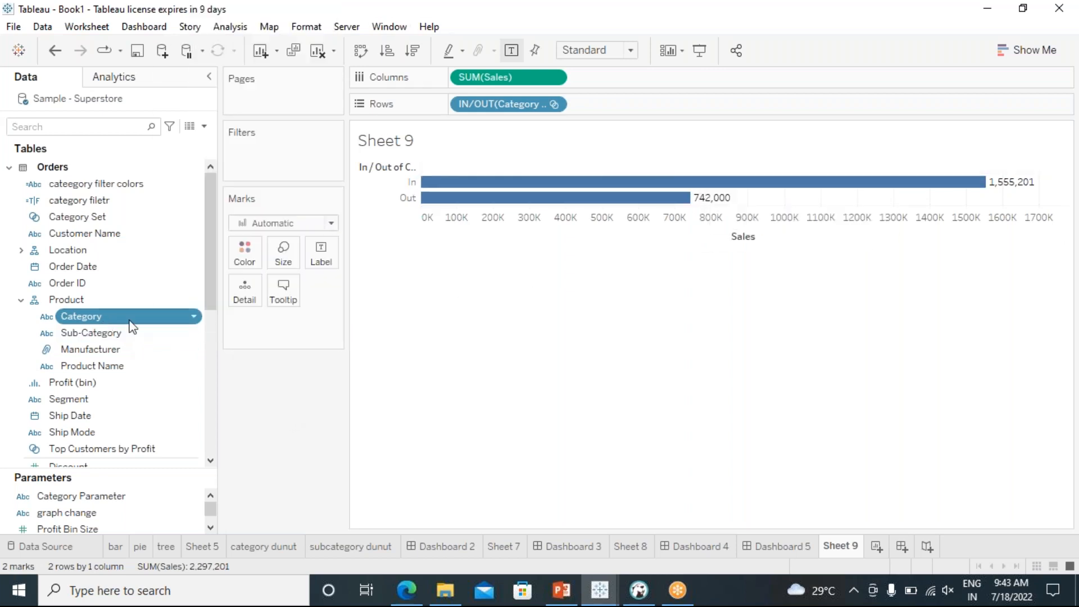
click(194, 320)
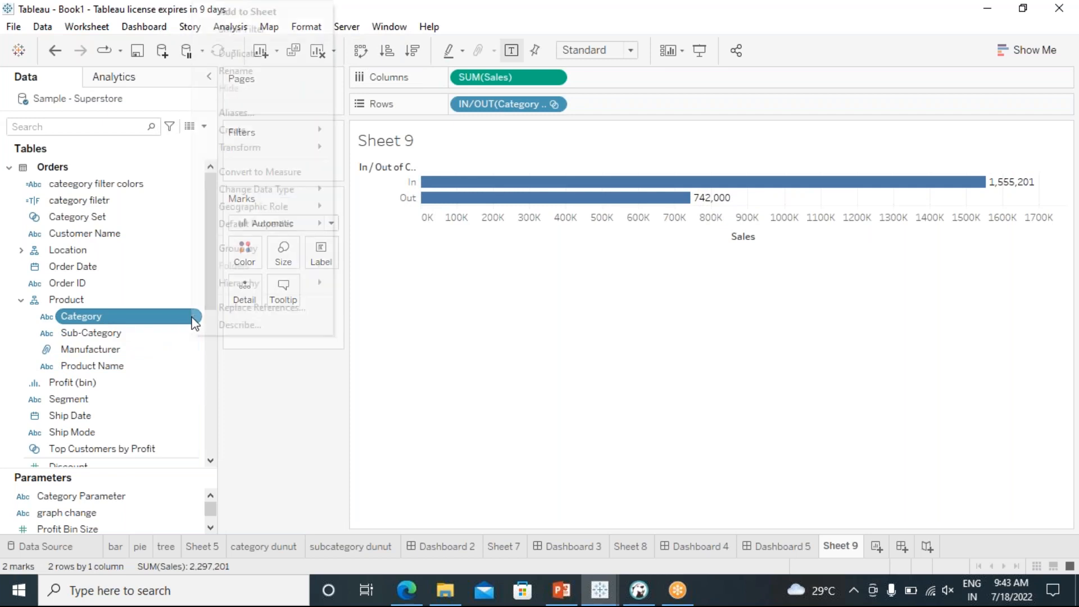
mouse_move(298, 127)
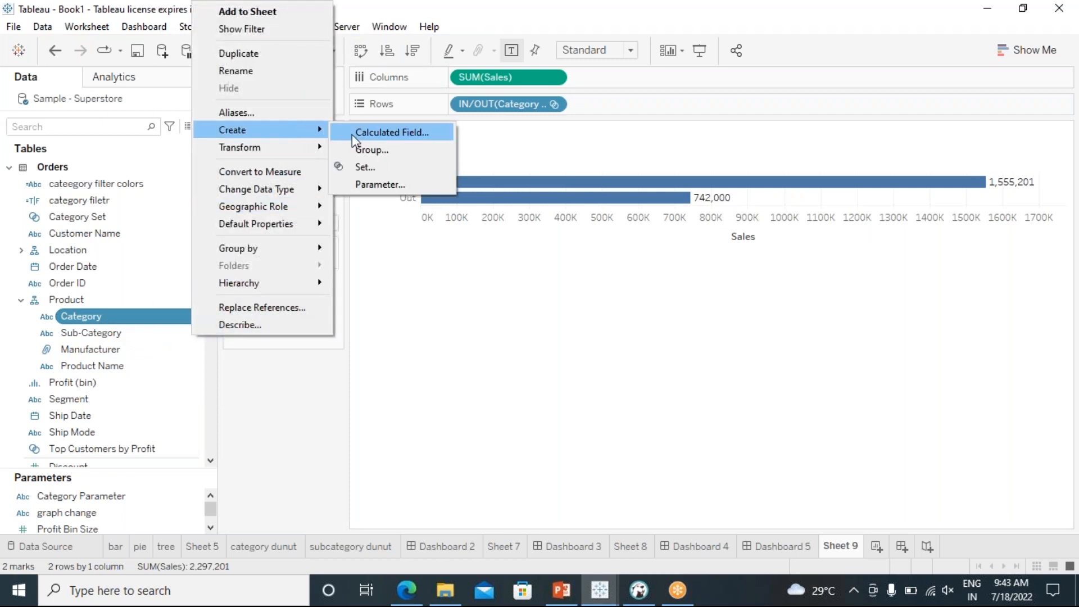
click(310, 416)
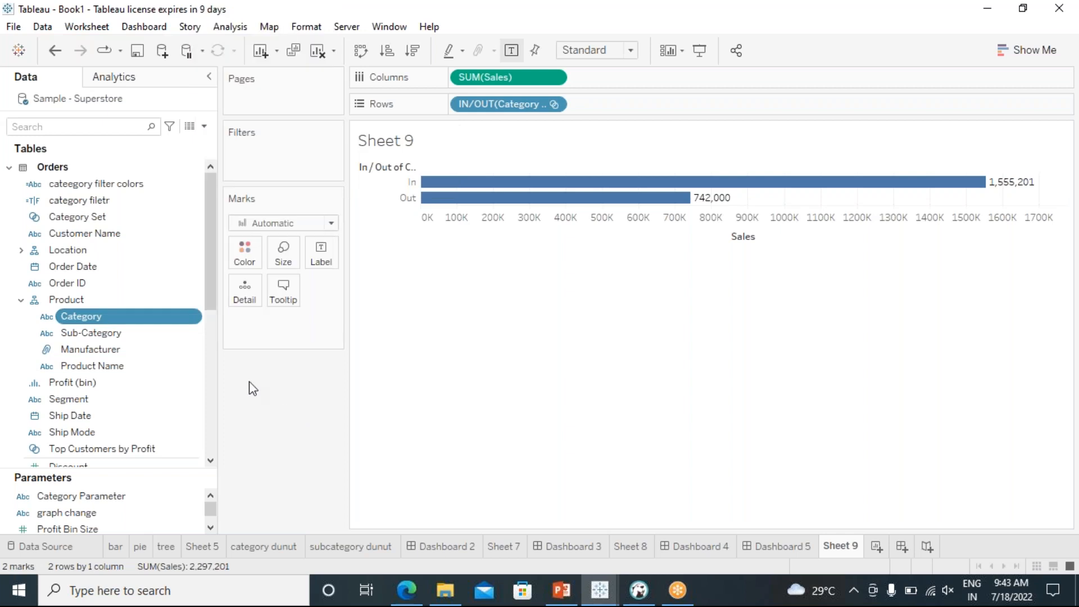
click(205, 127)
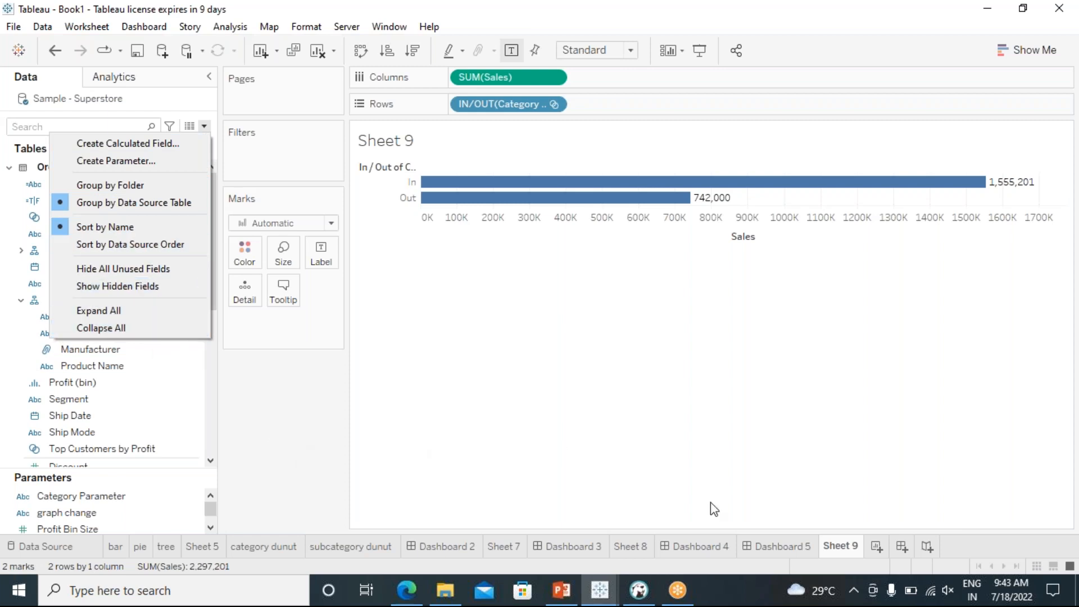
Add a new worksheet and list the Sub-Category field in its rows
click(875, 545)
click(876, 545)
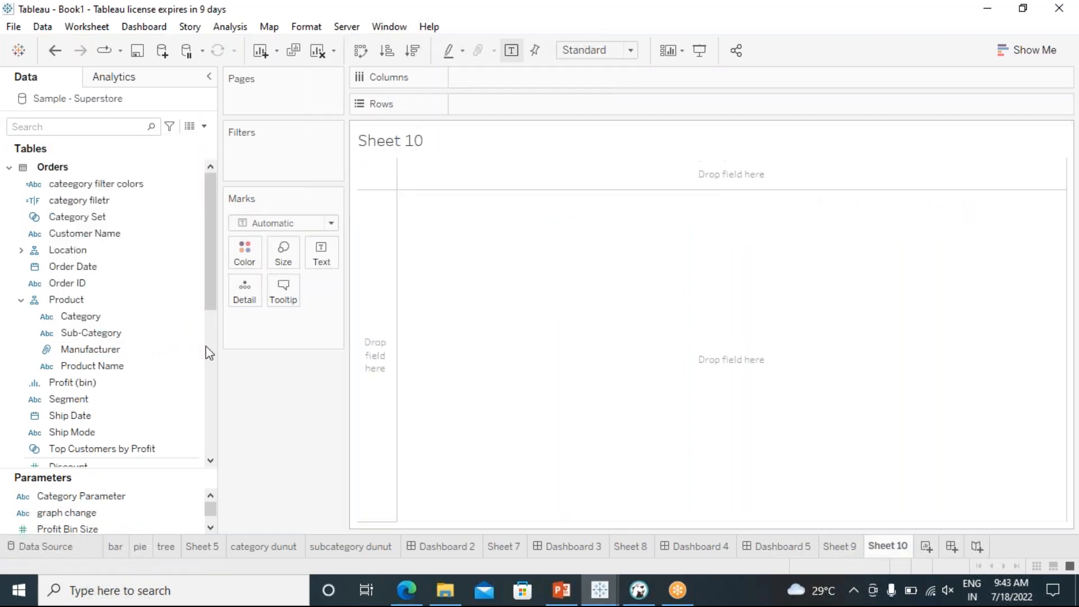
click(103, 337)
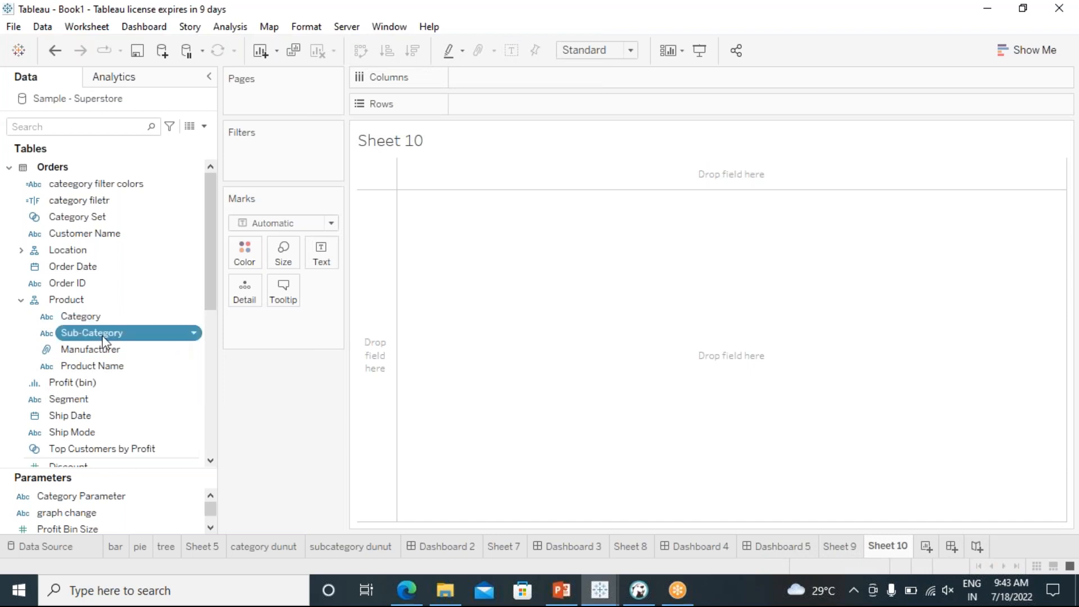
double_click(102, 338)
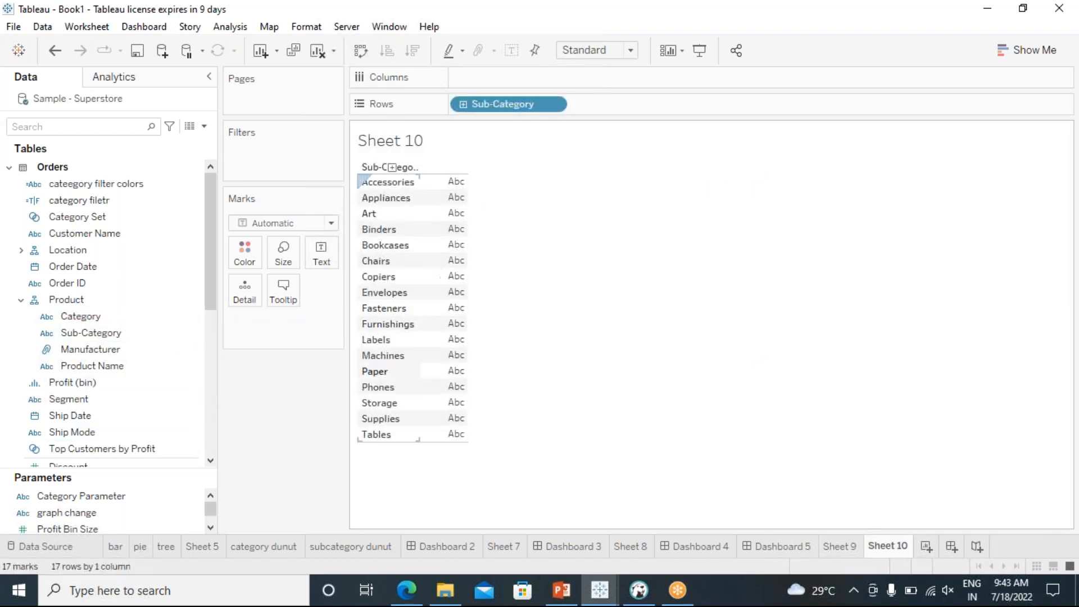
scroll(147, 381, down, 4)
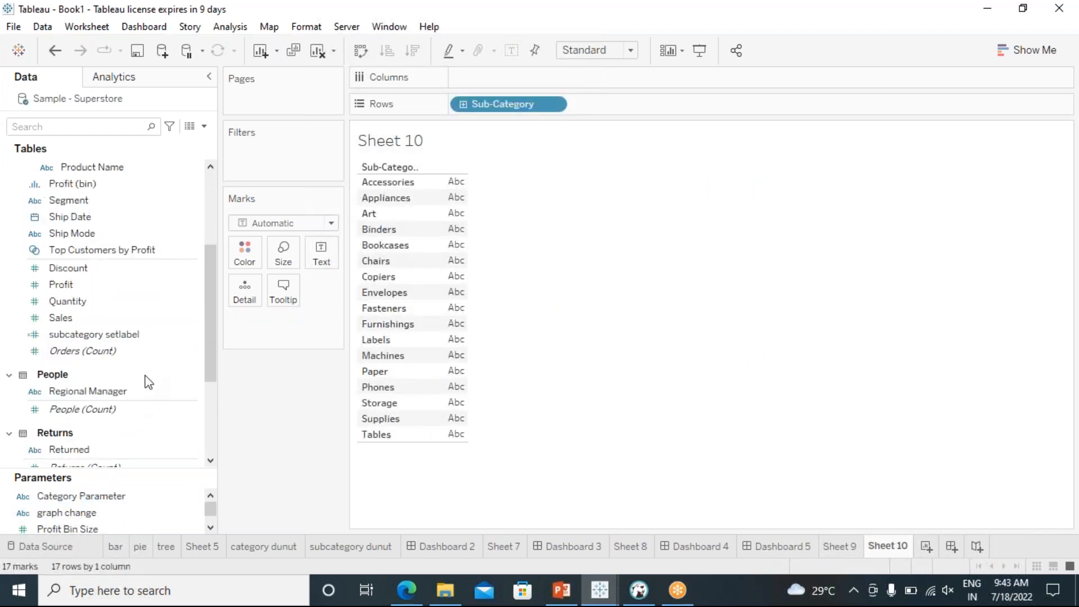
scroll(107, 389, down, 4)
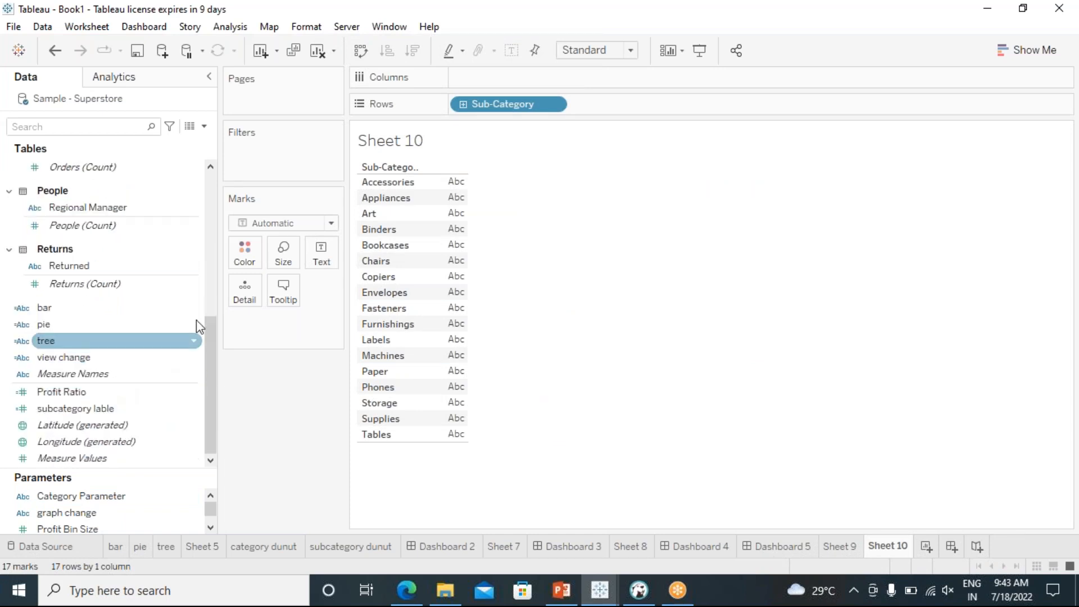
click(385, 295)
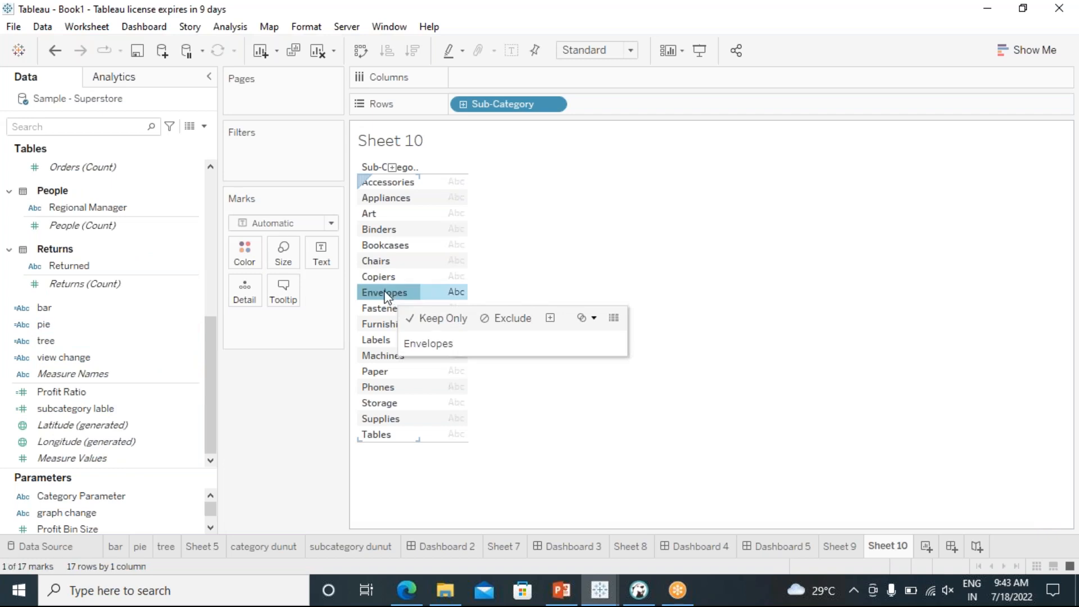
ctrl+click(376, 278)
ctrl+click(376, 262)
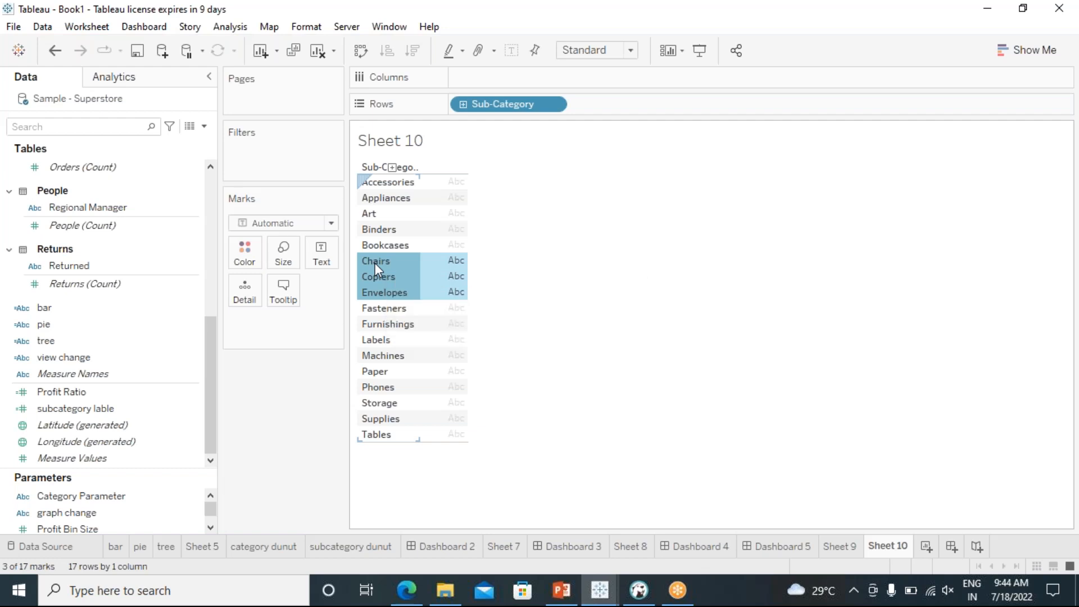
right_click(376, 263)
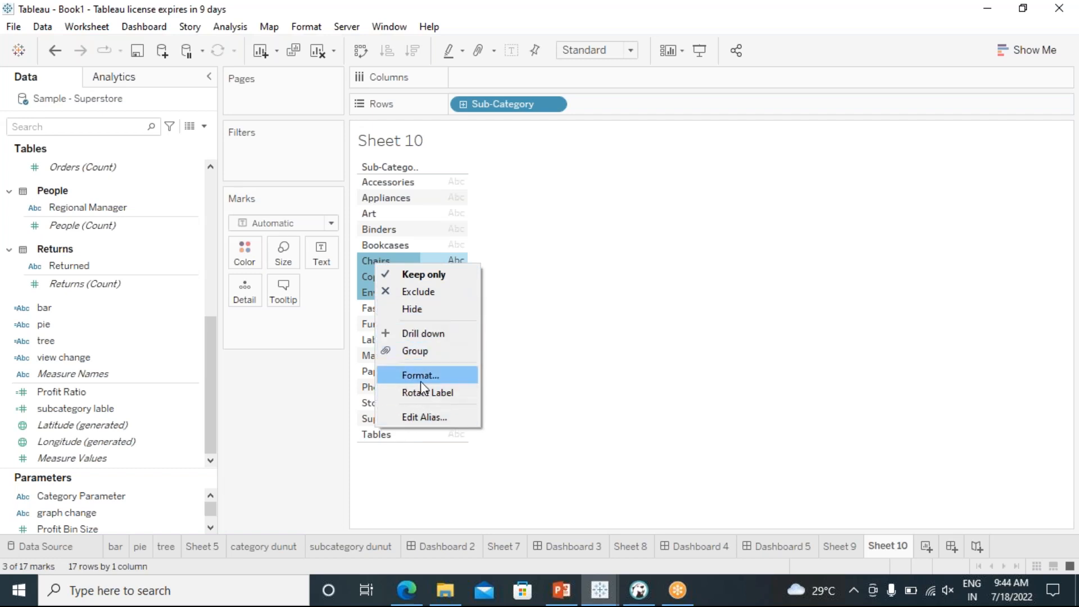
click(584, 361)
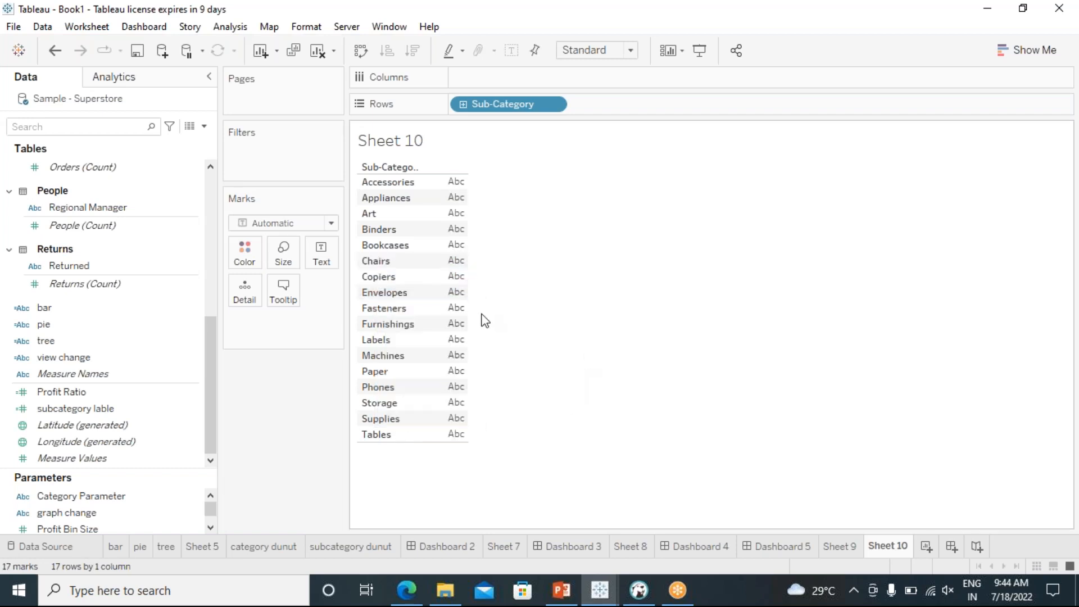
click(382, 282)
ctrl+click(385, 293)
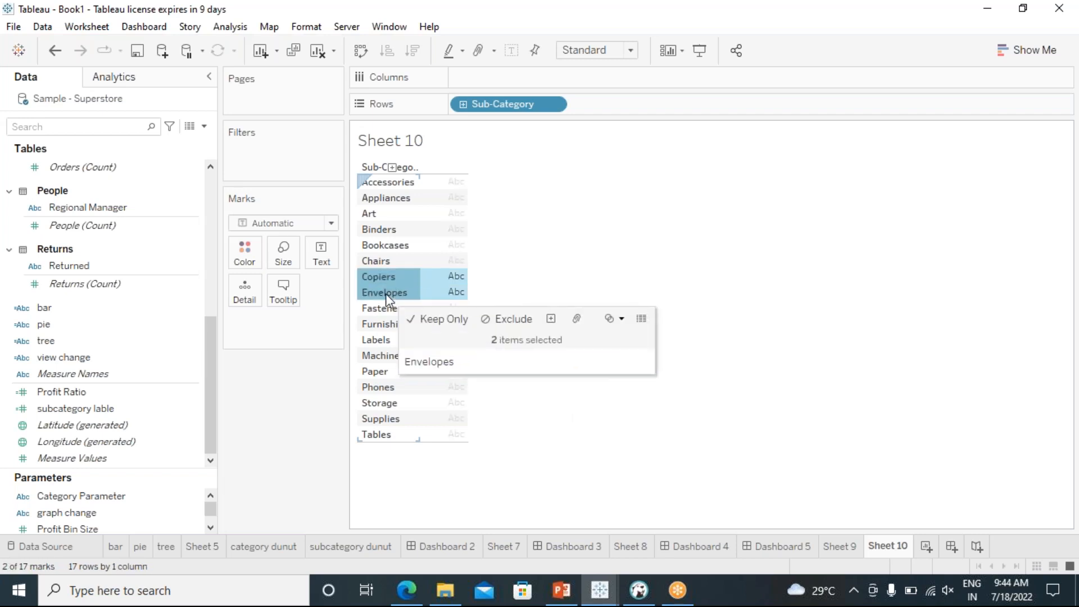
ctrl+click(386, 309)
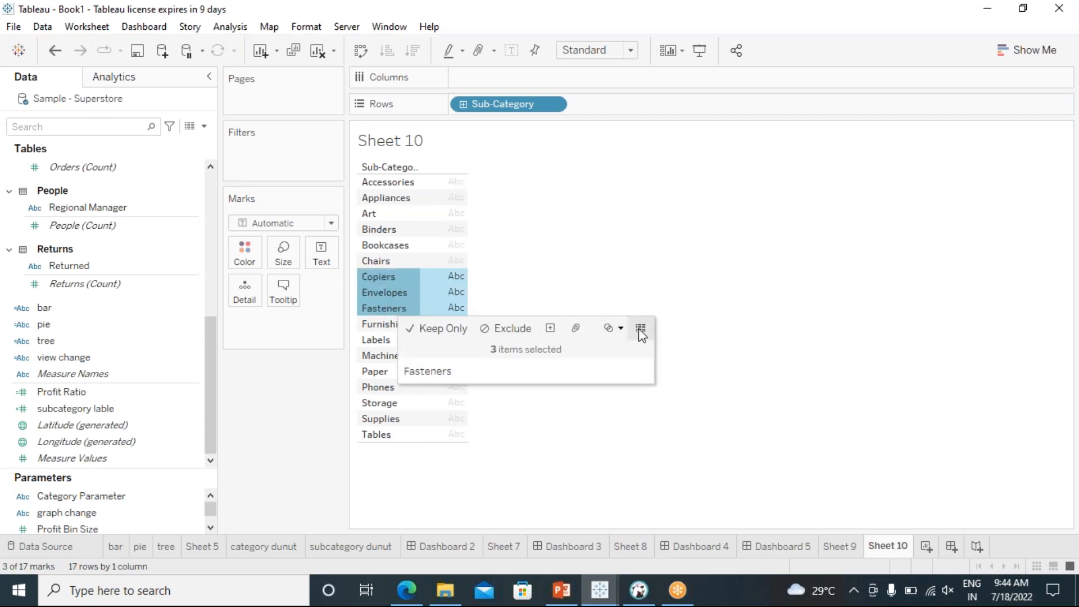
click(620, 330)
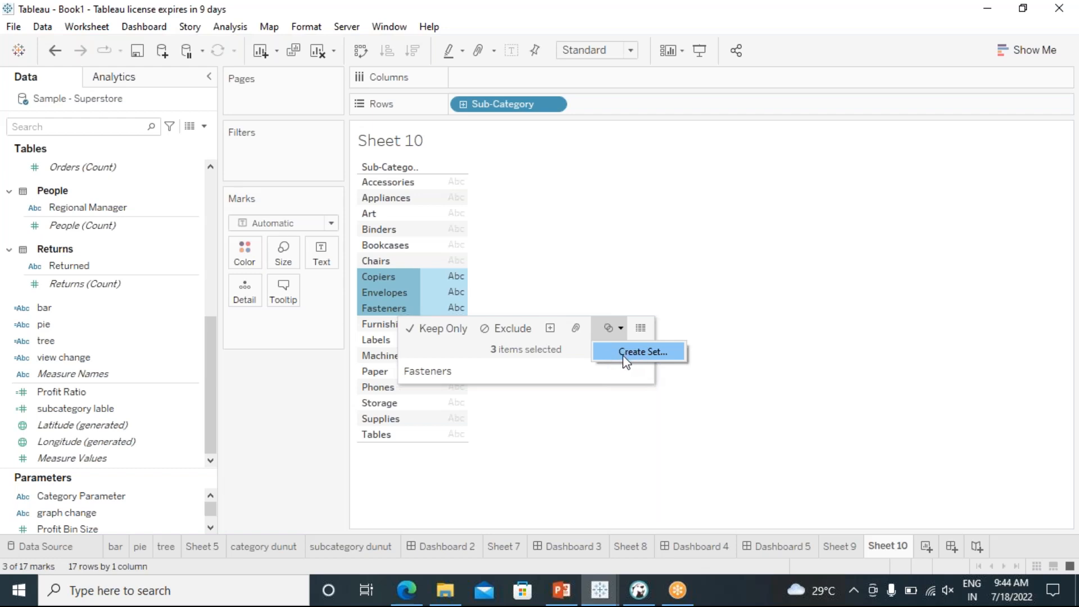
click(527, 474)
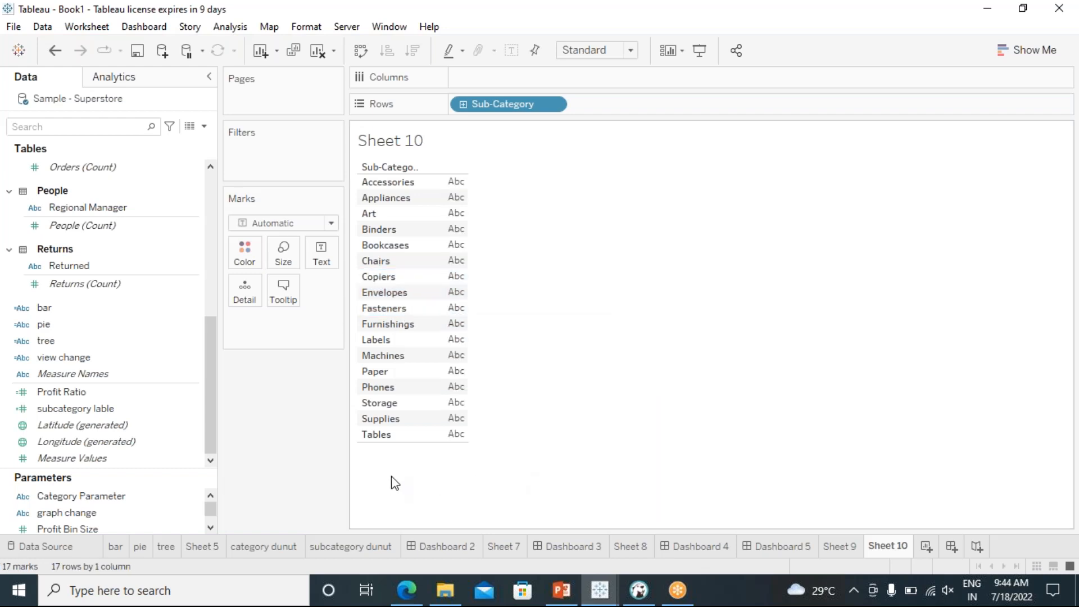
Bring up the set creation option for the Sub-Category field in the data list, and dismiss it
scroll(133, 349, up, 8)
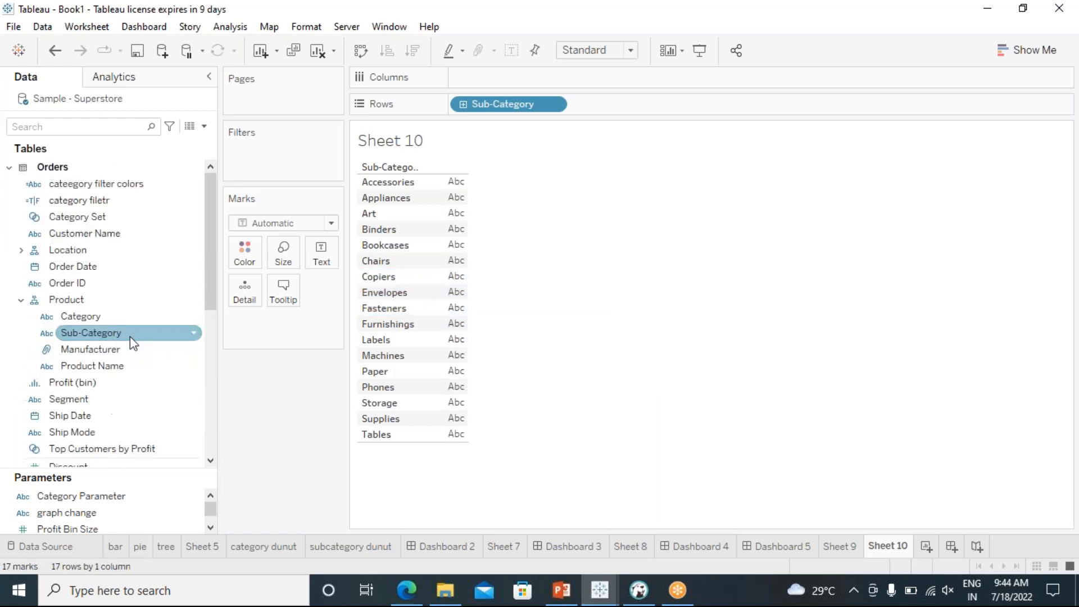
click(123, 339)
right_click(123, 340)
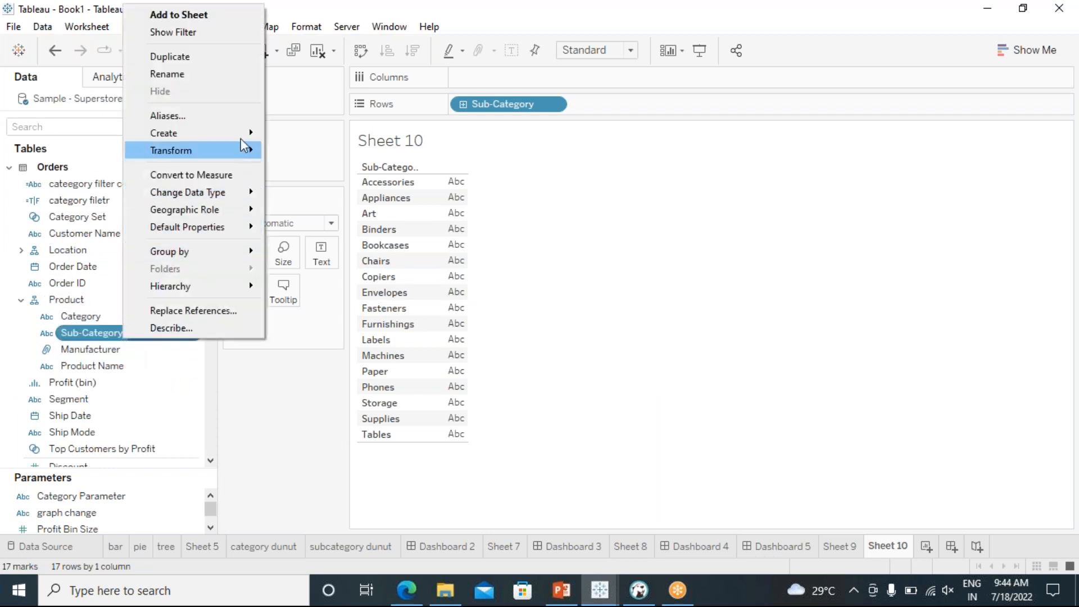
mouse_move(244, 135)
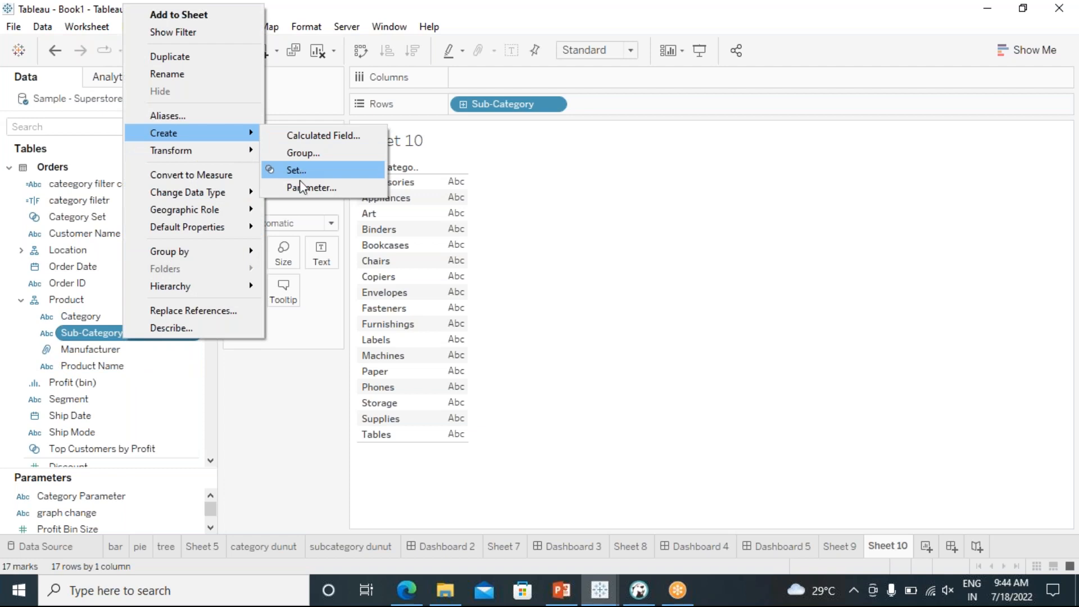
click(412, 487)
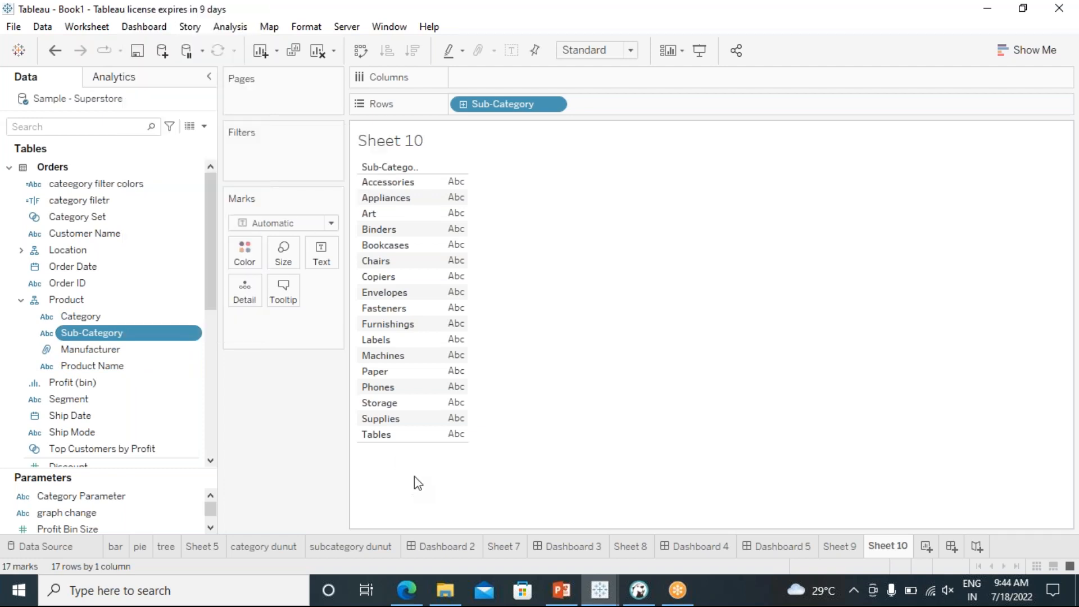
Select the Envelopes, Fasteners, Furnishings and Labels rows, bring up the option to create a set from them, and cancel
click(389, 339)
ctrl+click(385, 325)
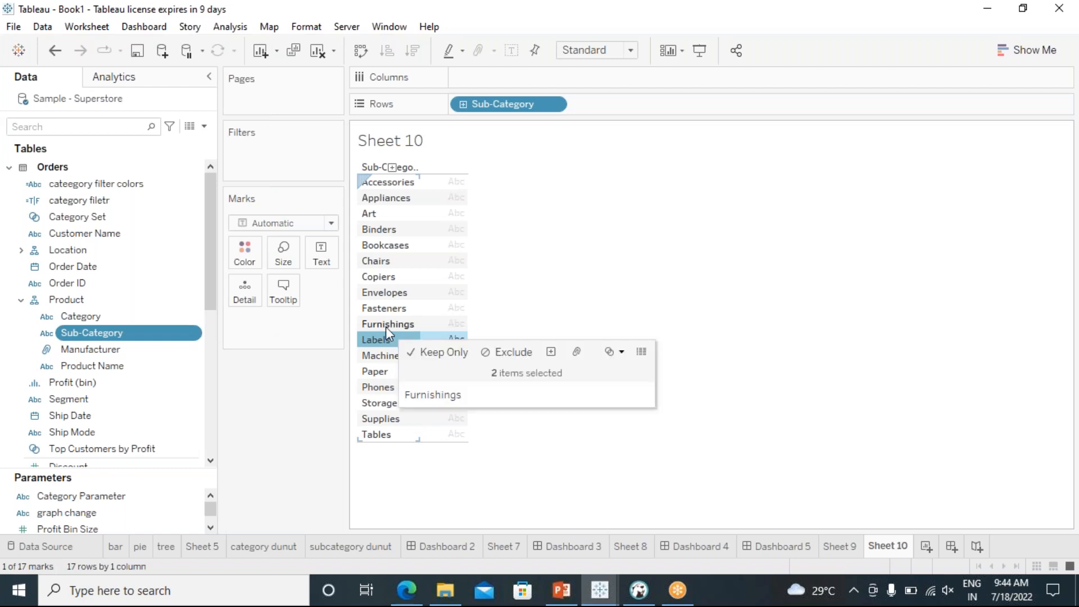
ctrl+click(380, 308)
ctrl+click(380, 295)
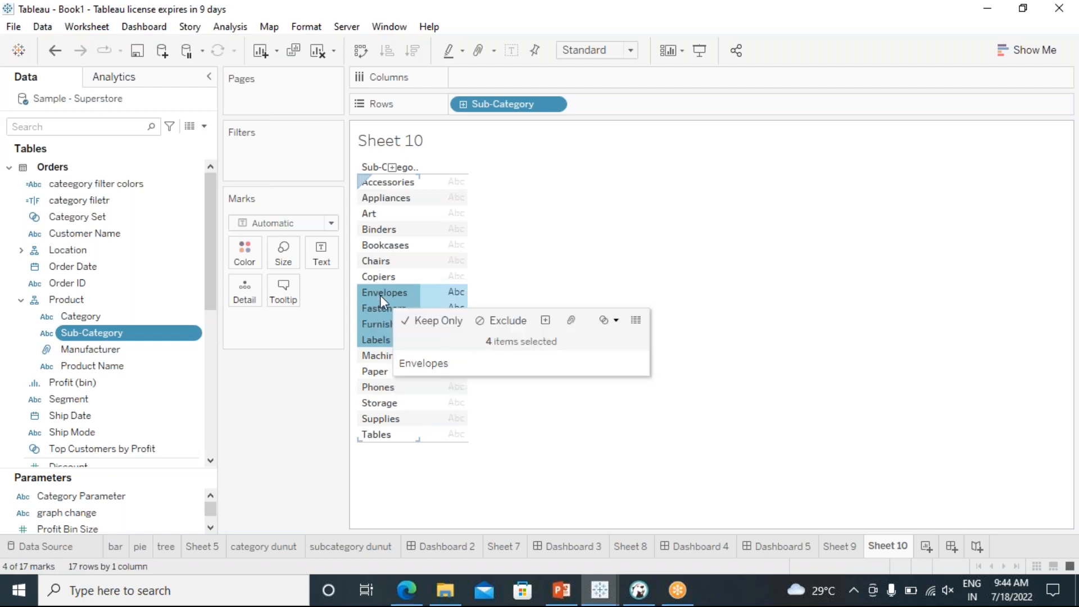
right_click(380, 295)
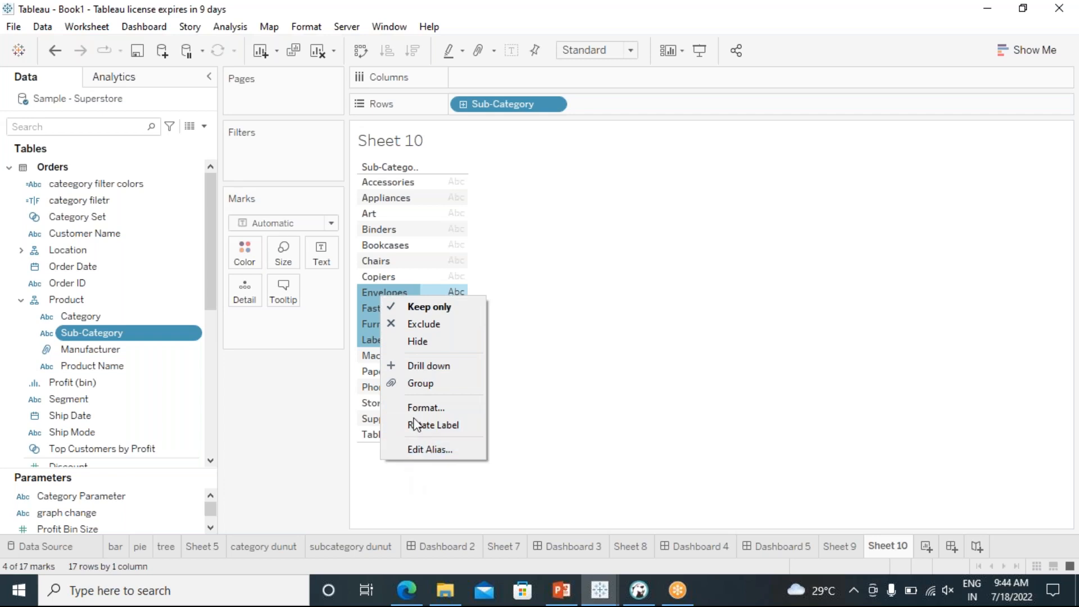
click(369, 295)
right_click(368, 295)
click(368, 295)
mouse_move(368, 294)
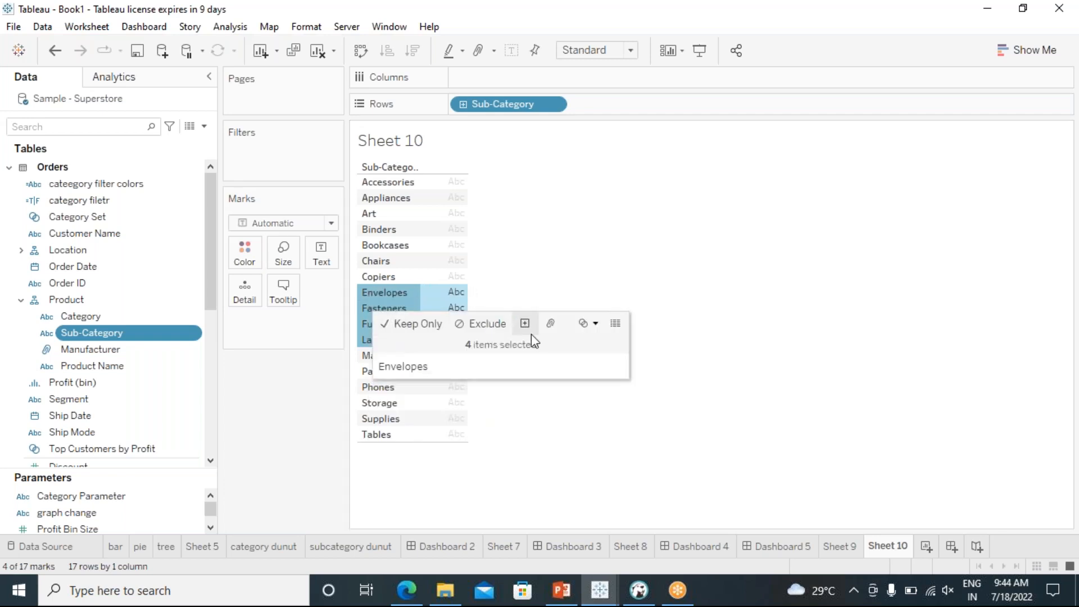
click(591, 324)
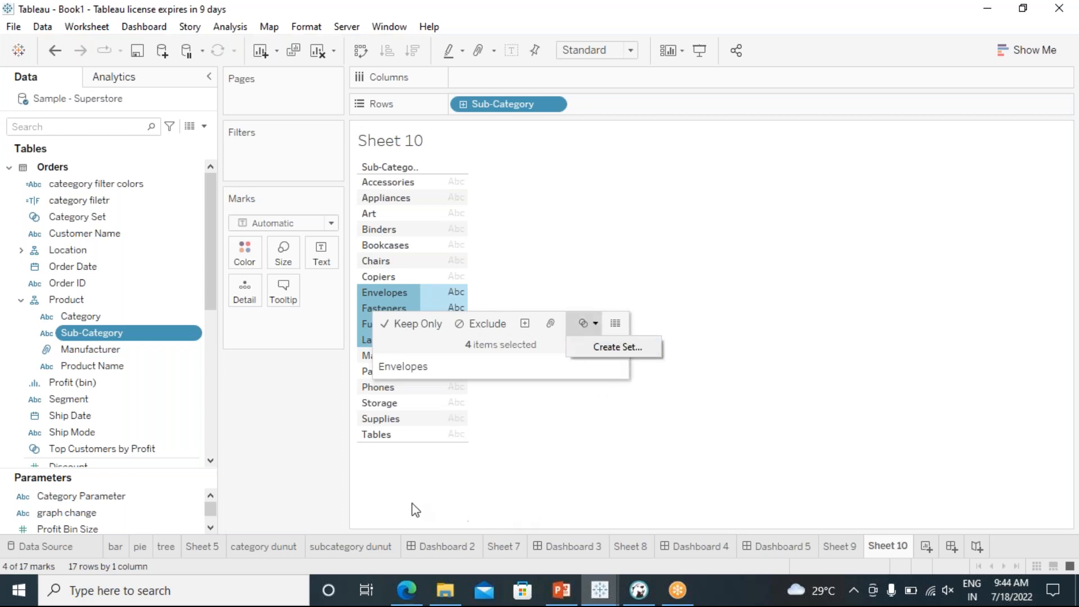
click(397, 494)
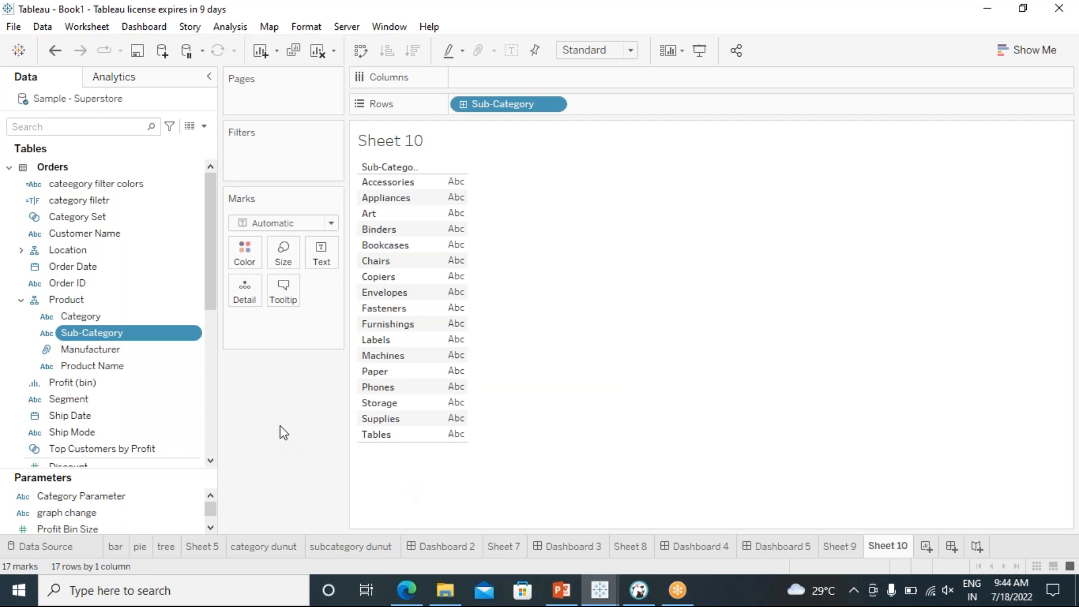
On Sheet 9, edit Category Set so that its members are Furniture and Technology
click(853, 547)
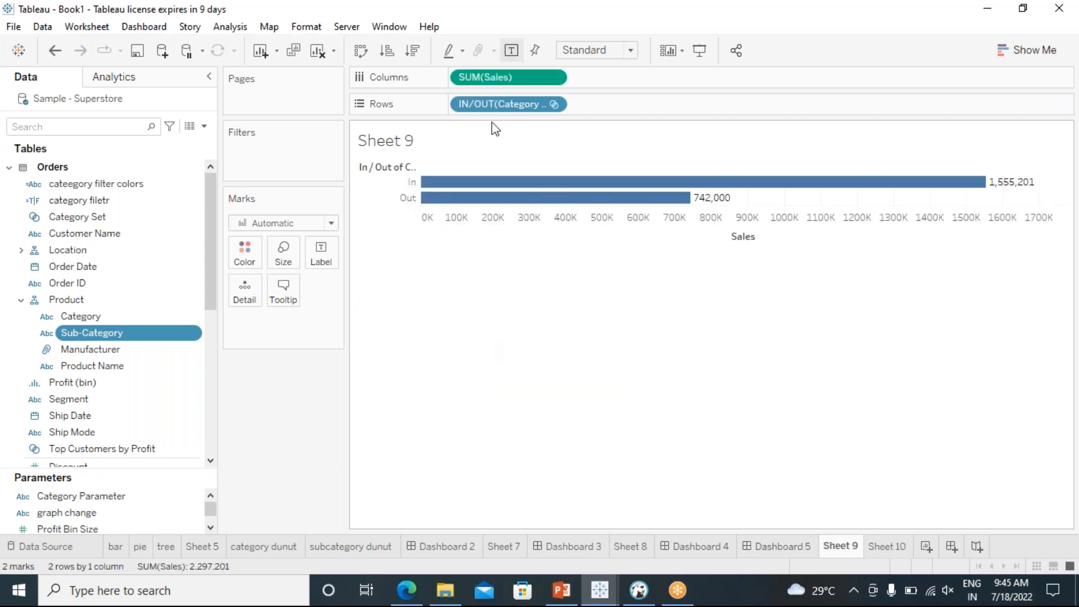
mouse_move(451, 195)
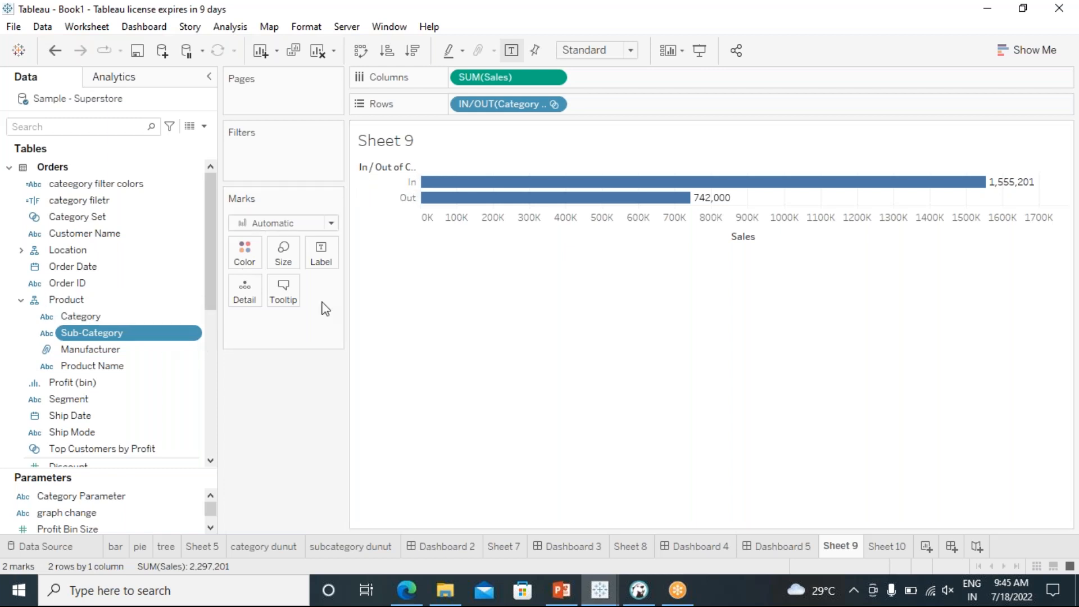
click(191, 218)
click(193, 218)
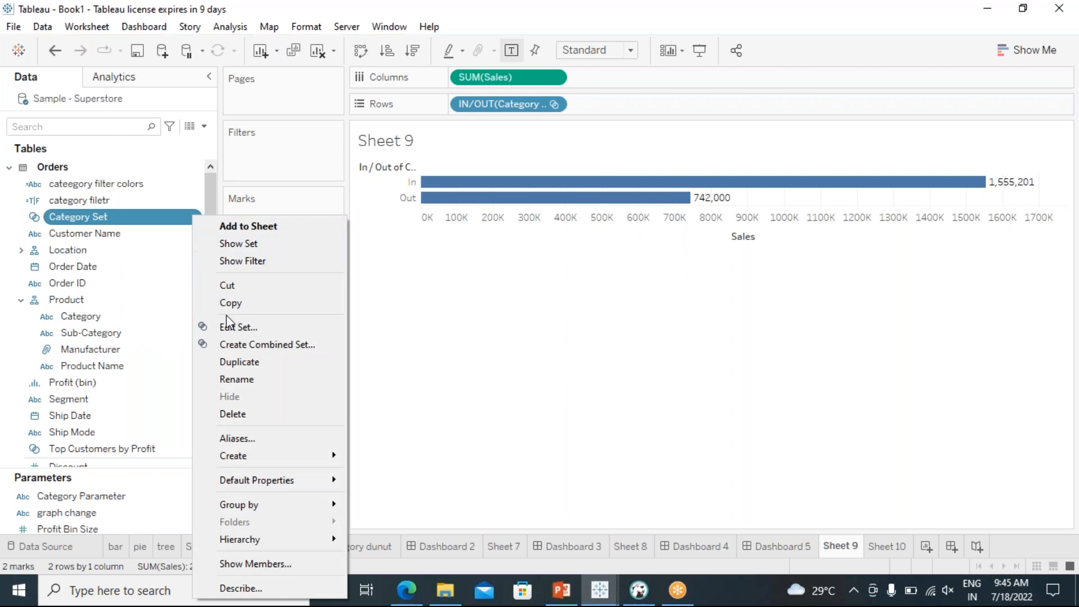
click(234, 327)
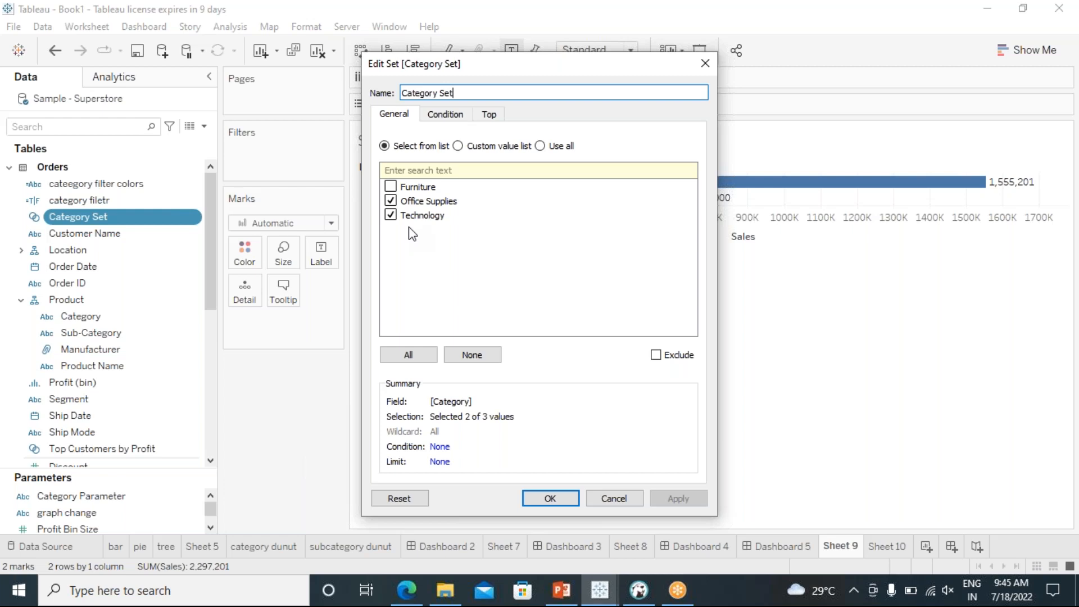
click(391, 215)
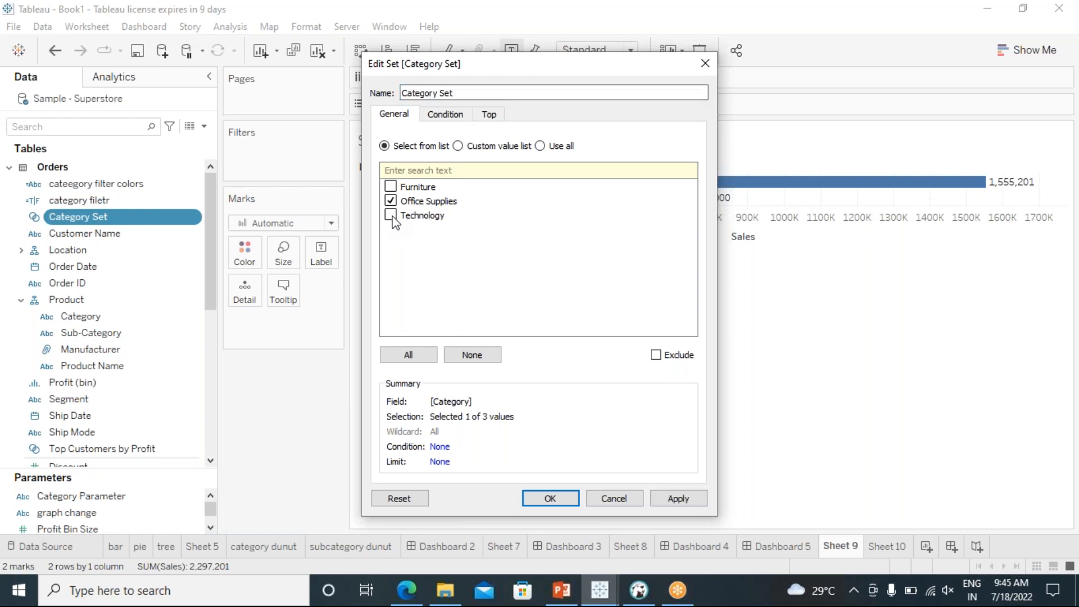
click(391, 187)
click(392, 216)
click(678, 501)
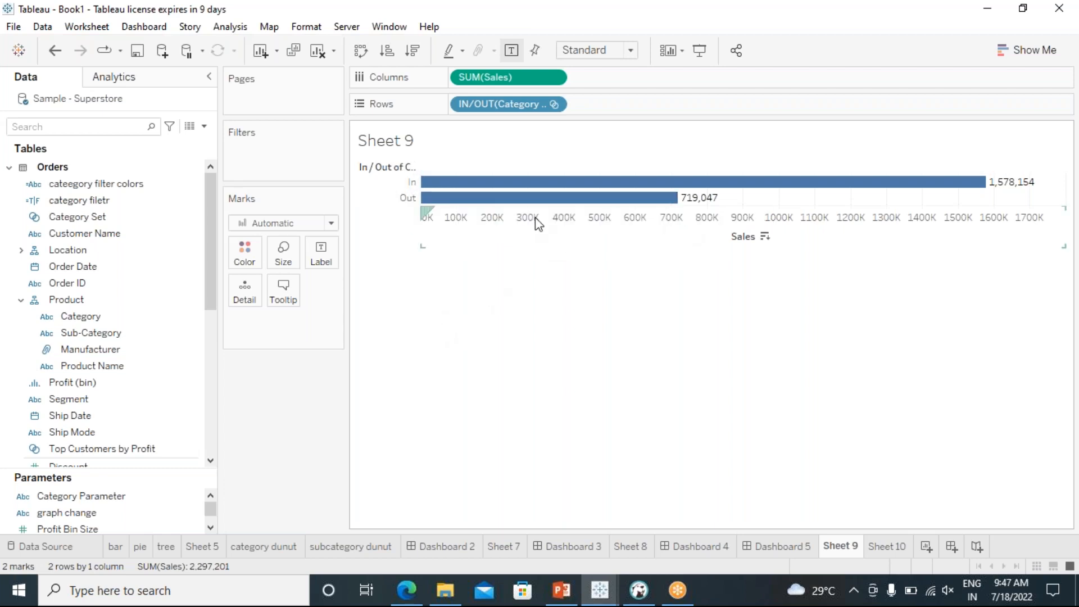
Review the display options of the Category Set field in rows
click(510, 109)
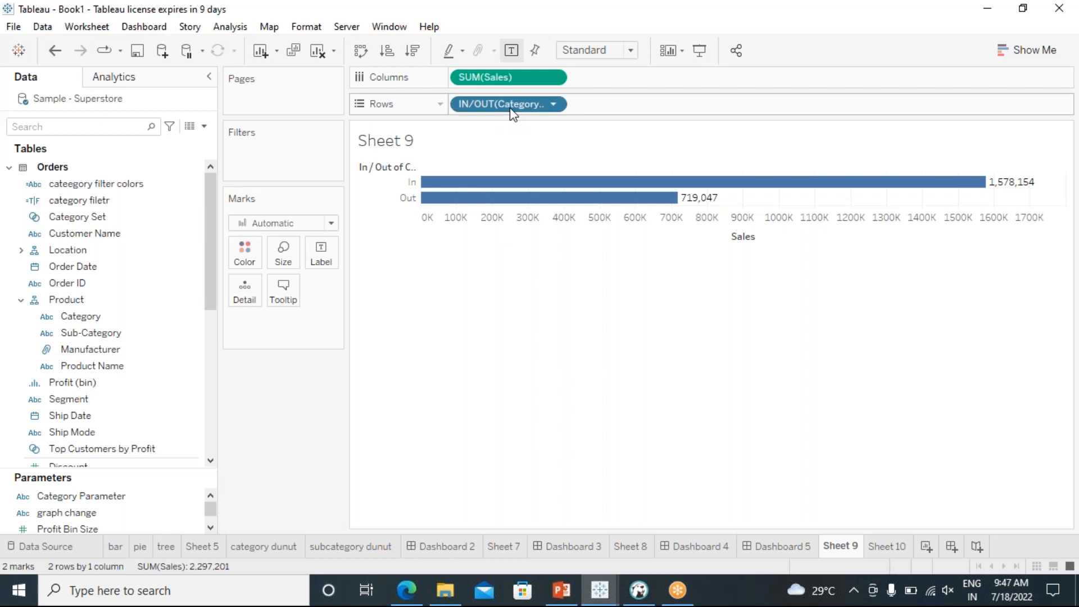
click(554, 105)
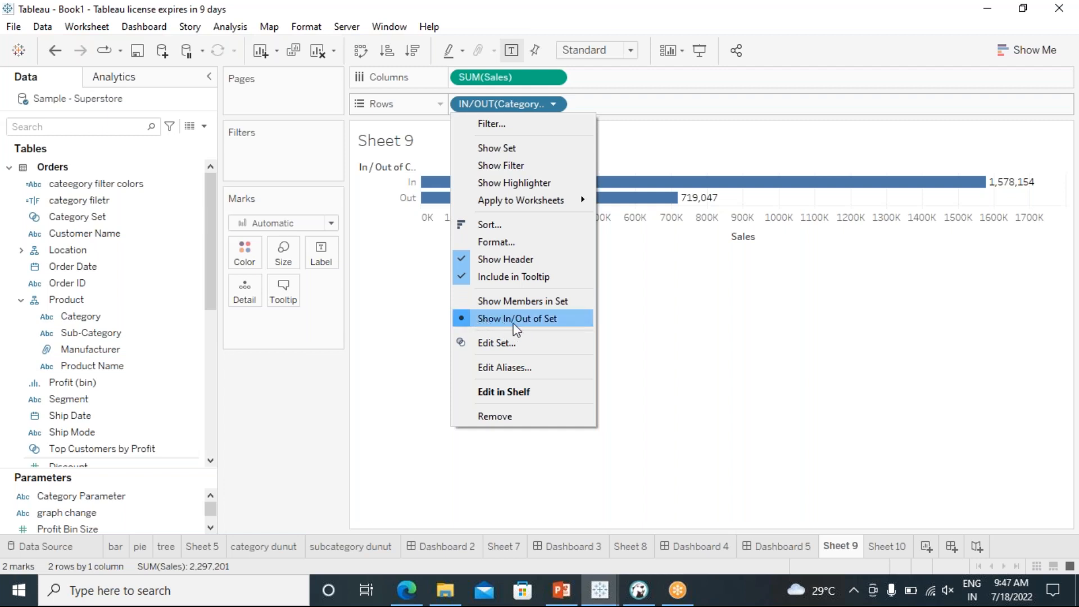
click(652, 305)
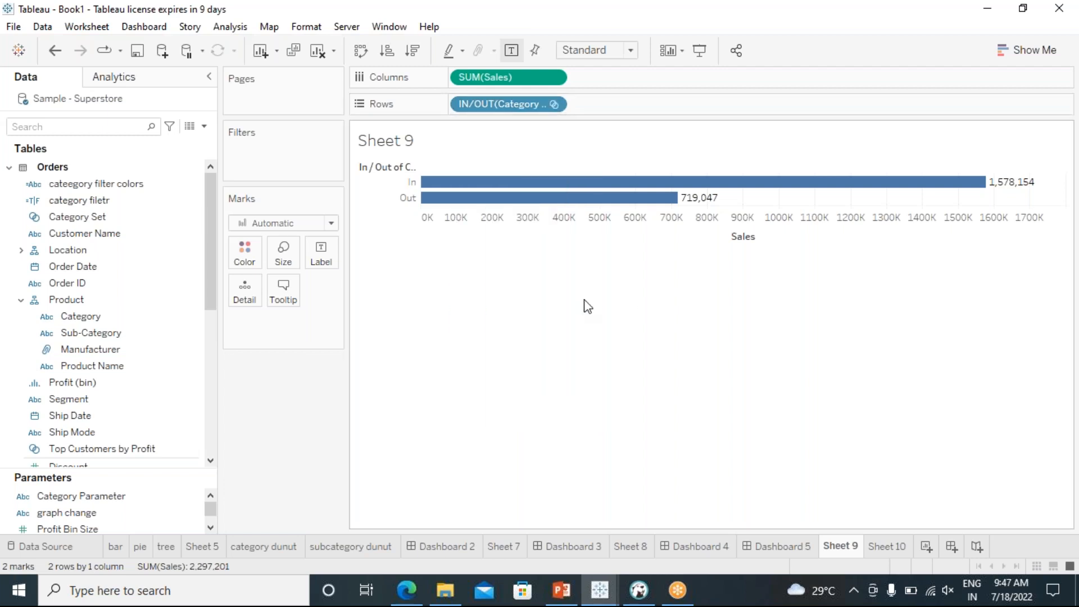
mouse_move(489, 191)
mouse_move(518, 182)
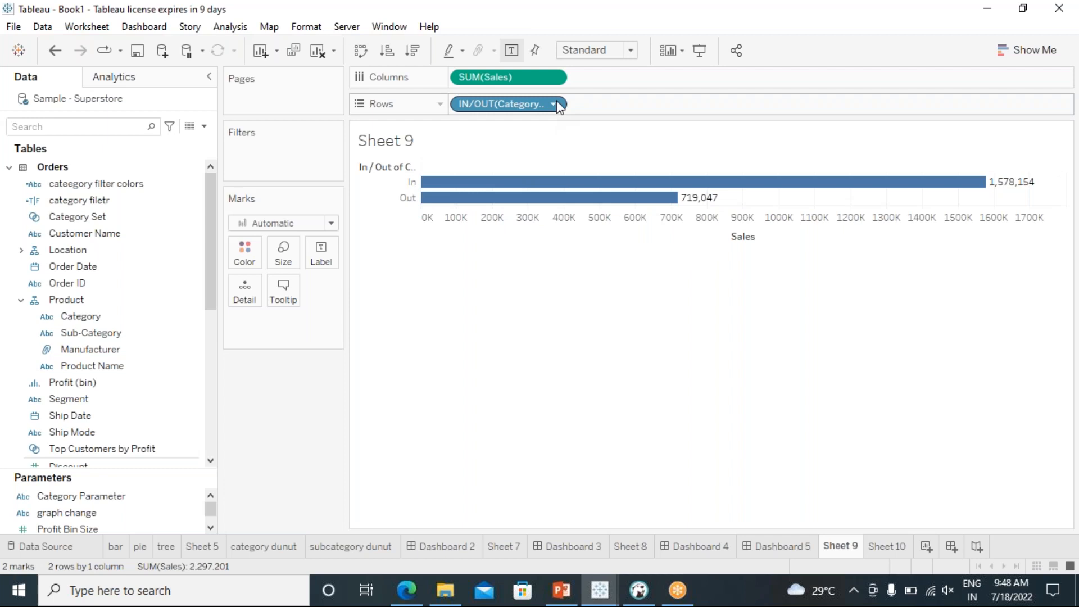
Switch the Category Set field in rows to show the members in the set
click(554, 78)
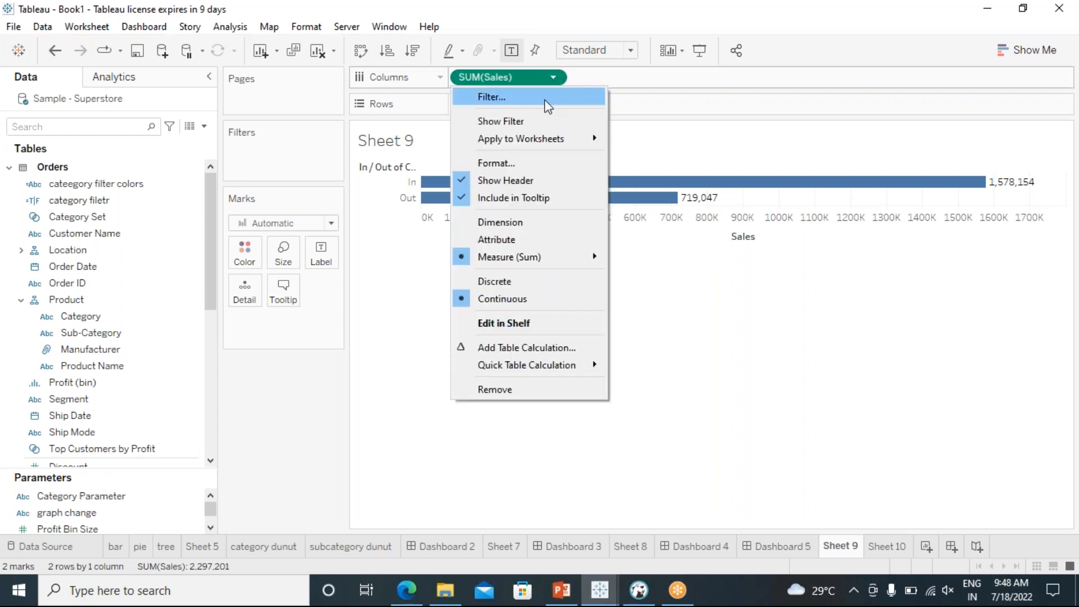
click(680, 125)
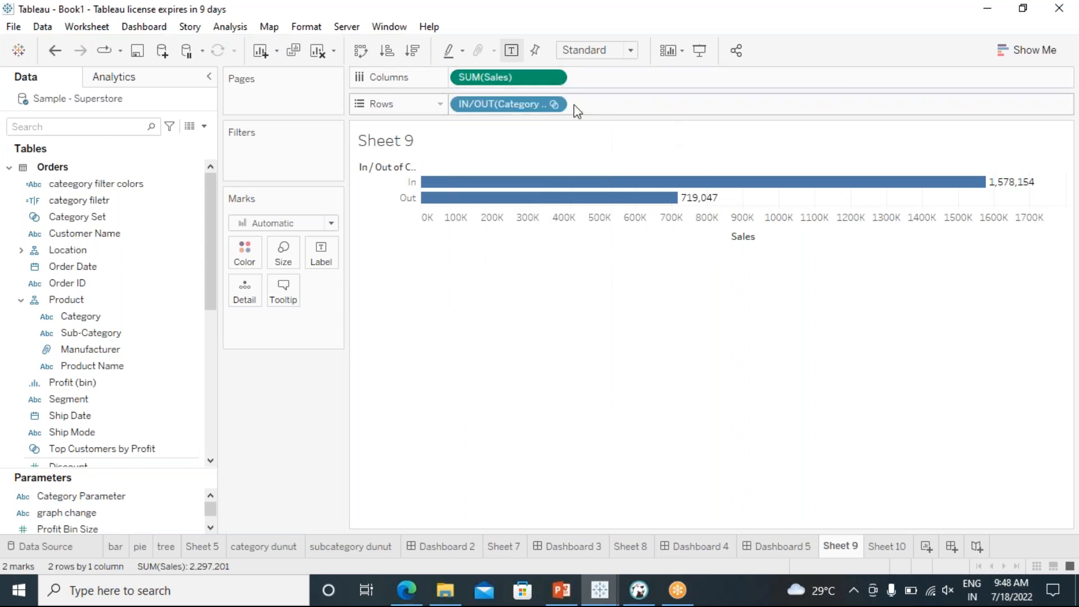
click(551, 104)
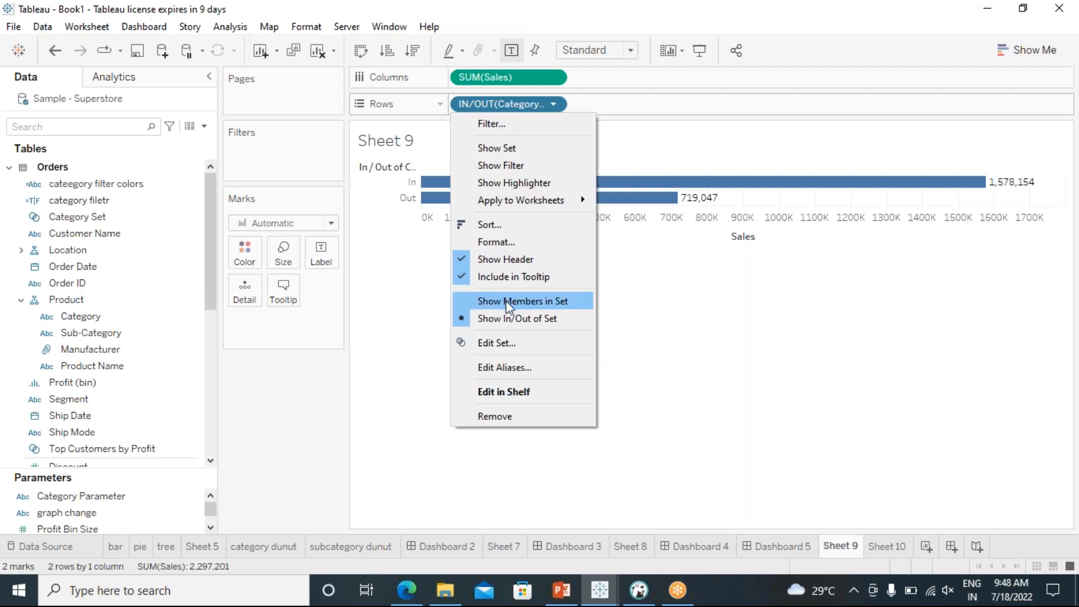
click(464, 304)
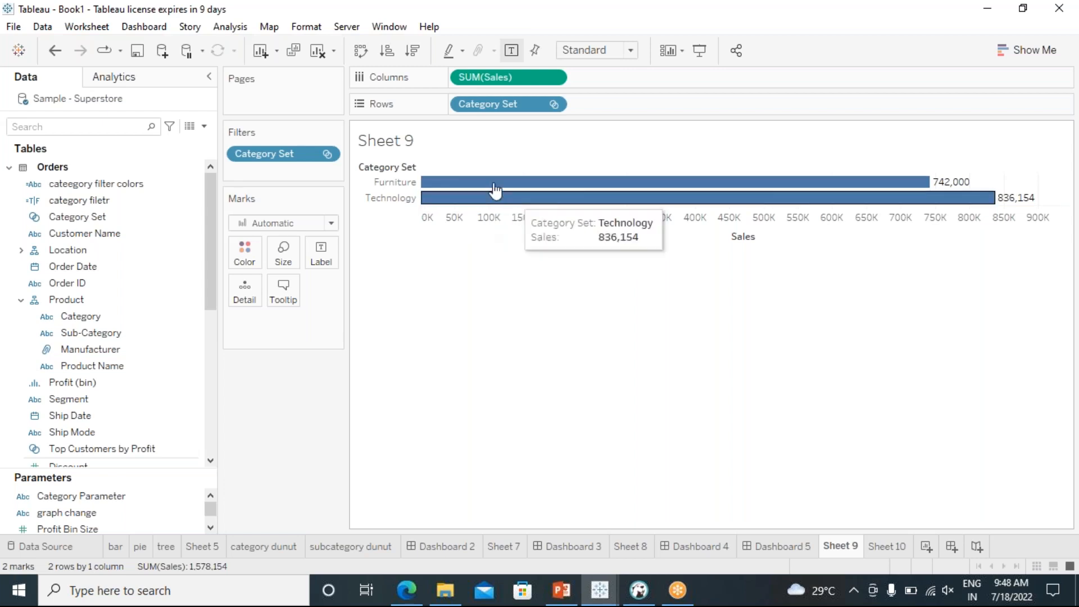
Switch the Category Set field in rows back to showing In/Out of Set
click(554, 106)
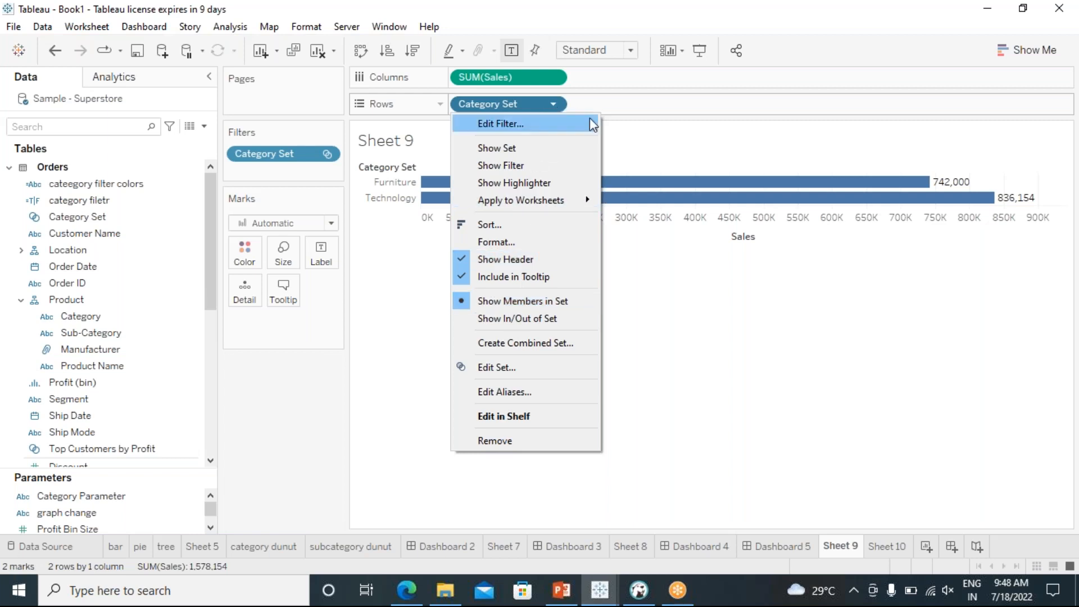
click(693, 318)
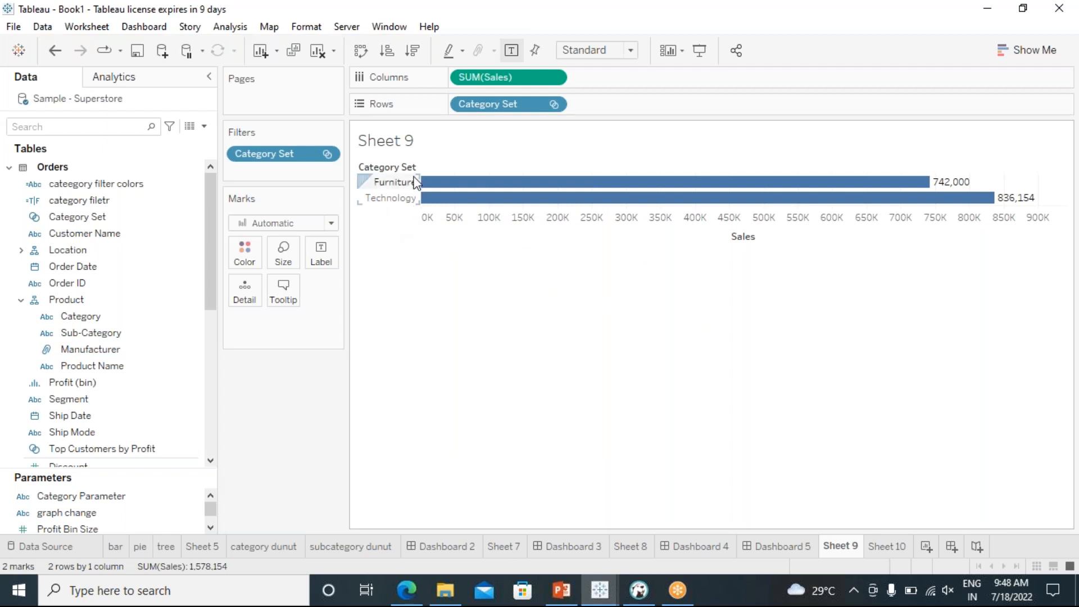
click(554, 105)
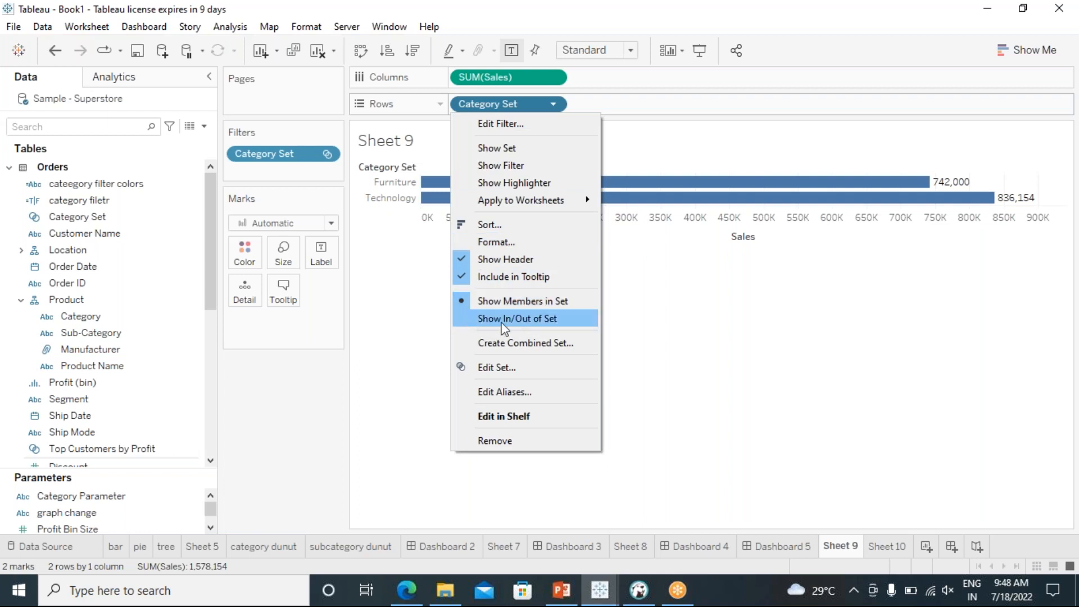
click(463, 324)
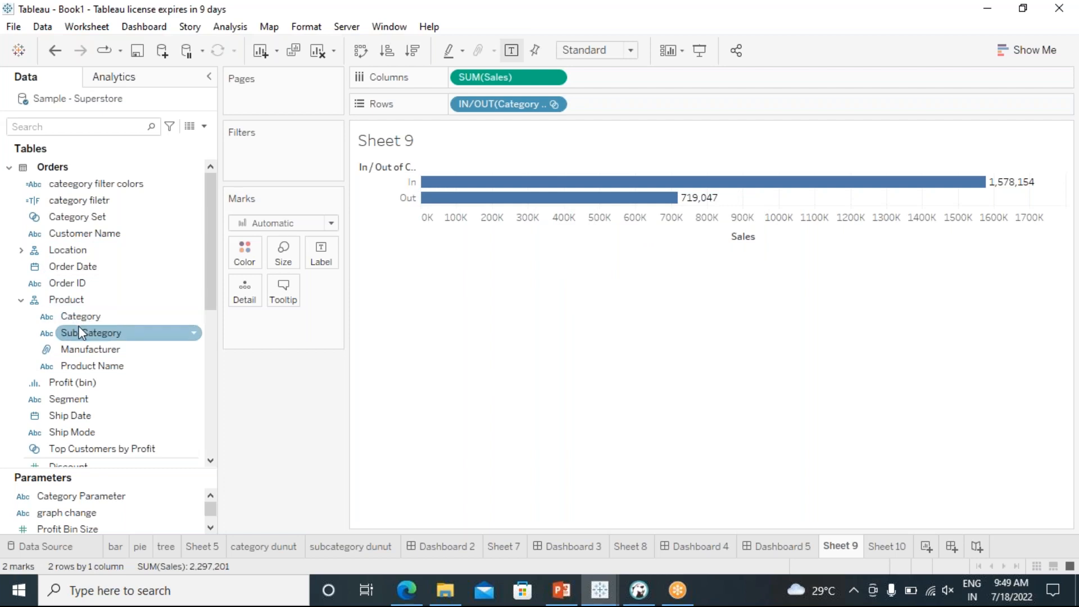
Break the in/out rows down by Category to compare sales, and remove the Category field again
drag(84, 324, 615, 102)
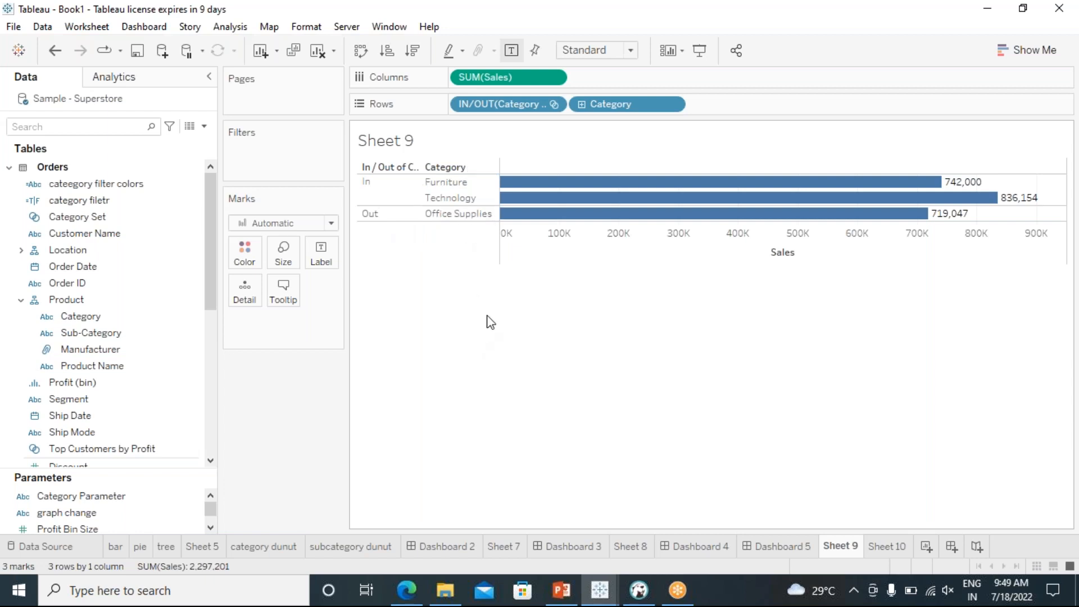
mouse_move(968, 198)
drag(596, 103, 502, 364)
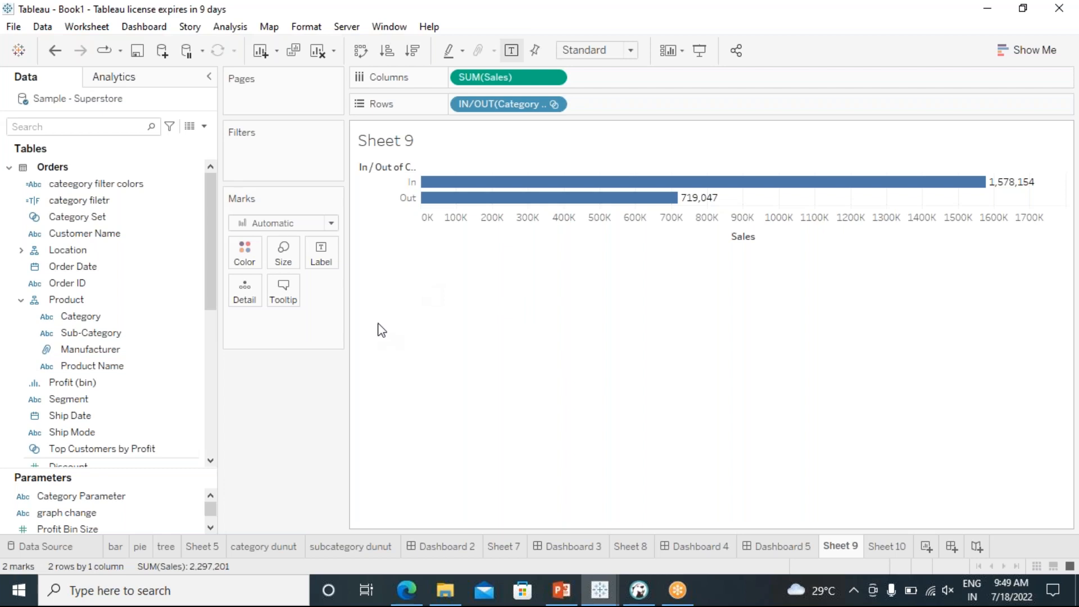
mouse_move(346, 359)
mouse_down()
mouse_move(418, 372)
mouse_move(335, 373)
mouse_up()
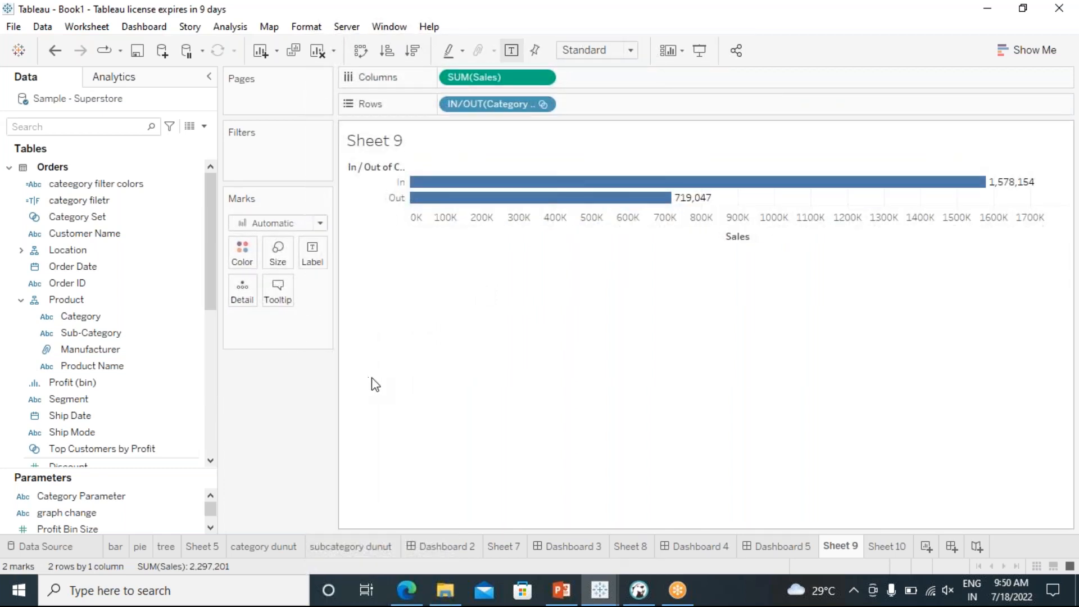
On Sheet 10, chart the sum of Sales in columns by Sub-Category and sort the bars in descending order
click(893, 546)
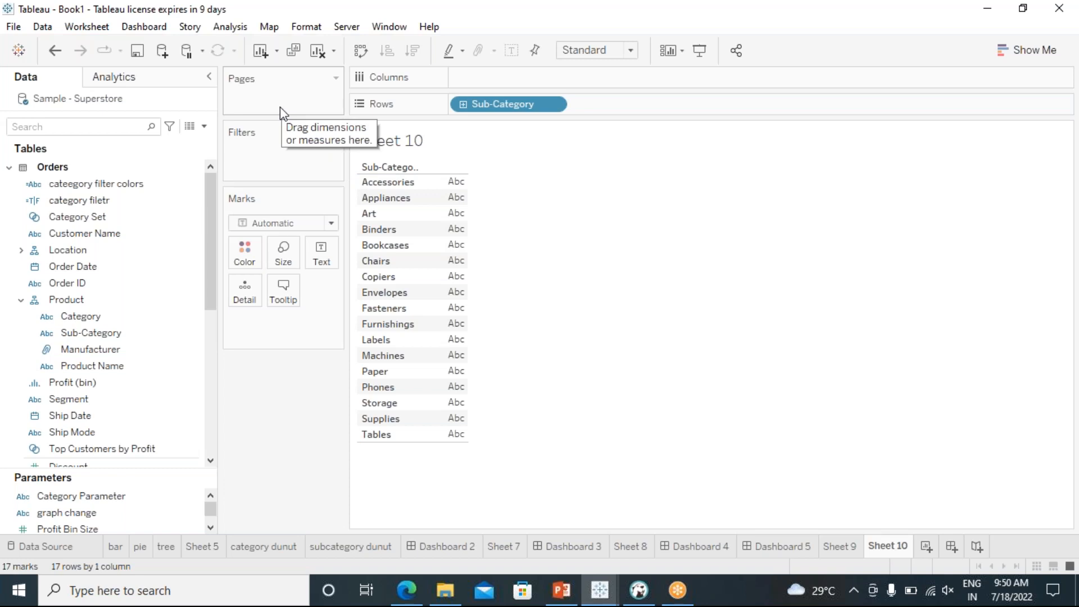
scroll(116, 373, down, 5)
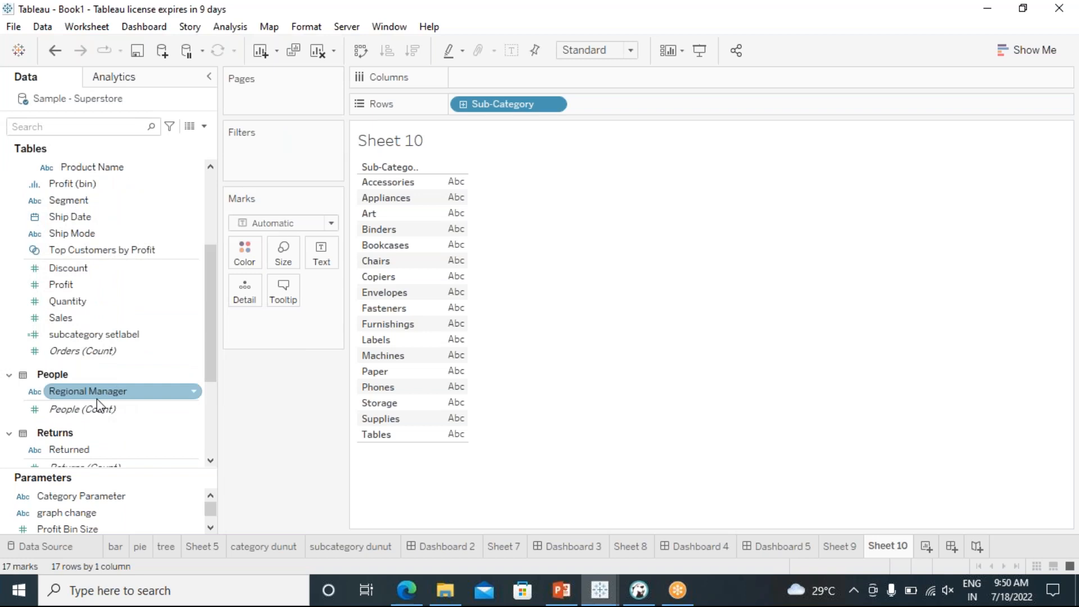
drag(81, 321, 544, 79)
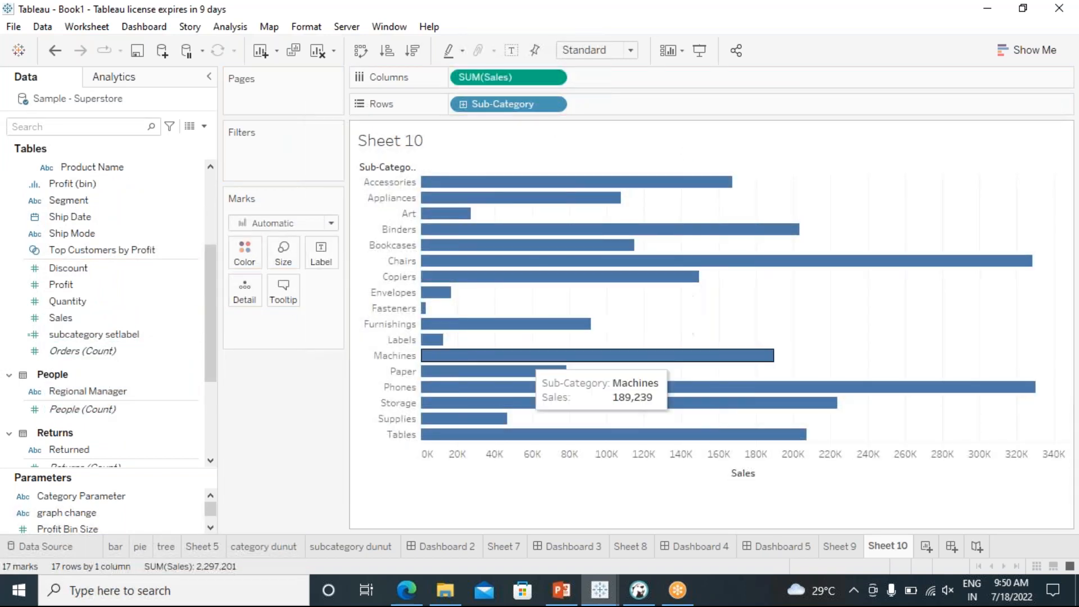
click(414, 60)
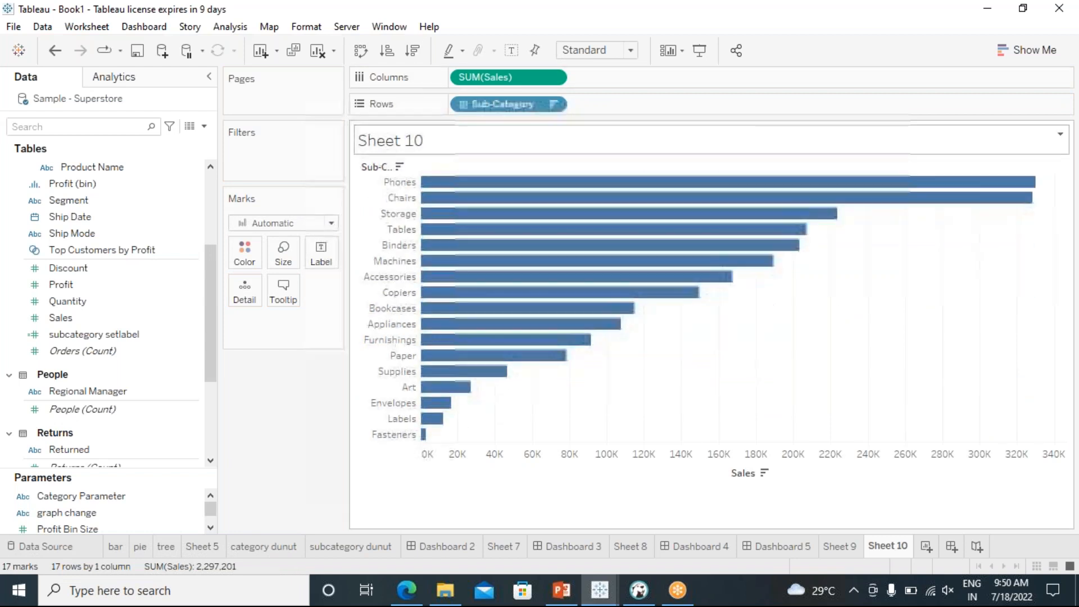
Show the sales value labels on the Sub-Category bars of Sheet 10
click(511, 50)
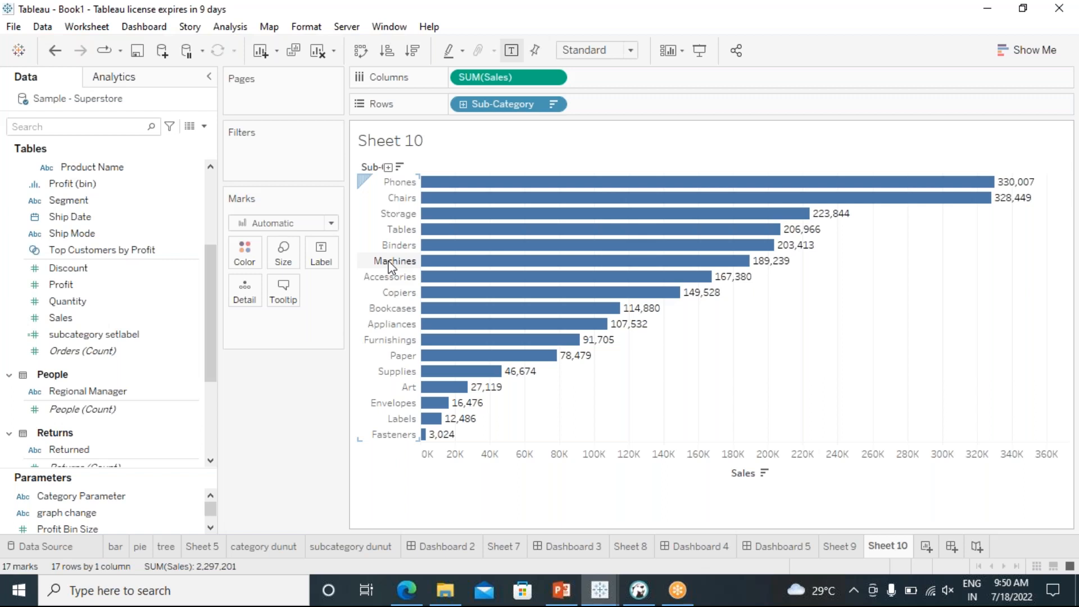
mouse_move(441, 281)
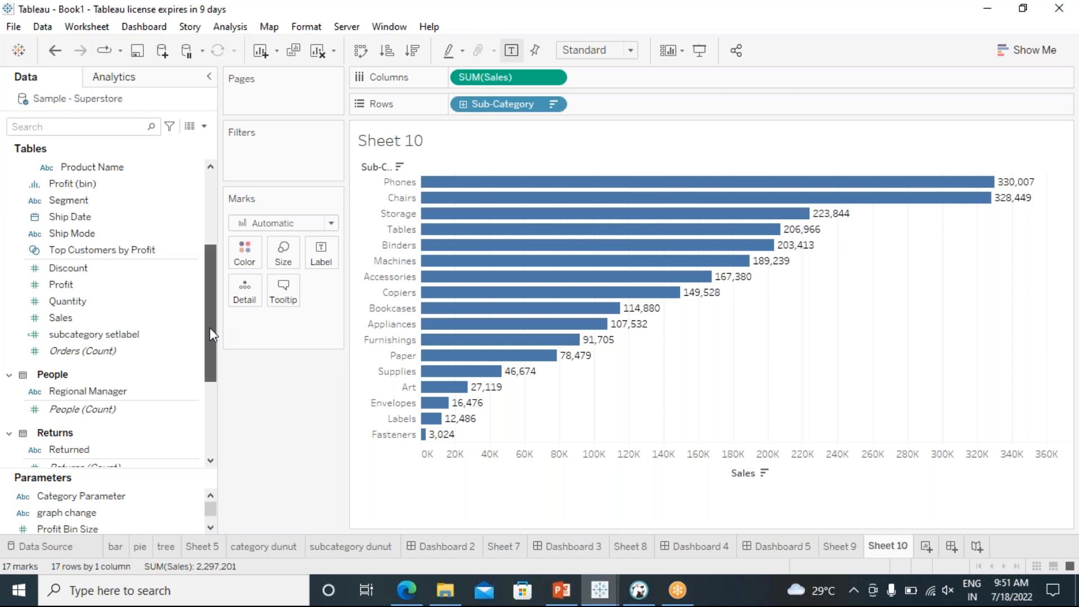
Start creating a set from the Sub-Category field, limited by field to the top 5 members
scroll(211, 328, up, 5)
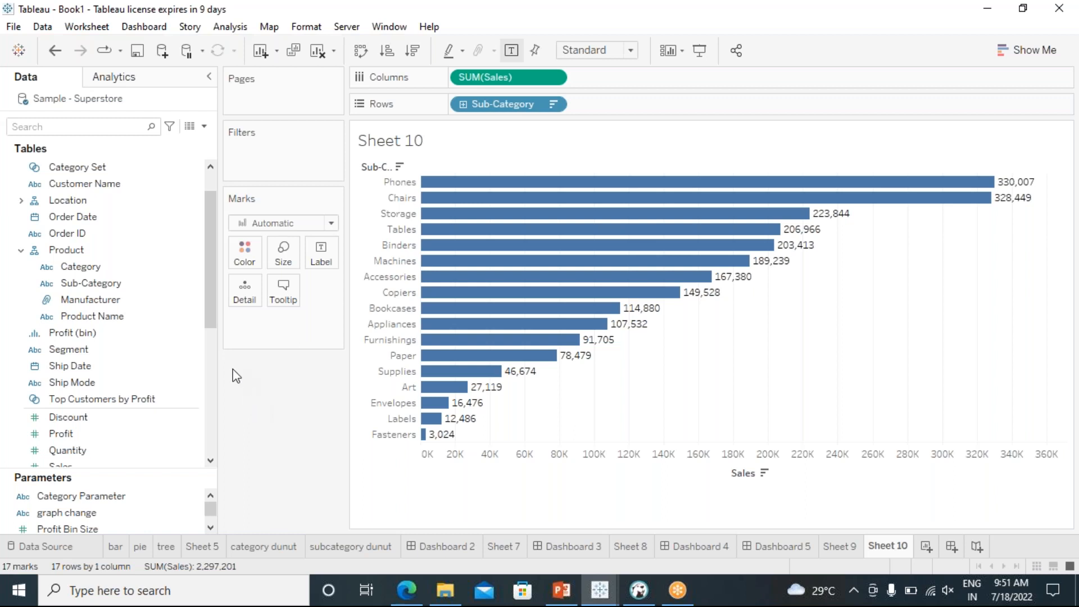
click(130, 285)
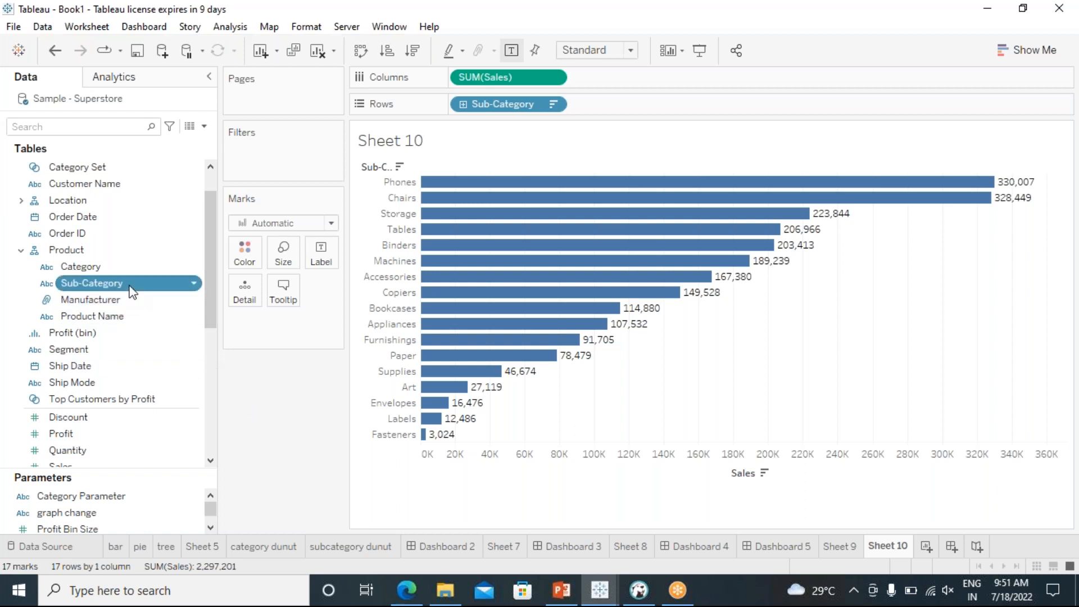
right_click(132, 292)
mouse_move(251, 131)
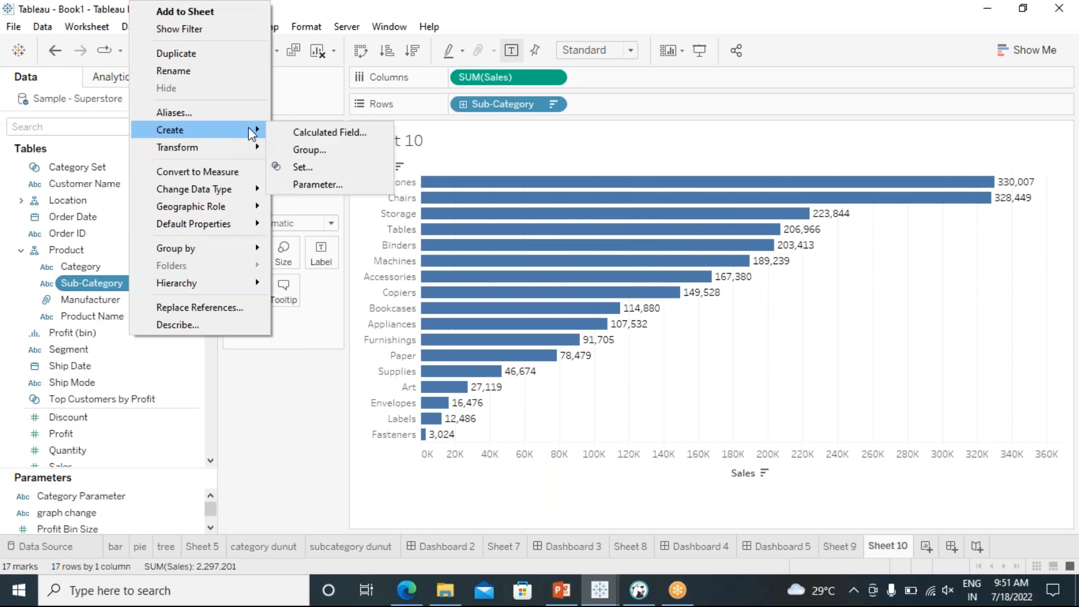
click(285, 167)
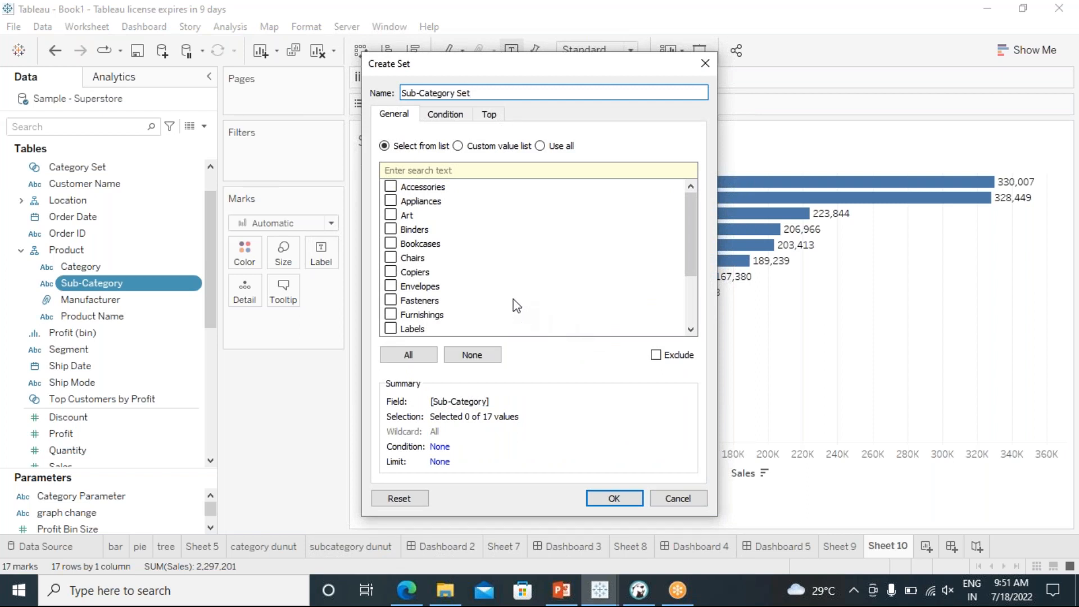
click(489, 115)
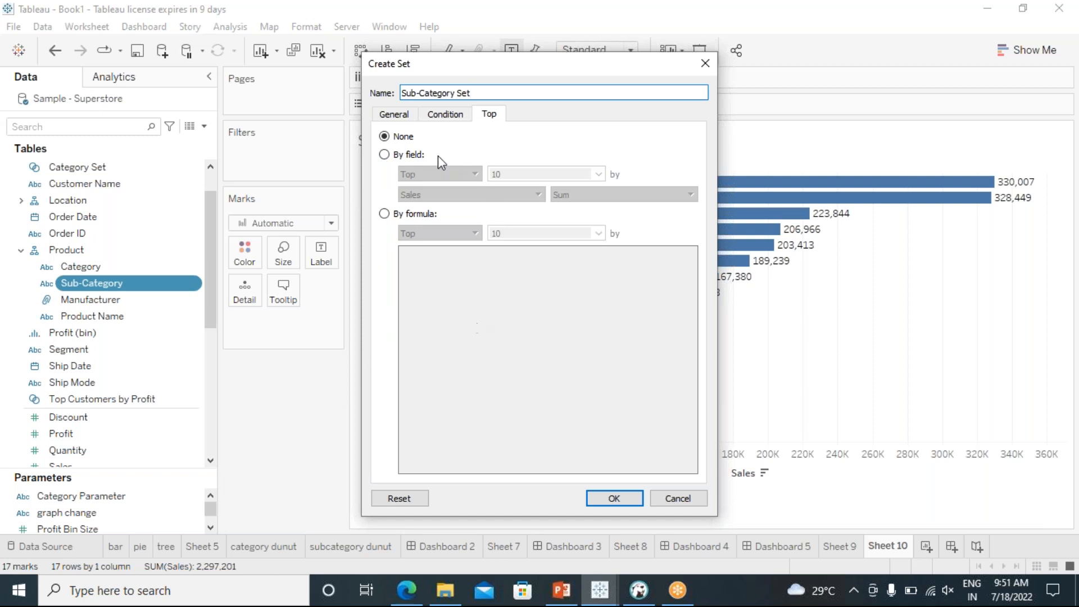
click(384, 155)
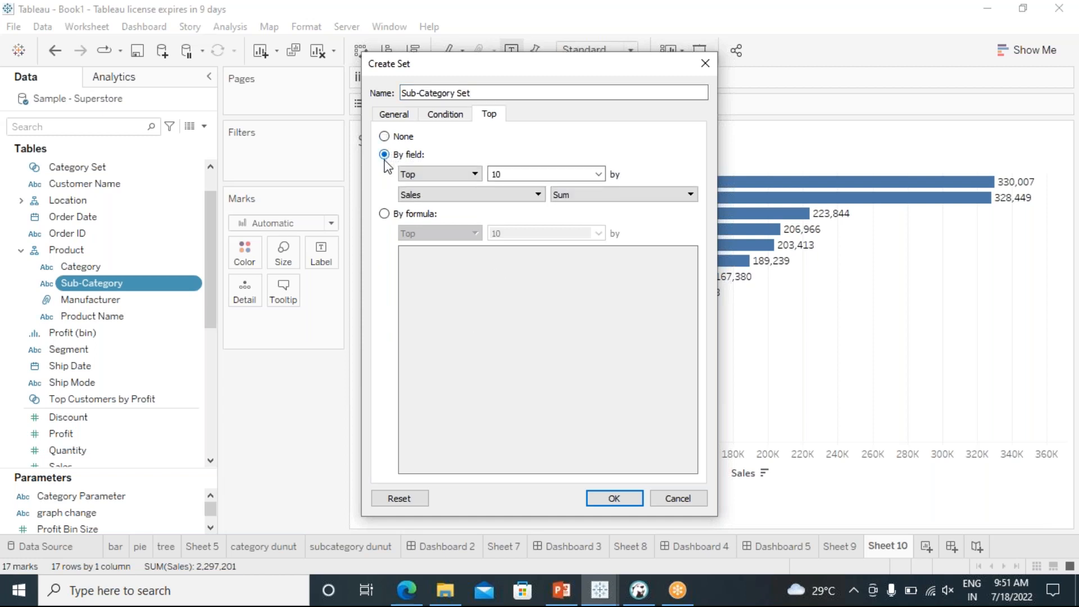
click(494, 174)
double_click(494, 175)
text(5)
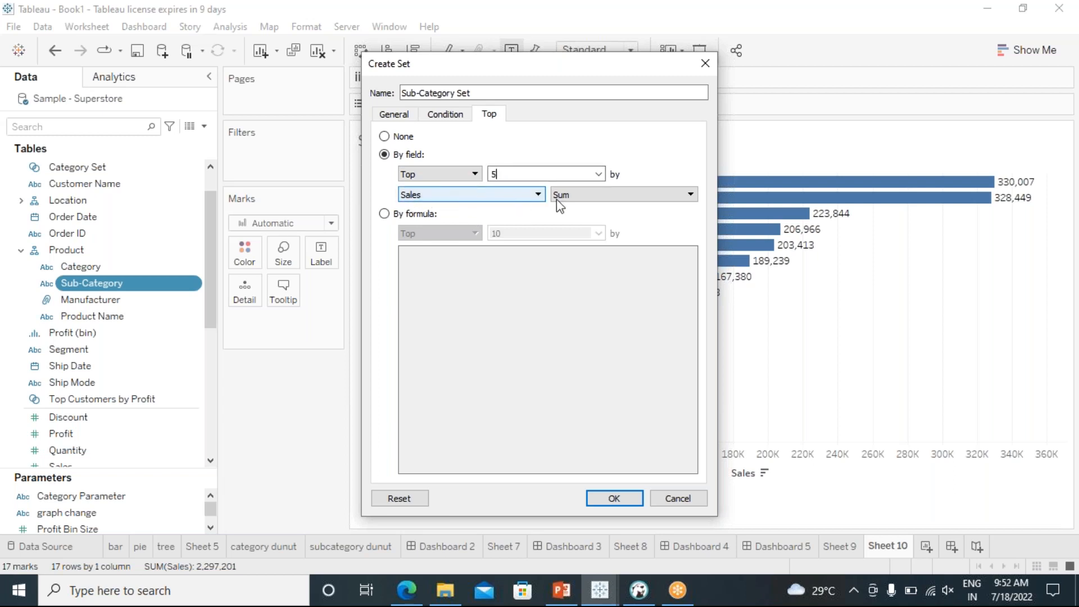
click(497, 174)
Try ranking the top 5 by Profit and by Quantity, and set the ranking field back to Sales
click(537, 194)
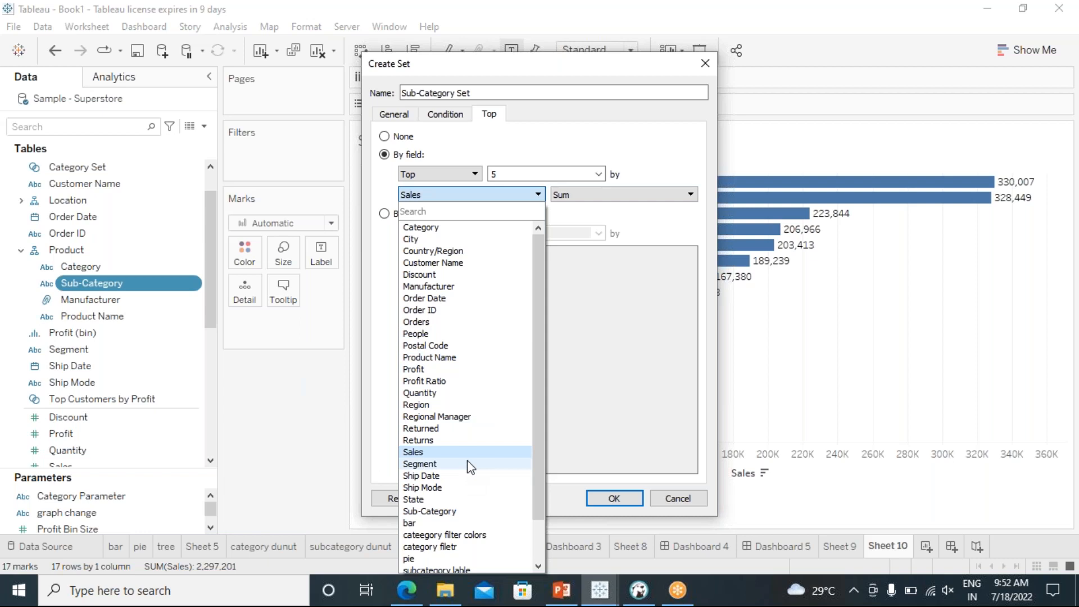
click(454, 370)
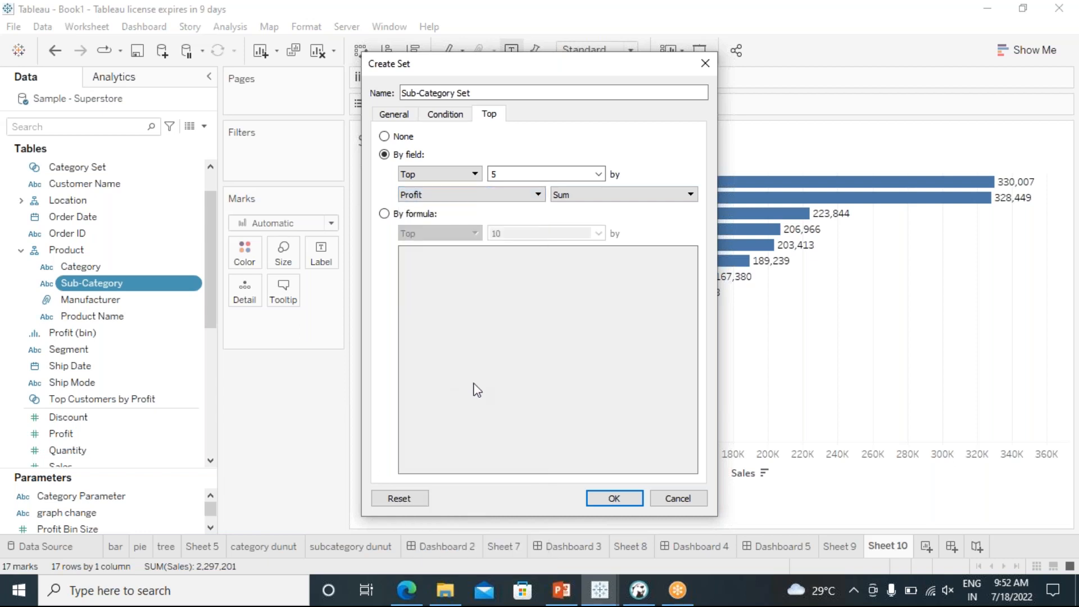
click(483, 197)
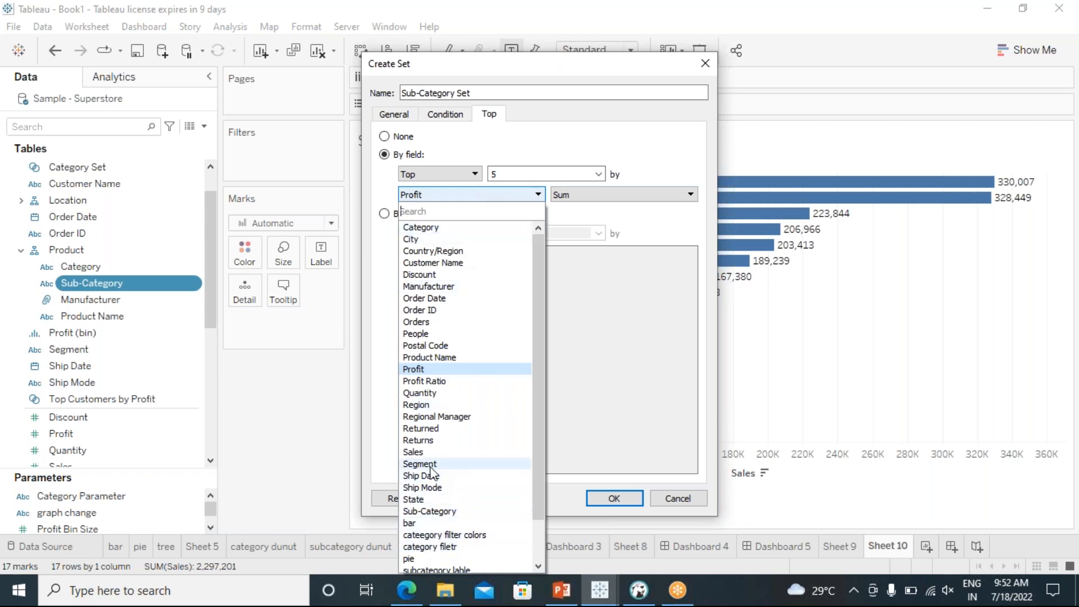
click(436, 393)
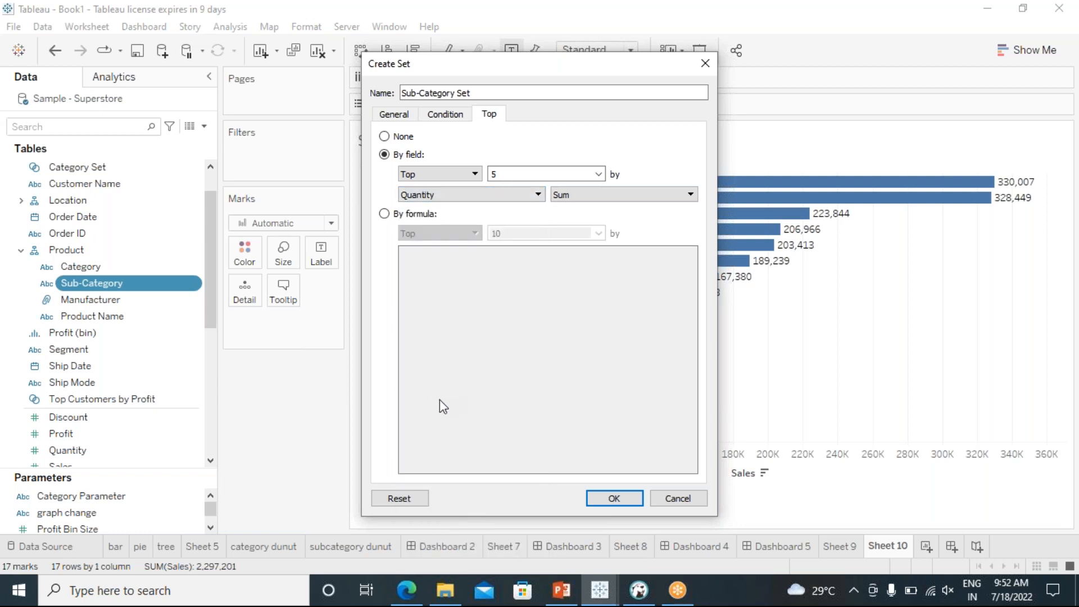
click(449, 200)
click(440, 453)
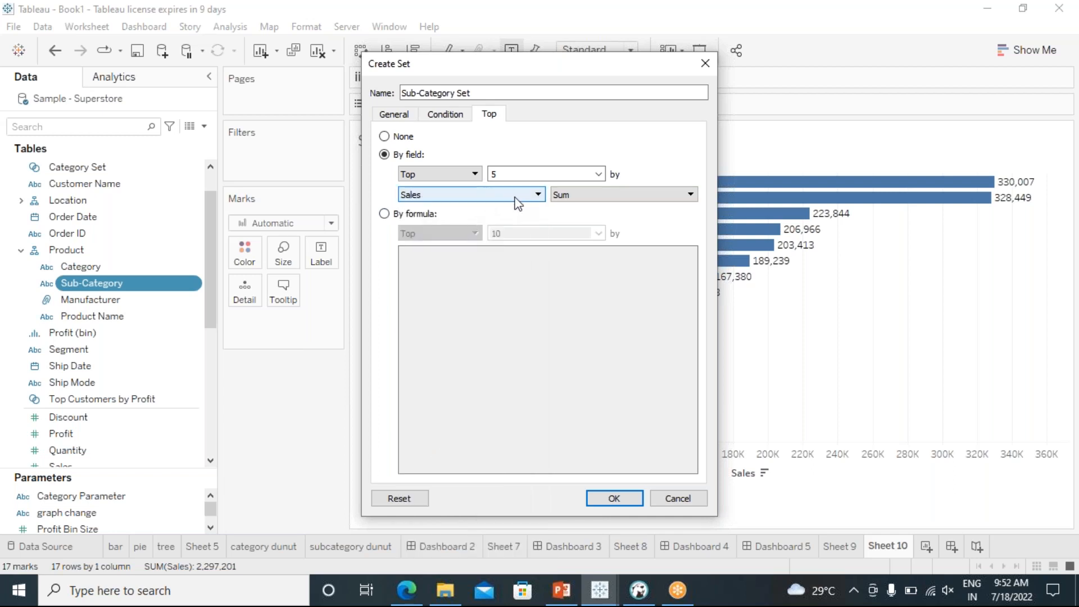
Try Average as the aggregation of Sales for the top 5 ranking
click(501, 174)
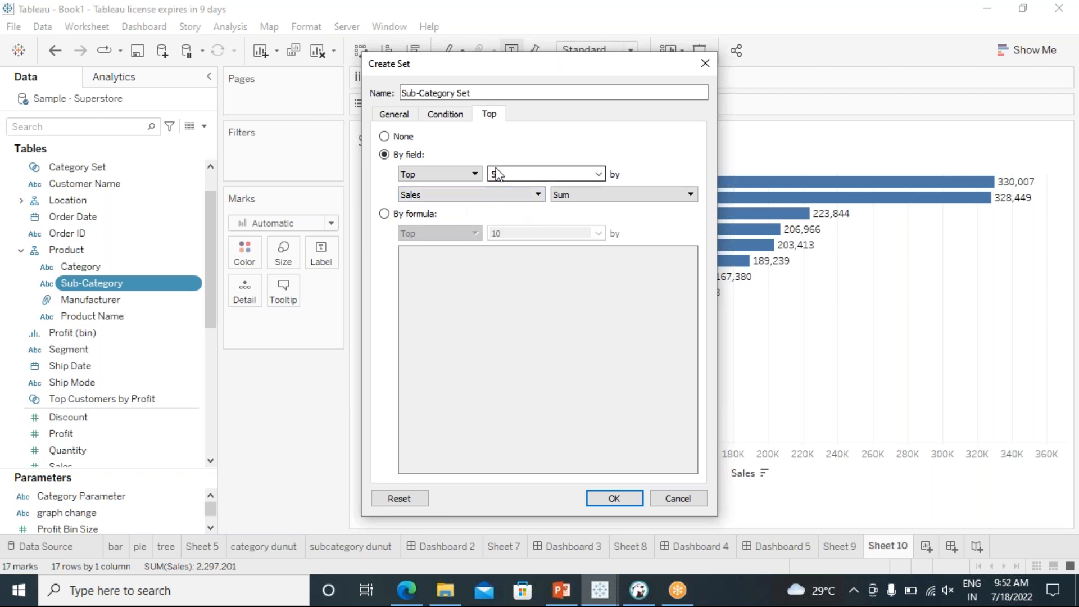
drag(501, 174, 488, 175)
click(583, 201)
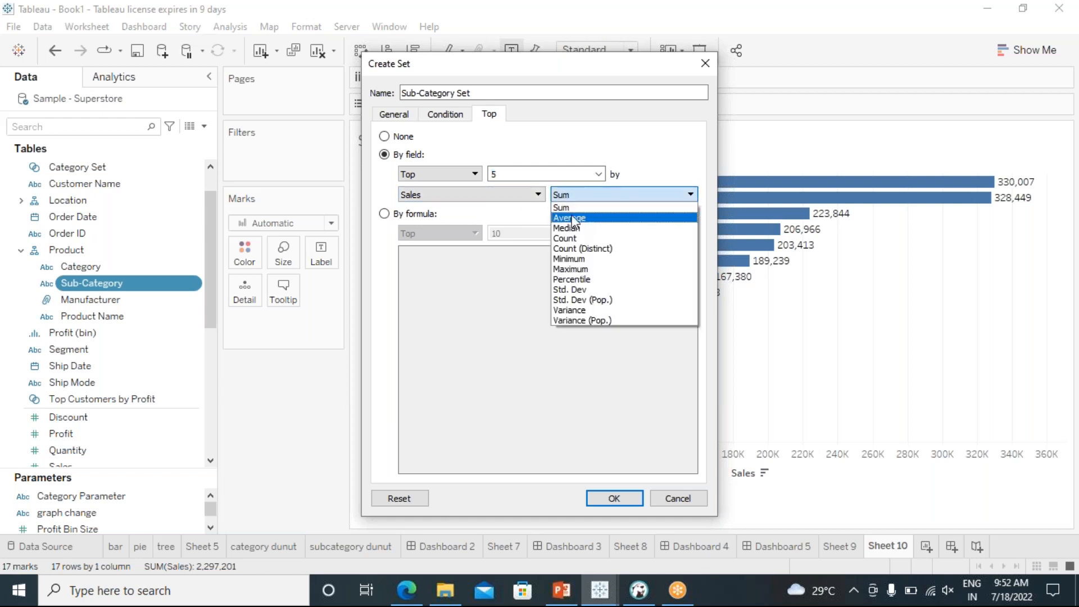
click(572, 213)
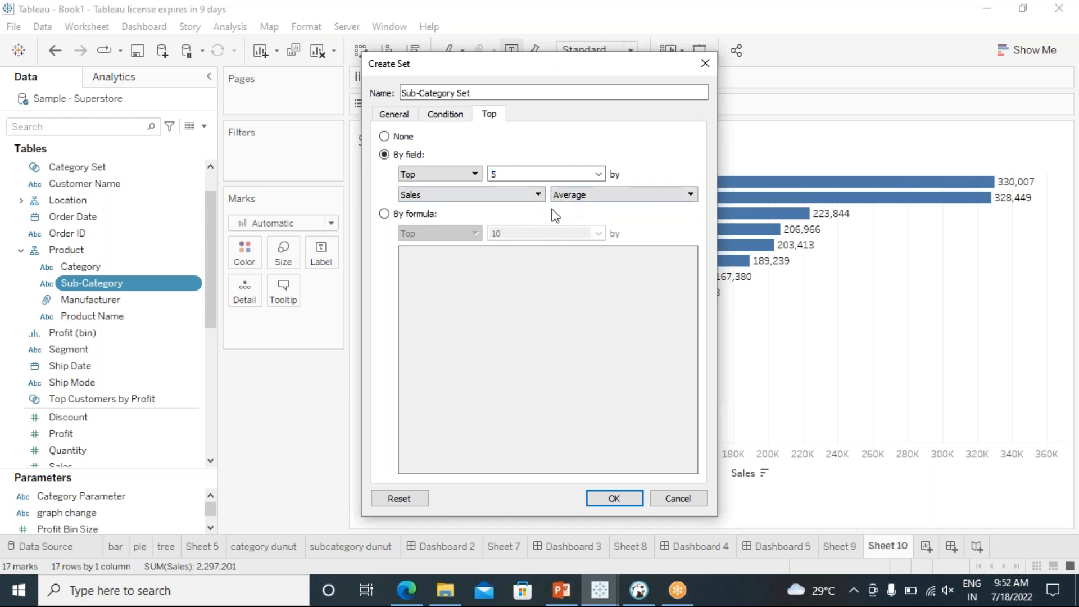
click(564, 197)
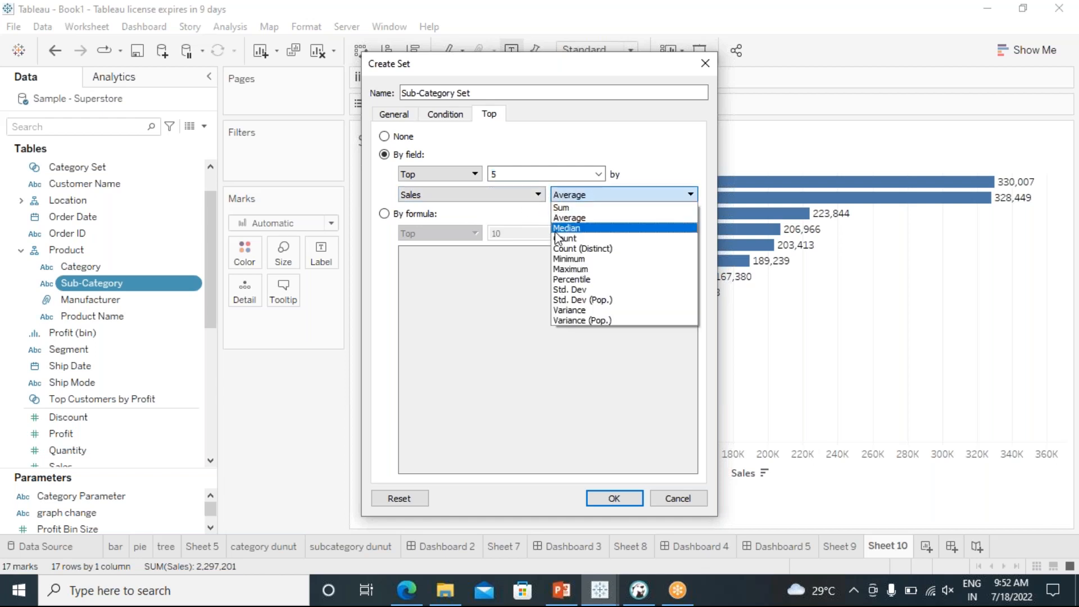
click(569, 207)
click(578, 204)
click(574, 219)
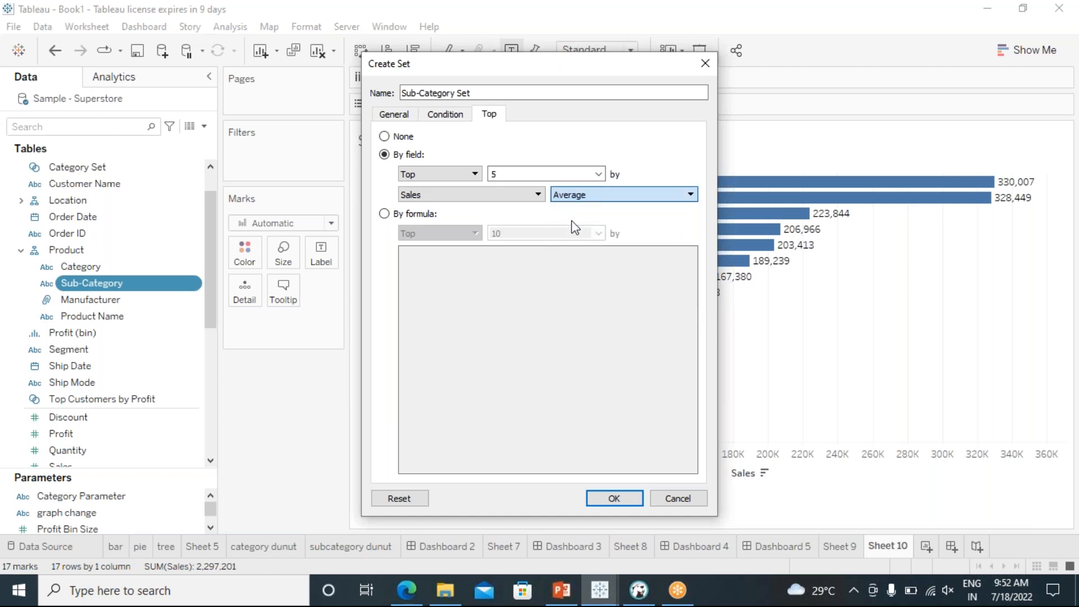
Set the aggregation of the Sales ranking to Sum and create Sub-Category Set
click(574, 201)
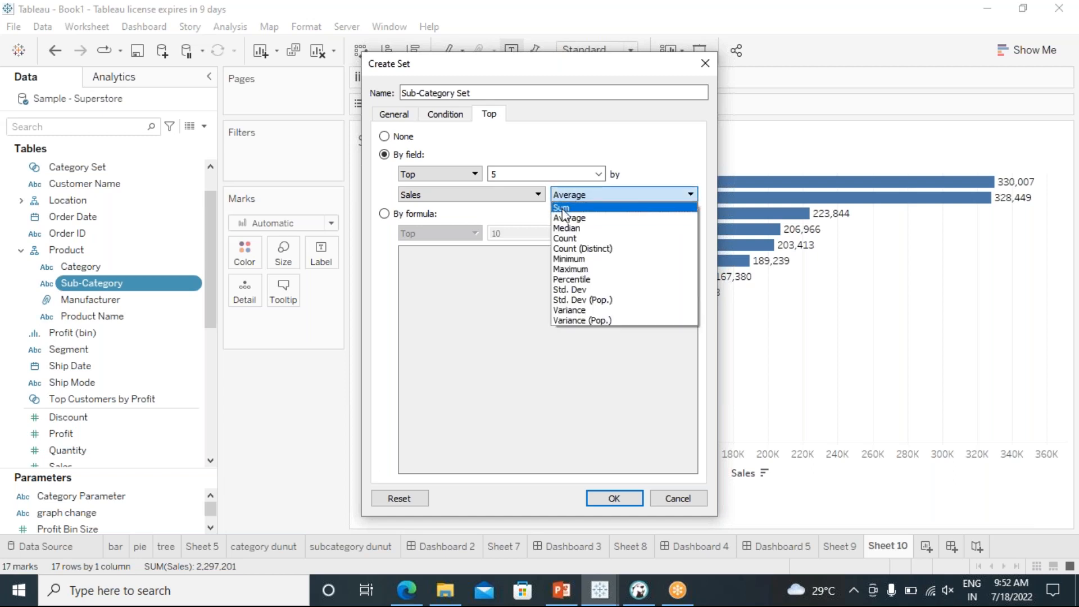
click(564, 208)
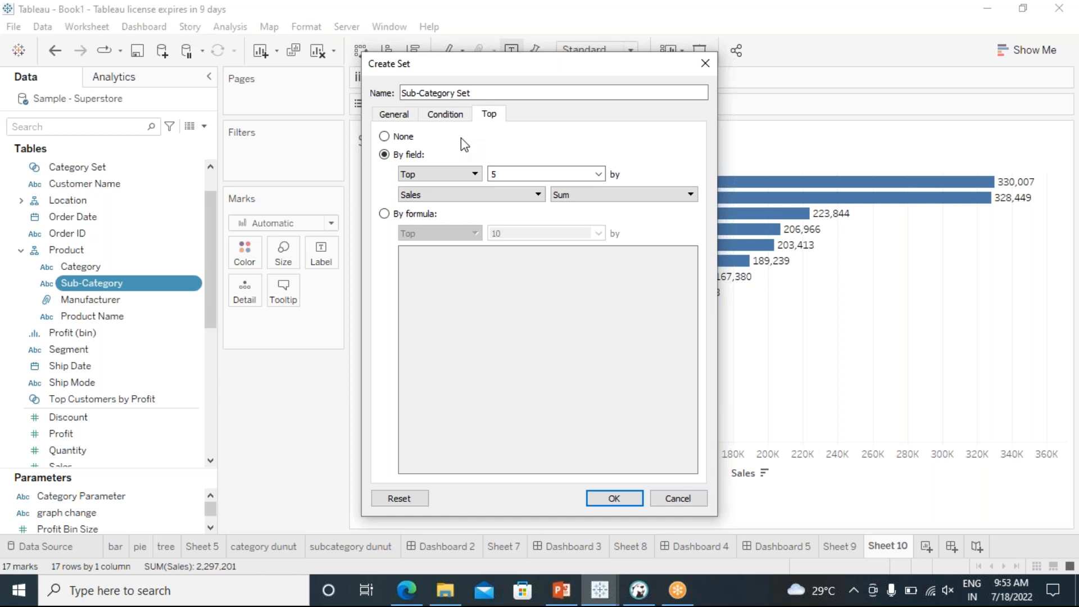
click(614, 501)
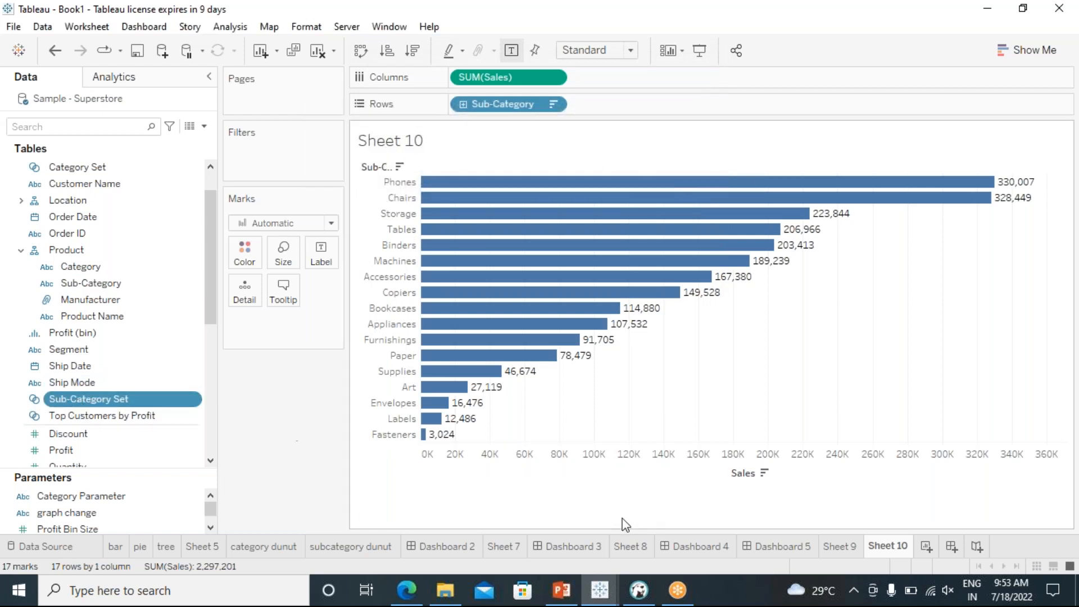
On a new worksheet, put Sub-Category Set in rows, and check its members by adding the Sub-Category field beside it and removing it again
click(926, 546)
drag(82, 400, 516, 118)
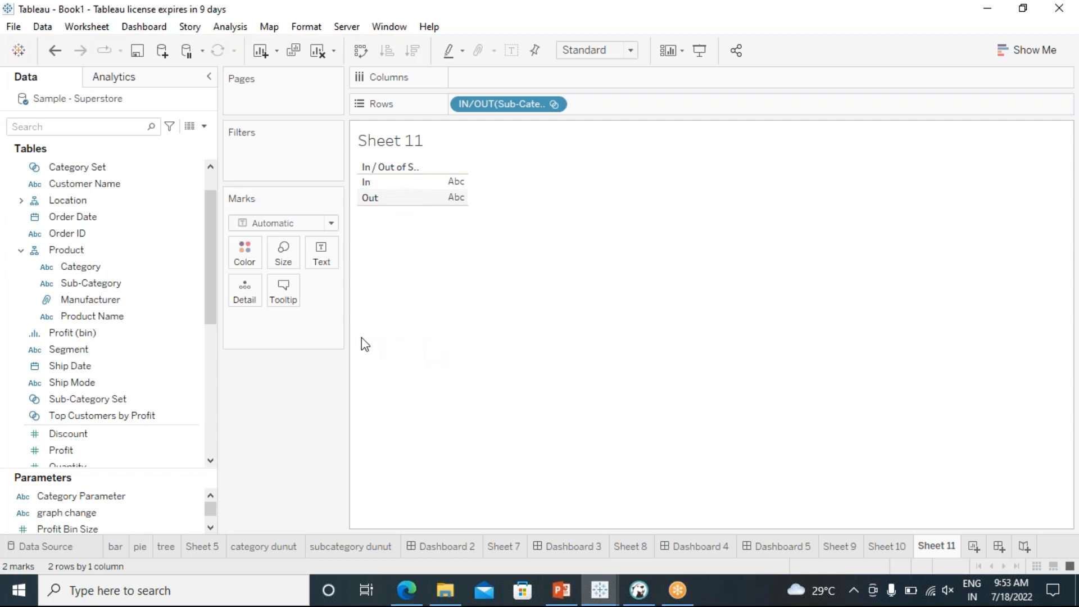
drag(90, 284, 652, 104)
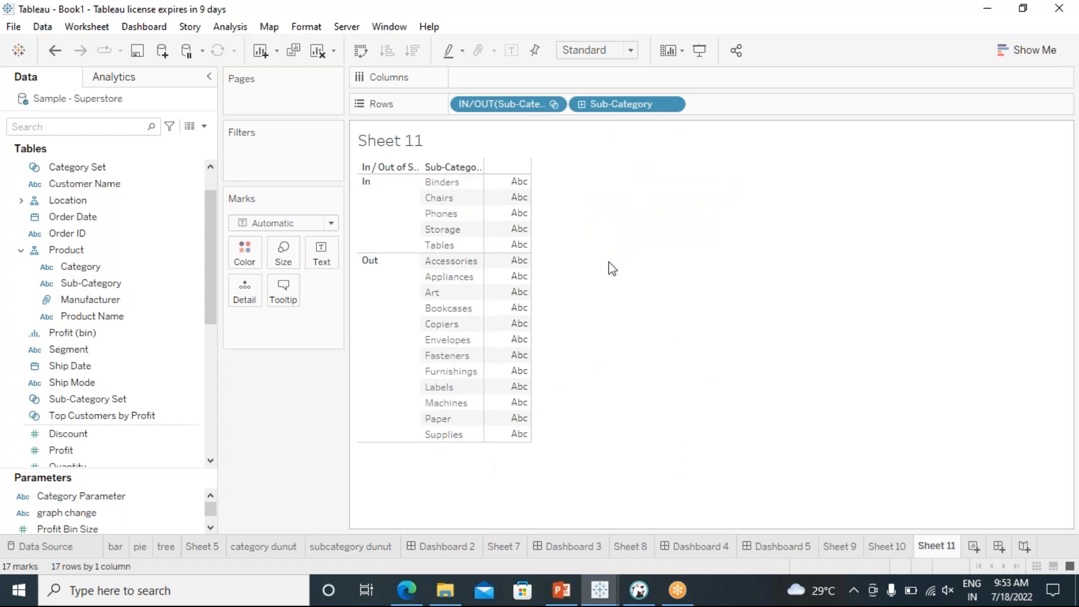
drag(602, 103, 234, 447)
Add the sum of Sales to columns and show value labels on the in/out bars
scroll(134, 435, down, 1)
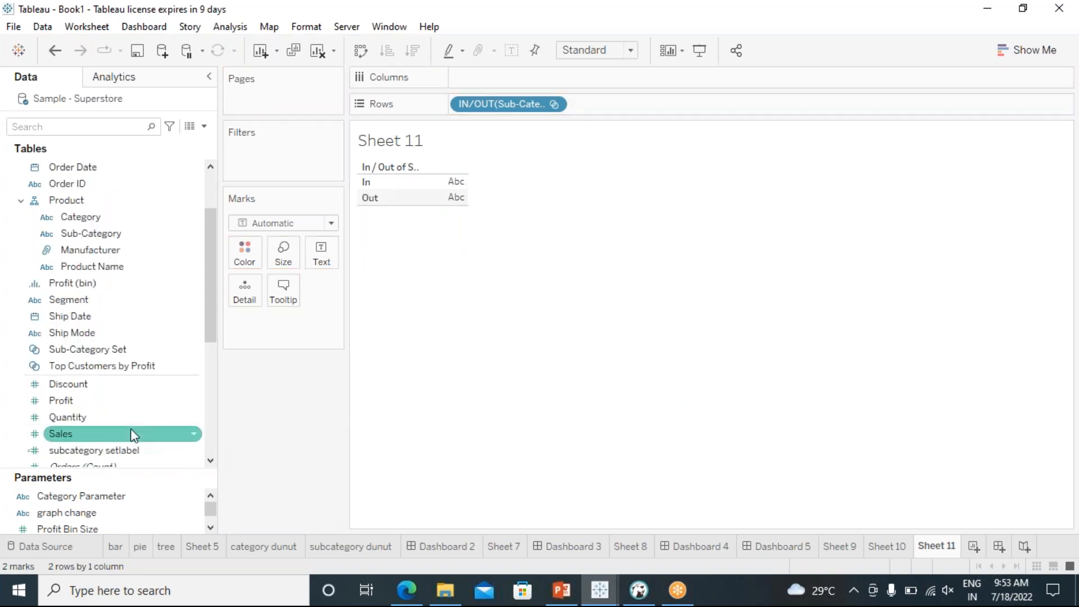
drag(70, 433, 578, 77)
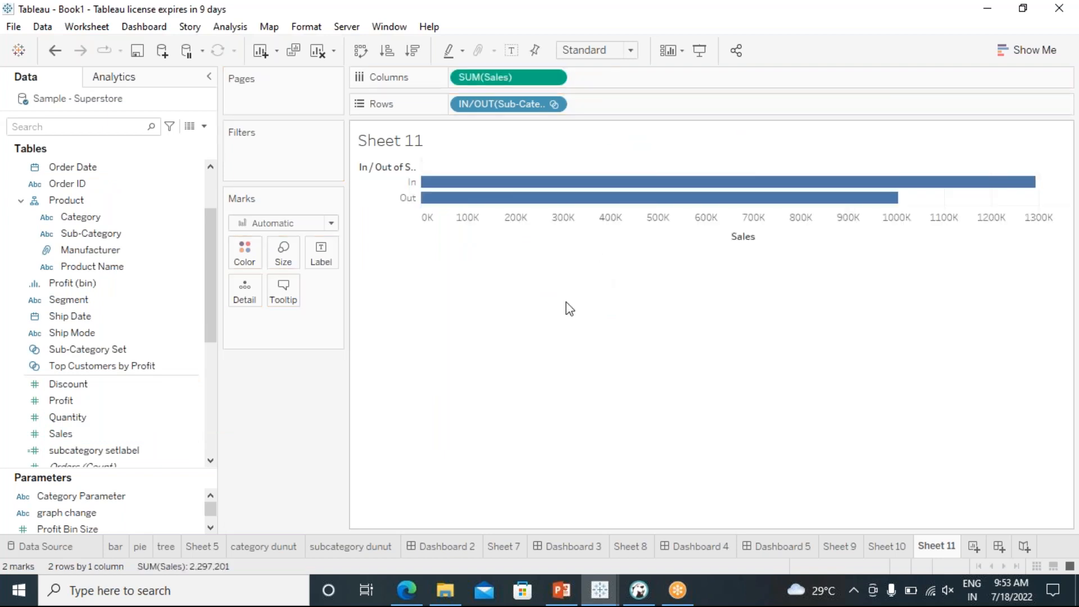
click(512, 52)
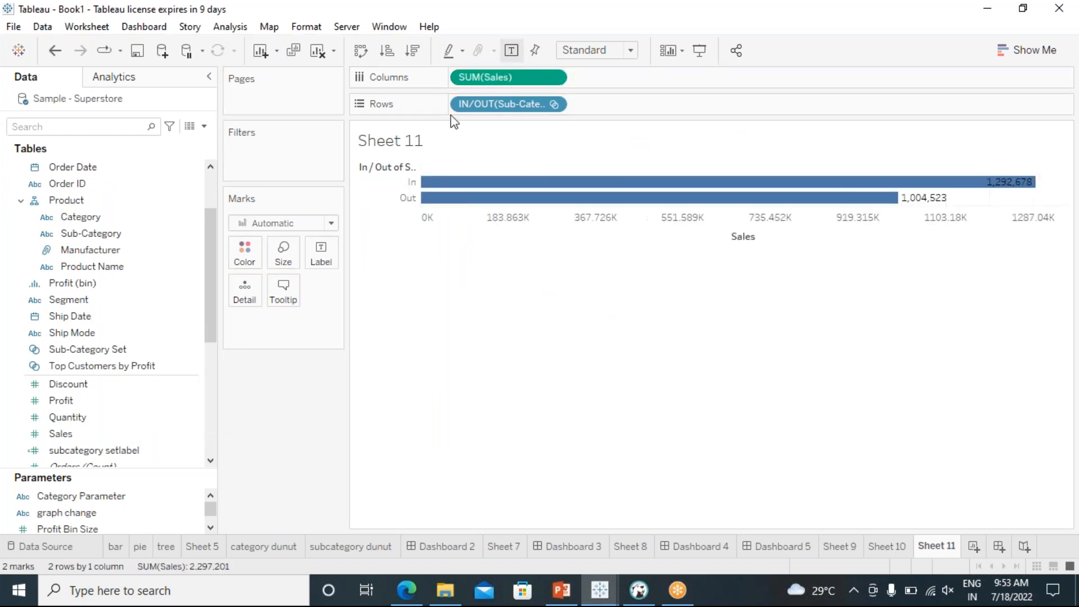
mouse_move(488, 181)
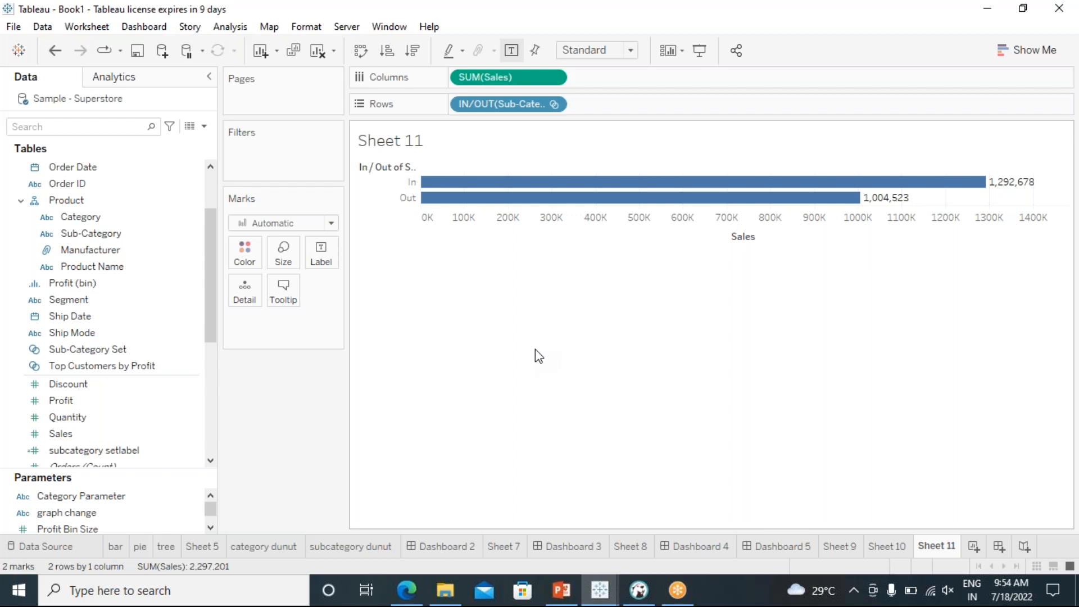
Switch the Sub-Category Set field in rows to show the members in the set and sort the bars by sales in descending order
click(554, 104)
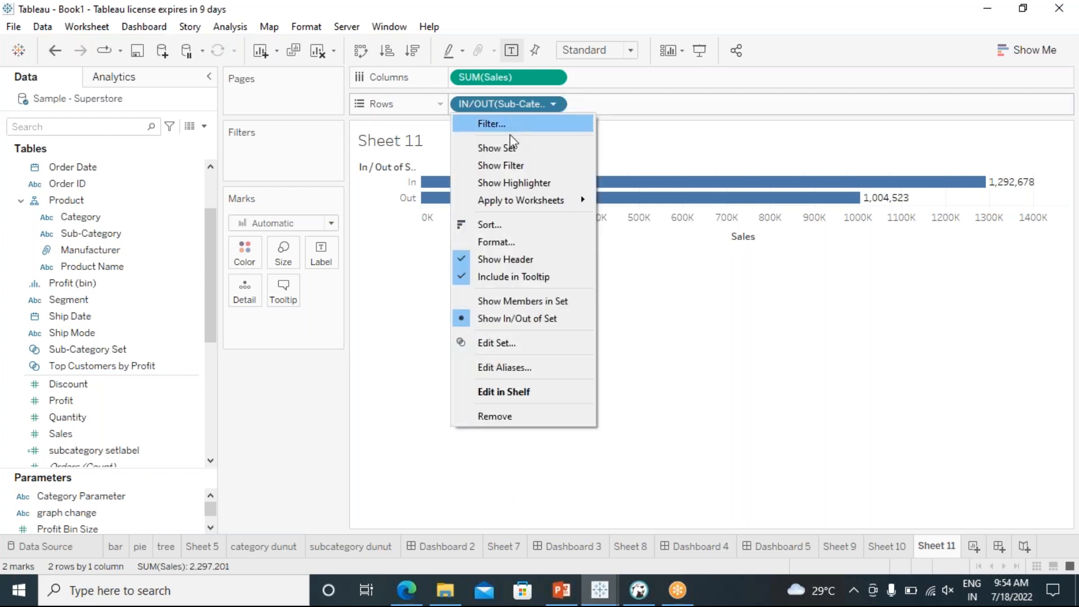
click(467, 301)
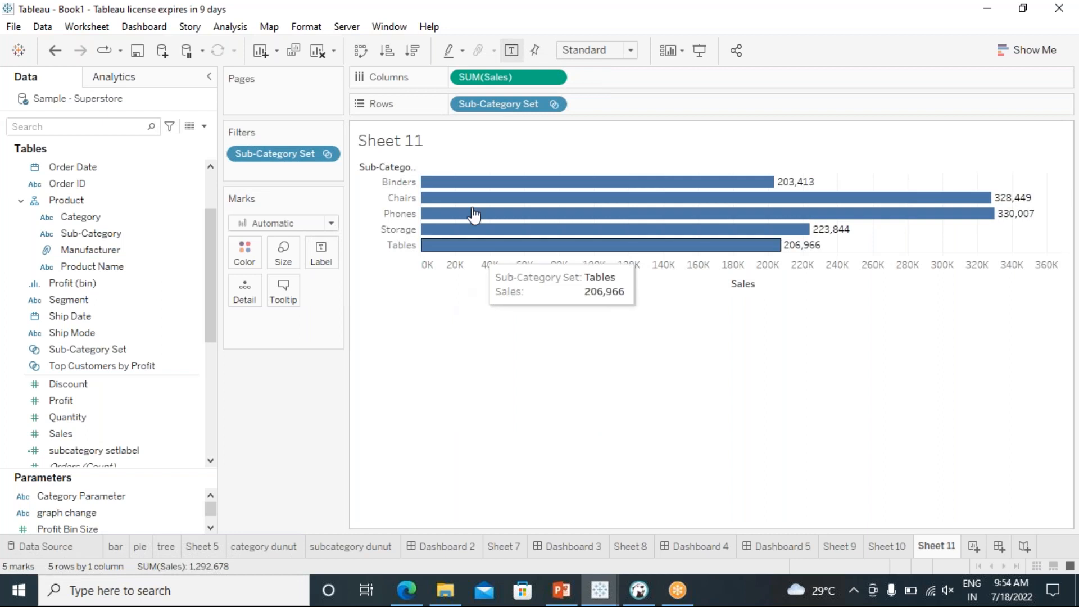
click(413, 51)
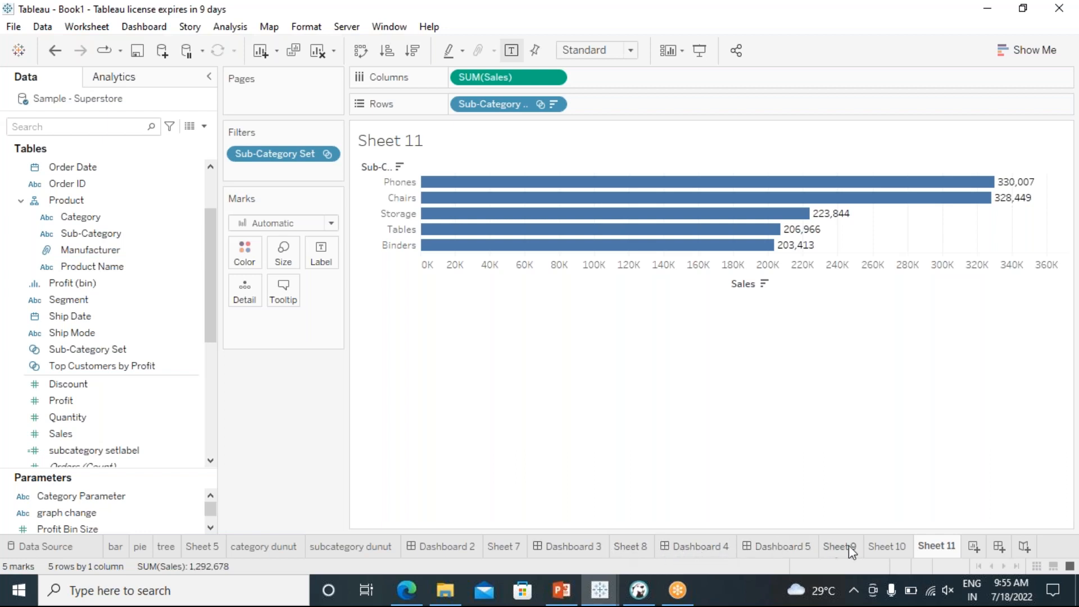
Export the Sub-Category sales view on Sheet 10 as a crosstab to Excel
click(880, 551)
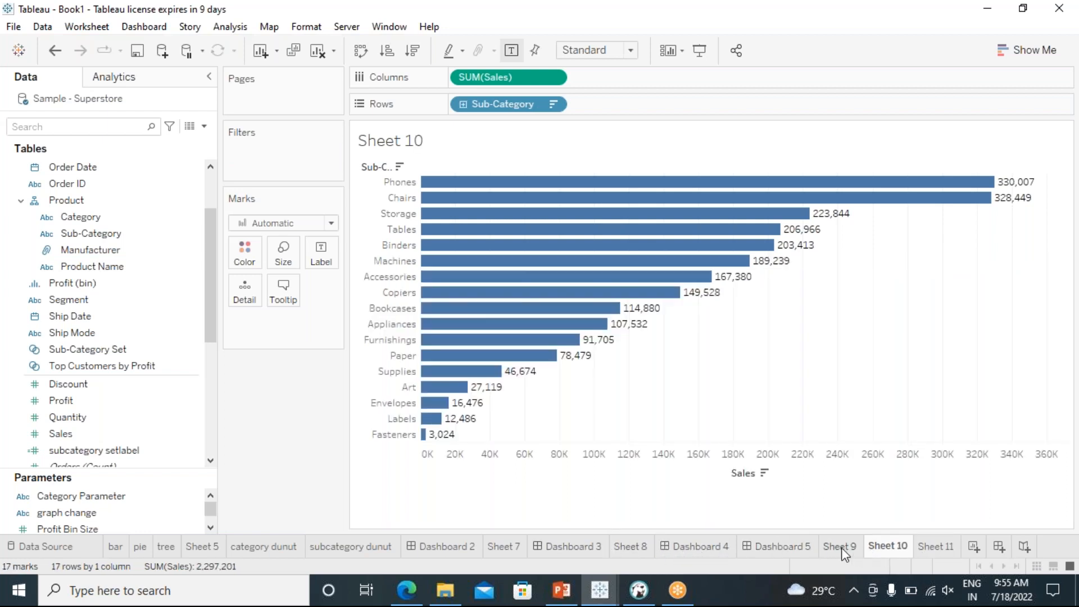
click(90, 27)
mouse_move(140, 88)
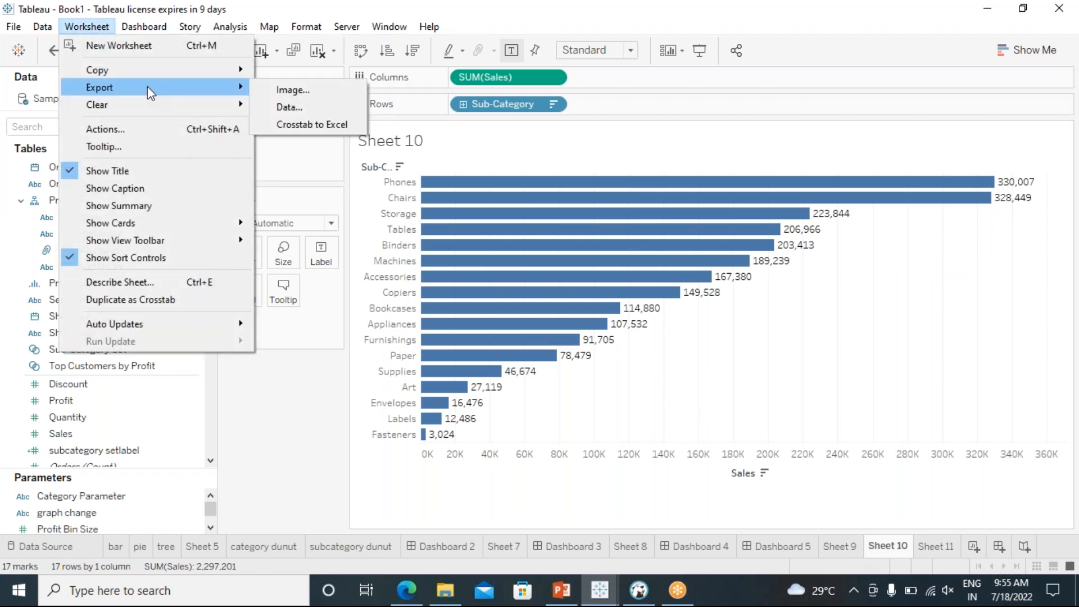
click(301, 125)
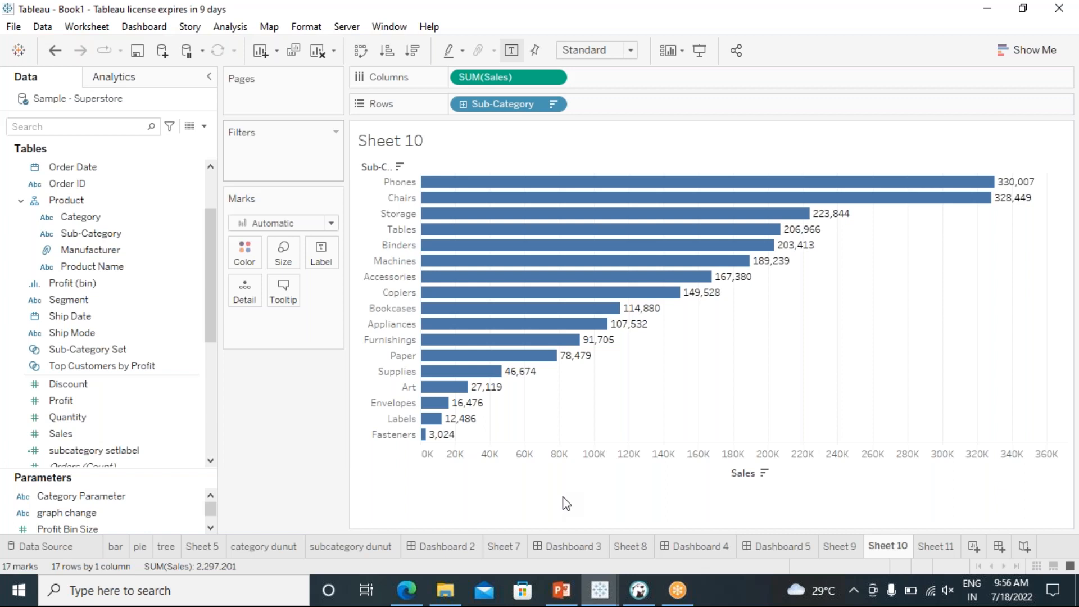
click(605, 587)
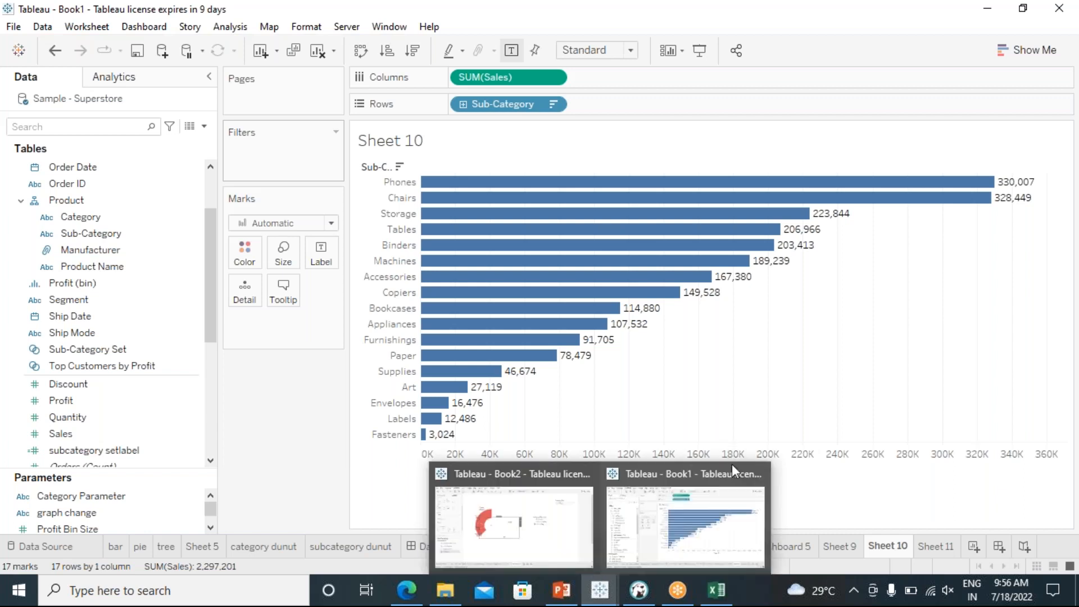
Switch to the exported crosstab workbook in Excel and dismiss the Office activation wizard
click(716, 591)
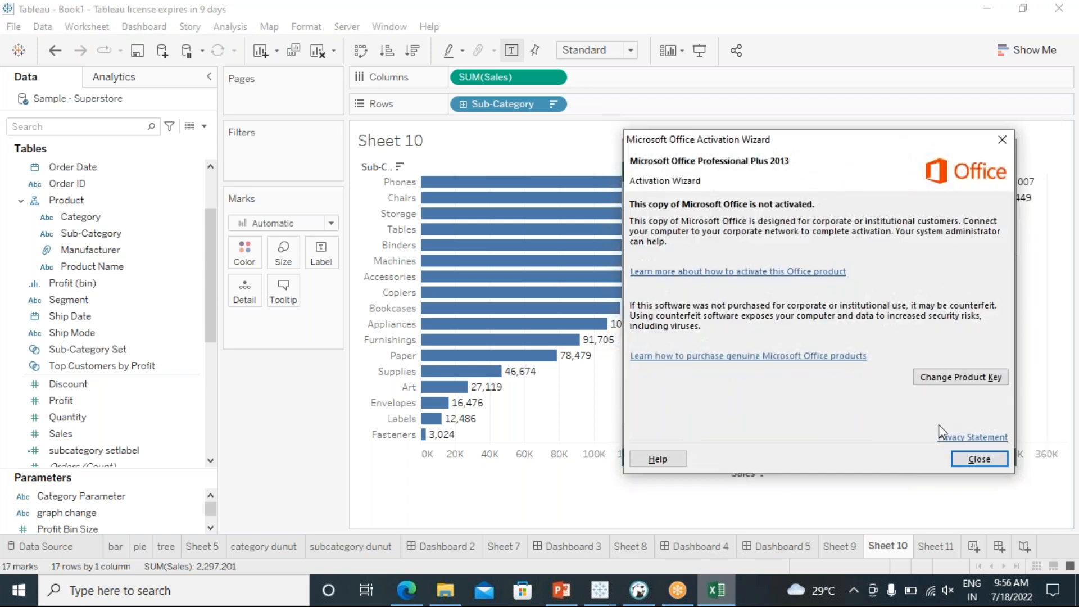
click(975, 460)
click(984, 150)
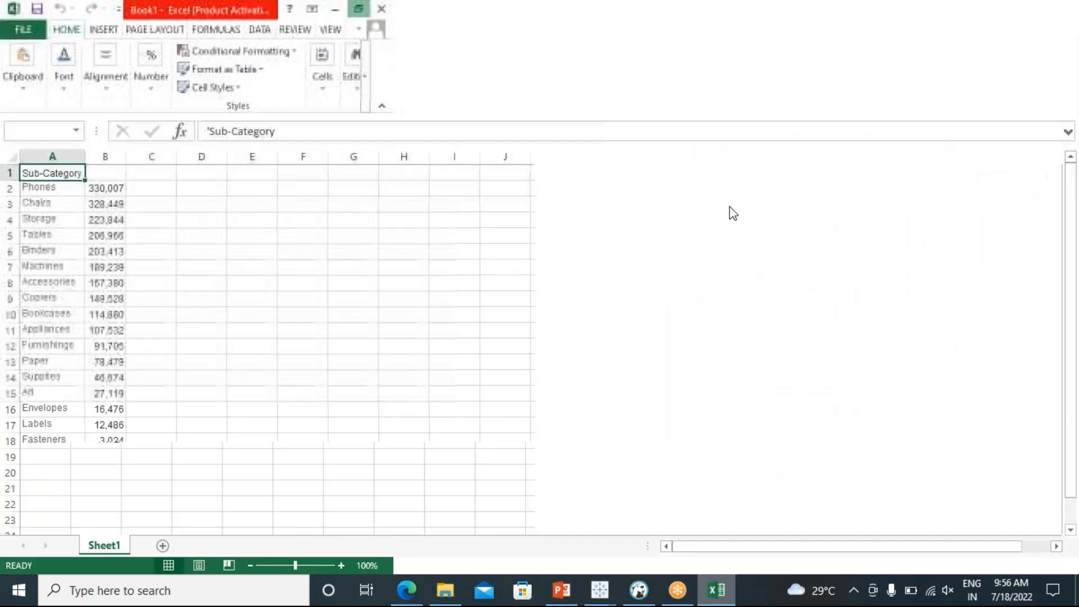
Clear all the exported sales values beside the sub-categories in cells B2:B18
drag(109, 188, 107, 204)
drag(111, 323, 129, 444)
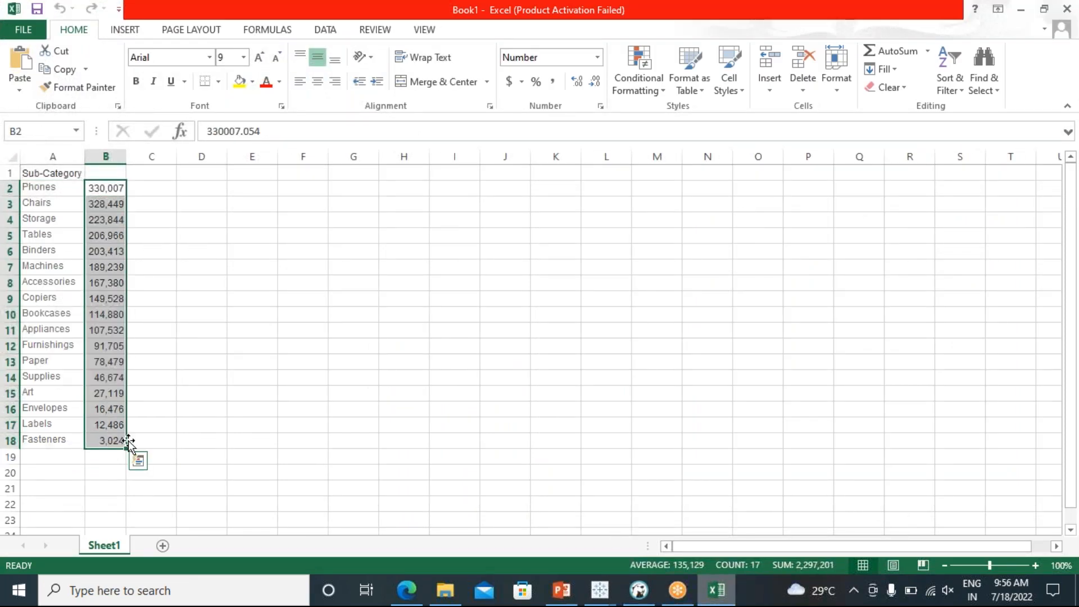
key(Delete)
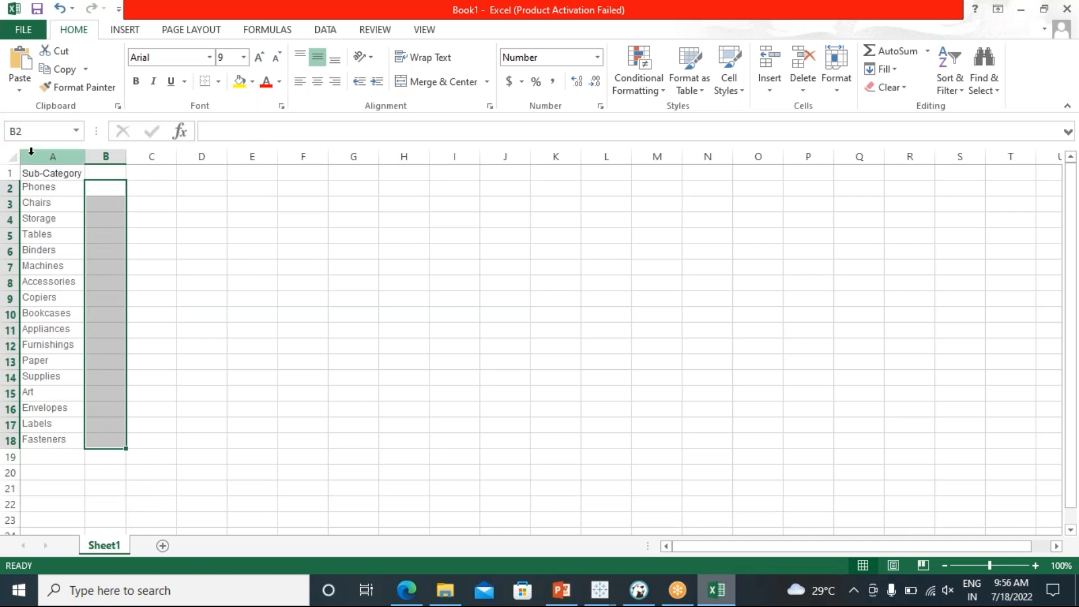
Enter new sales values in column B: 10 for Phones, 5 for Chairs, 20 for Storage and 30 for Tables
click(95, 188)
text(19)
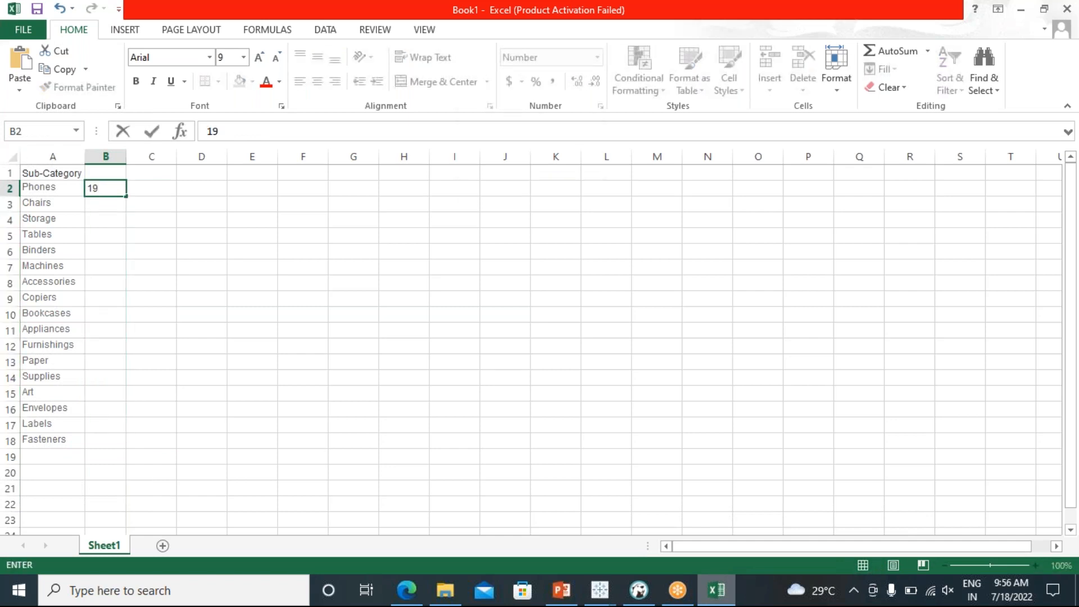
key(BackSpace)
text(0)
key(Return)
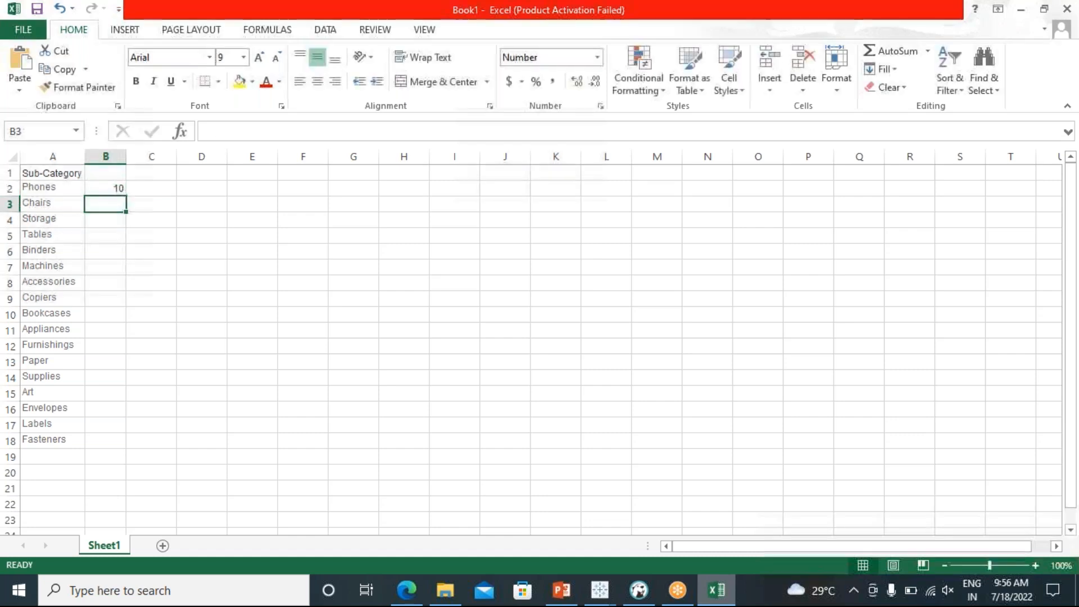
text(5)
key(Return)
text(20)
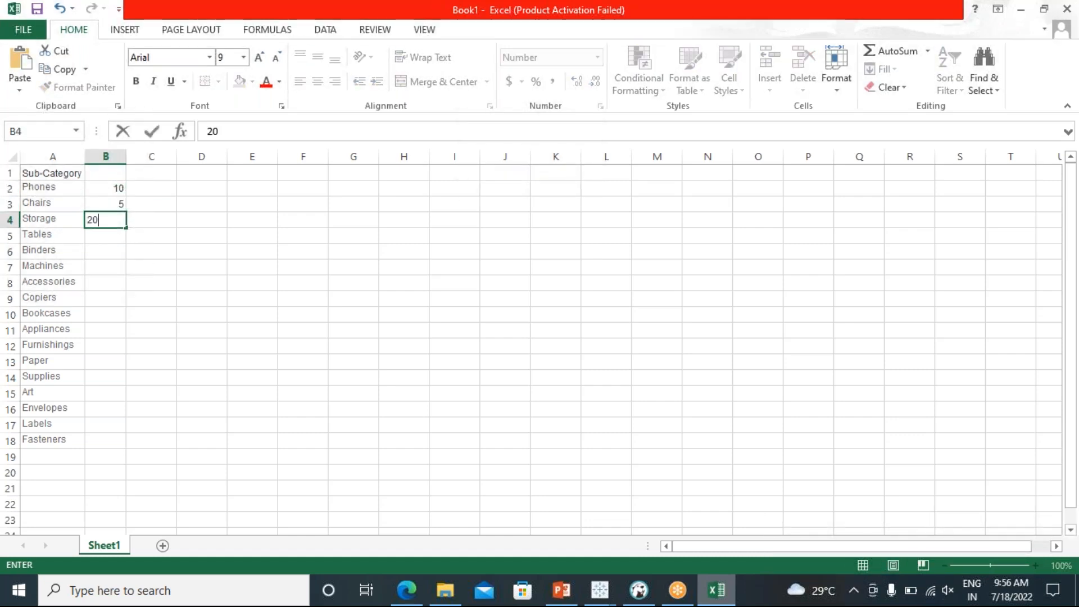
key(Return)
text(30)
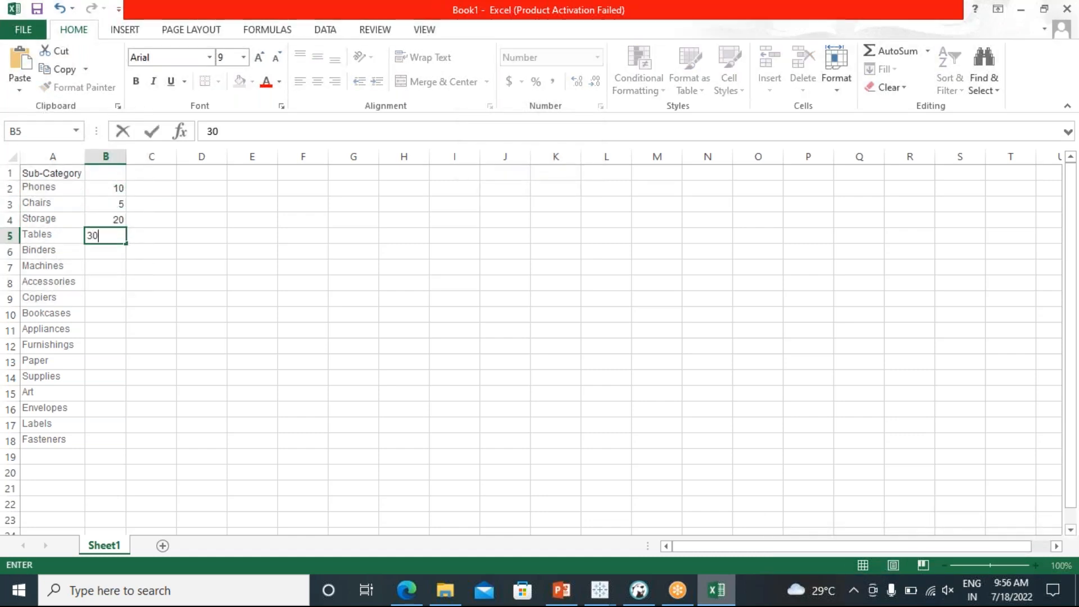
key(Return)
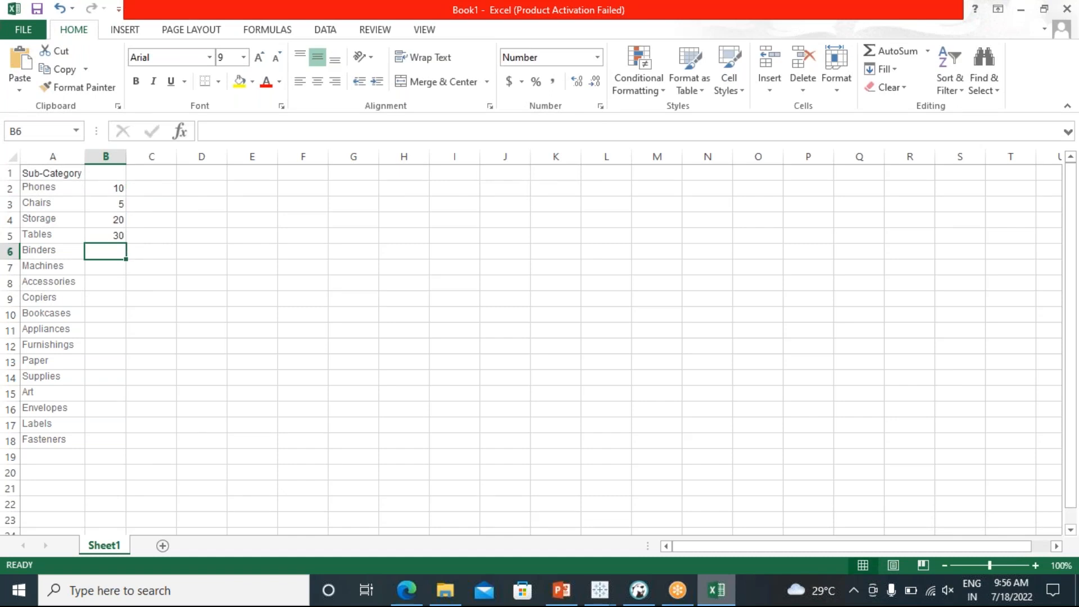
Enter 25 for Binders, 45 for Machines, 70 for Accessories, 30 for Copiers and 50 for Bookcases in column B
text(25)
key(Return)
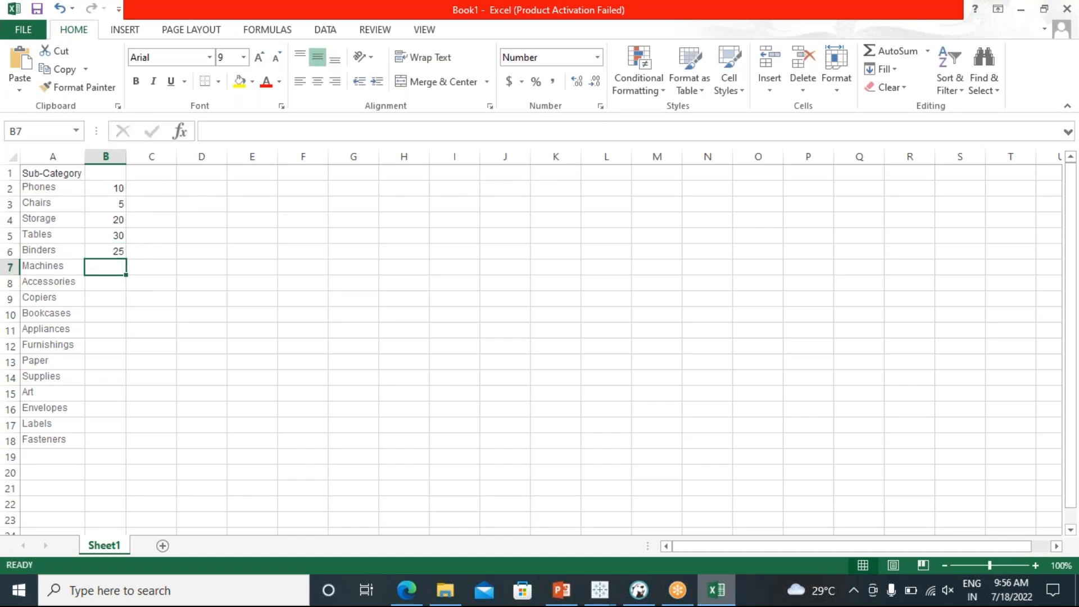
text(45)
key(Return)
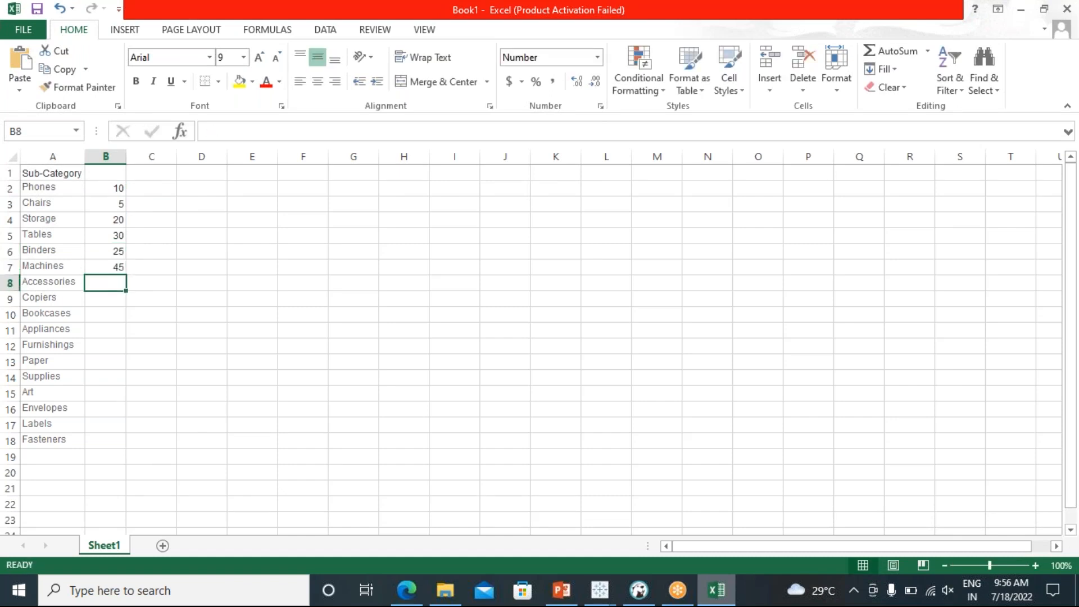
text(70)
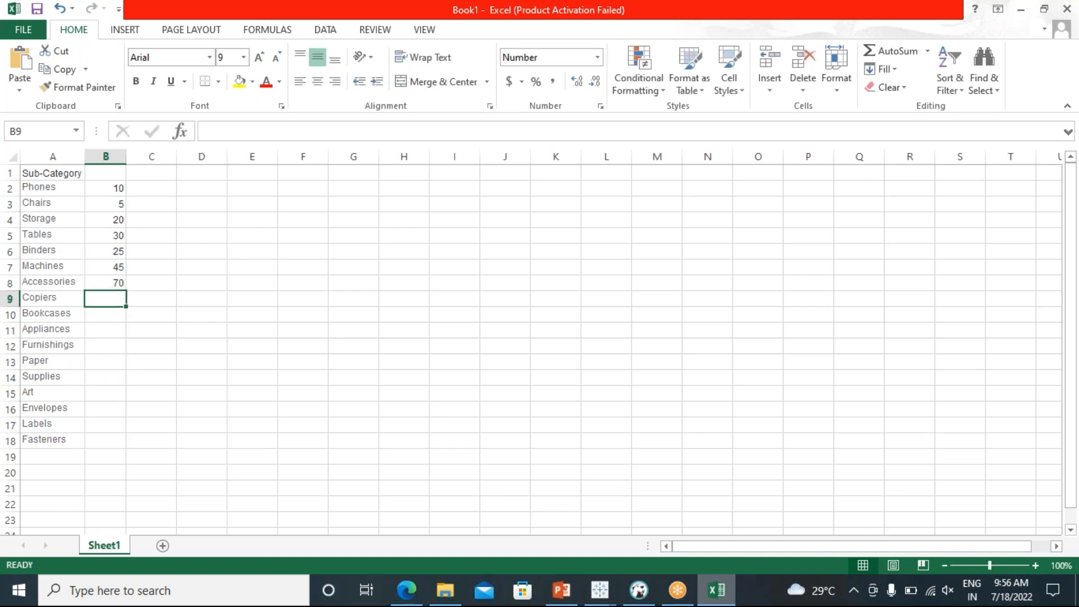
text(30)
key(Return)
text(50)
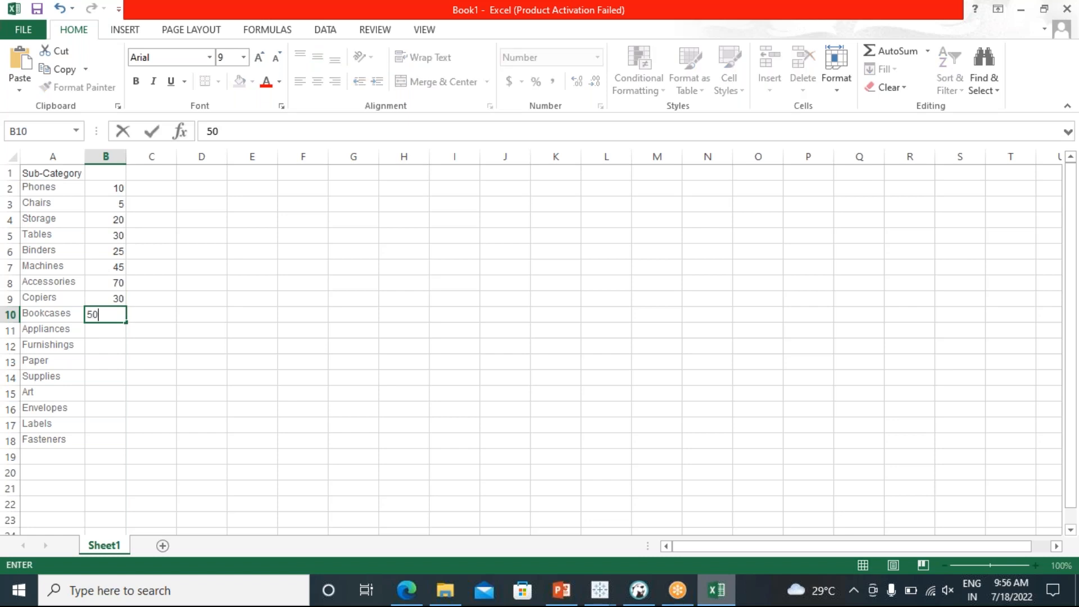
key(Return)
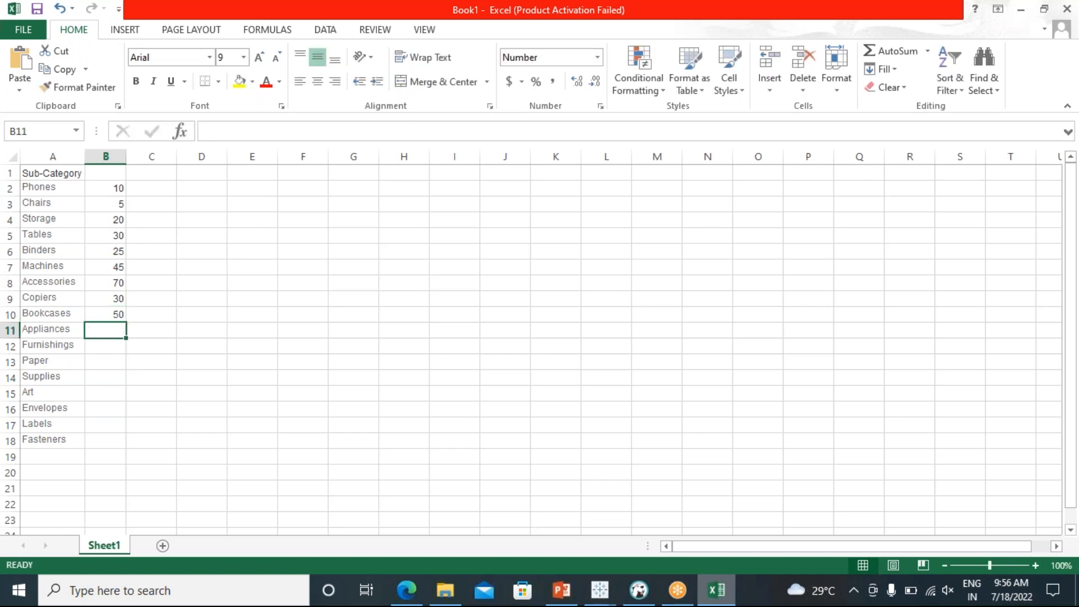
Fill in column B with 65 for Appliances, 85 for Furnishings, 15 for Paper and 35 for Supplies
text(65)
key(Return)
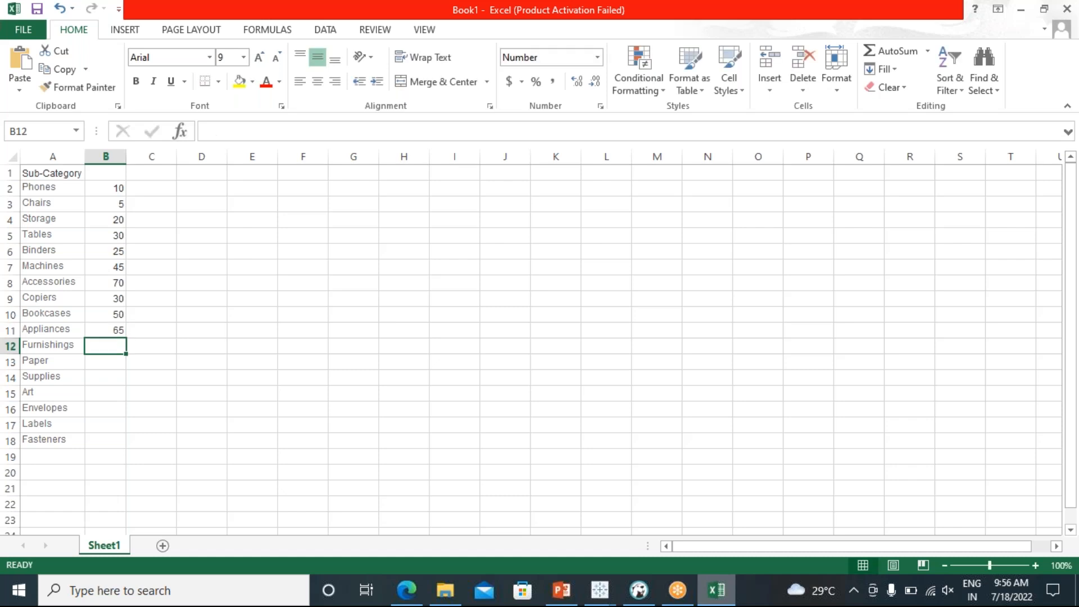
text(85)
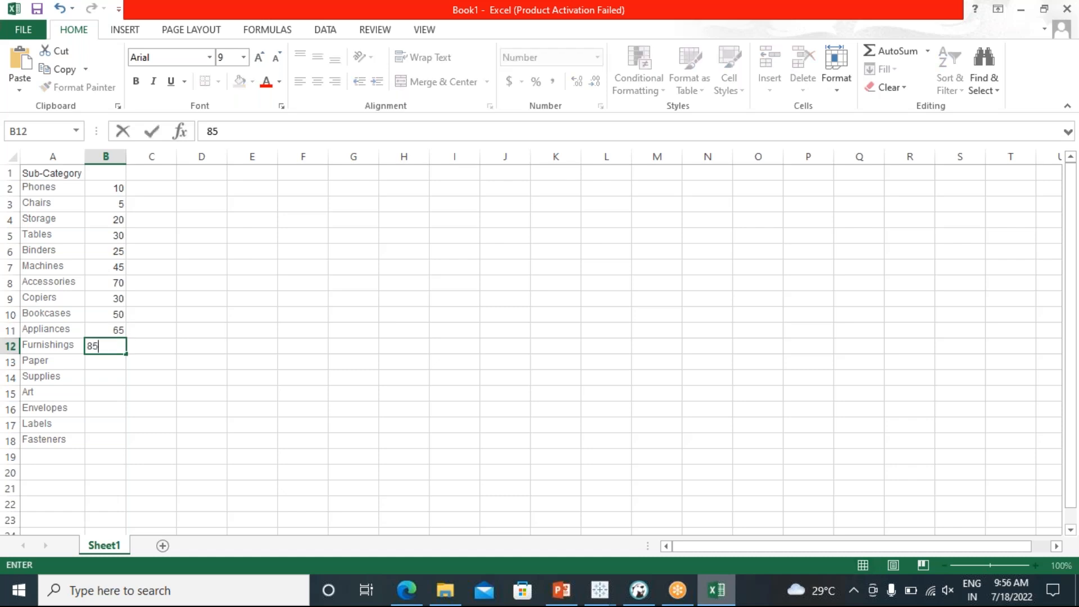
key(Return)
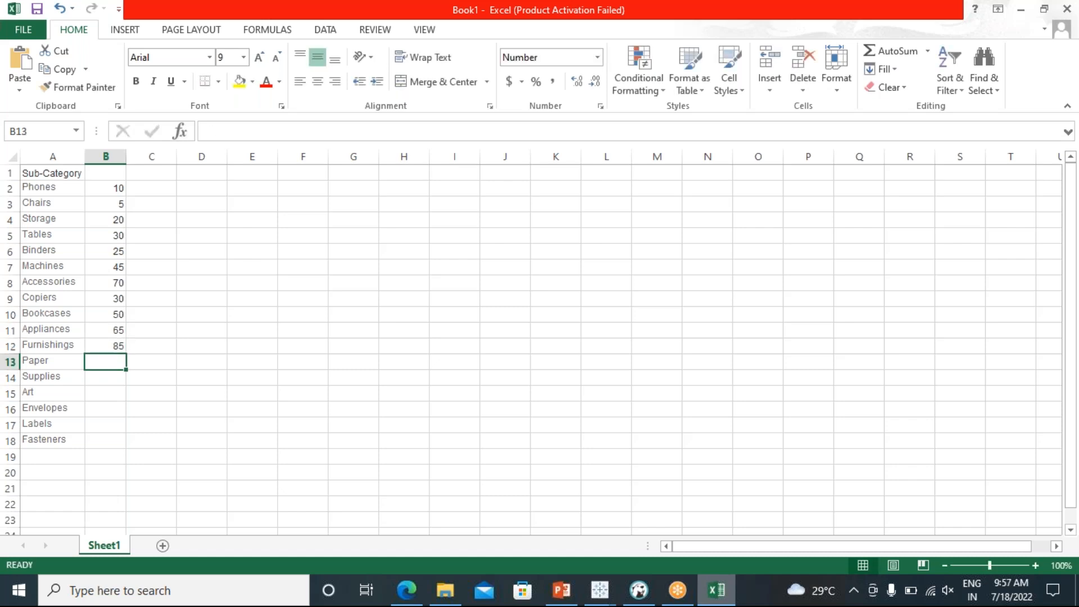
text(15)
key(Return)
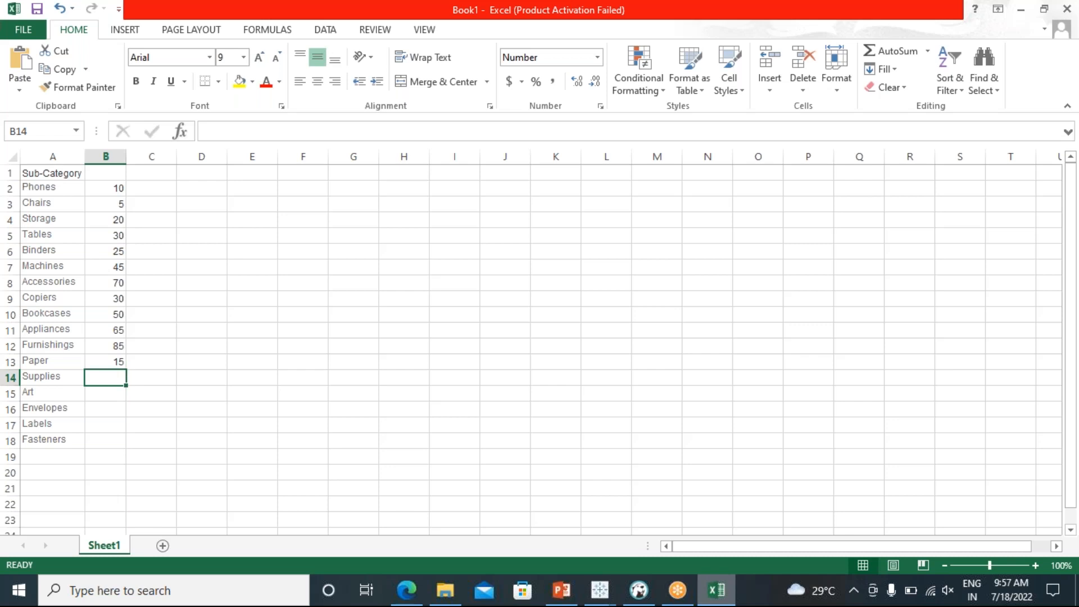
text(35)
key(Return)
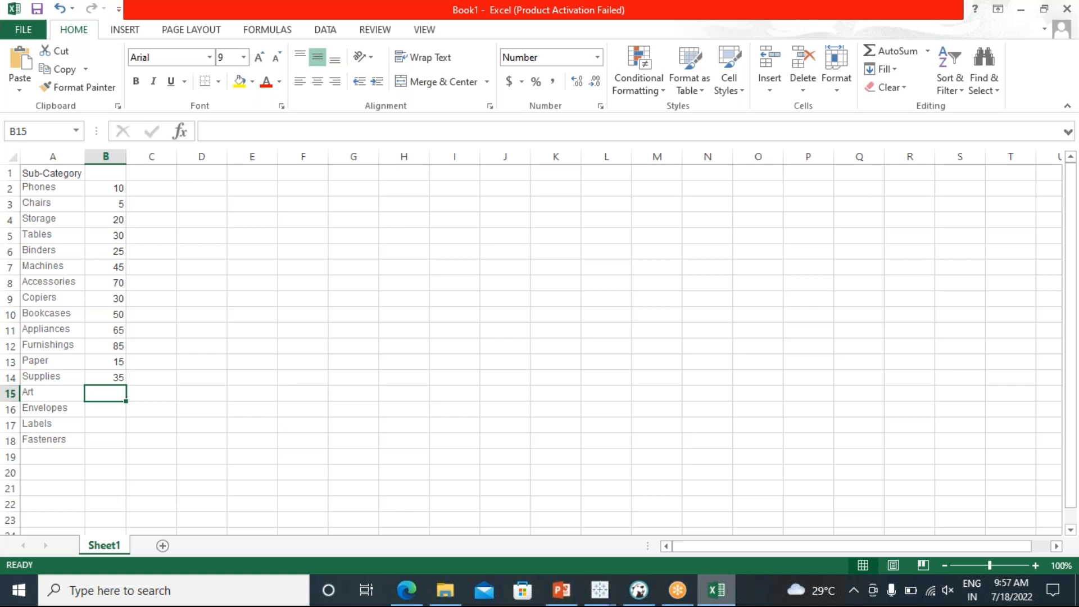
Complete column B with 150 for Art, 120 for Envelopes, 180 for Labels and 200 for Fasteners
text(150)
key(Return)
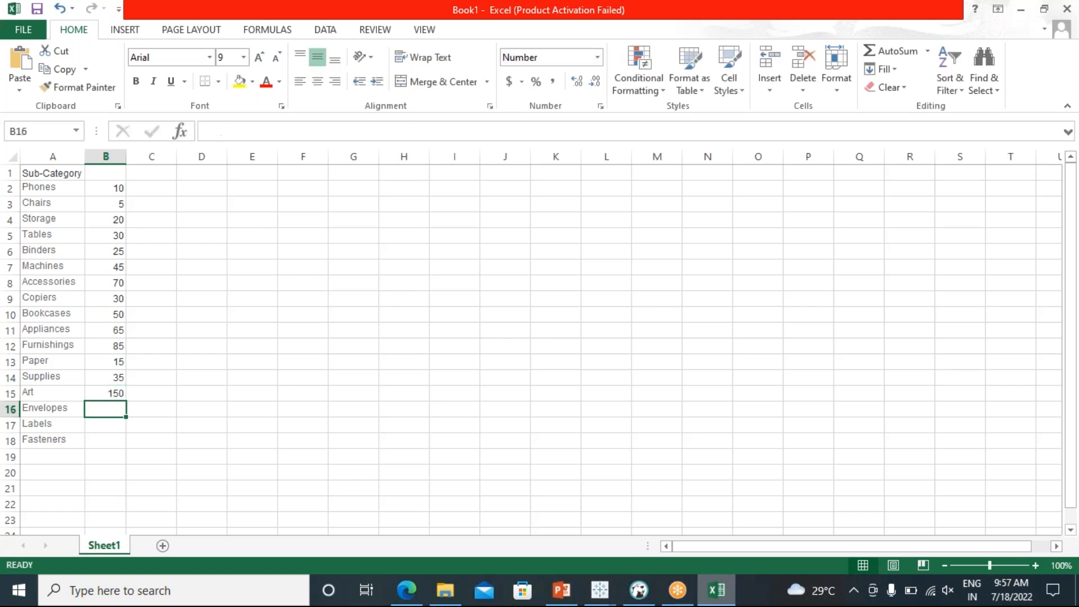
text(12)
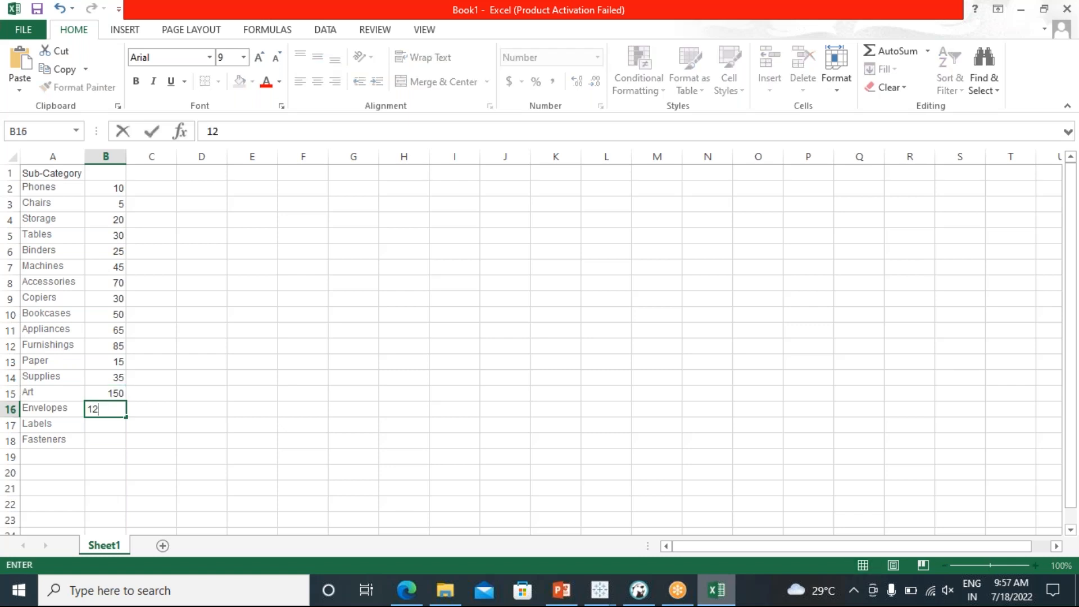
text(0)
key(Return)
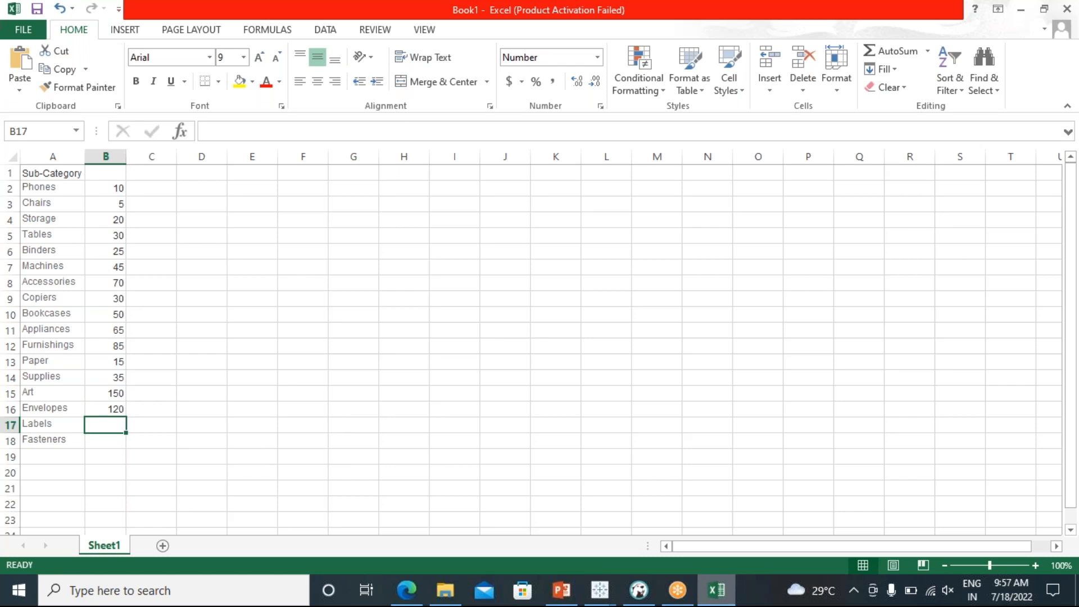
text(180)
key(Return)
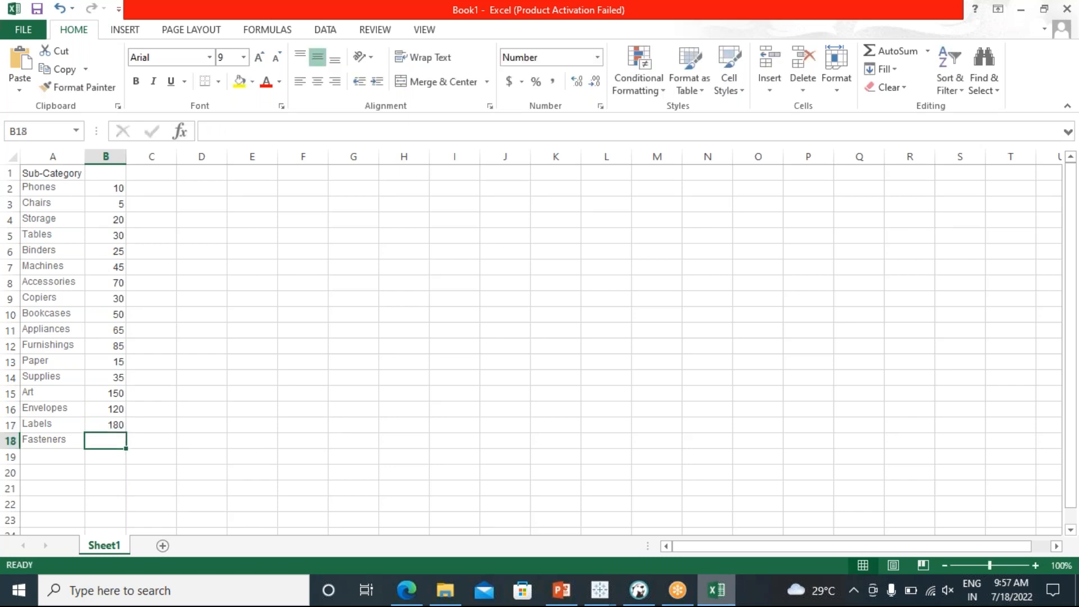
text(20)
key(BackSpace)
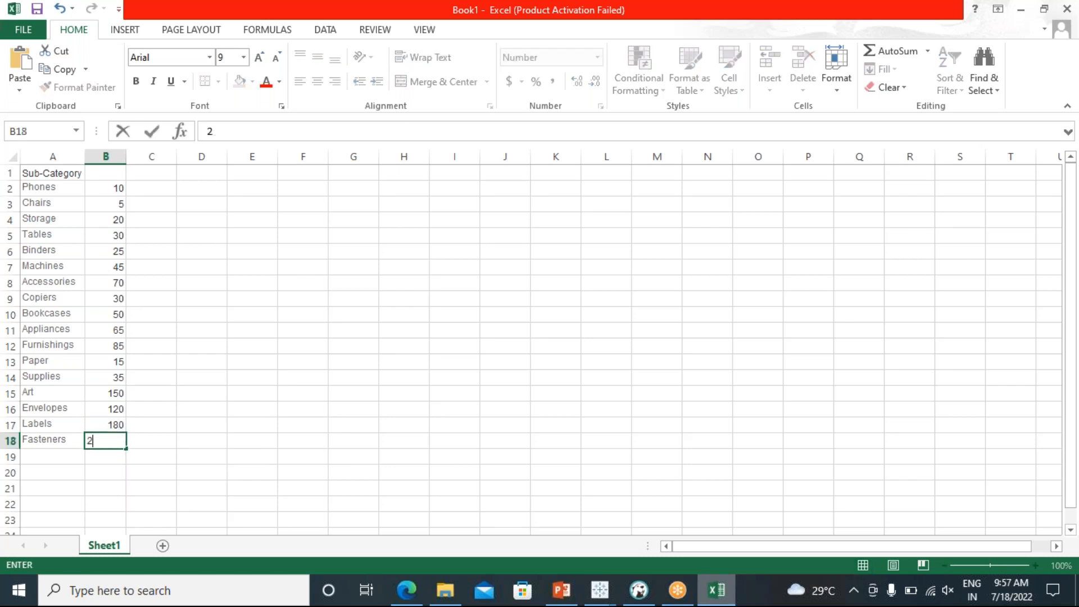
text(00)
click(104, 469)
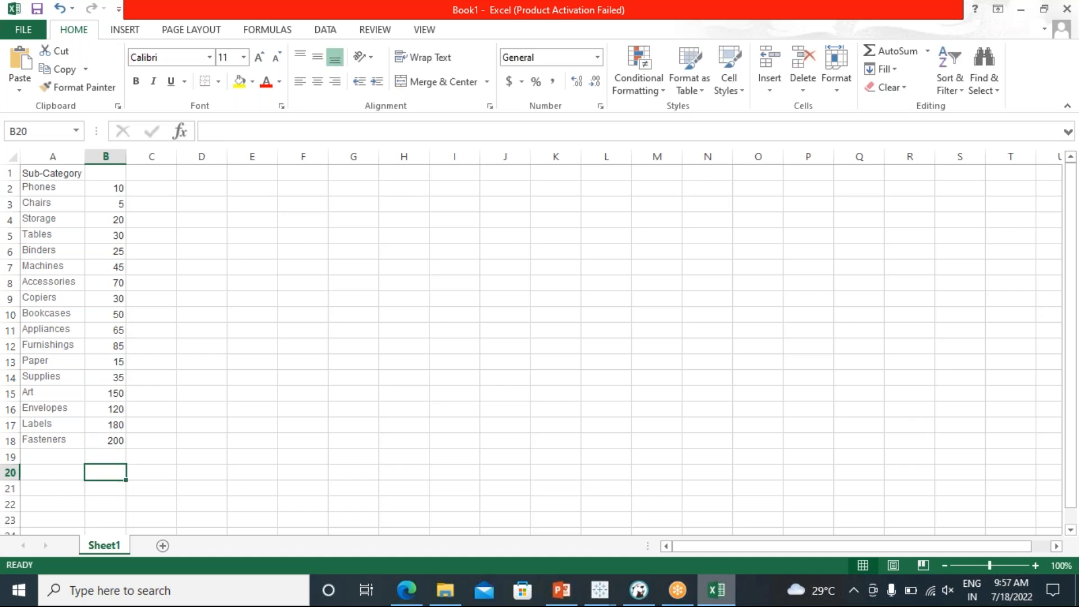
Add the heading "sales upto date" in cell B1 and widen column B to fit it
click(11, 173)
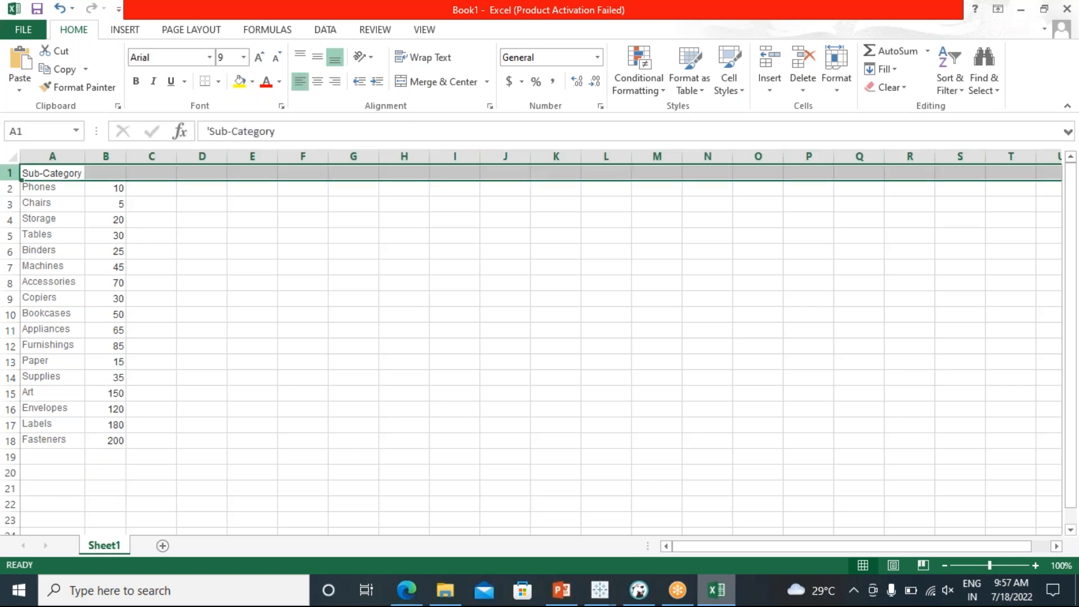
right_click(11, 173)
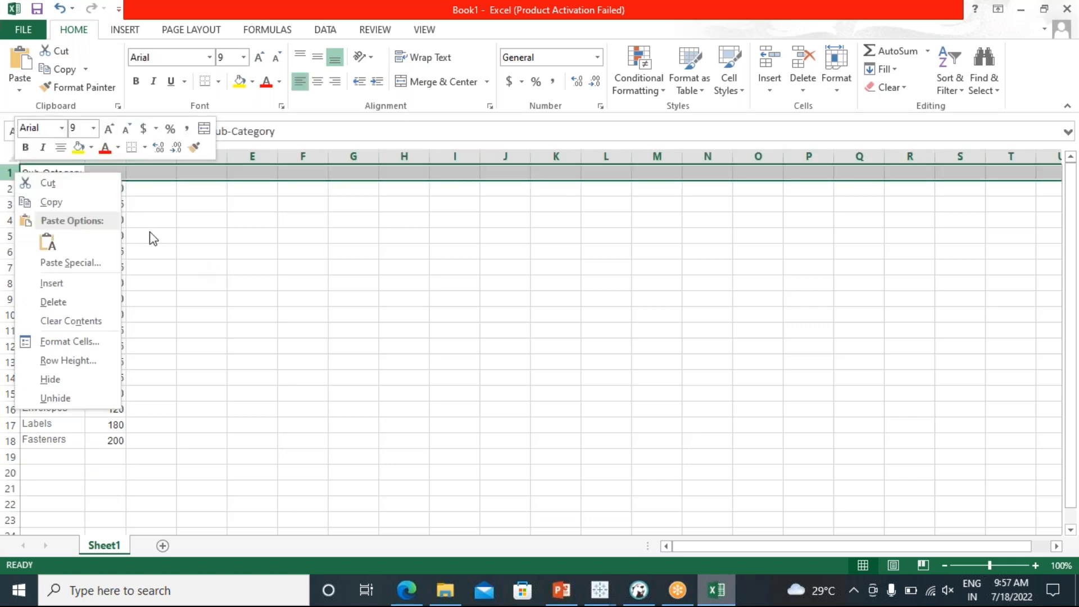
click(122, 170)
click(121, 171)
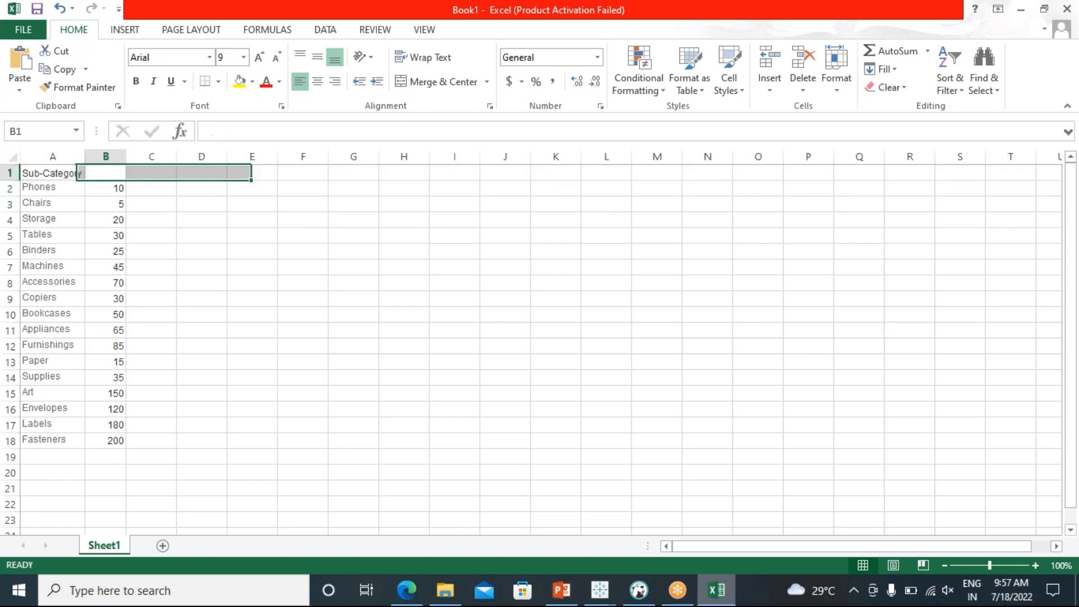
text(sal)
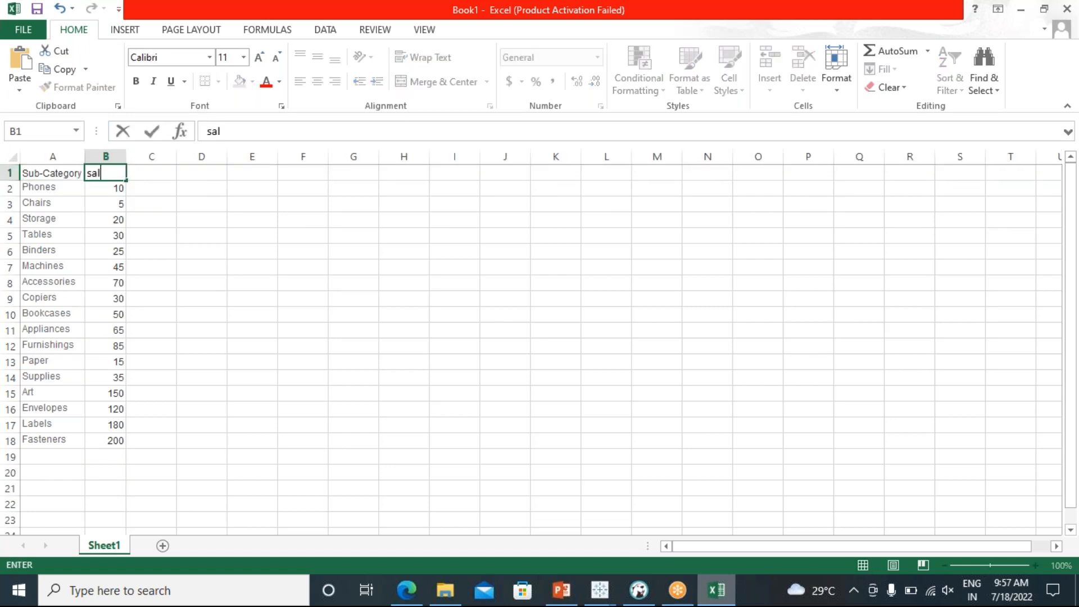
text(es updat)
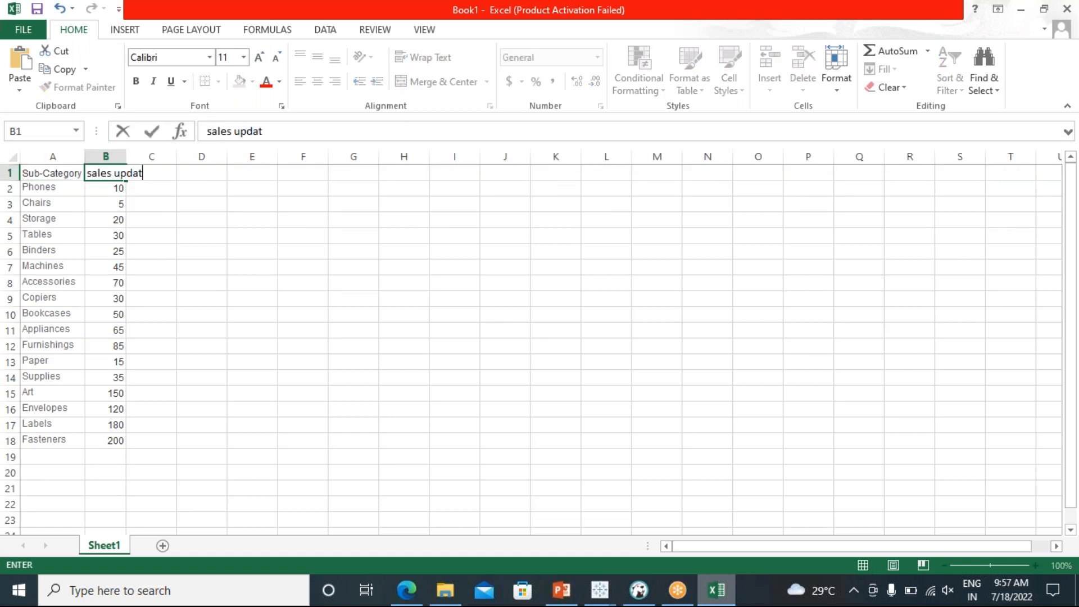
key(BackSpace)
key(BackSpace)
text(to date)
click(124, 153)
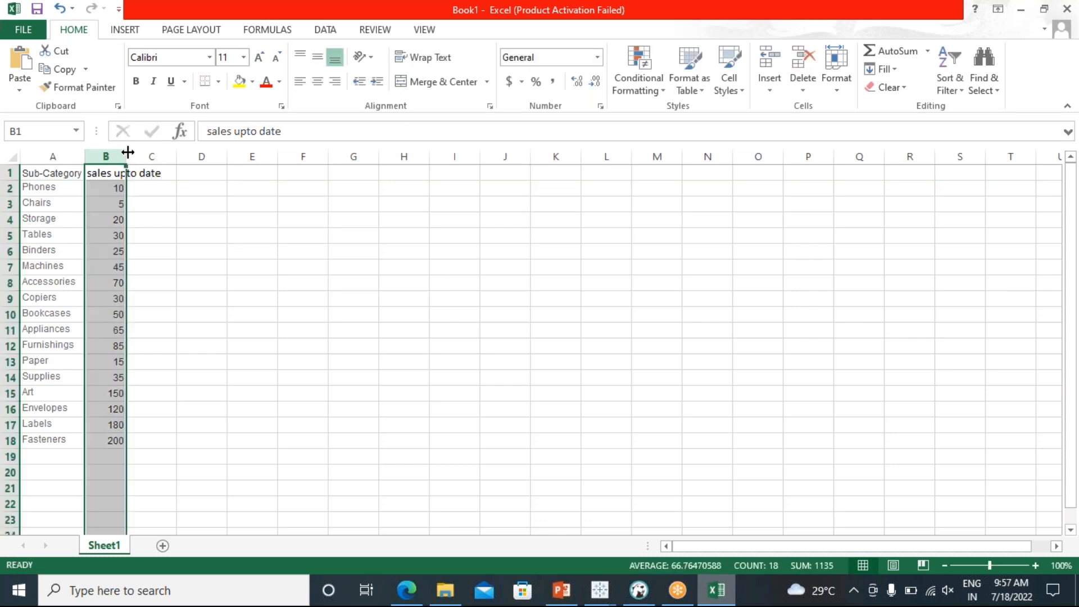
drag(127, 152, 169, 152)
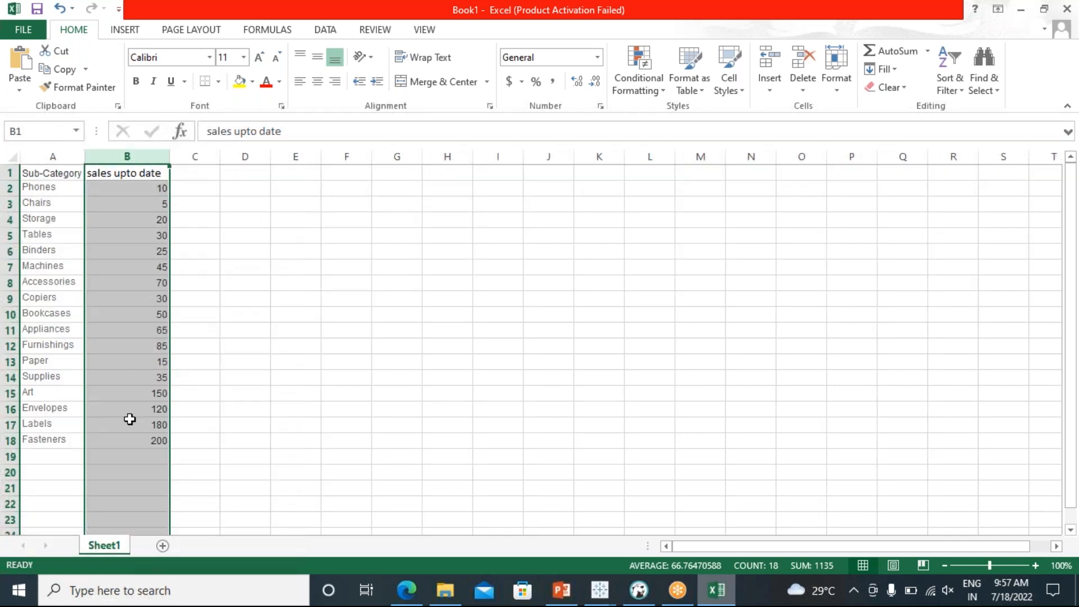
click(204, 441)
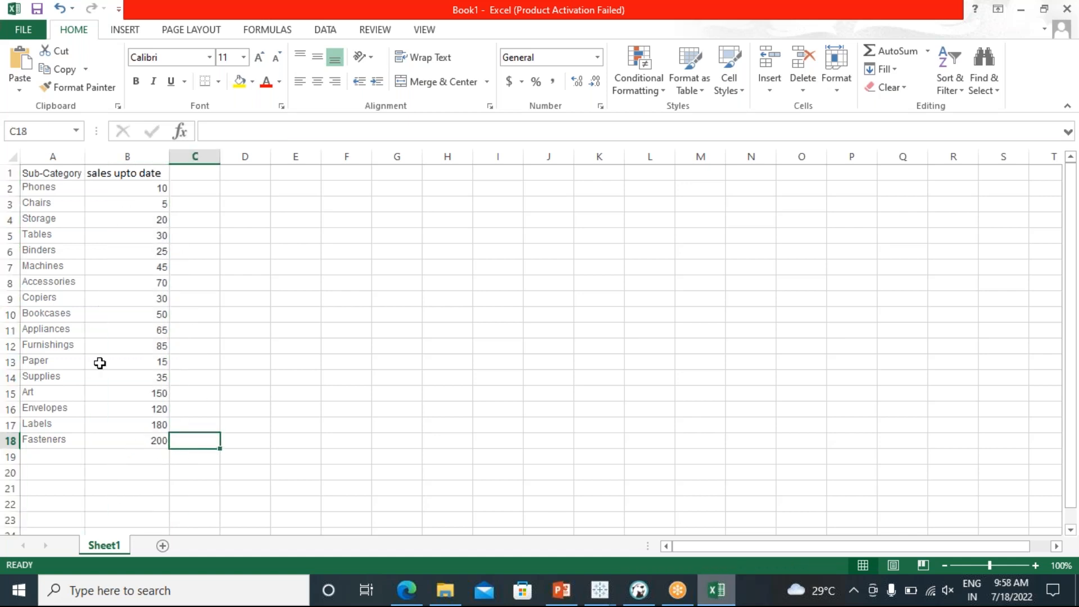
Start a list in column E with "fasteners" in E18 and "labels" in E19
click(286, 442)
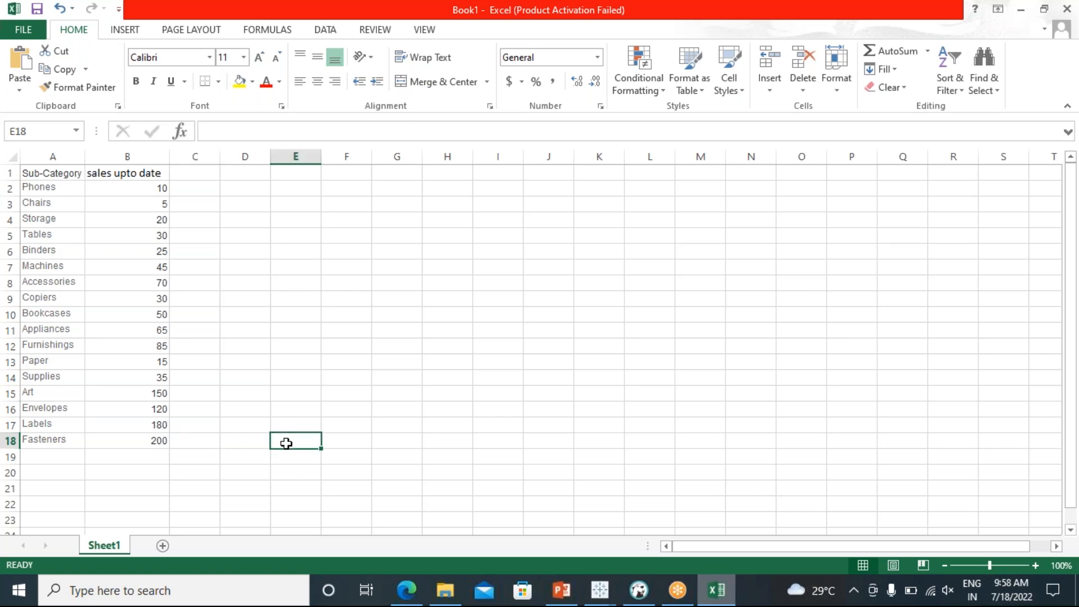
text(f)
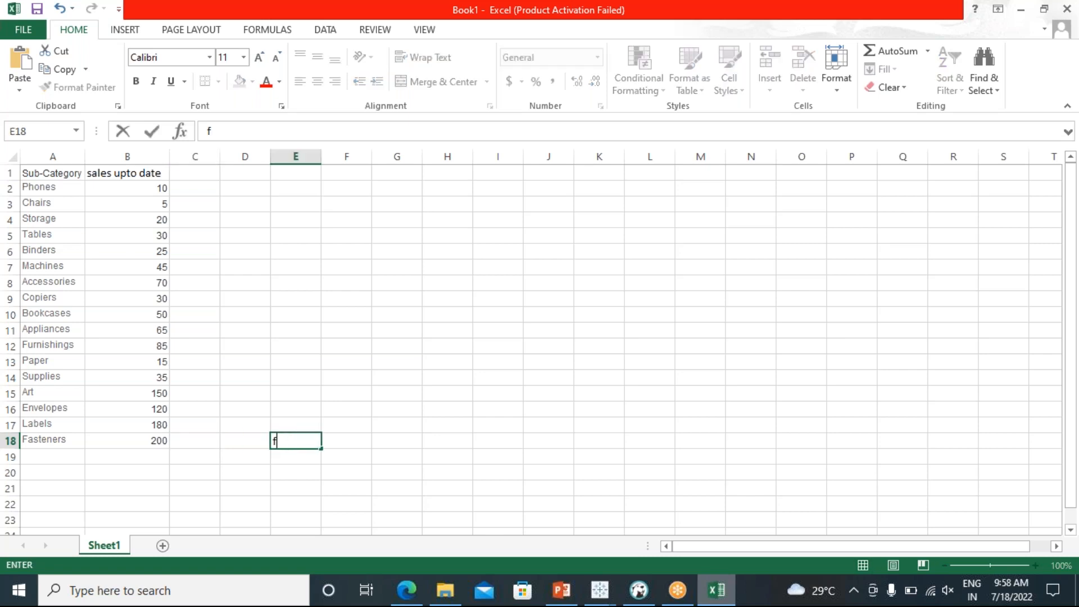
text(asteners)
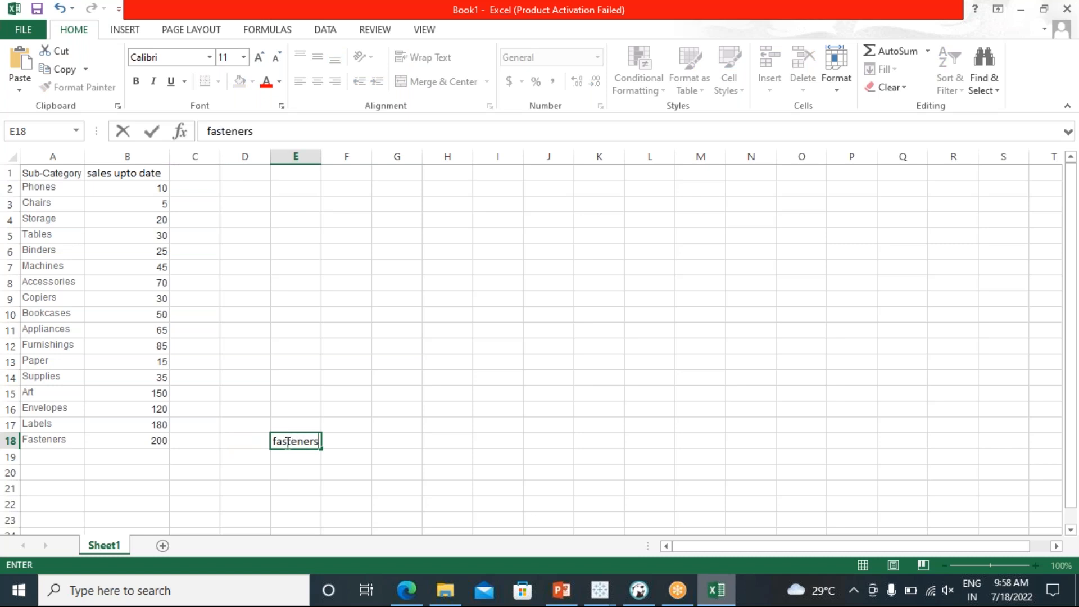
key(Return)
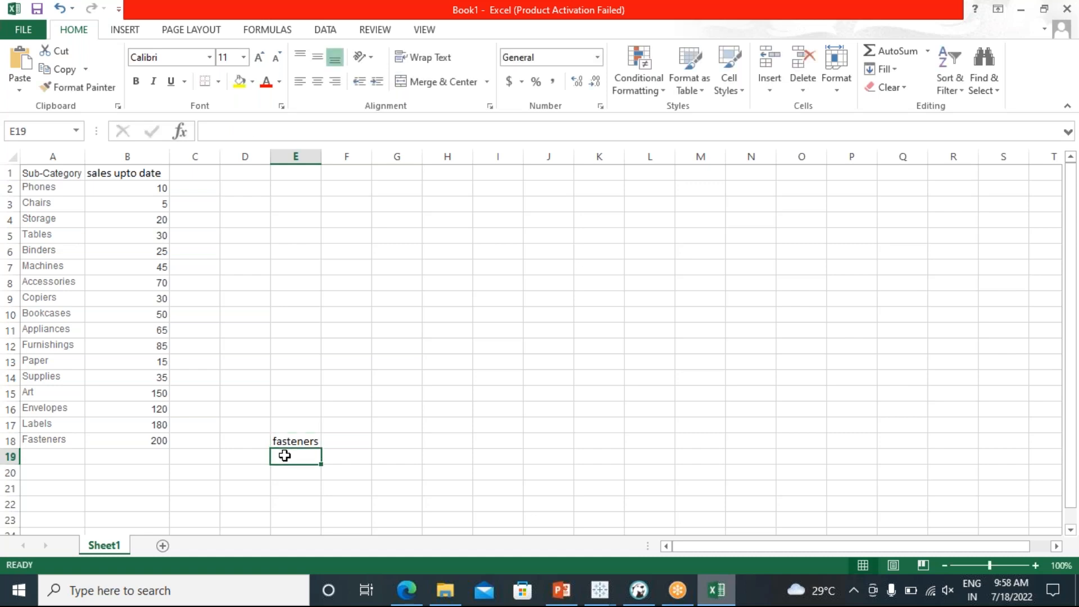
text(labels)
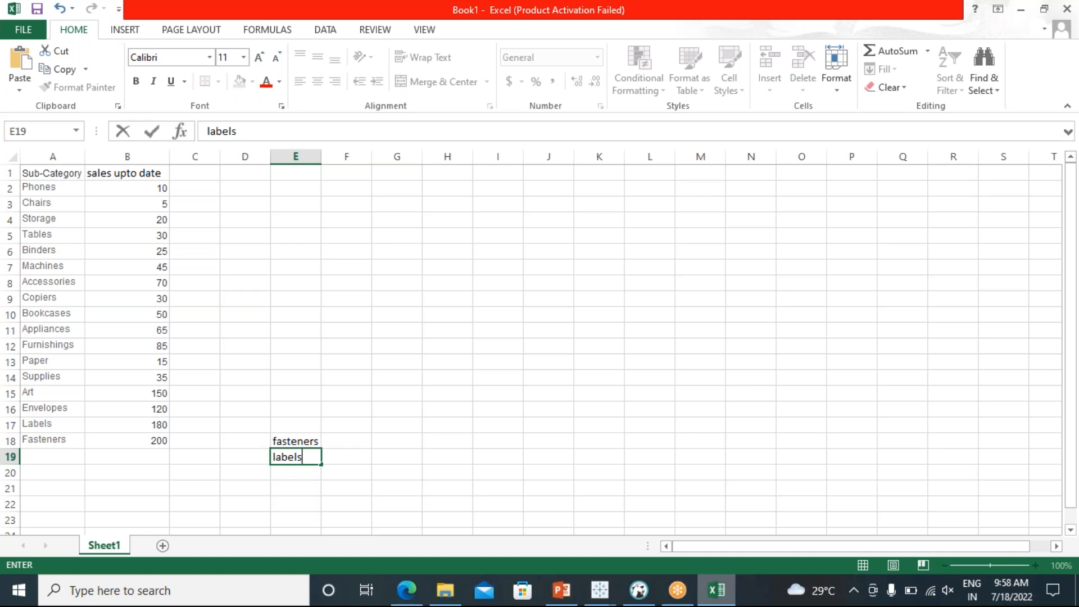
click(58, 391)
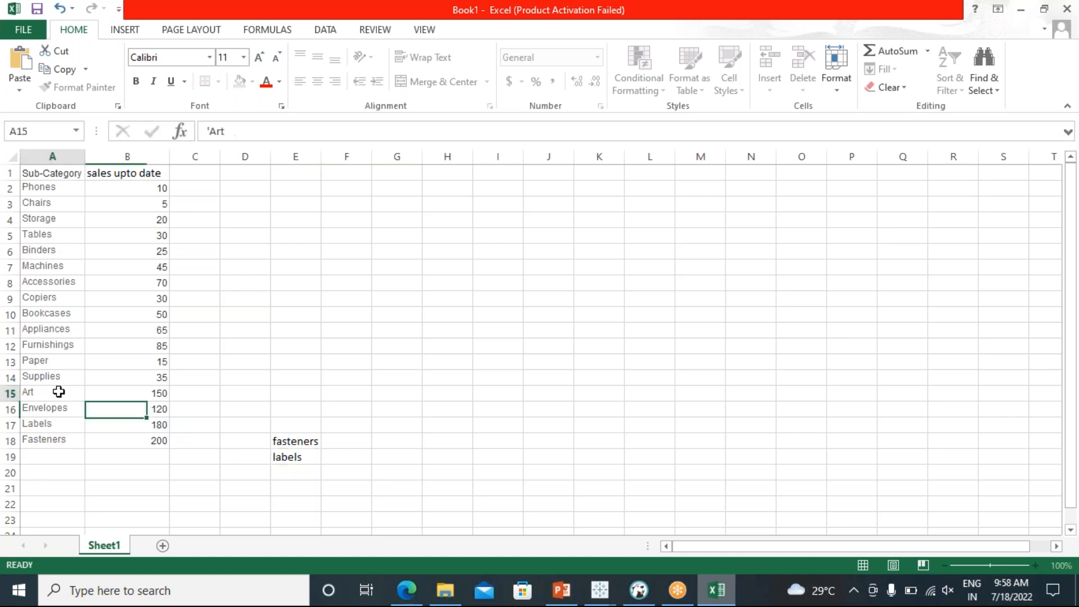
Continue the column E list with "arts", "envolups" and "furni" in cells E20 to E22
click(280, 473)
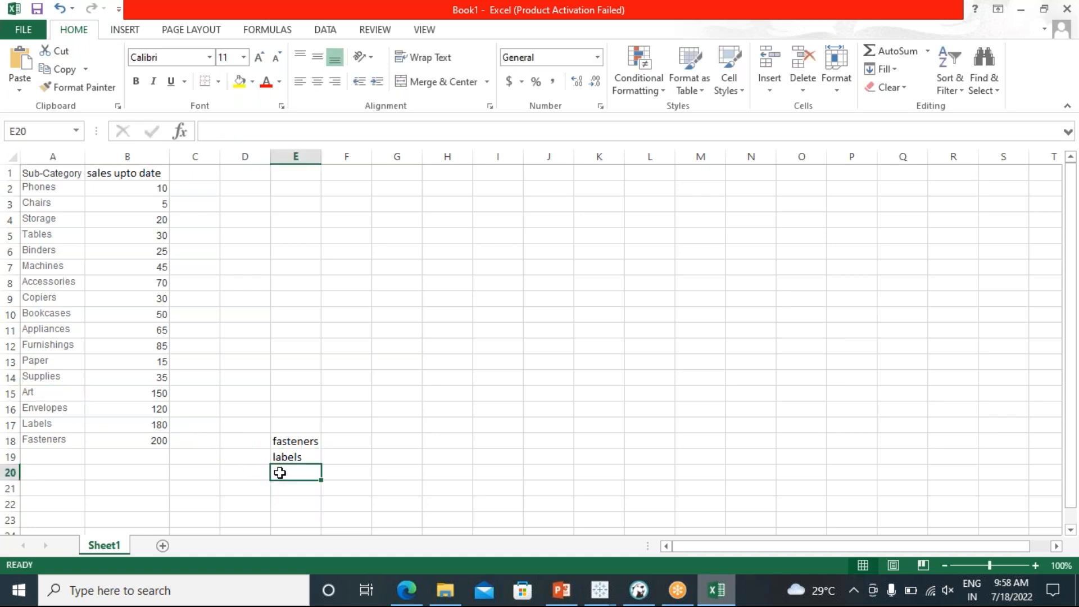
text(arts)
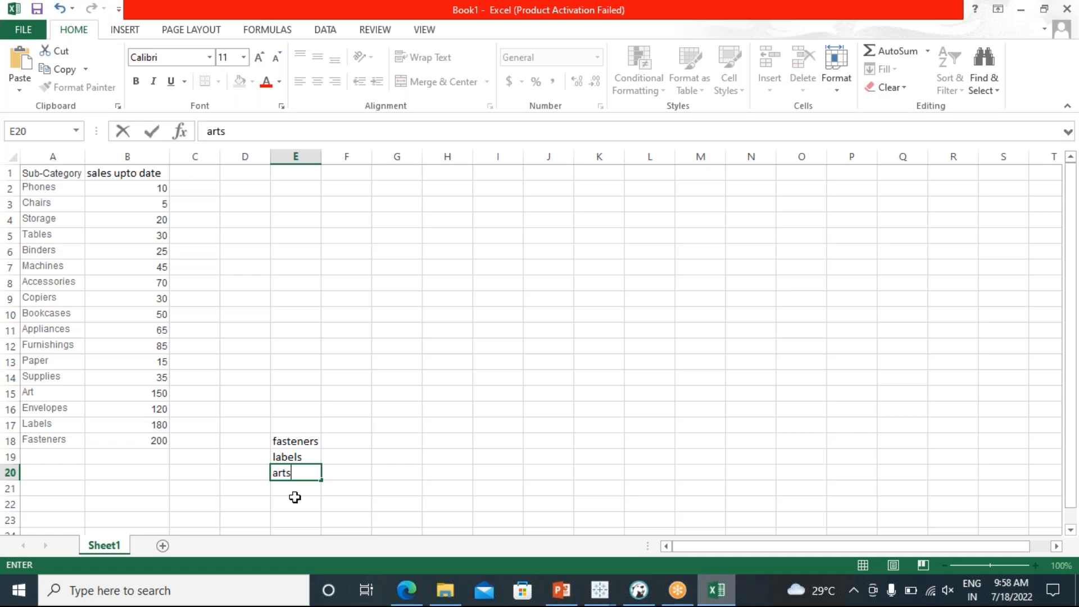
click(284, 488)
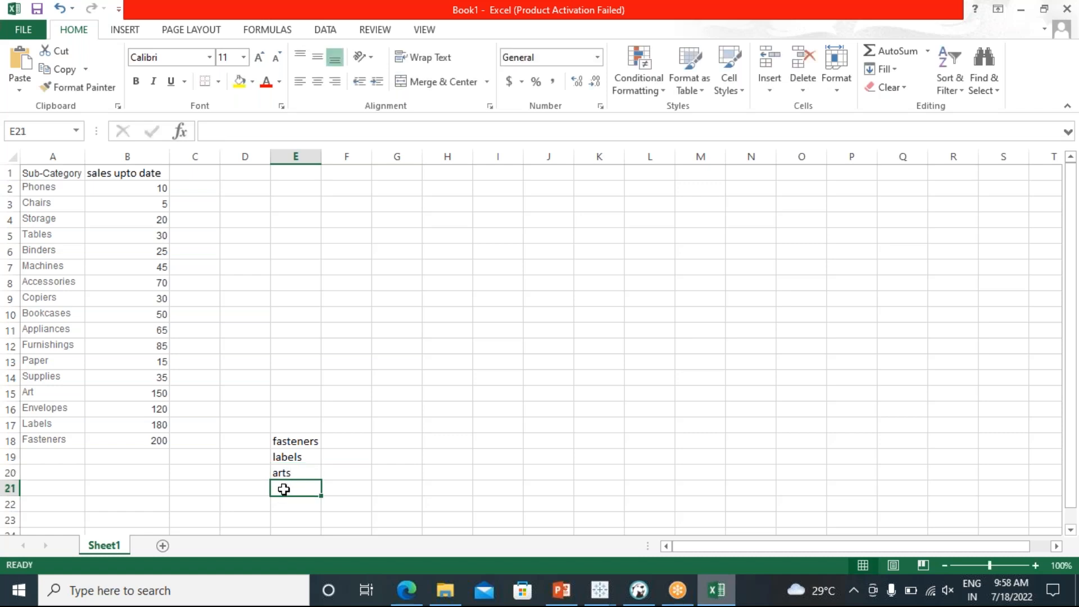
text(en)
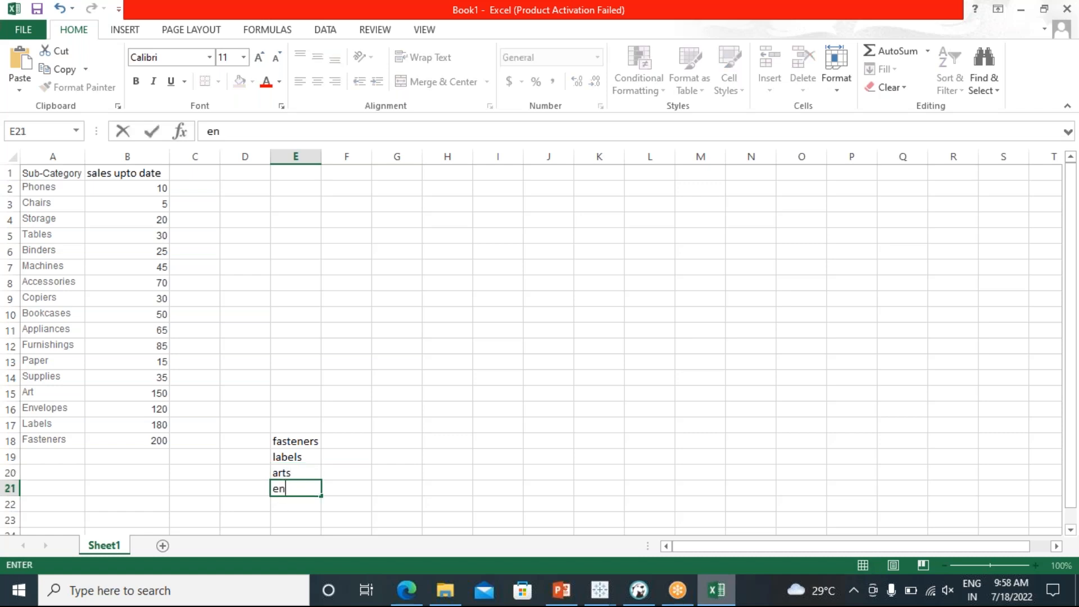
text(volups)
key(Return)
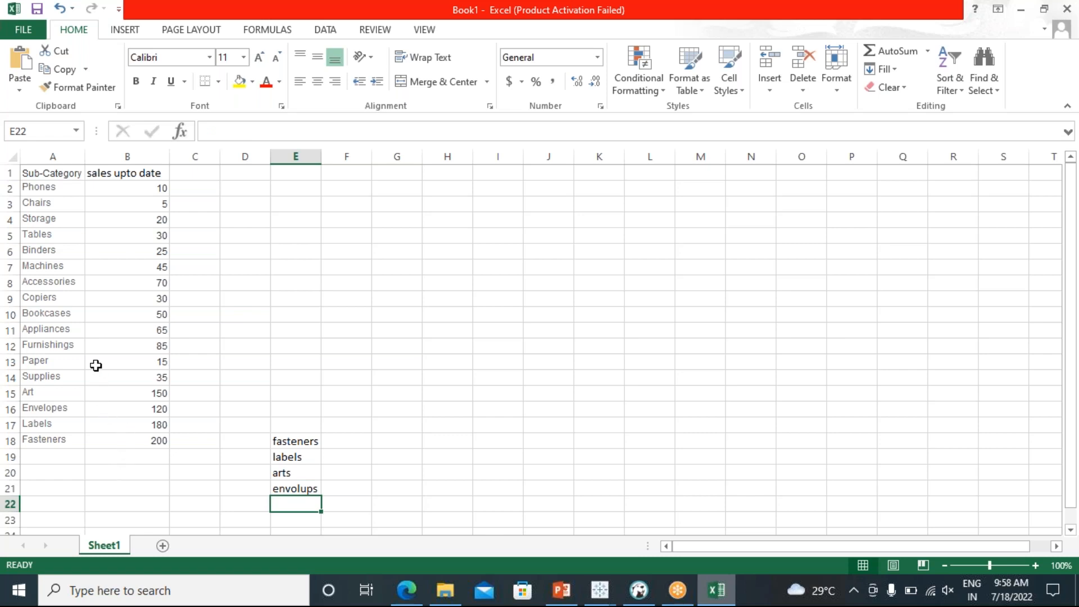
click(125, 346)
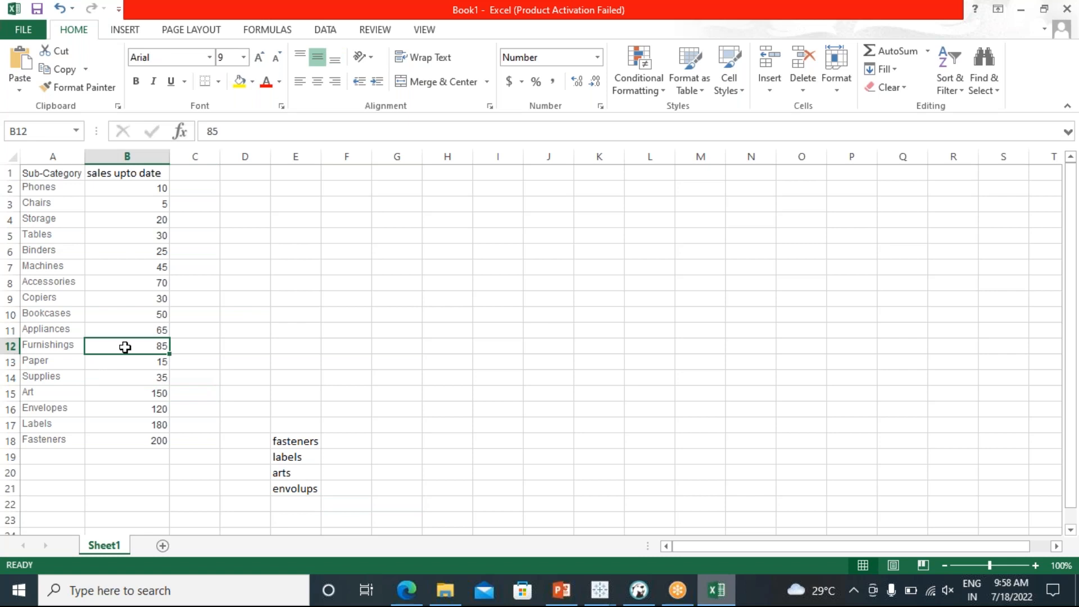
click(285, 502)
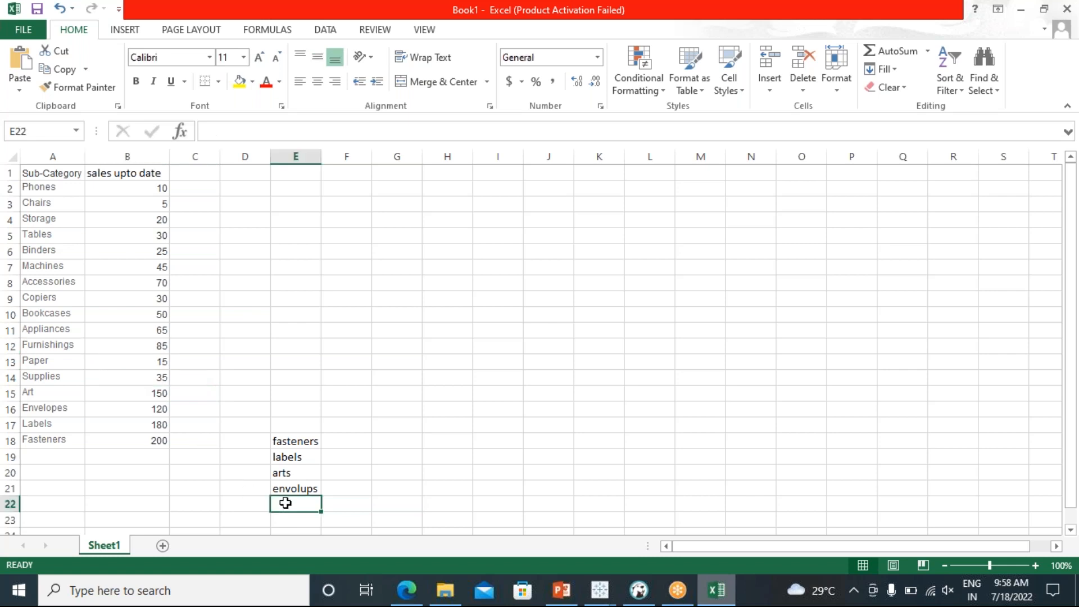
text(furni)
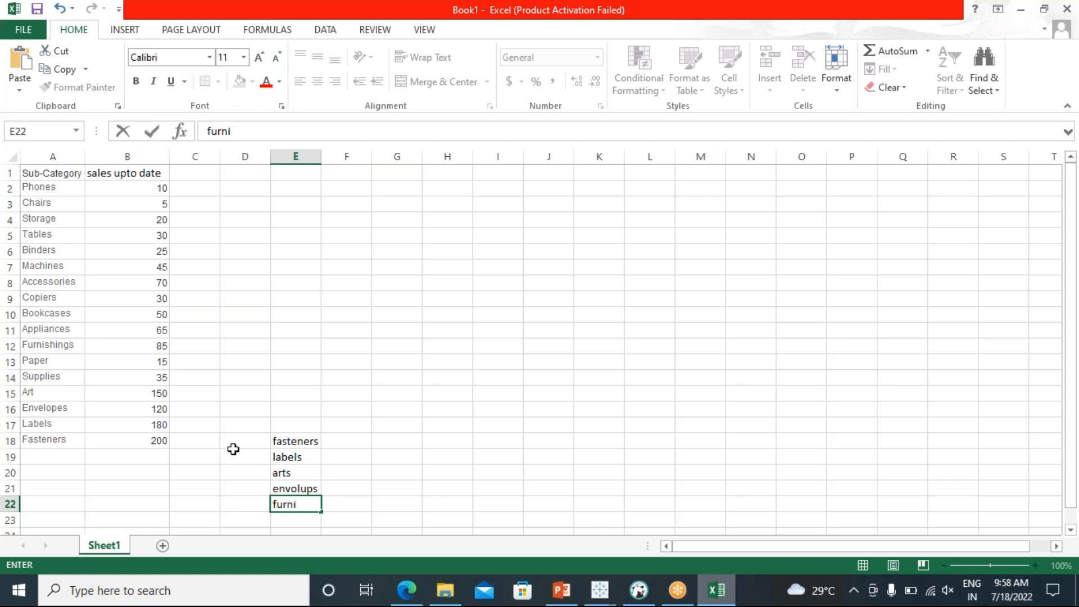
Fill the range D18:E22 around the short item list with yellow
drag(233, 440, 303, 503)
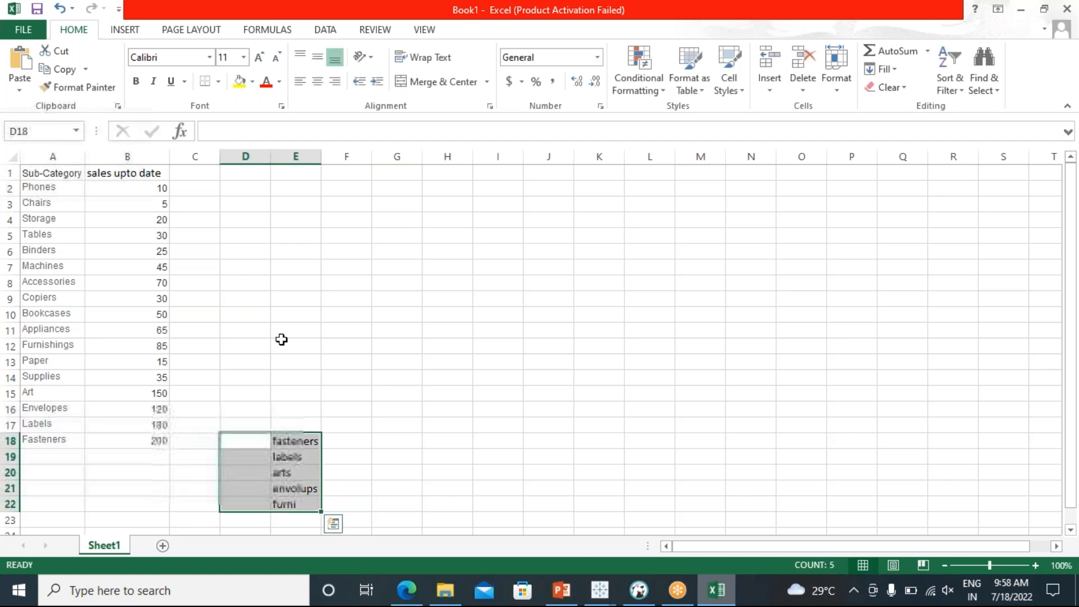
click(236, 84)
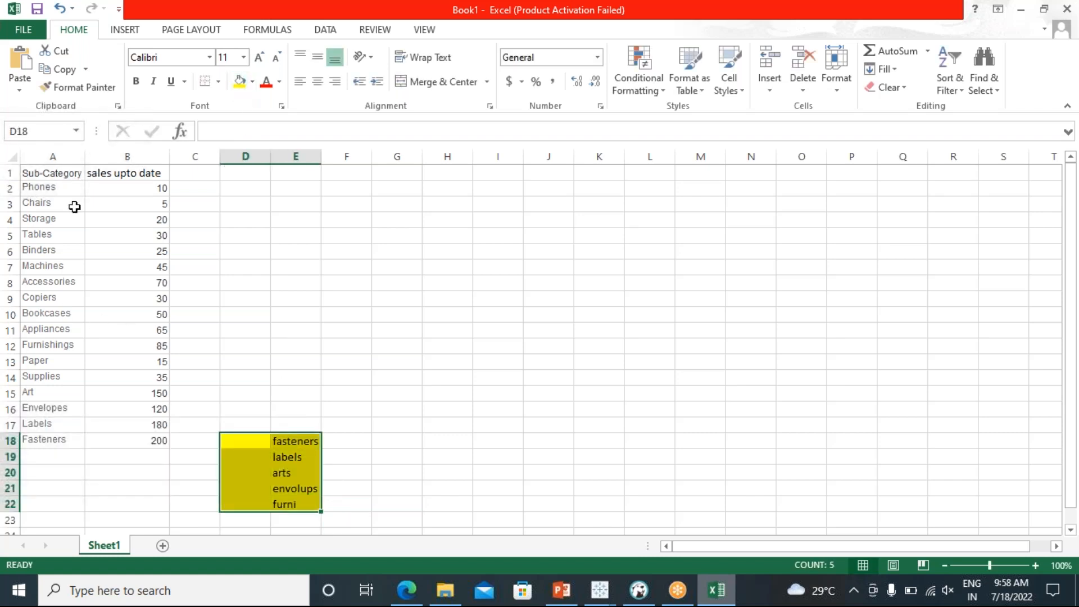
click(256, 524)
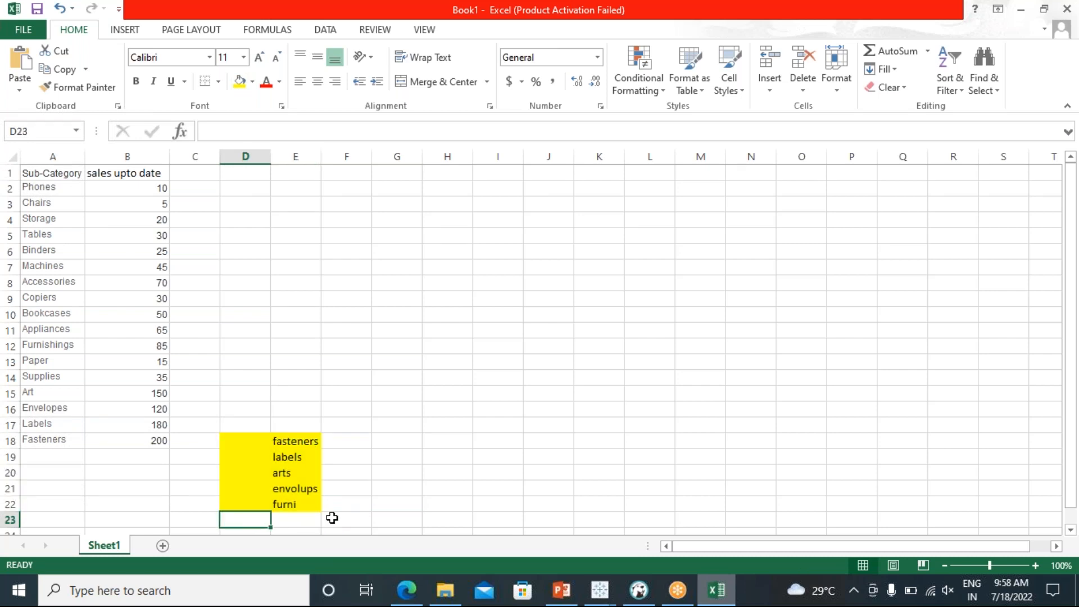
Review the yellow item list against the "sales upto date" values in column B
scroll(396, 458, down, 3)
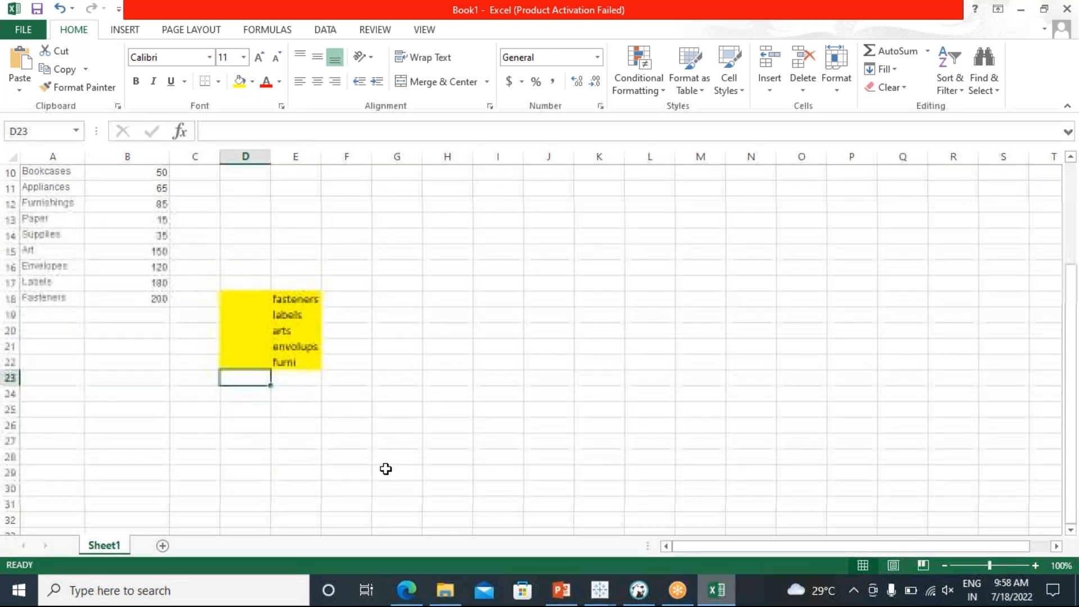
scroll(277, 485, up, 1)
scroll(279, 485, up, 1)
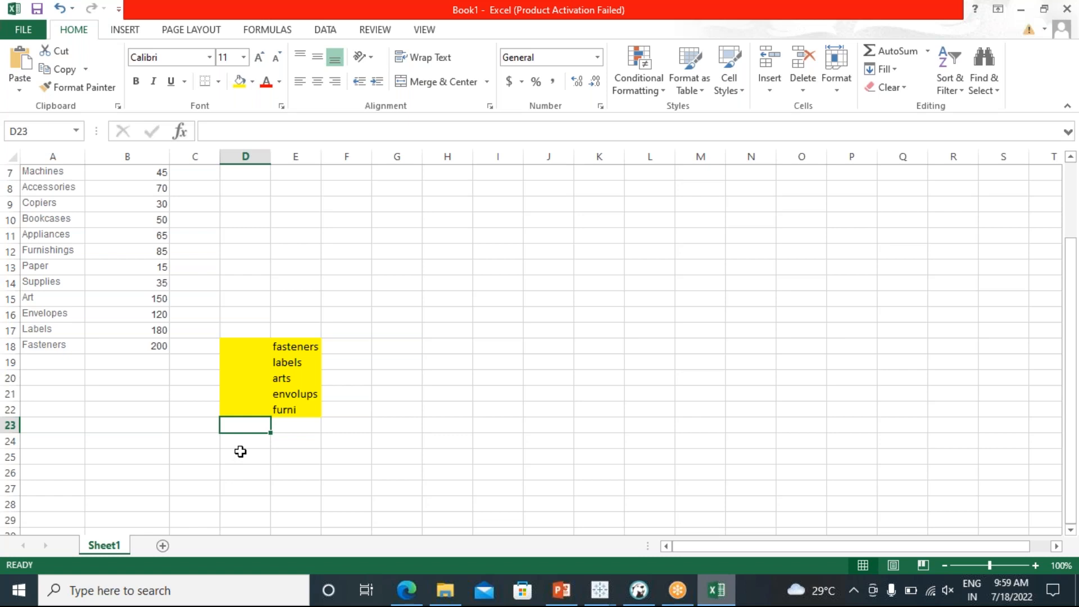
drag(248, 344, 311, 412)
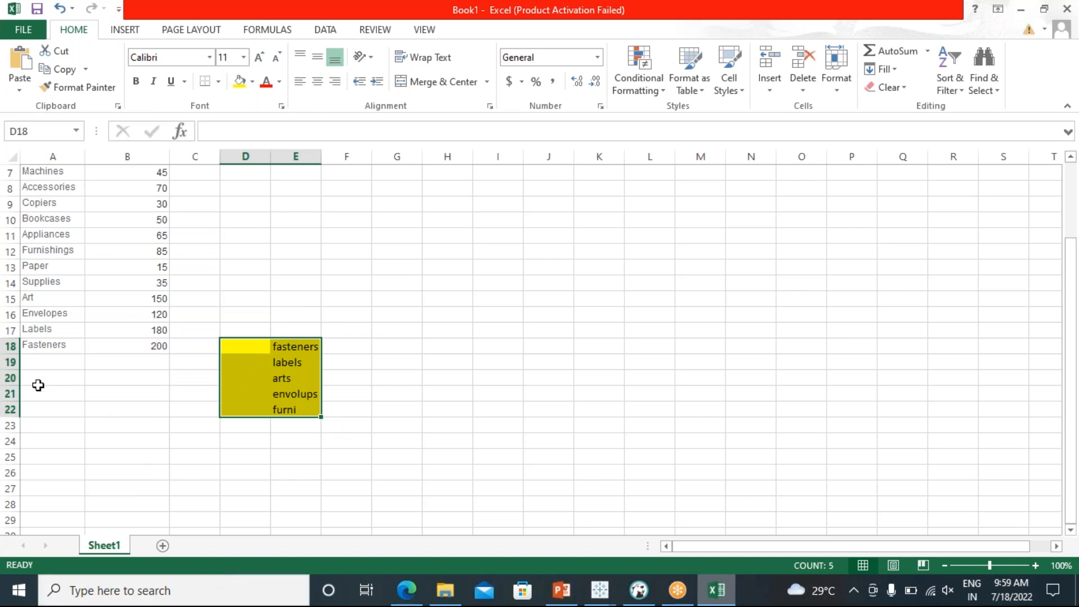
scroll(89, 418, up, 1)
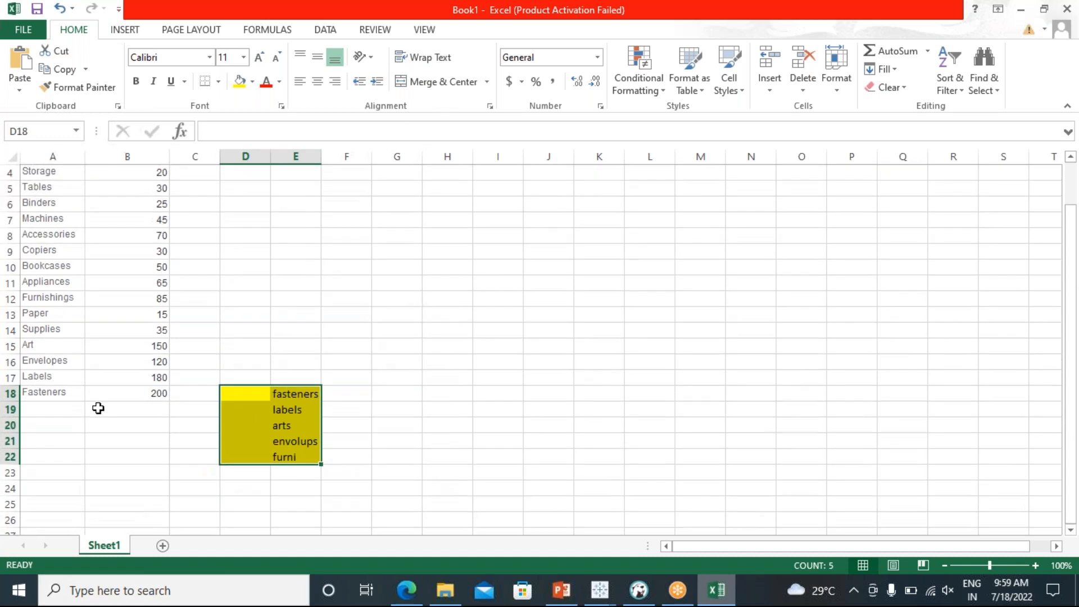
scroll(94, 357, up, 1)
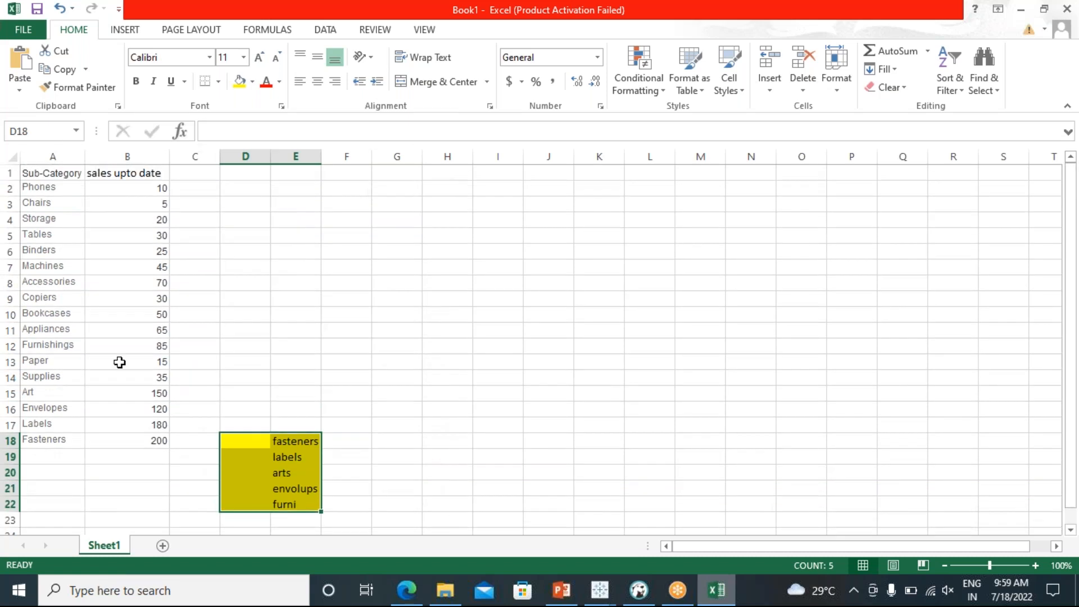
click(126, 171)
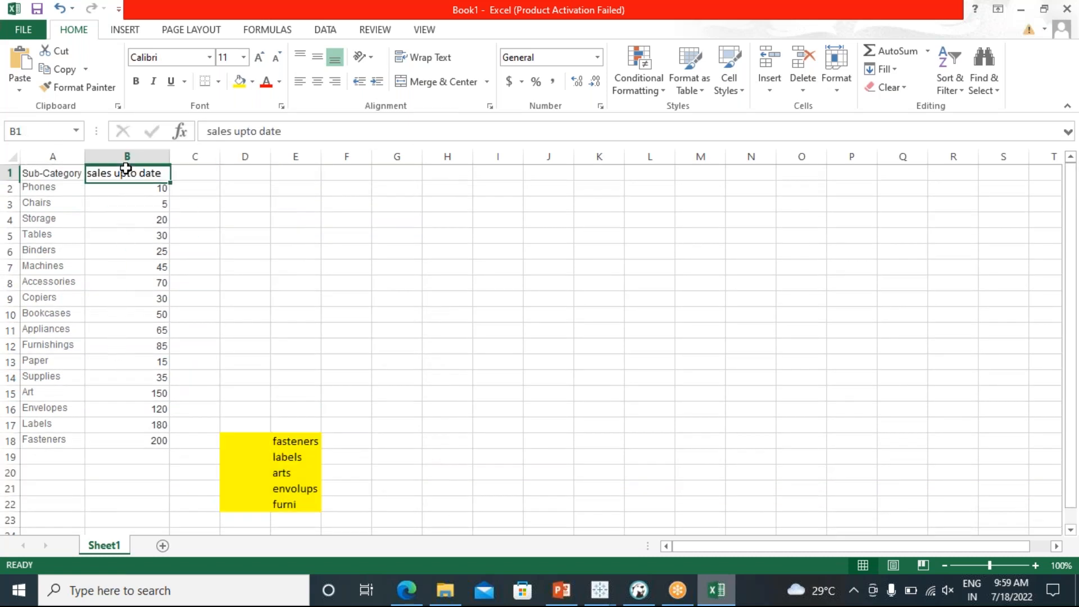
drag(138, 191, 125, 438)
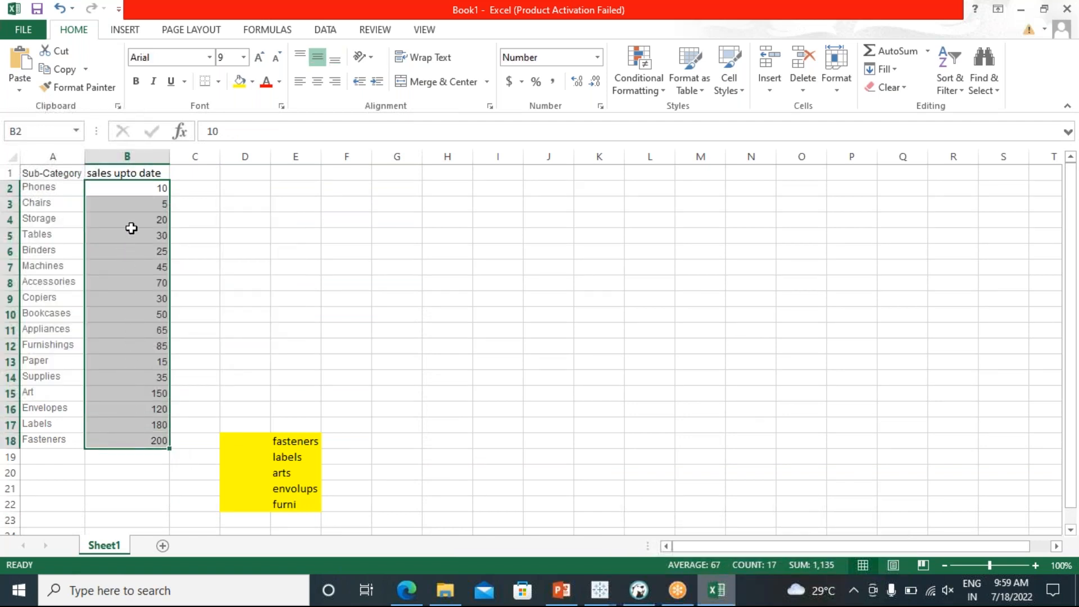
Change the sales values in column B to 500 for Phones and 250 for Storage
click(137, 189)
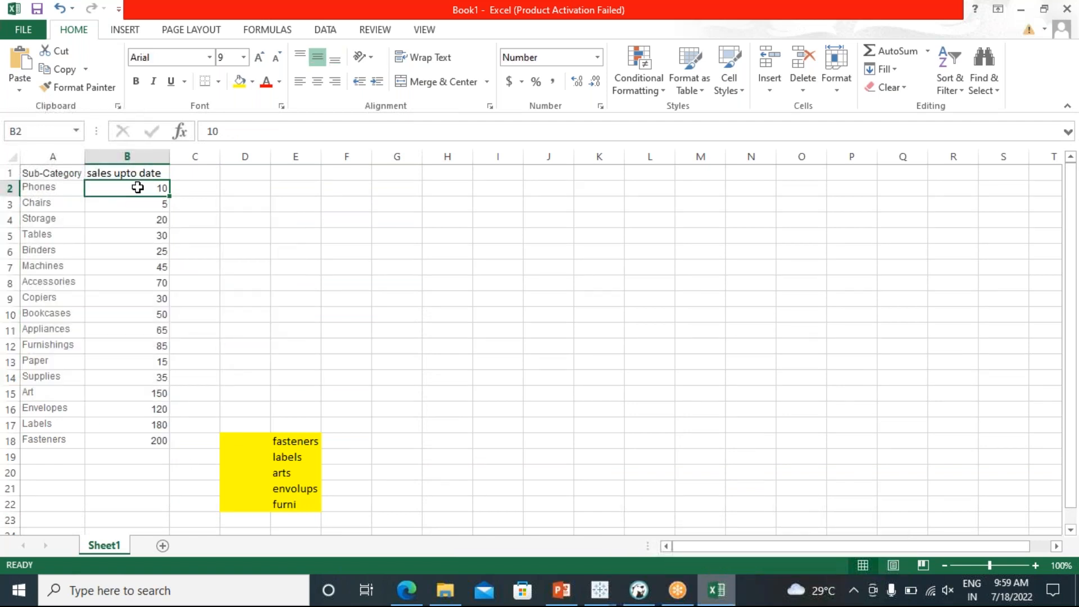
text(500)
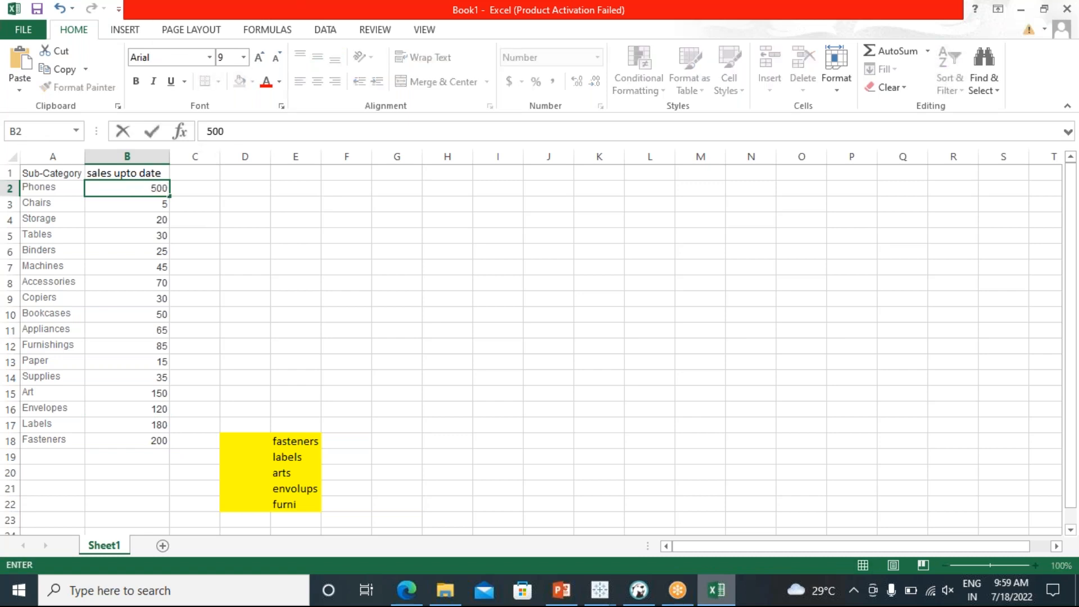
key(Return)
click(251, 224)
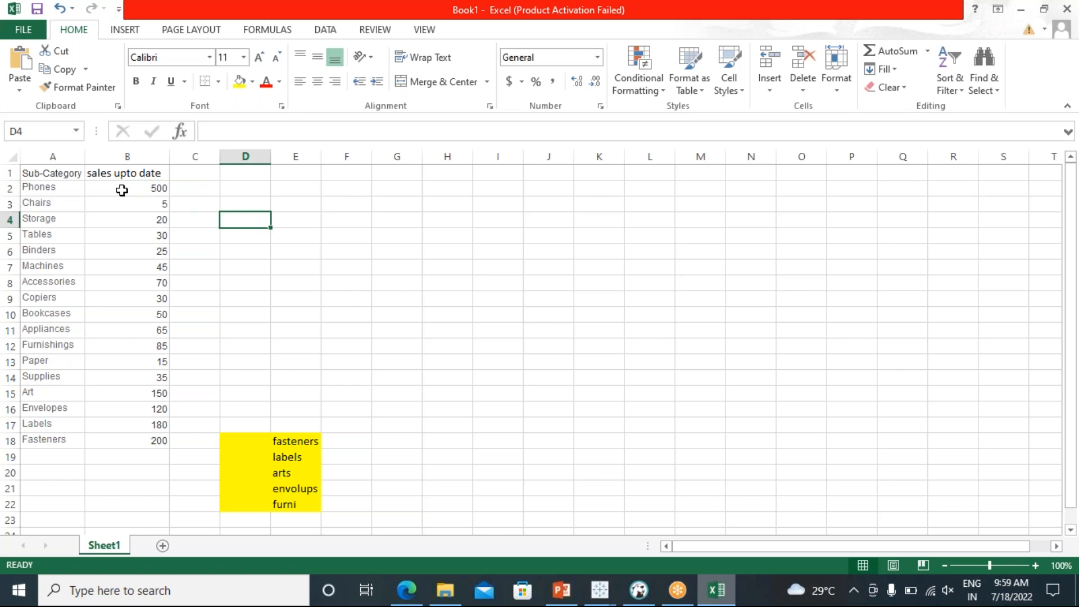
click(129, 222)
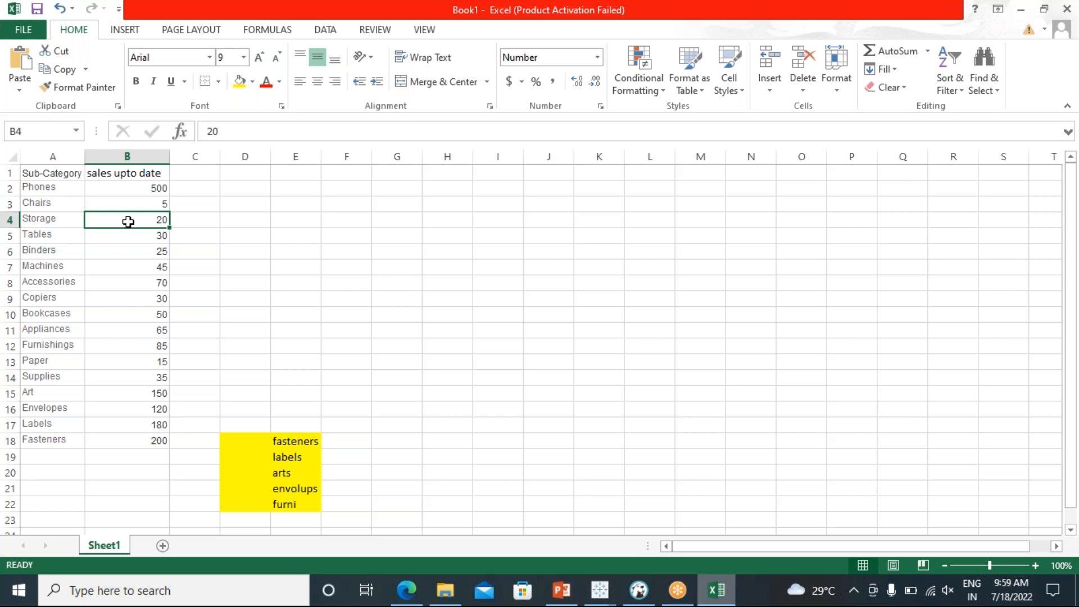
text(250)
click(338, 280)
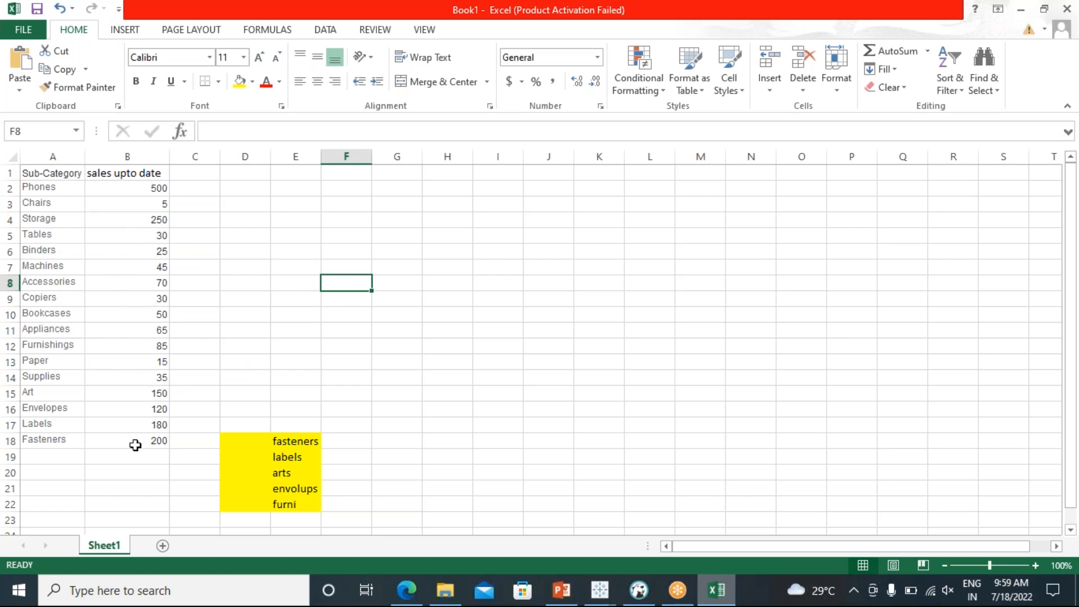
Update column B to 35 for Tables, 30 for Binders and 50 for Machines
click(131, 252)
click(146, 232)
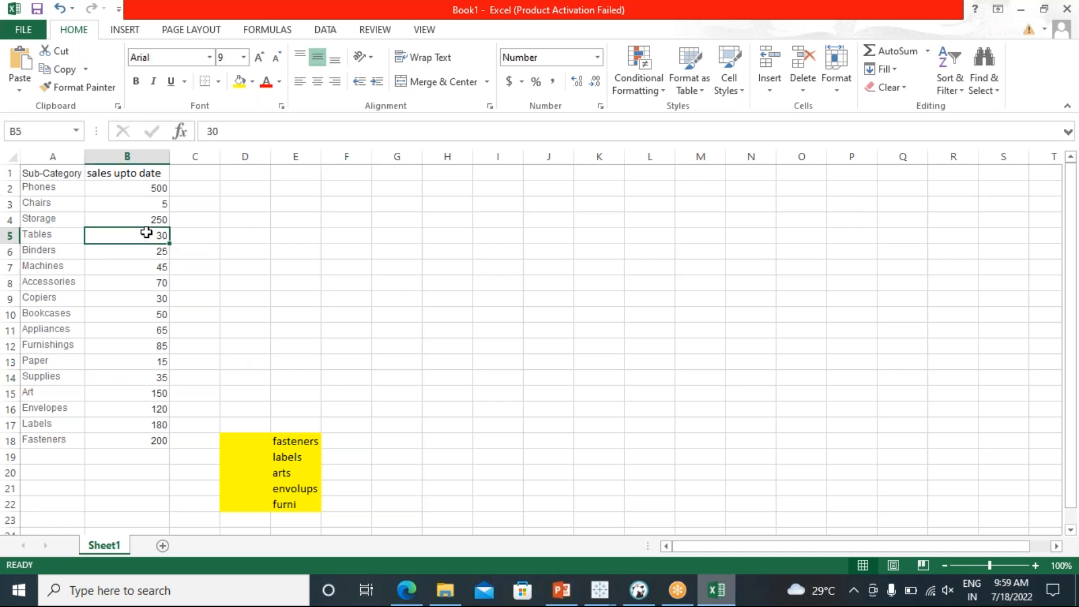
text(35)
click(148, 254)
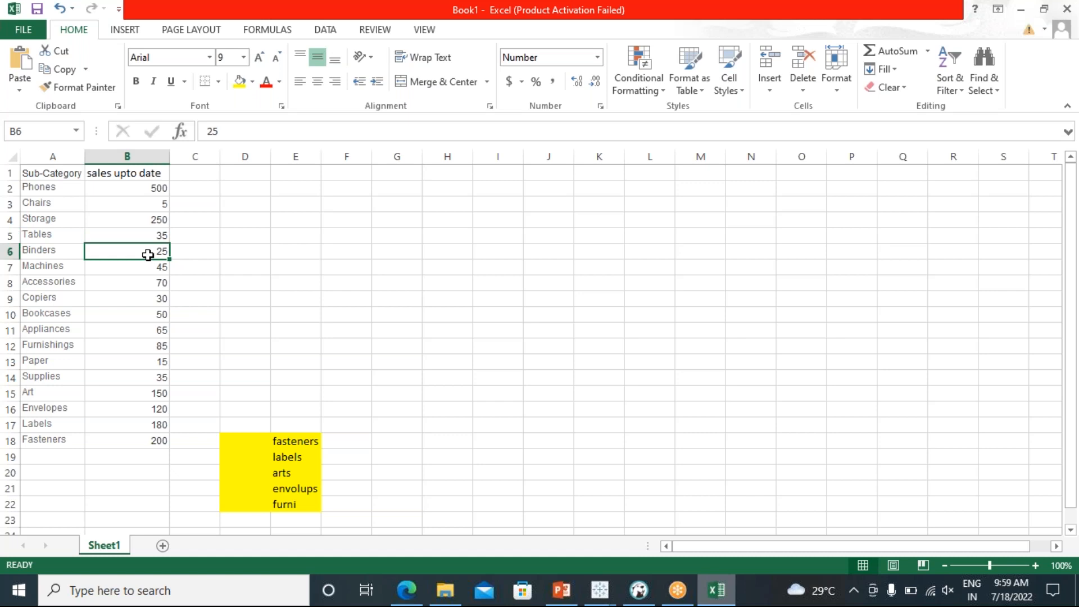
text(30)
click(234, 284)
click(142, 266)
text(50)
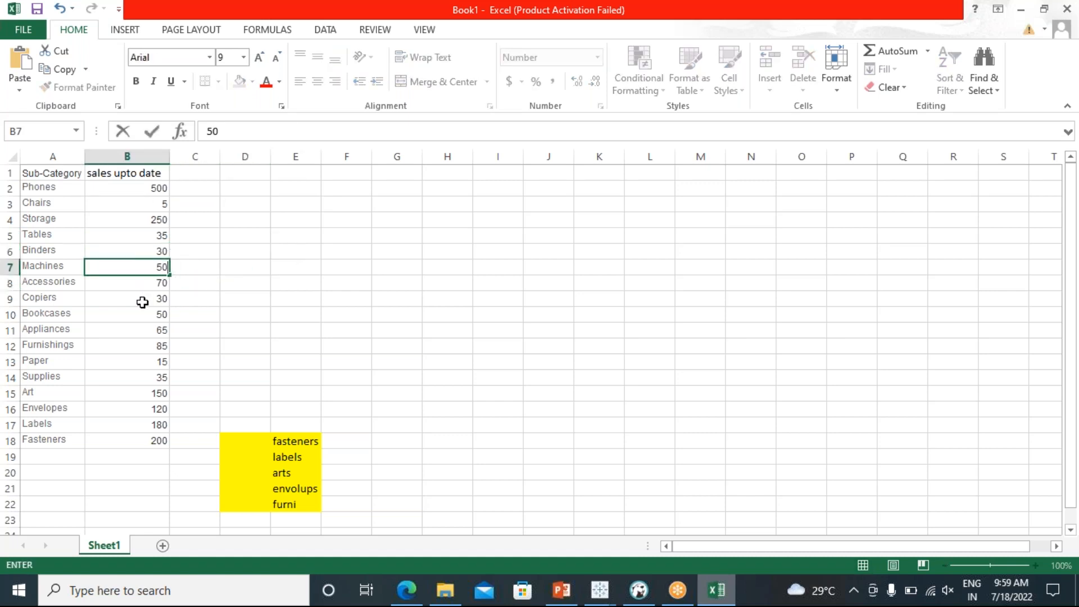
Set the column B sales values to 56 for Bookcases and 68 for Appliances
click(146, 315)
text(56)
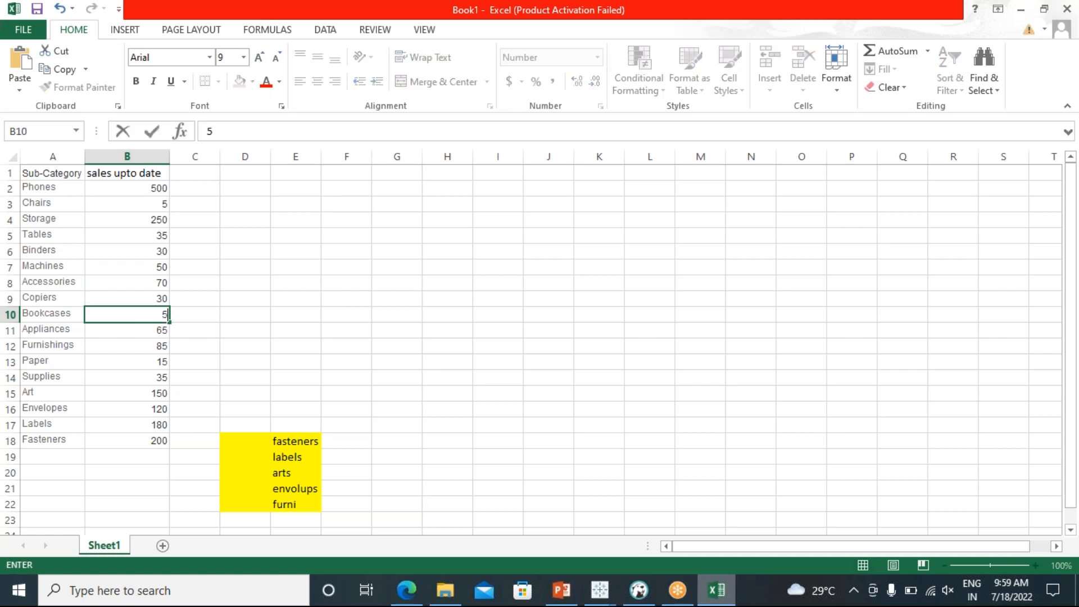
click(260, 320)
click(132, 332)
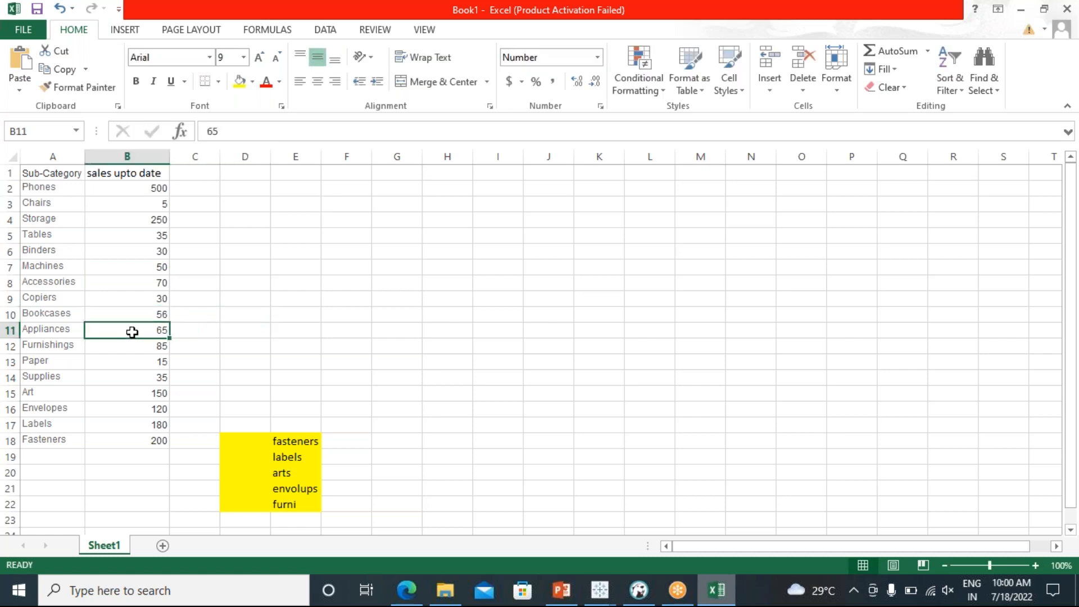
text(68)
click(262, 362)
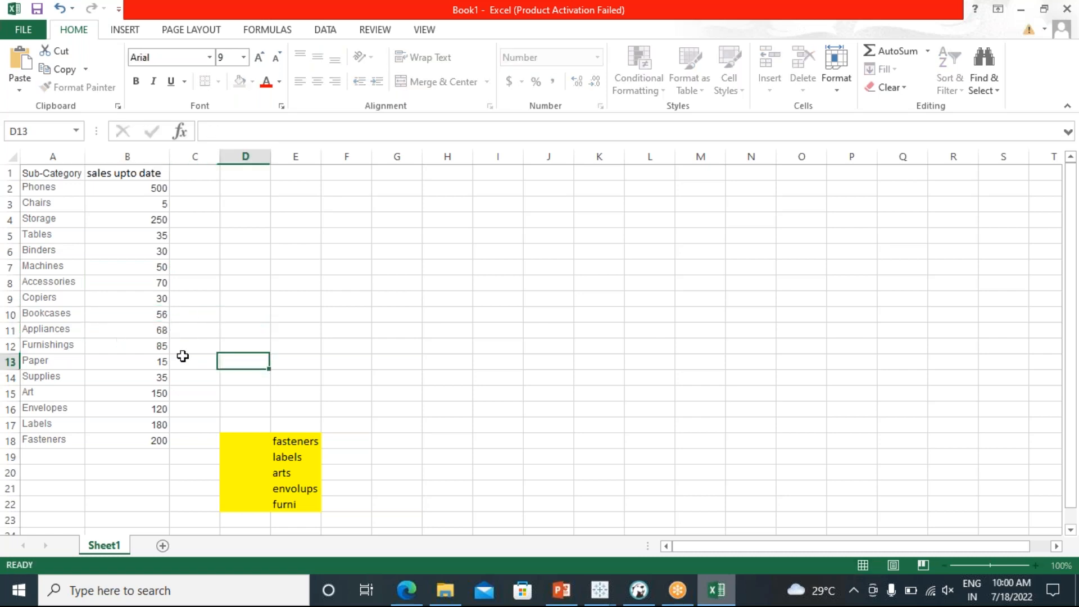
Set the column B sales values to 88 for Furnishings and 40 for Supplies
click(146, 348)
text(88)
click(298, 346)
click(130, 376)
text(4)
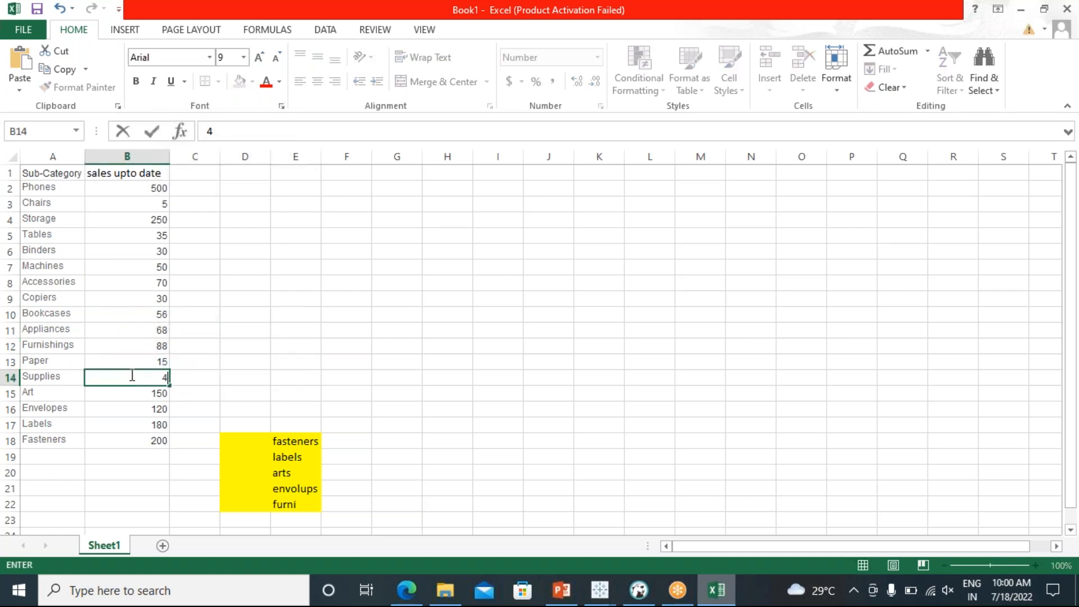
text(0)
click(257, 376)
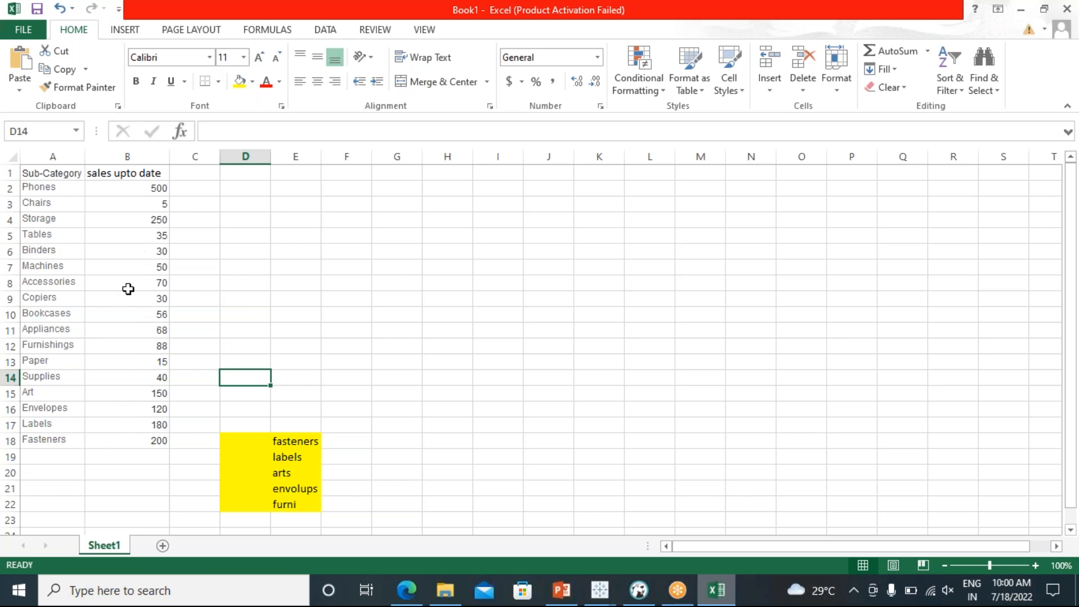
Compare the updated sales values in column B with the yellow item list
drag(121, 185, 123, 443)
drag(272, 438, 263, 503)
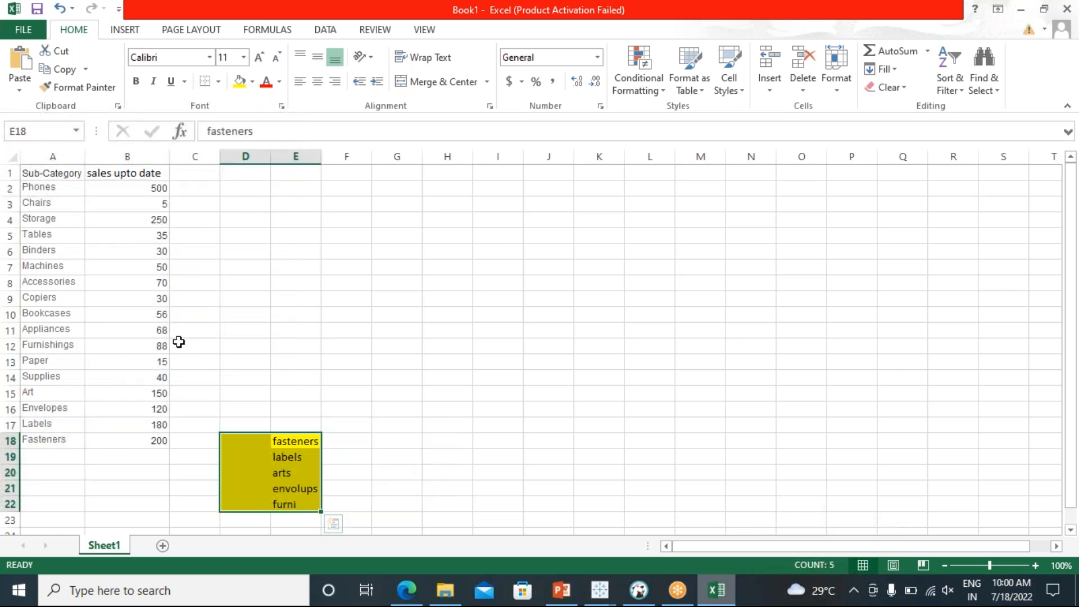
drag(126, 187, 128, 445)
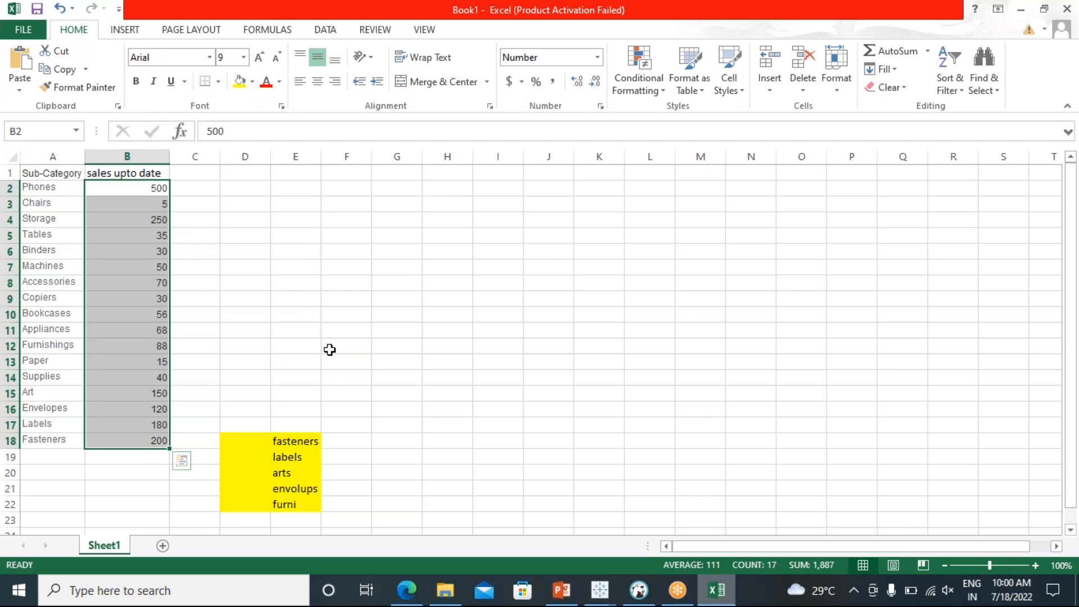
Start a new top-items list with "phone" in D7, "atore" in D8 and "fas" in D9
click(245, 268)
text(phom)
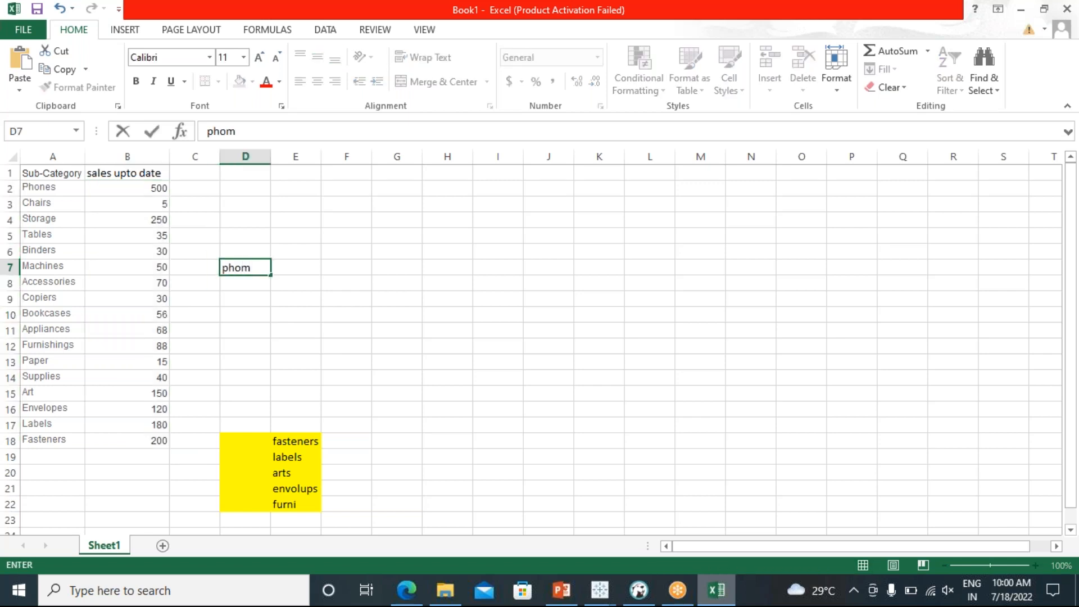
key(BackSpace)
text(ne)
click(246, 287)
text(atore)
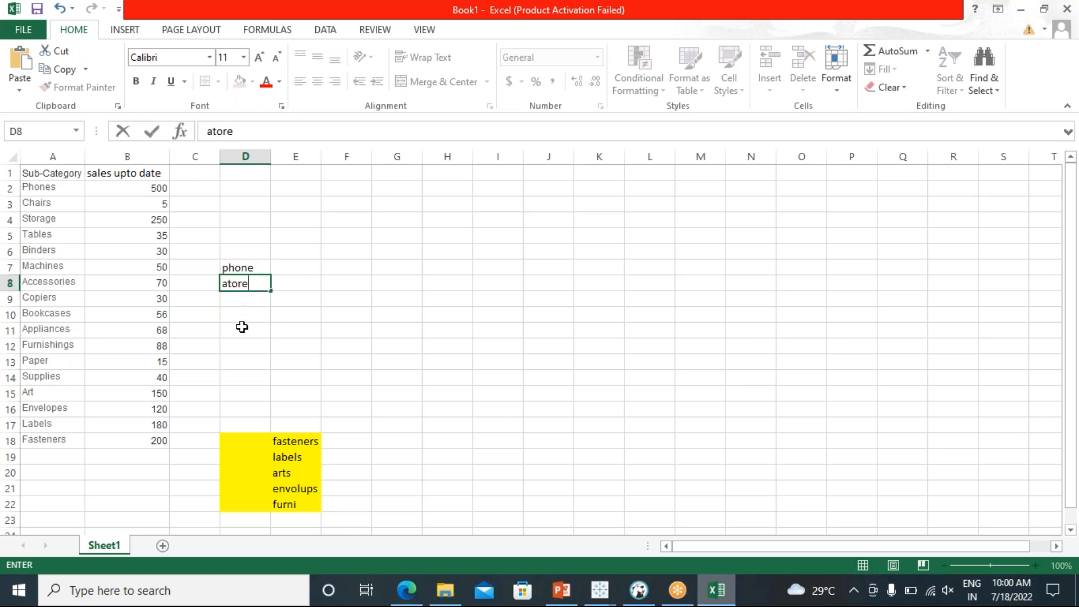
click(244, 298)
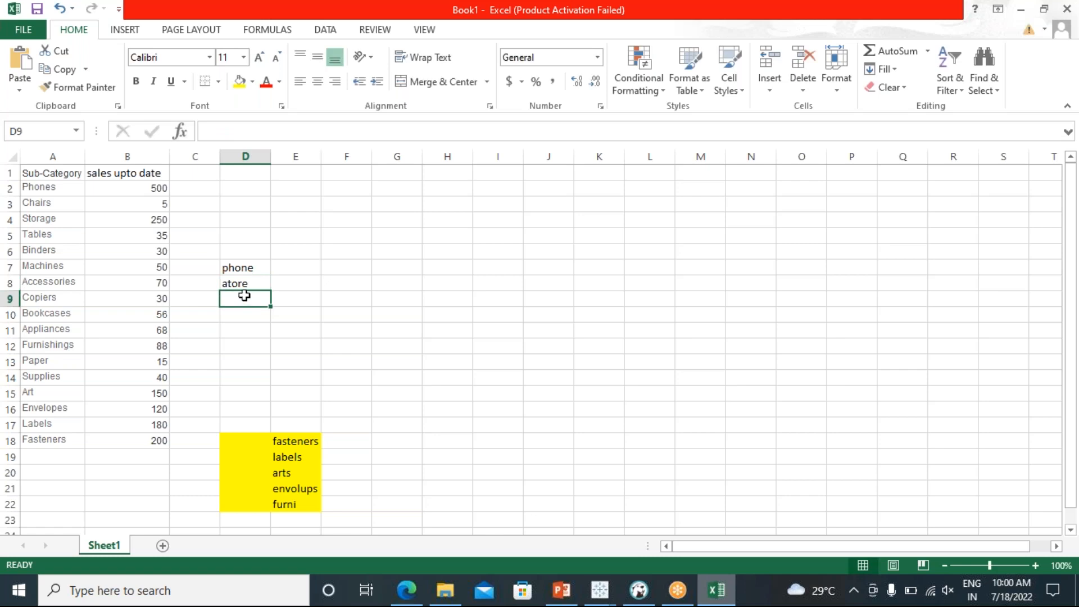
text(fas)
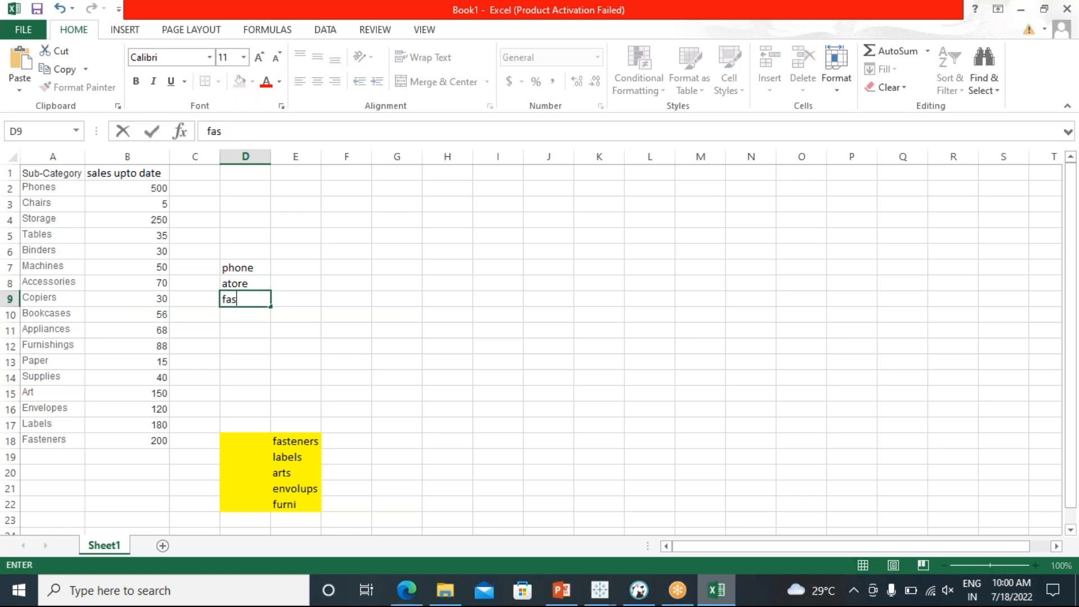
Compare the new list starting in D7 with the yellow list and the full range of column B sales values
drag(225, 264, 270, 330)
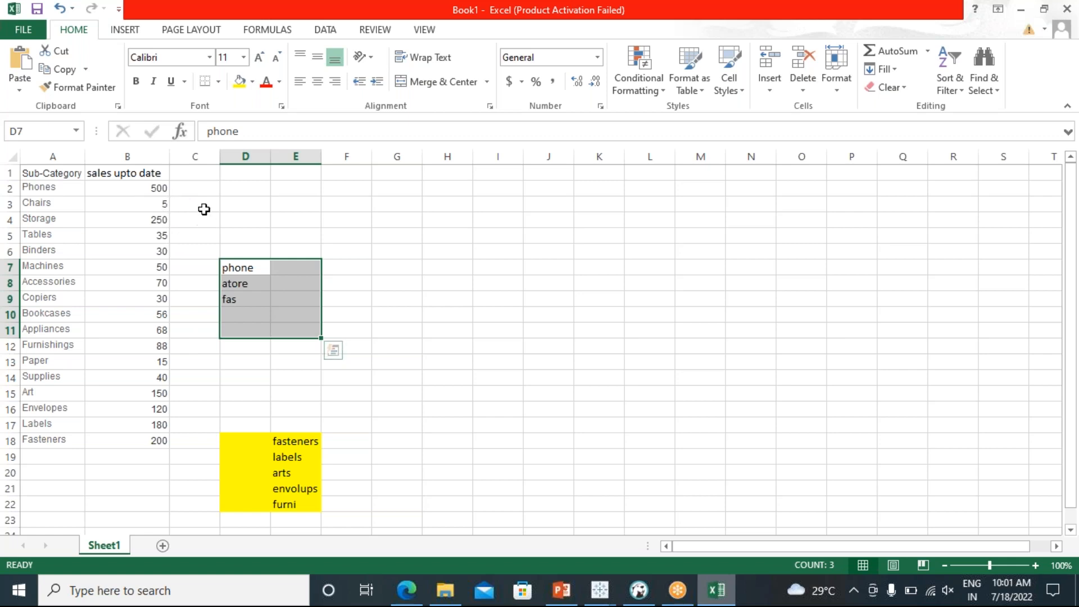
drag(135, 189, 133, 444)
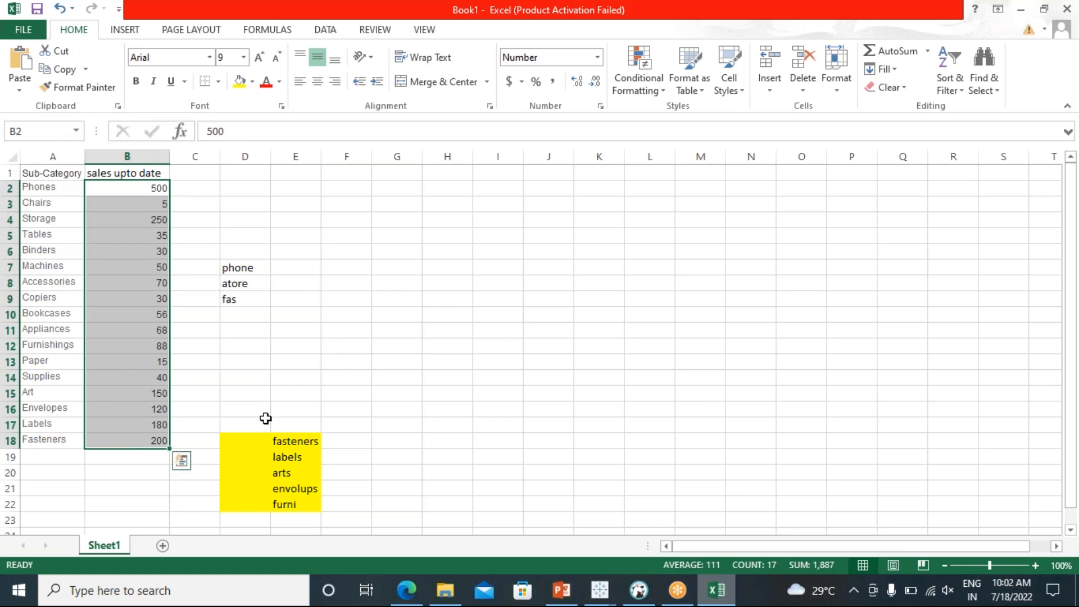
drag(264, 425, 320, 518)
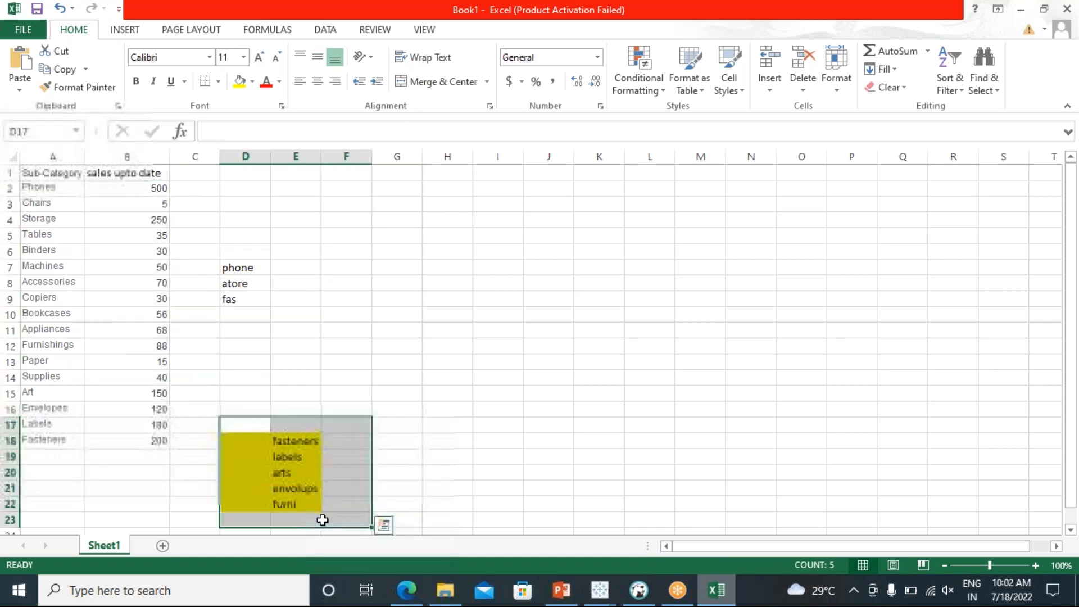
drag(250, 440, 316, 510)
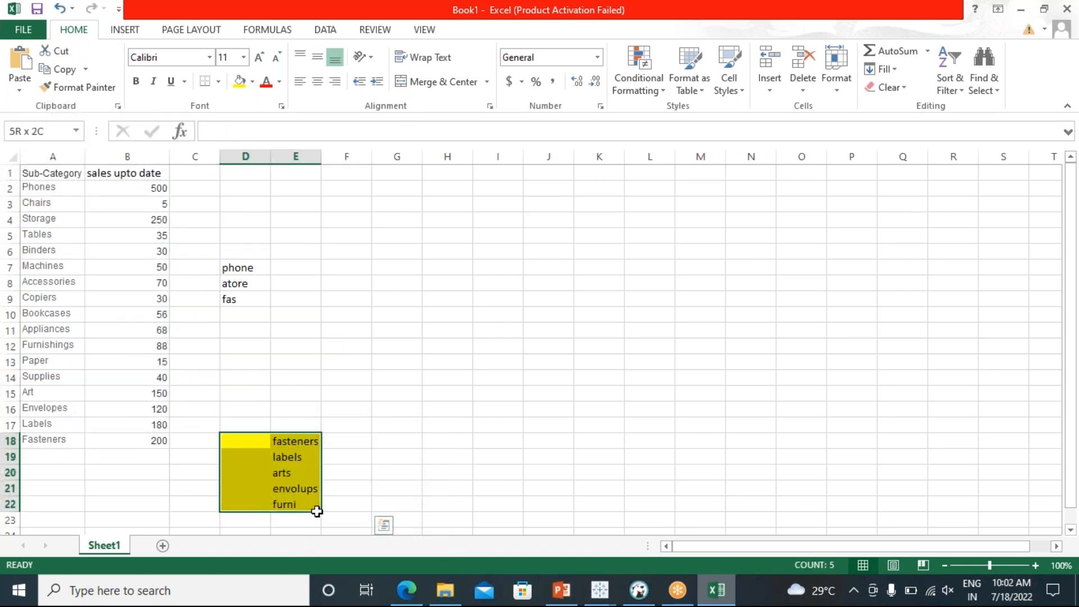
drag(235, 261, 290, 342)
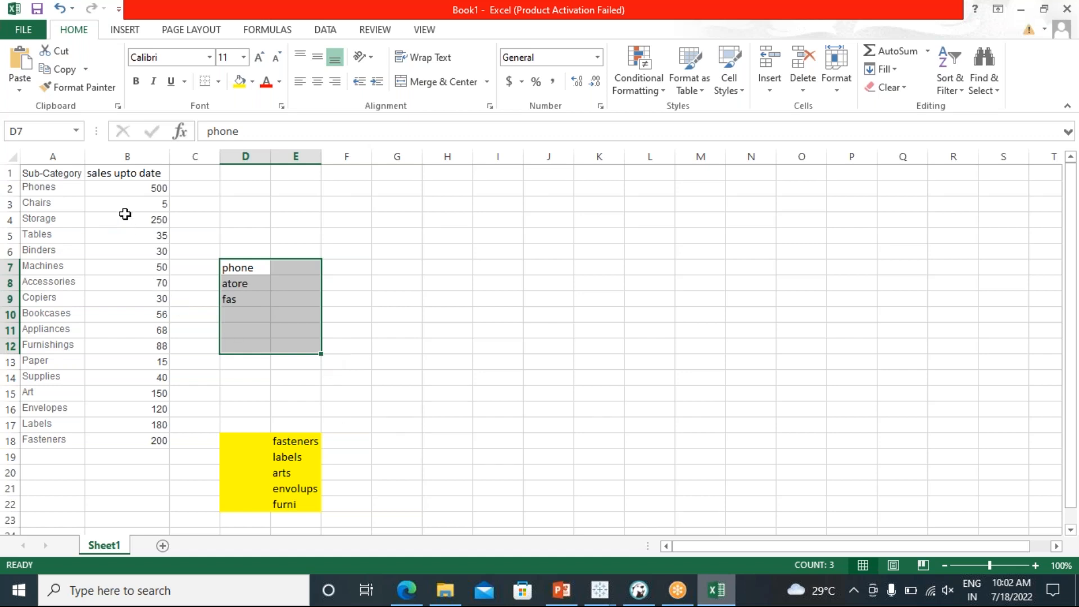
click(117, 191)
drag(116, 191, 156, 449)
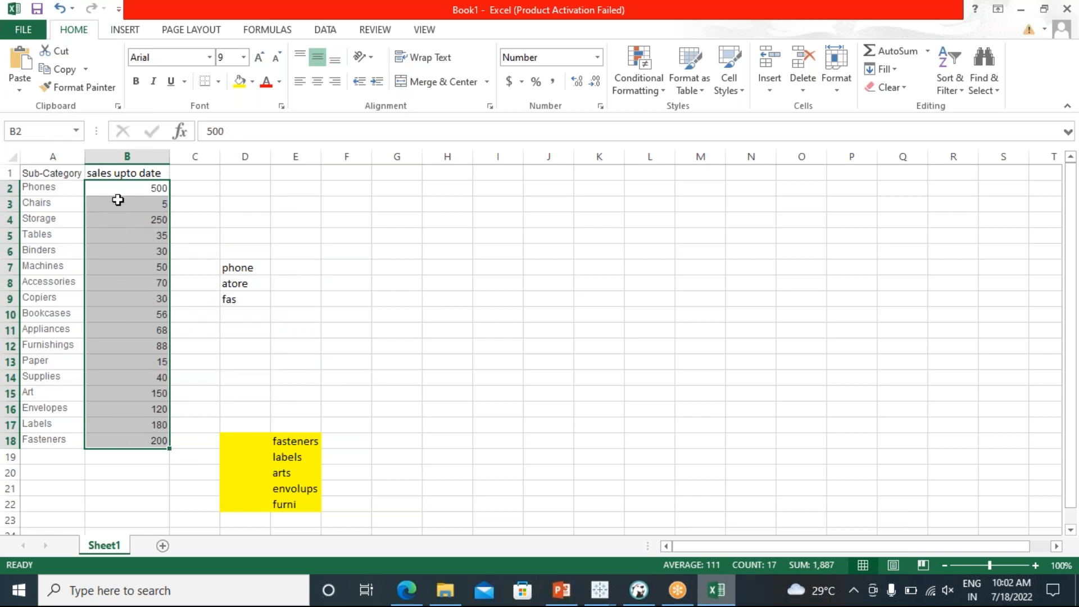
drag(117, 191, 132, 440)
Switch to Tableau and examine the general and condition settings of the Sub-Category Set filter on Sheet 11
click(1020, 9)
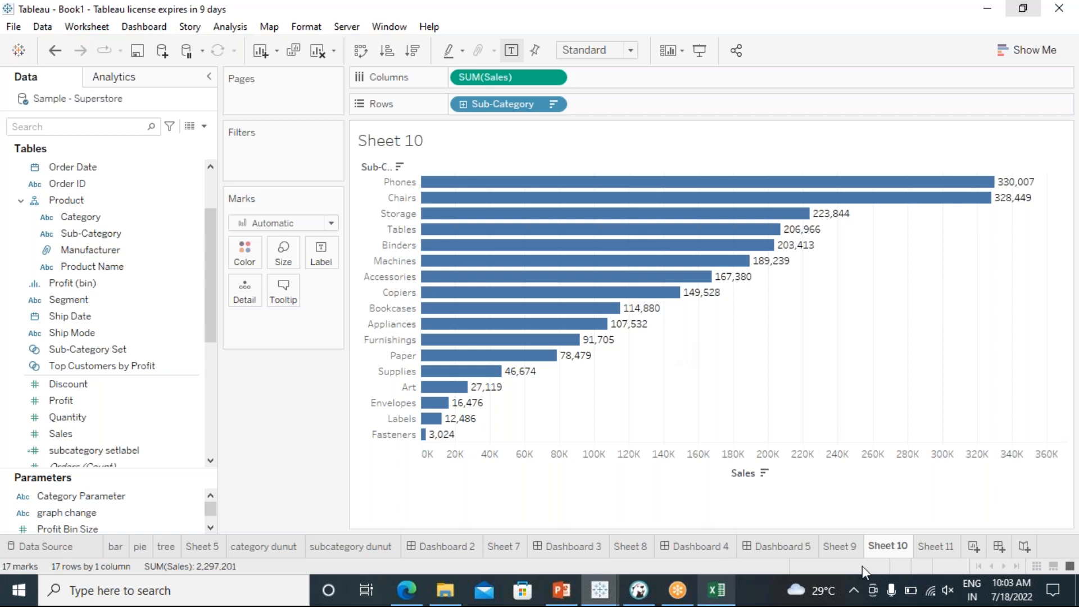
click(945, 550)
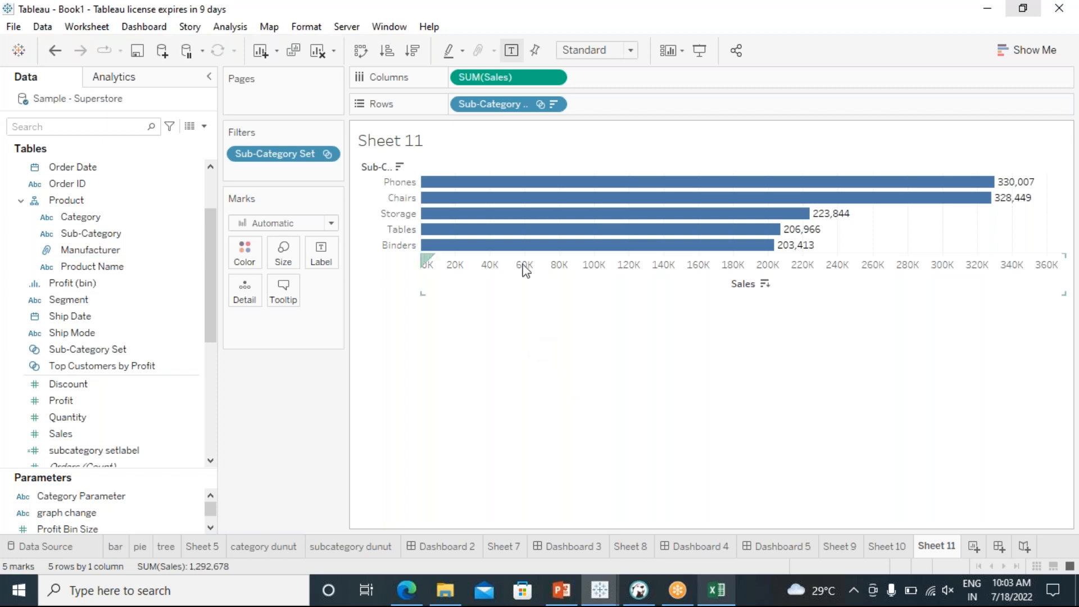
click(327, 158)
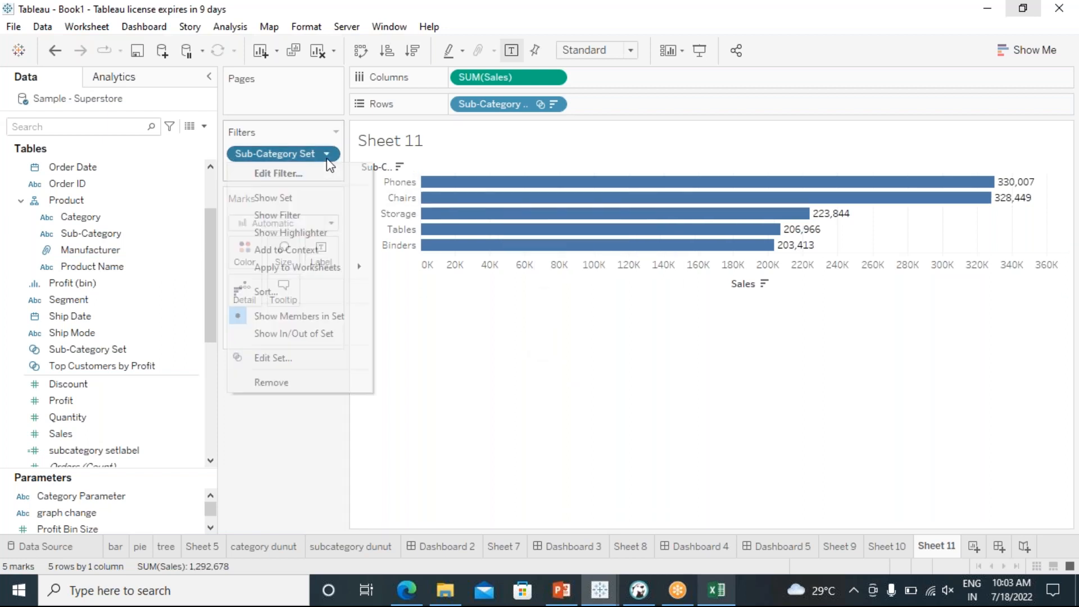
click(308, 171)
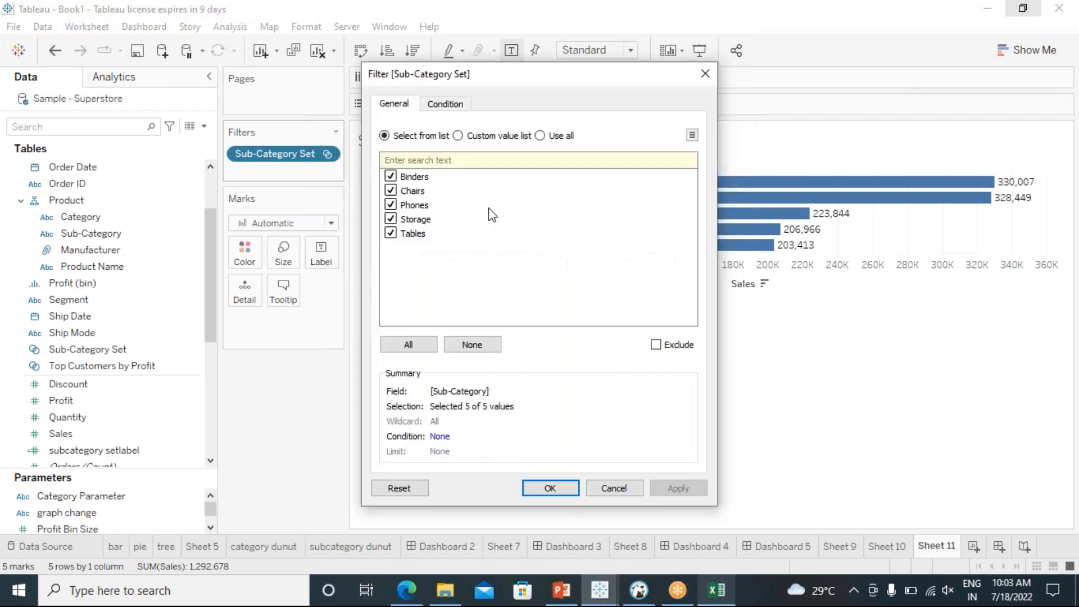
click(444, 106)
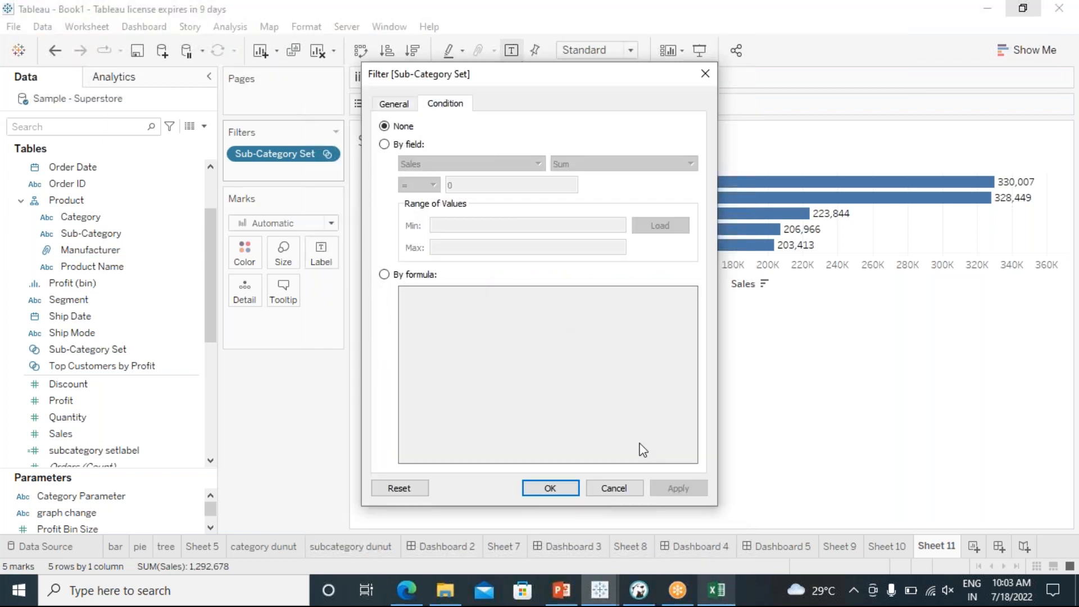
click(621, 487)
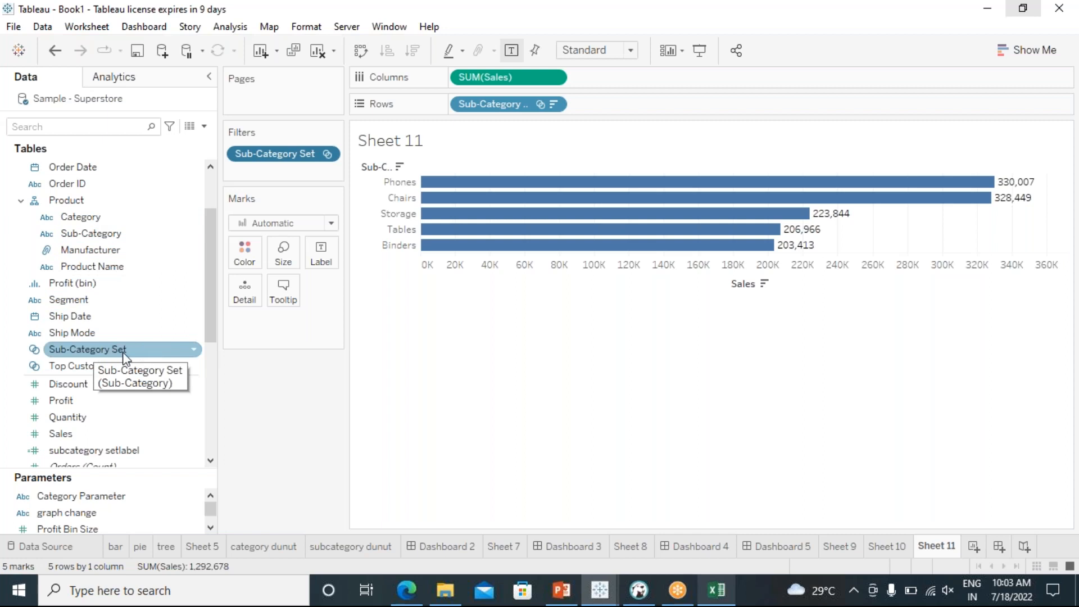
Review the general and top-N definition of the Sub-Category Set in the data source fields
click(115, 349)
right_click(114, 349)
click(161, 111)
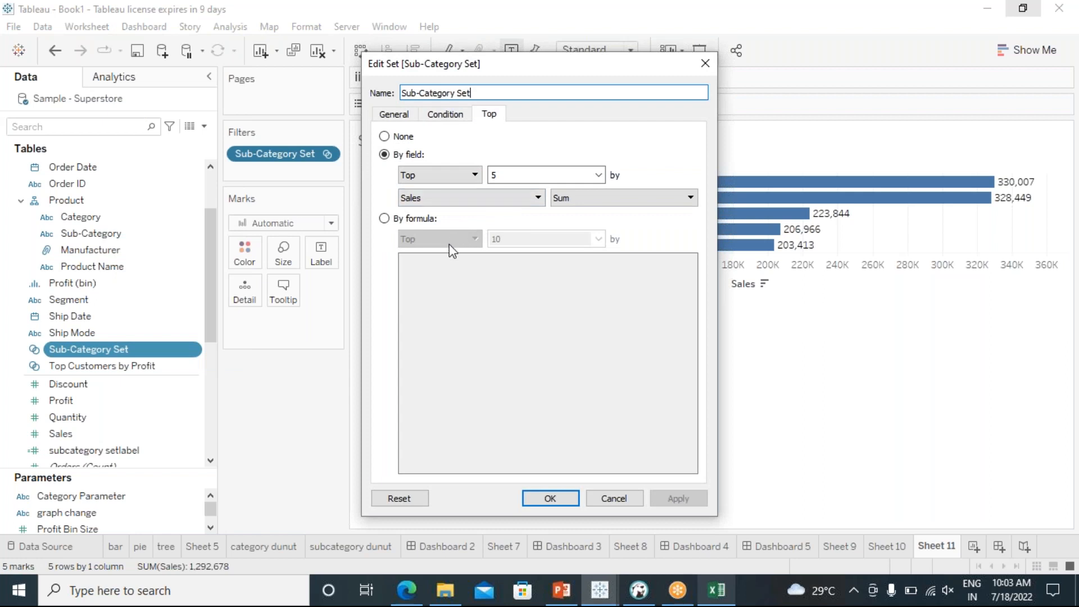
click(394, 115)
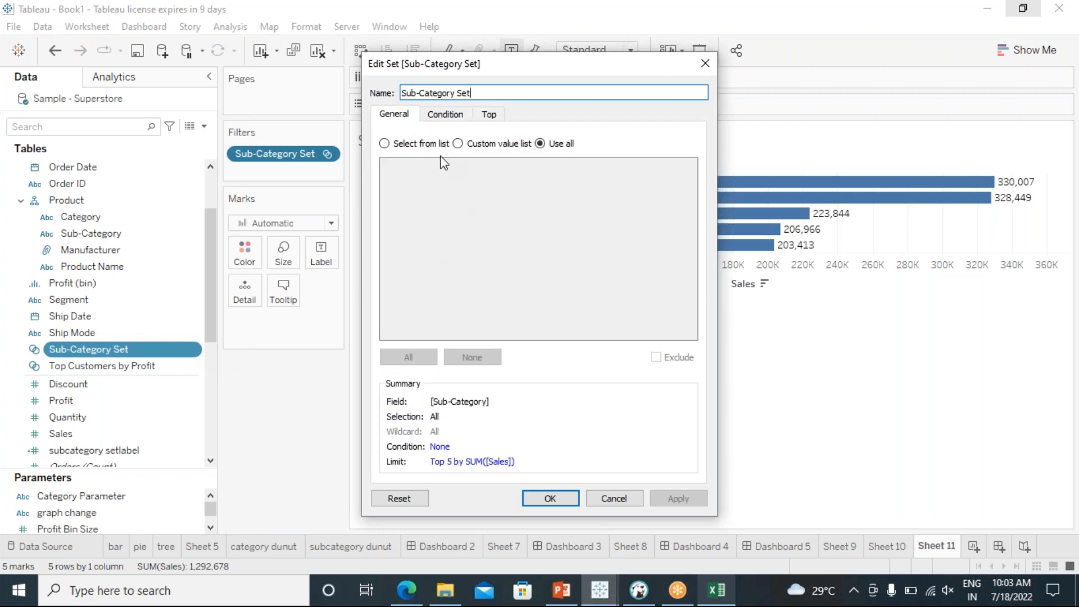
click(487, 115)
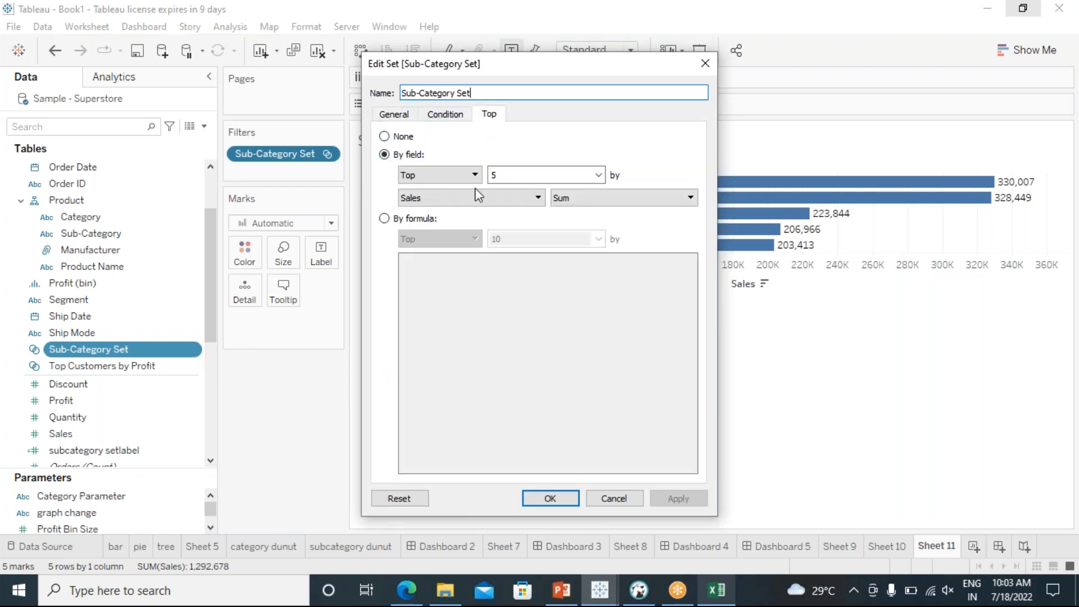
click(550, 499)
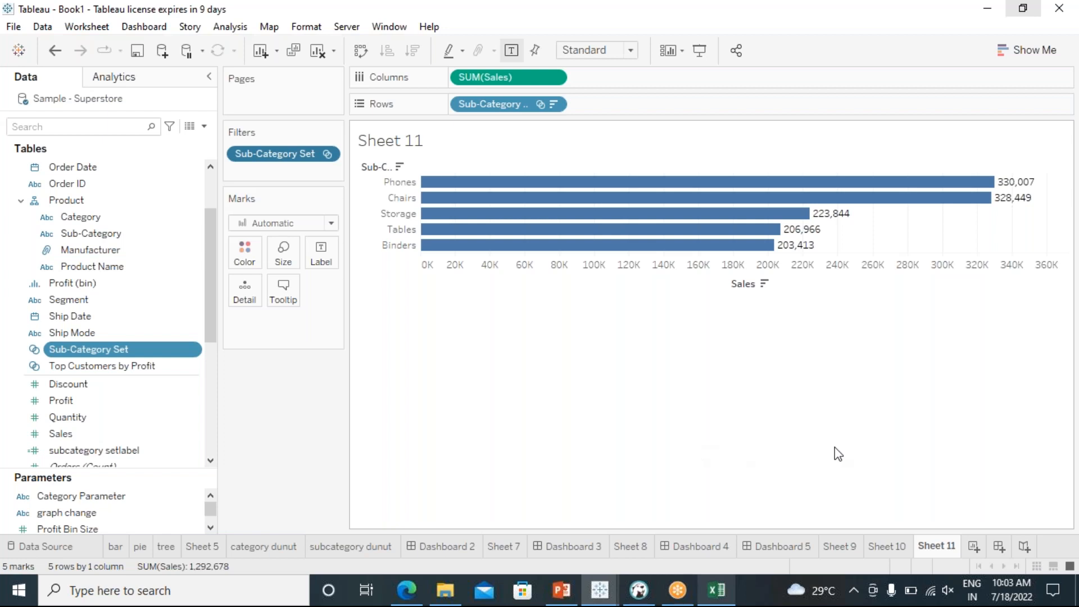
Add a new worksheet and start a set from the Sub-Category field named "bottom5"
click(974, 546)
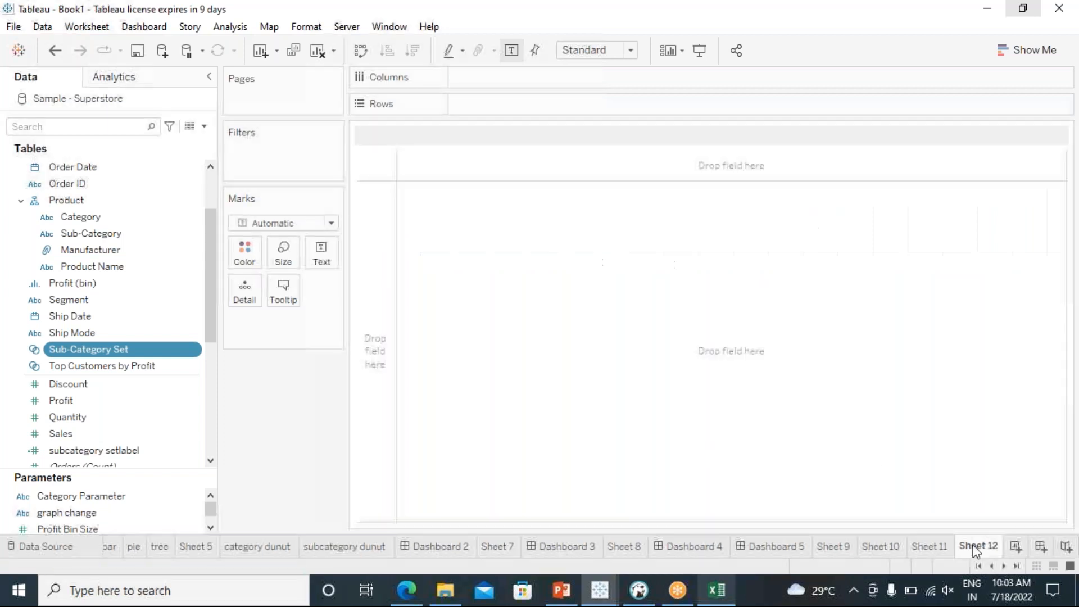
click(111, 235)
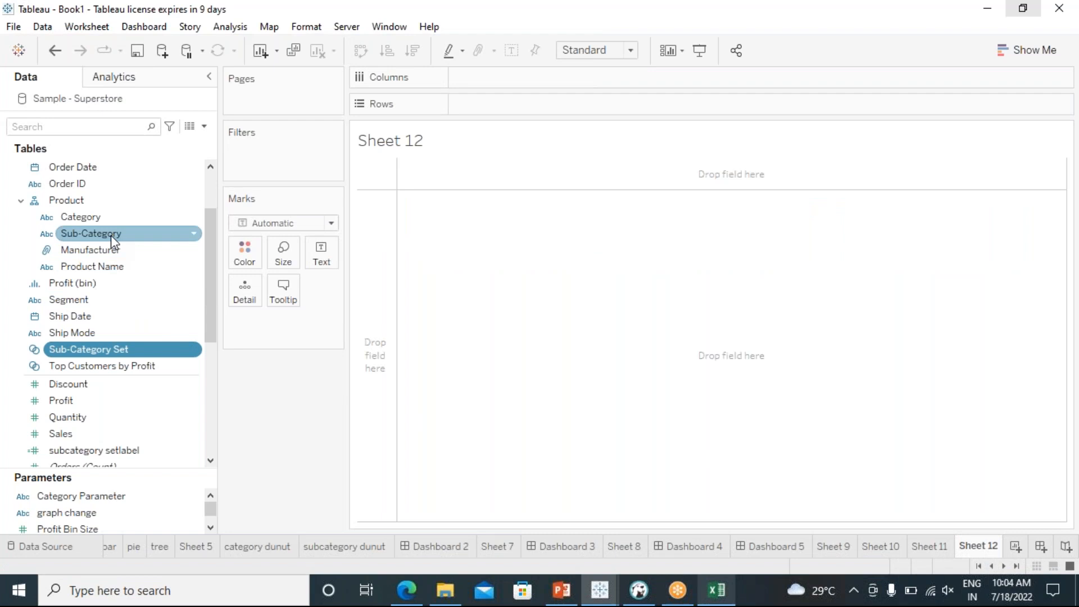
right_click(110, 235)
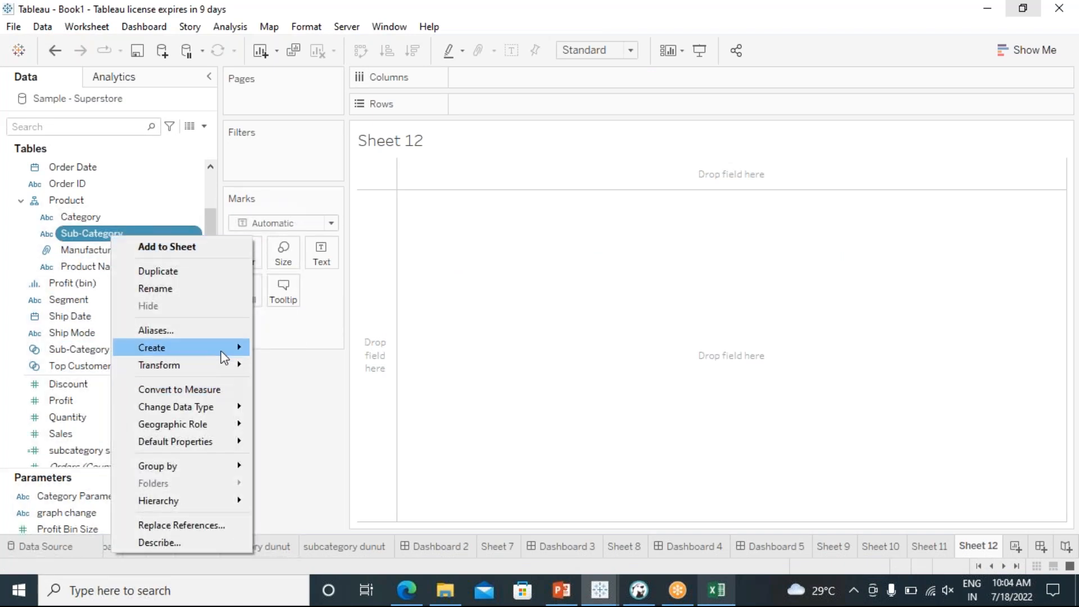
mouse_move(230, 349)
click(298, 385)
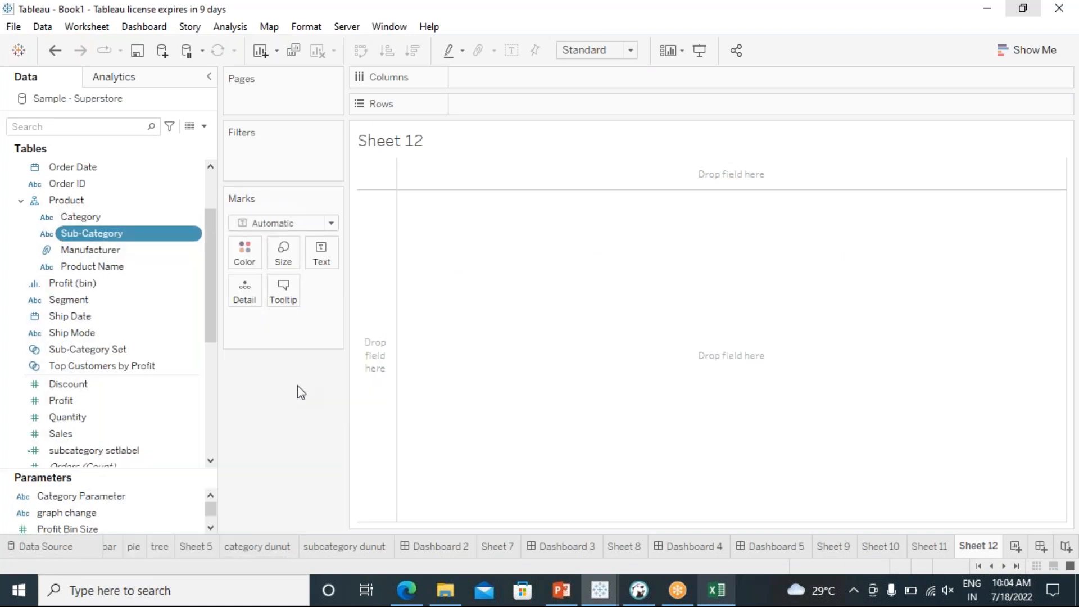
drag(479, 93, 403, 94)
text(bottom5)
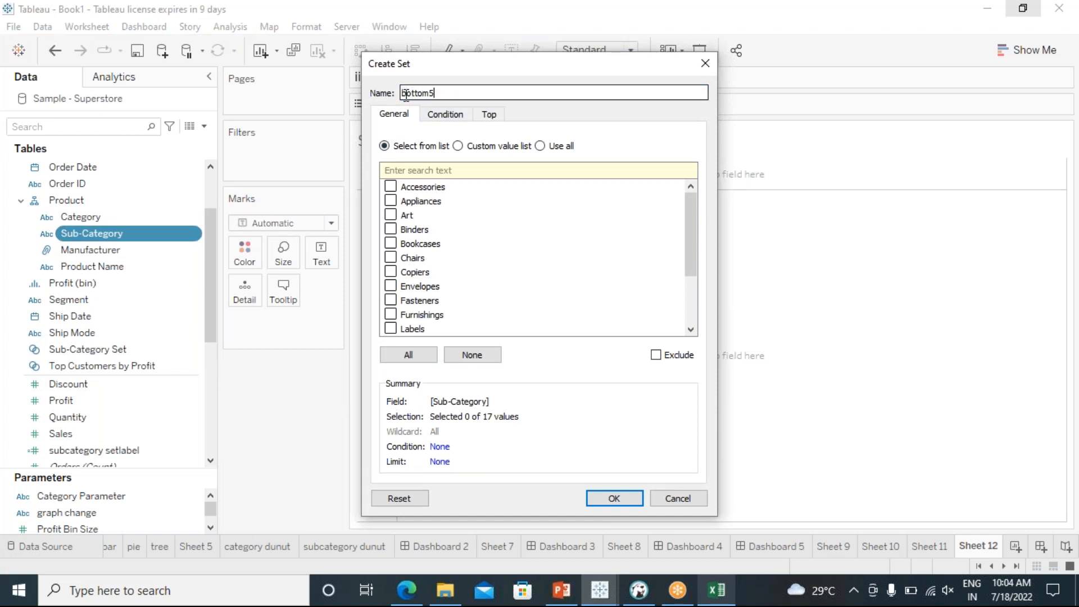
Define the bottom5 set by field as the Bottom 5 by Sum of Sales and create it
click(489, 114)
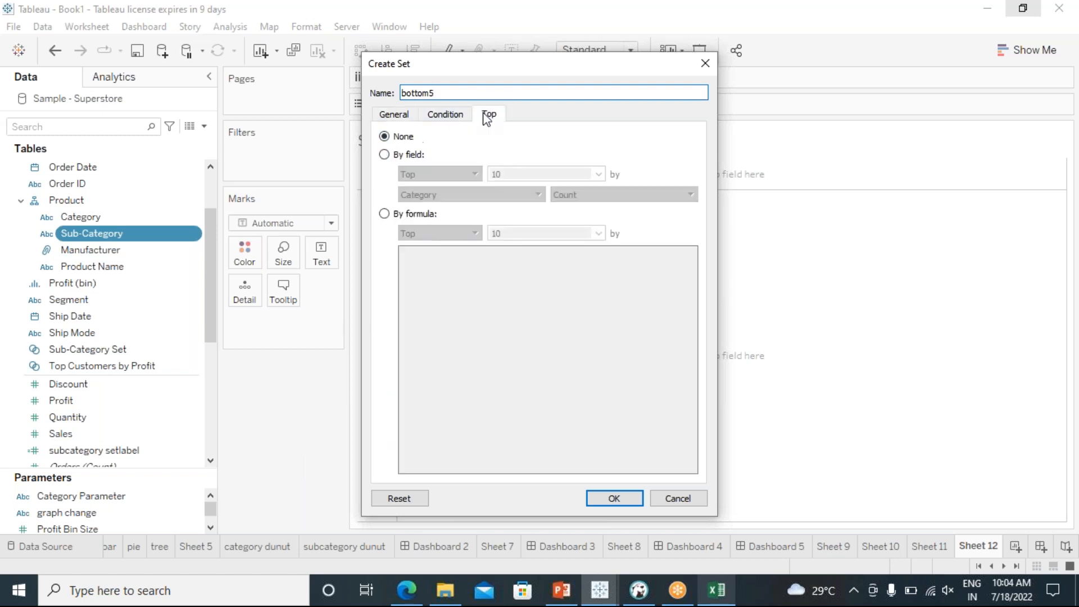
click(393, 155)
click(449, 172)
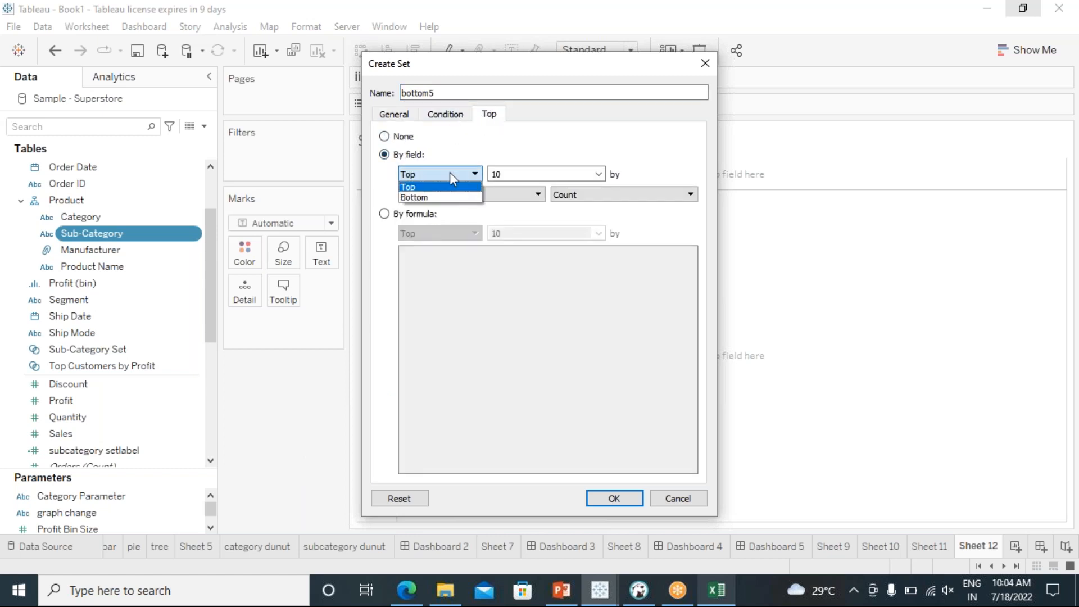
click(433, 198)
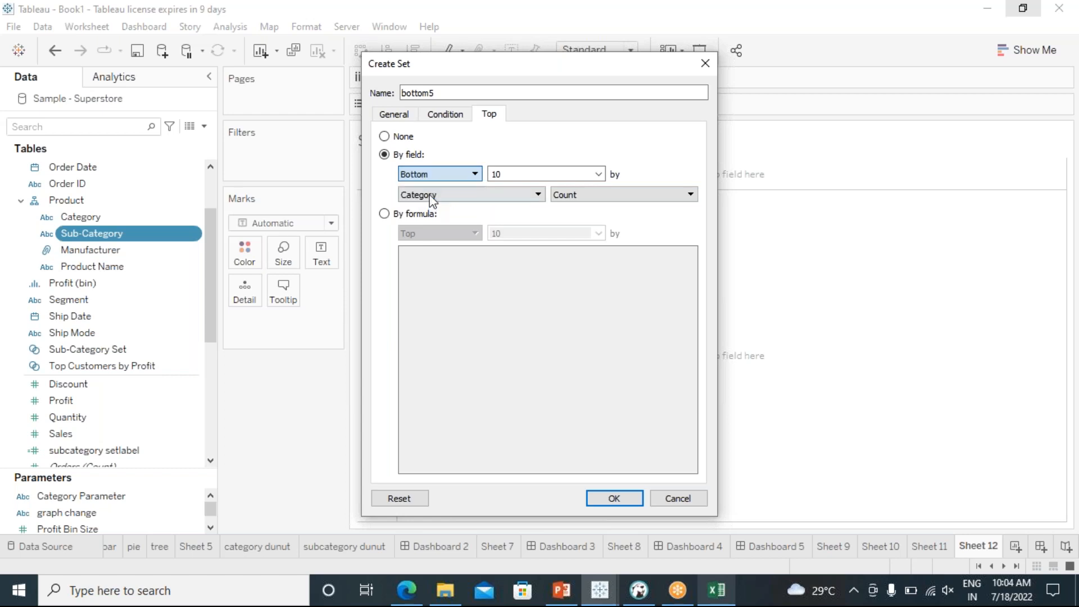
double_click(524, 174)
text(5)
click(508, 198)
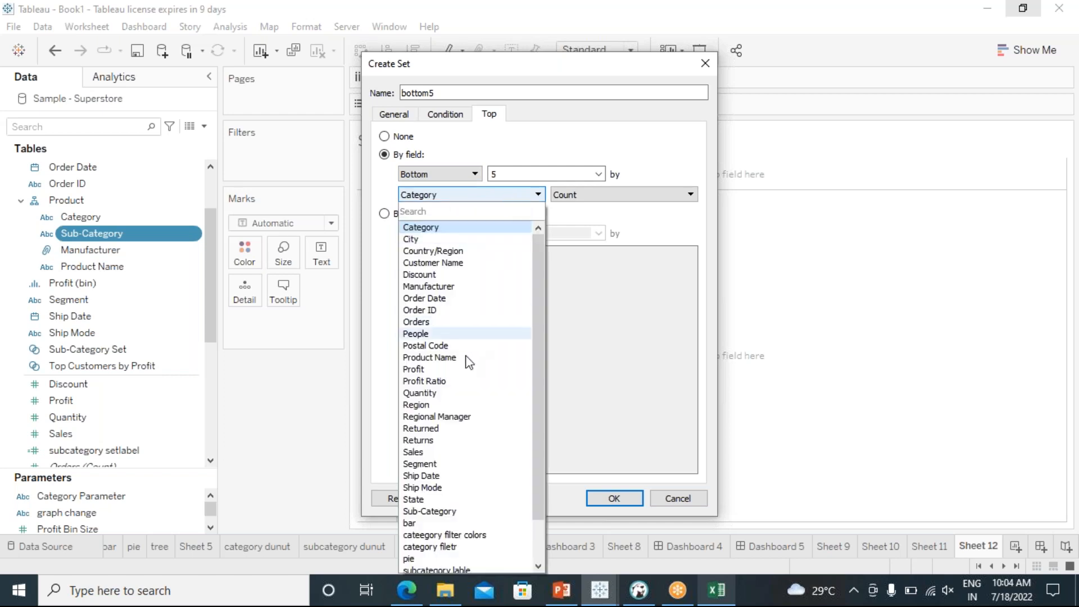
click(430, 452)
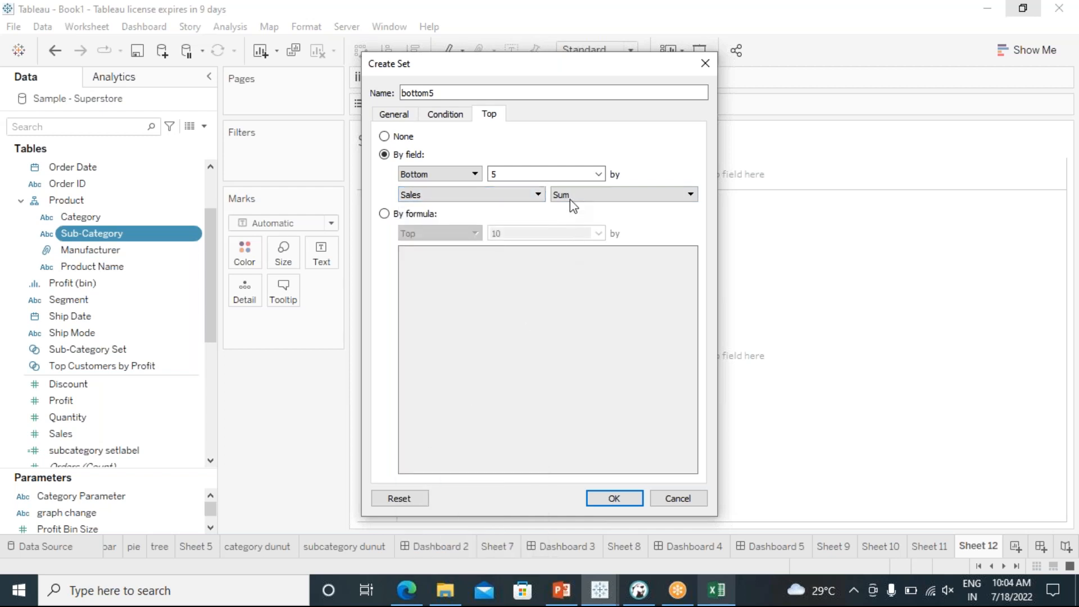
click(614, 499)
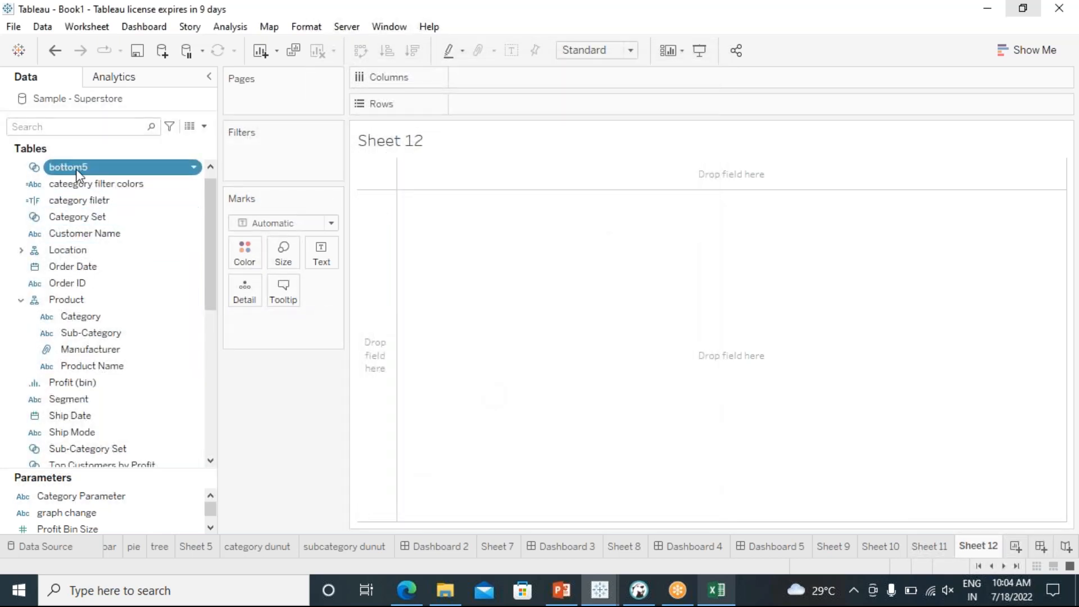
Chart Sum of Sales by In/Out membership of the bottom5 set on Sheet 12, with mark labels shown
drag(79, 167, 499, 107)
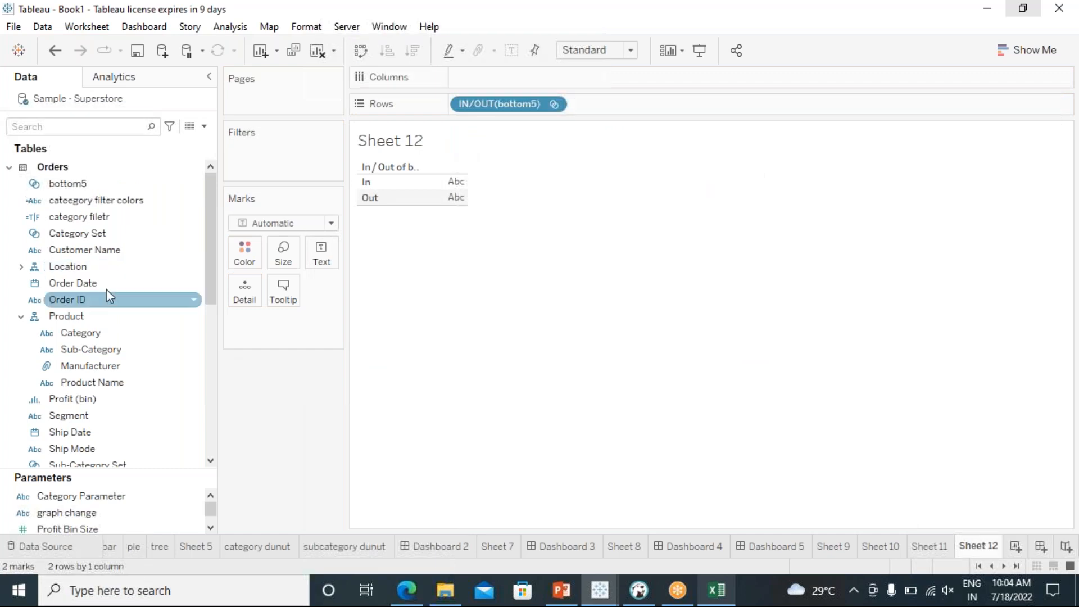
scroll(109, 414, down, 4)
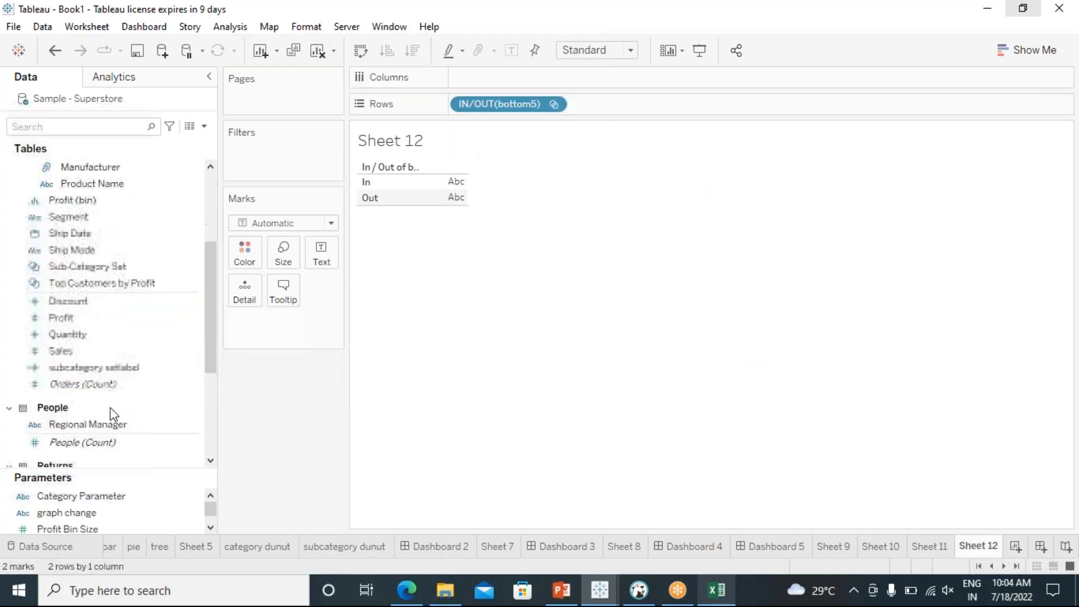
drag(106, 352, 562, 80)
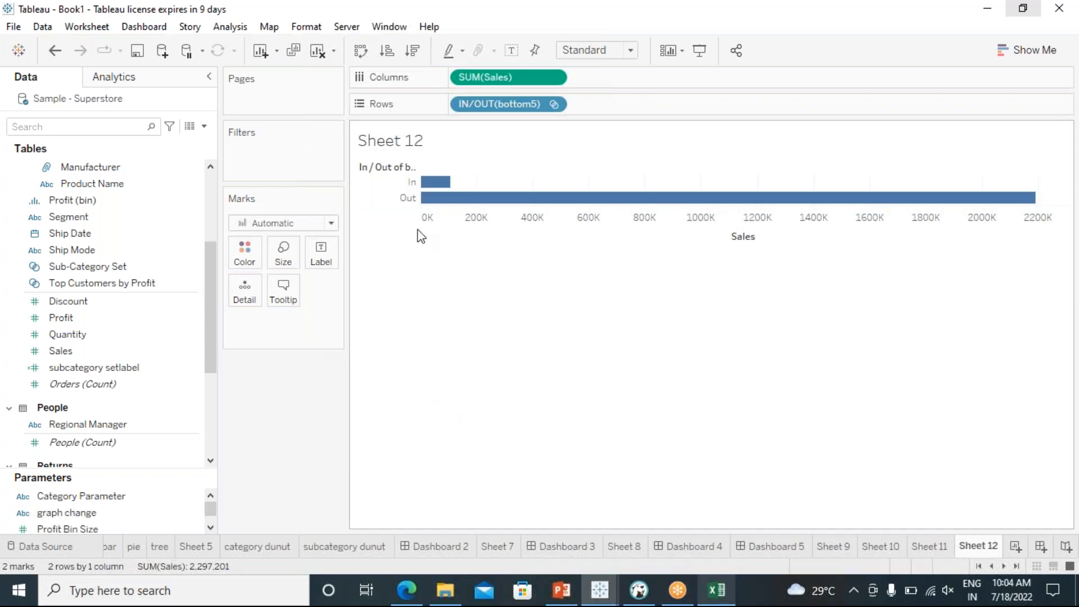
click(511, 50)
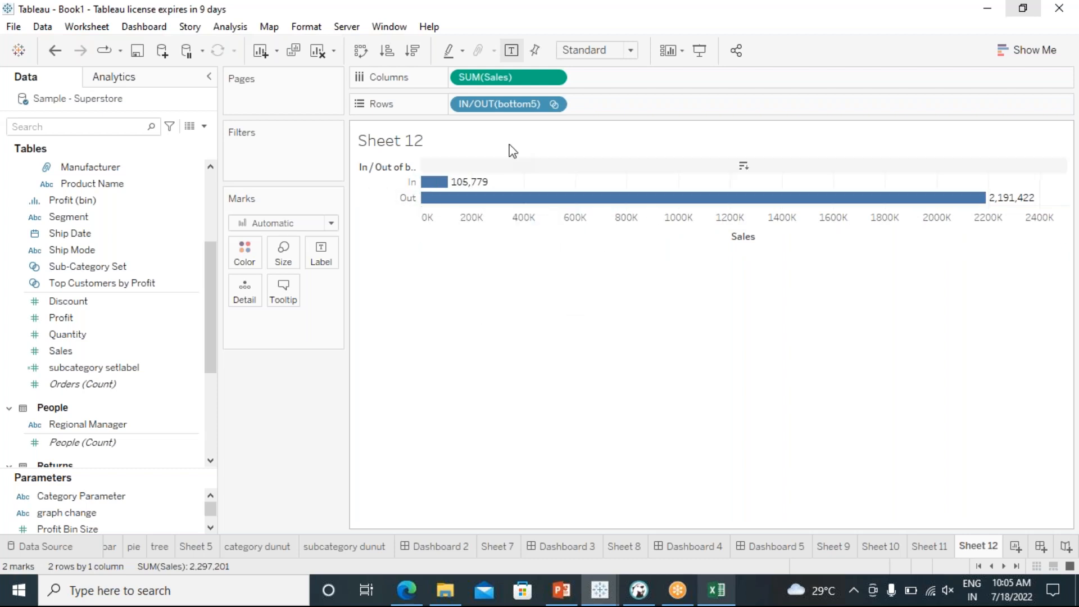
Show the members of the bottom5 set instead of In/Out and sort them in descending order of Sales
click(553, 105)
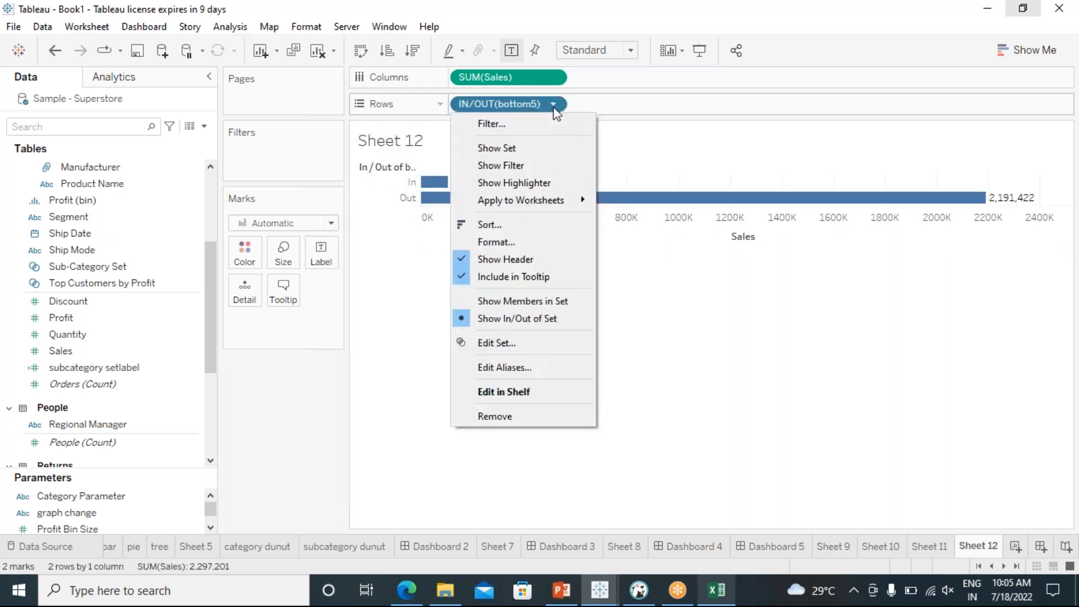
click(509, 301)
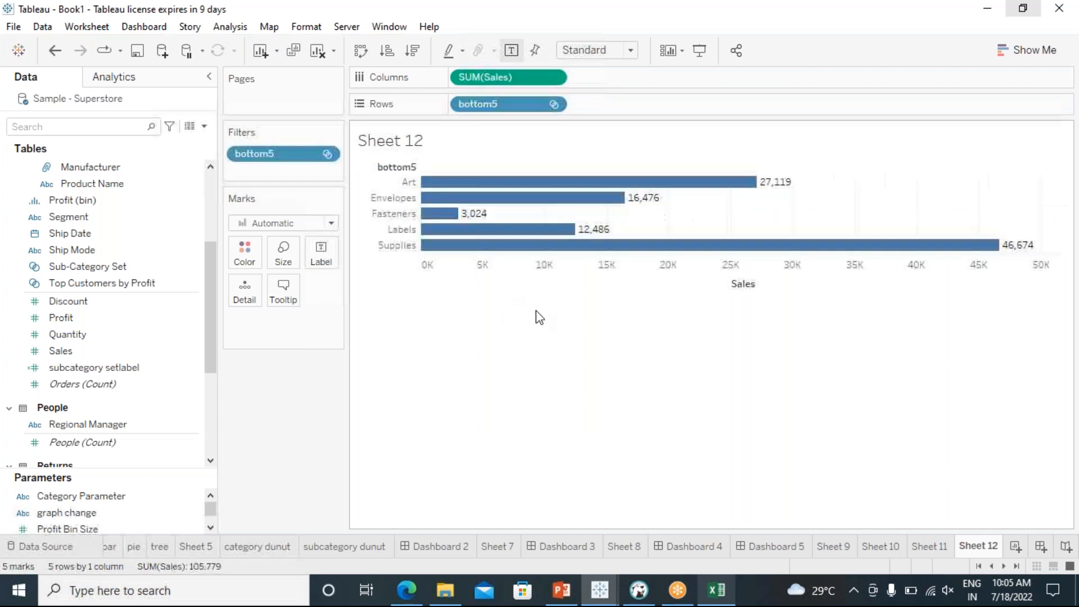
click(412, 52)
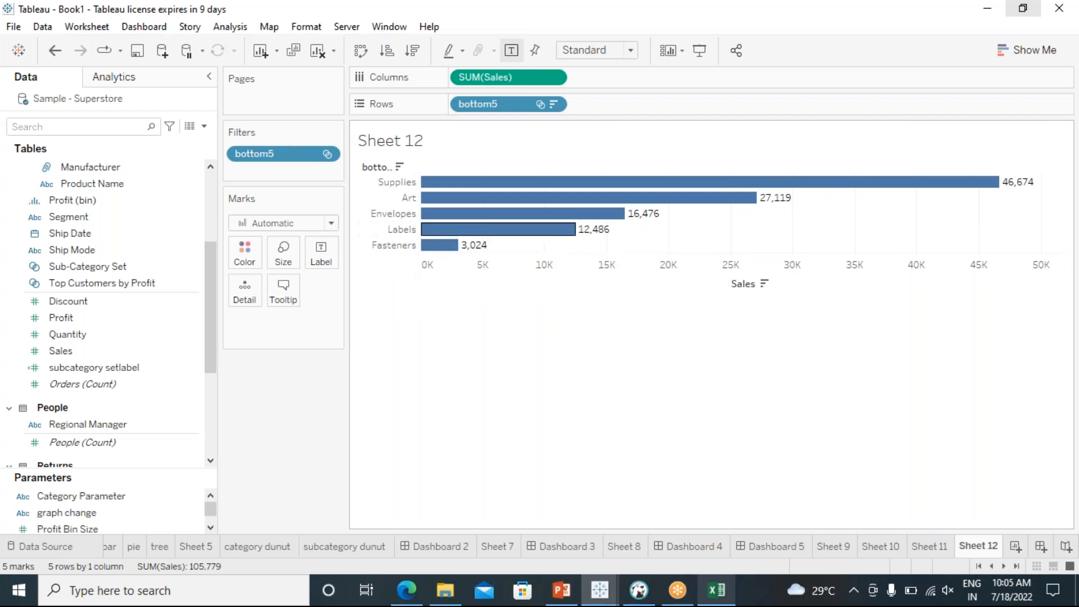
Compare the bottom5 members on Sheet 12 with the full Sub-Category sales ranking on Sheet 10
mouse_move(552, 230)
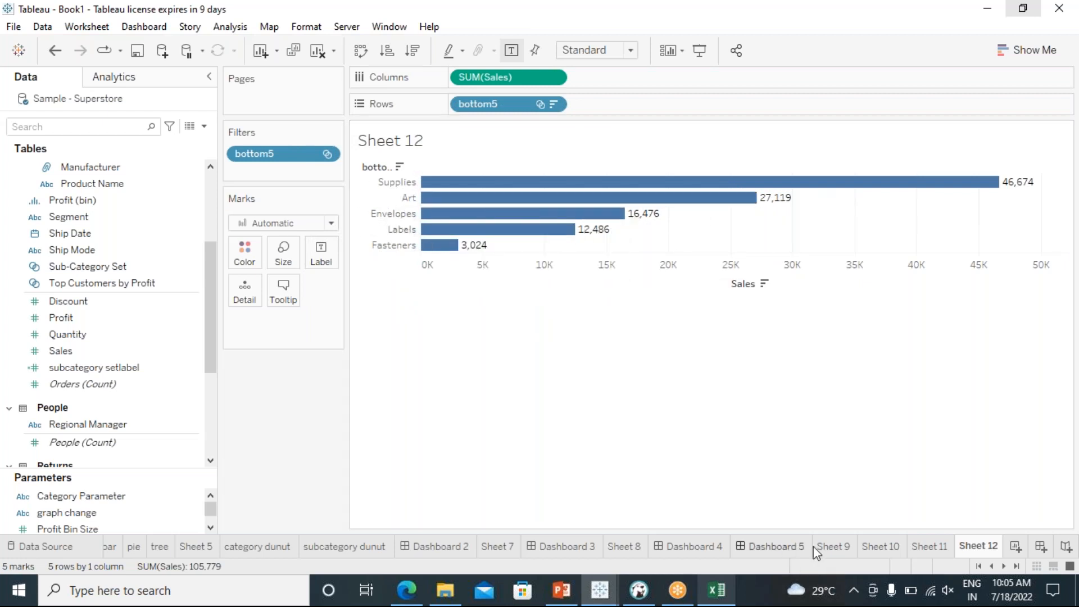
click(837, 546)
click(881, 546)
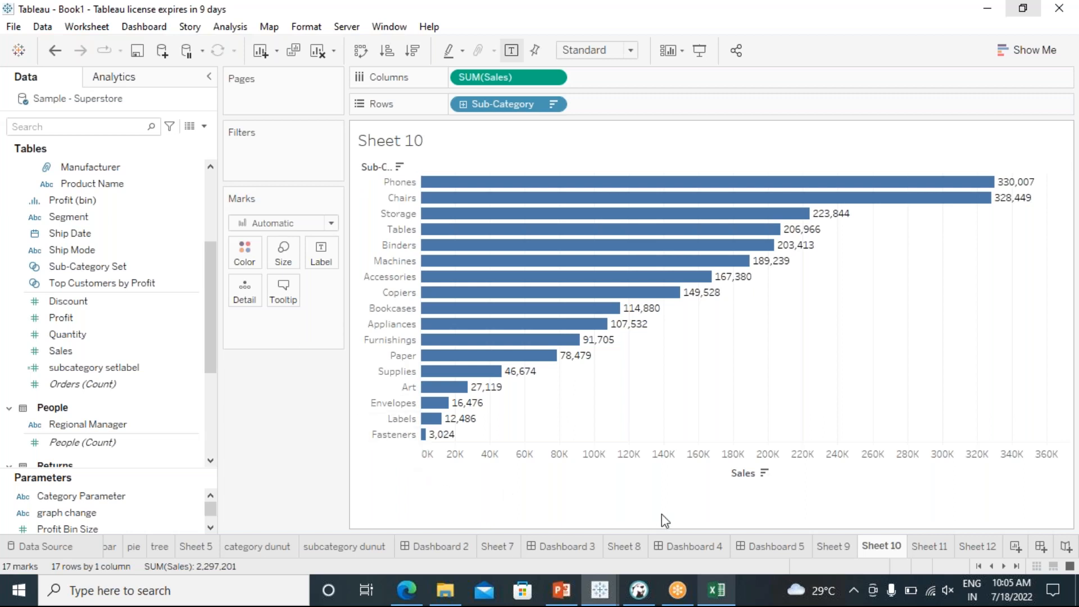
click(978, 546)
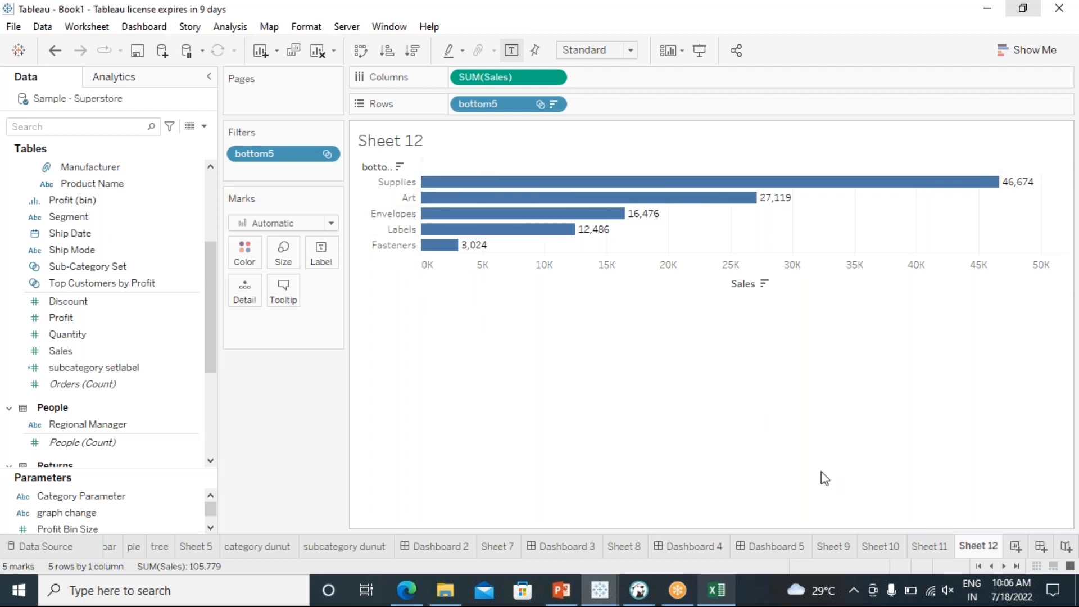
click(878, 548)
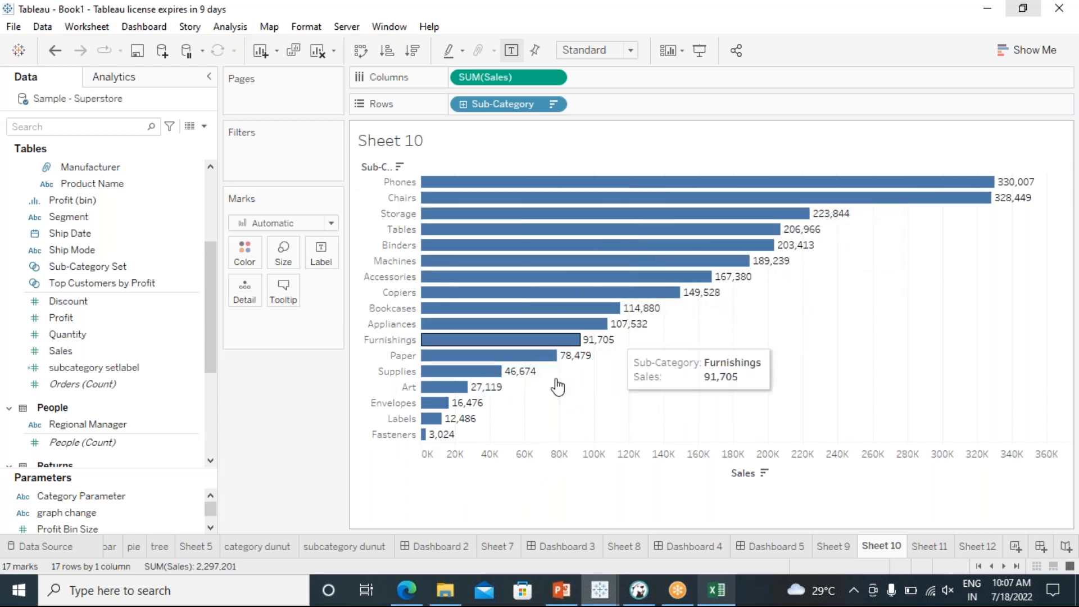
click(992, 548)
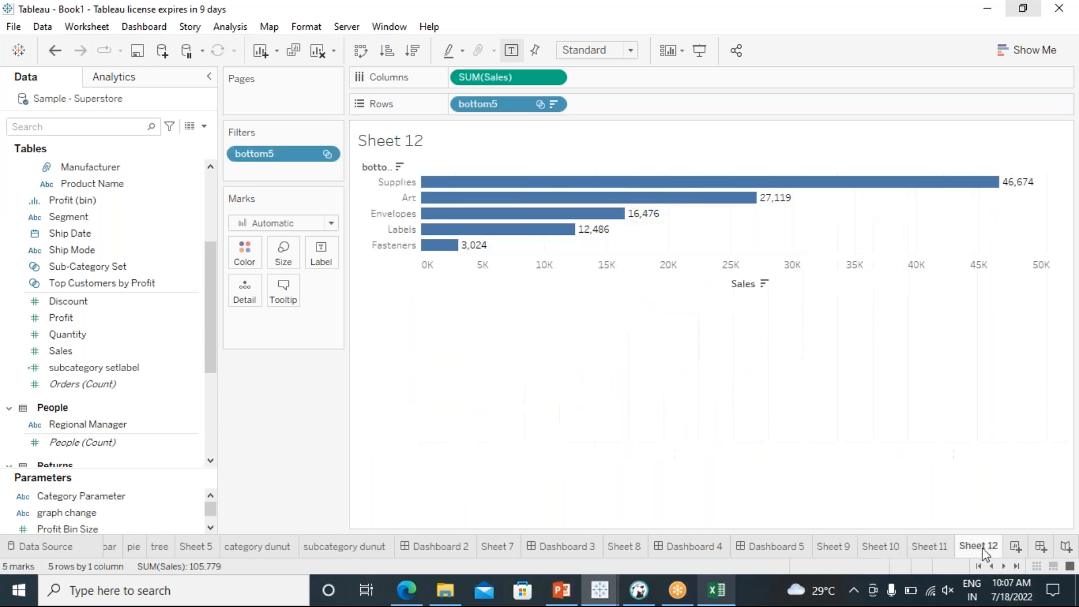
Build a bar chart of Sum of Sales by Sub-Category on a new worksheet, sorted descending with mark labels shown
click(1015, 547)
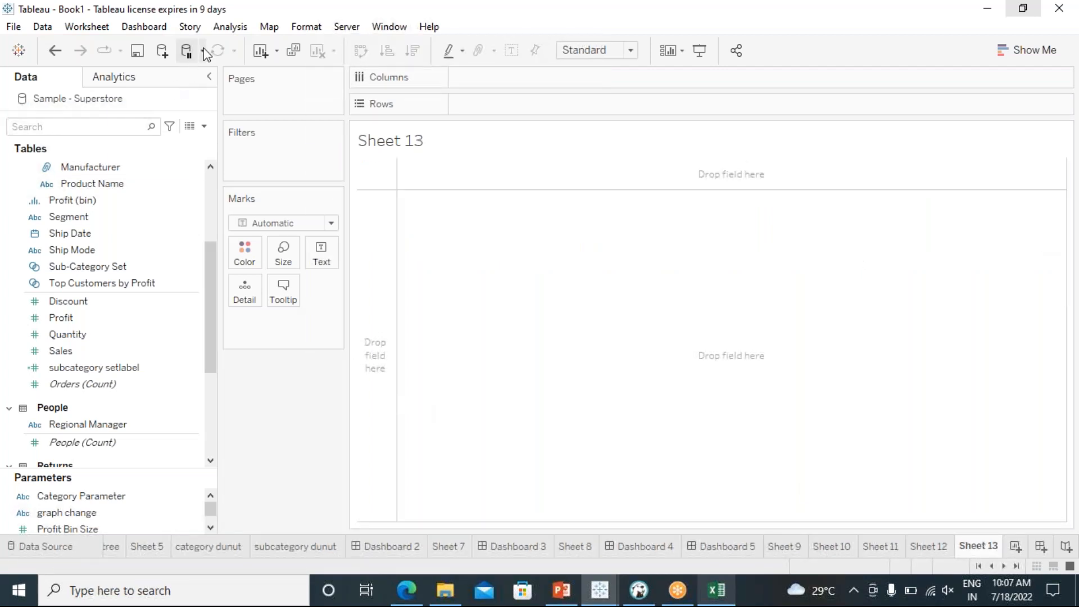
scroll(133, 378, down, 3)
scroll(132, 378, up, 6)
click(88, 254)
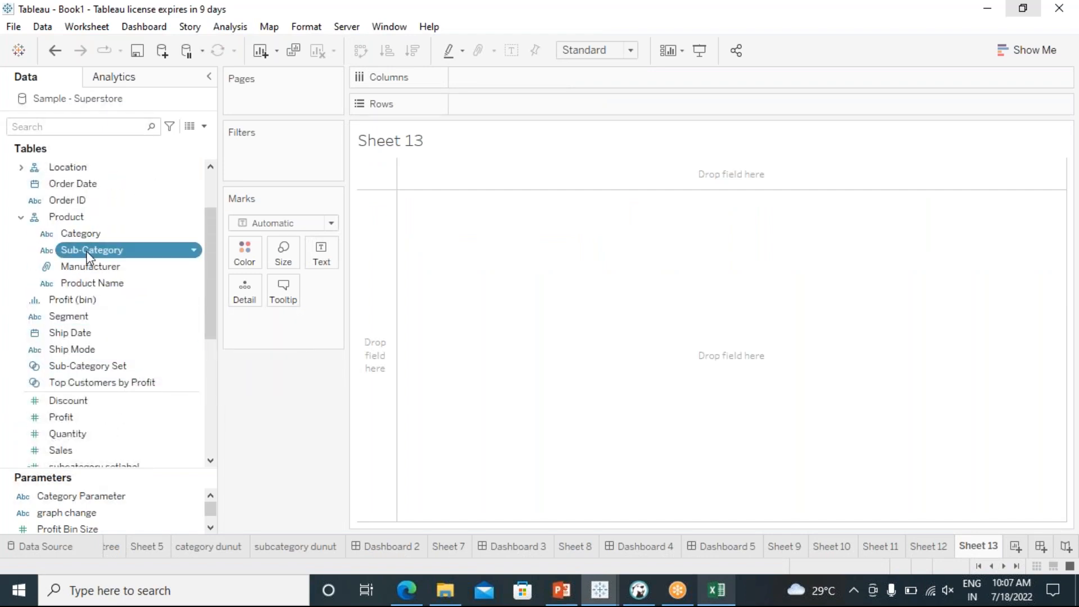
click(101, 451)
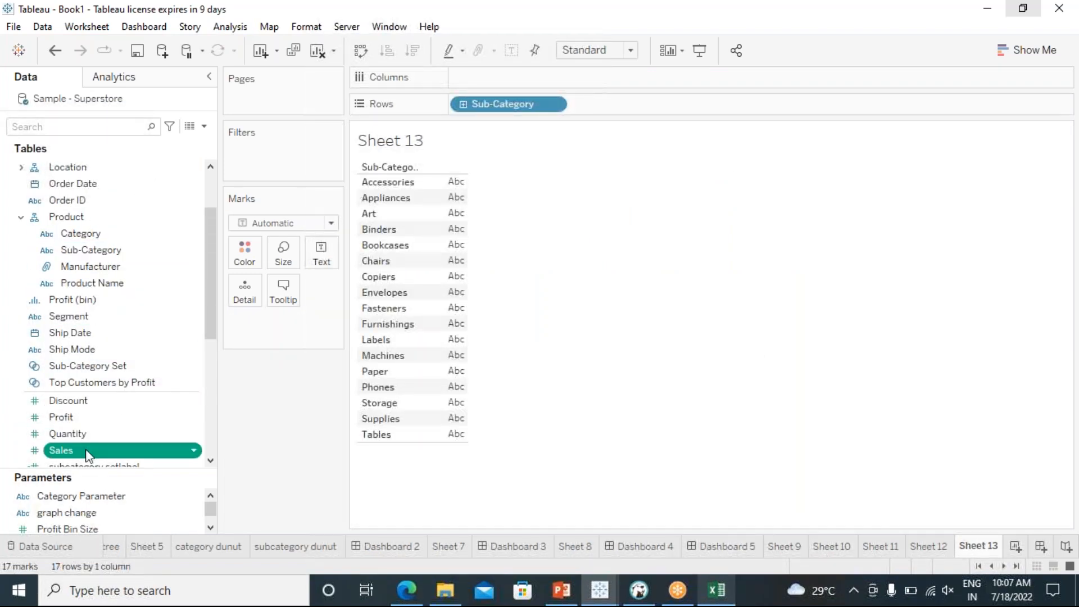
drag(106, 455, 532, 80)
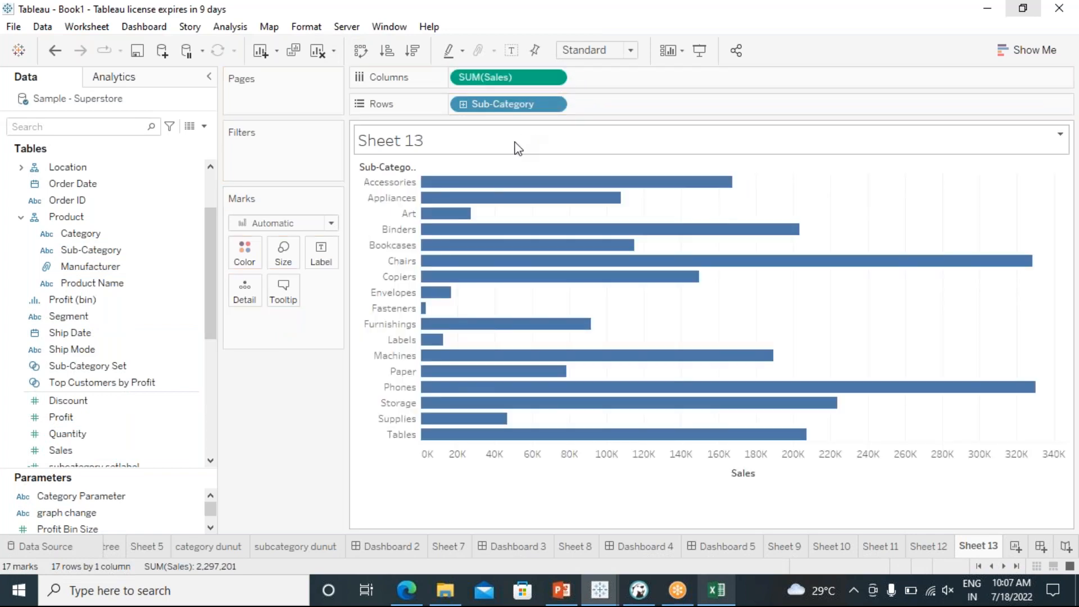
click(418, 55)
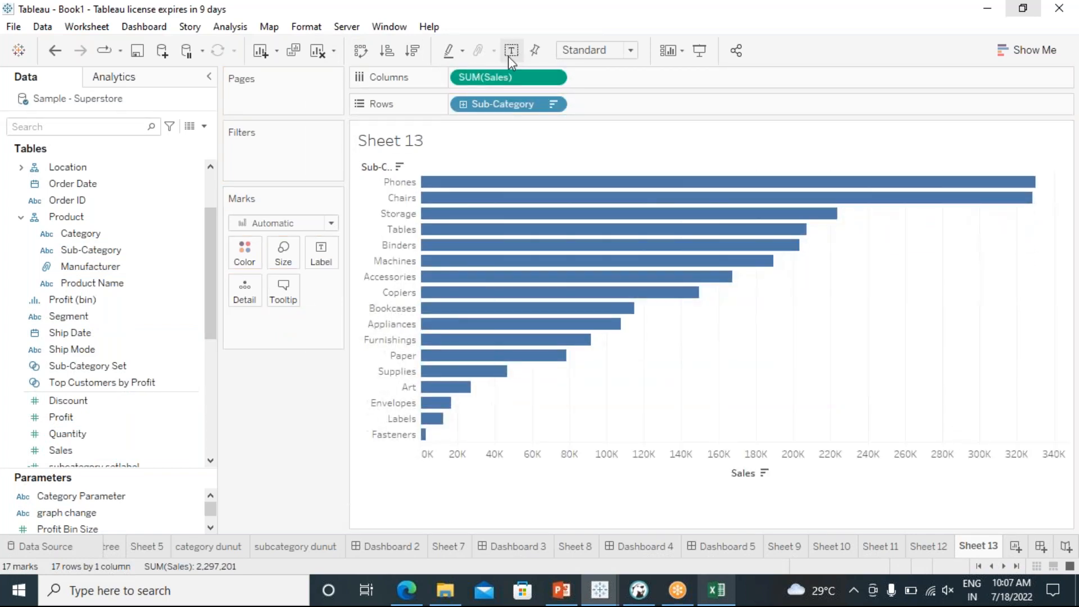
click(512, 51)
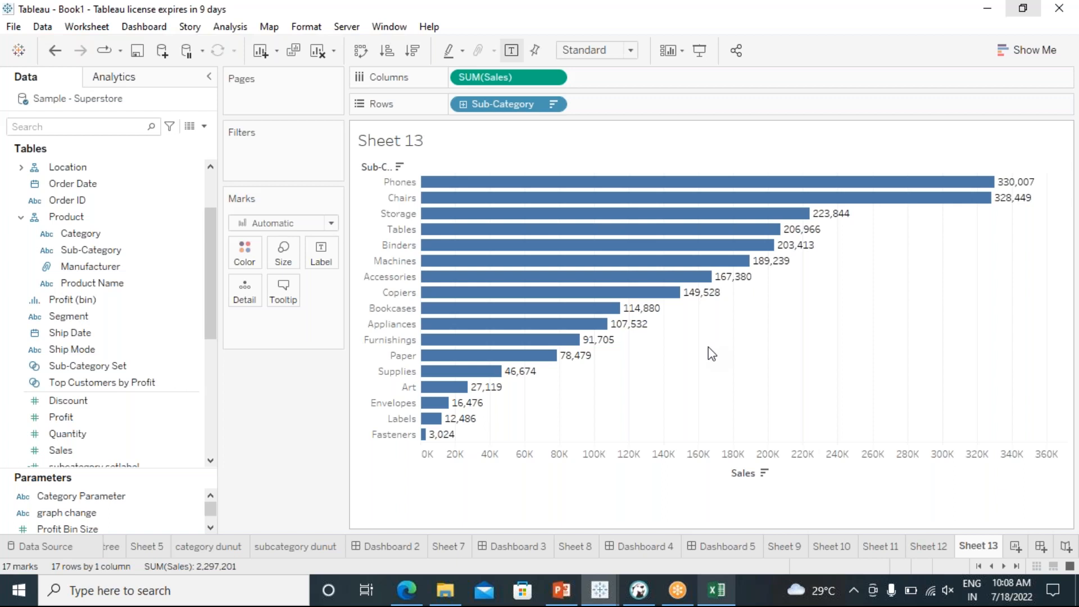
Create a set from the Sub-Category field with a by-field condition of Sum of Sales > 150000
right_click(191, 251)
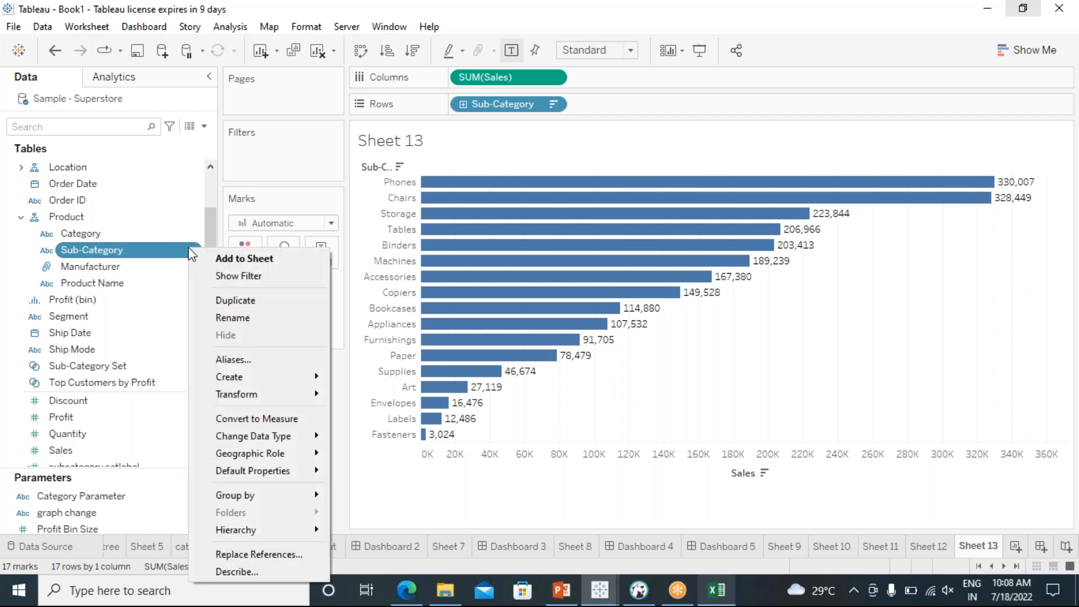
mouse_move(292, 377)
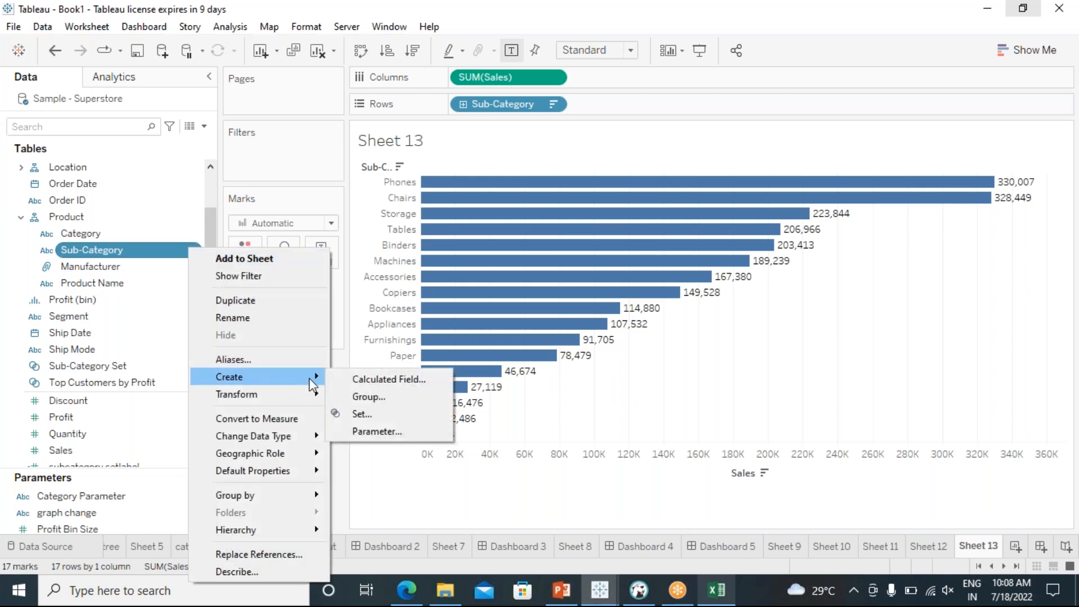
click(378, 413)
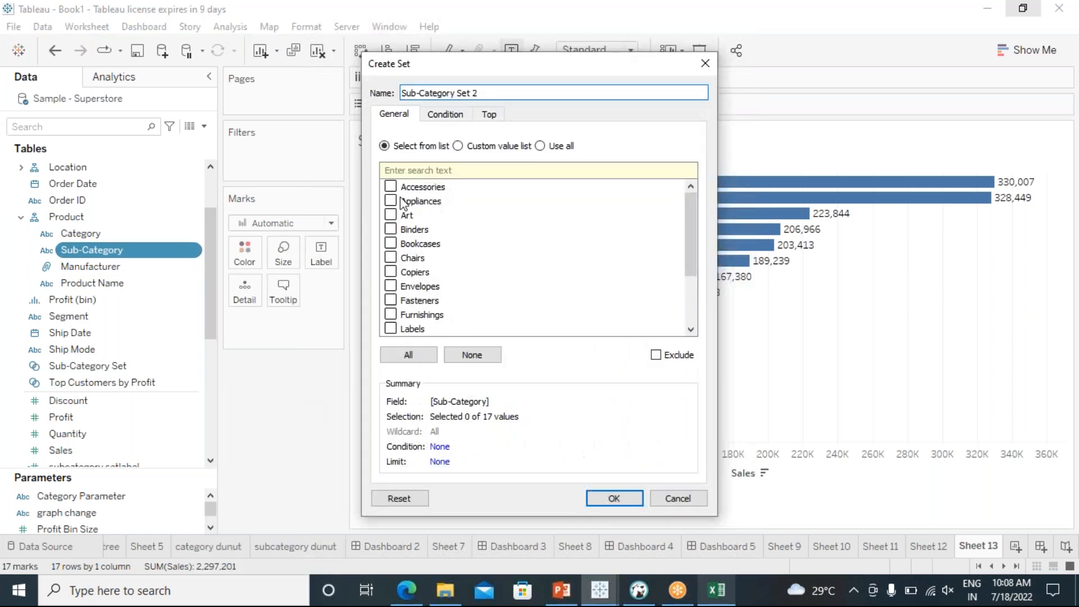
click(445, 114)
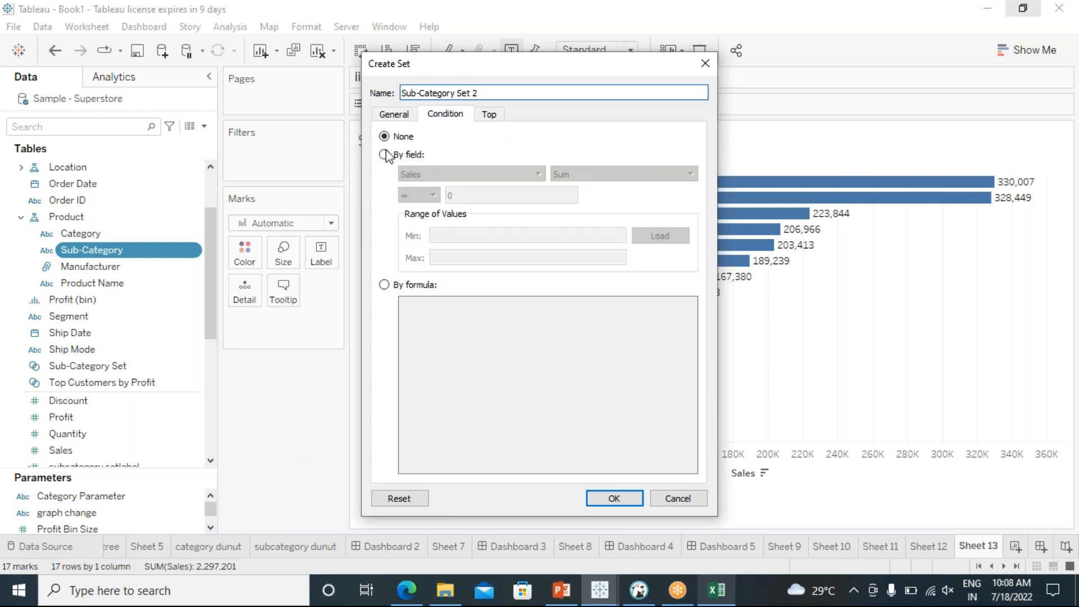
click(384, 154)
click(430, 195)
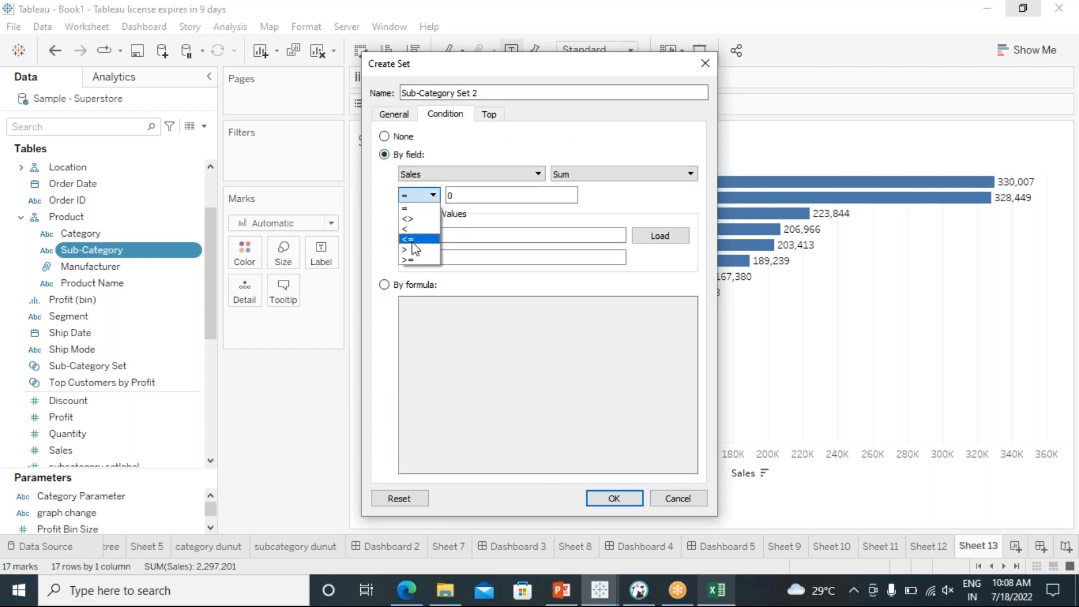
click(414, 249)
double_click(449, 195)
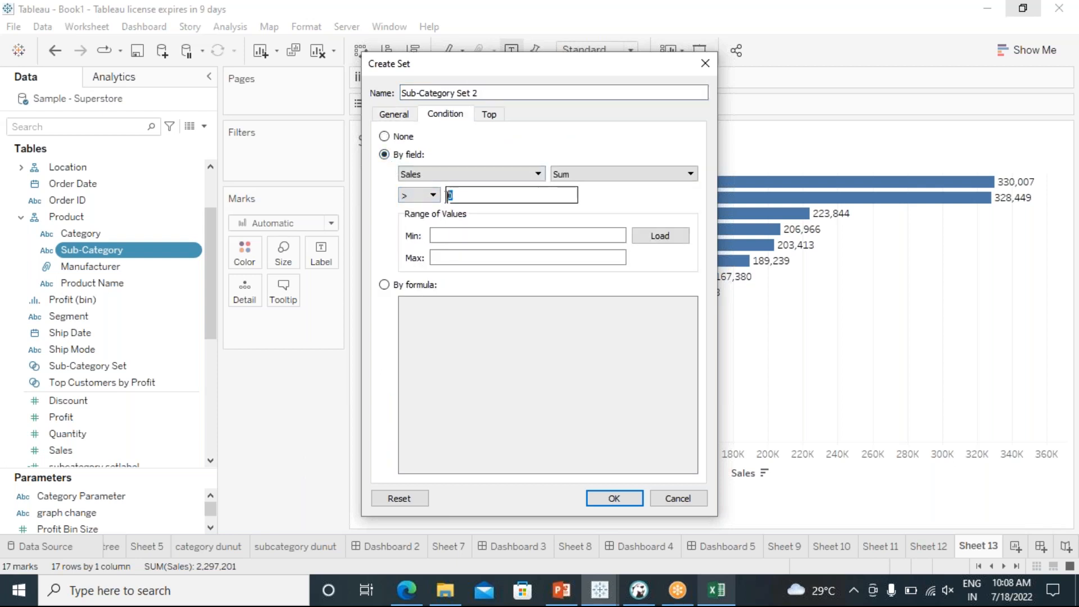
text(150000)
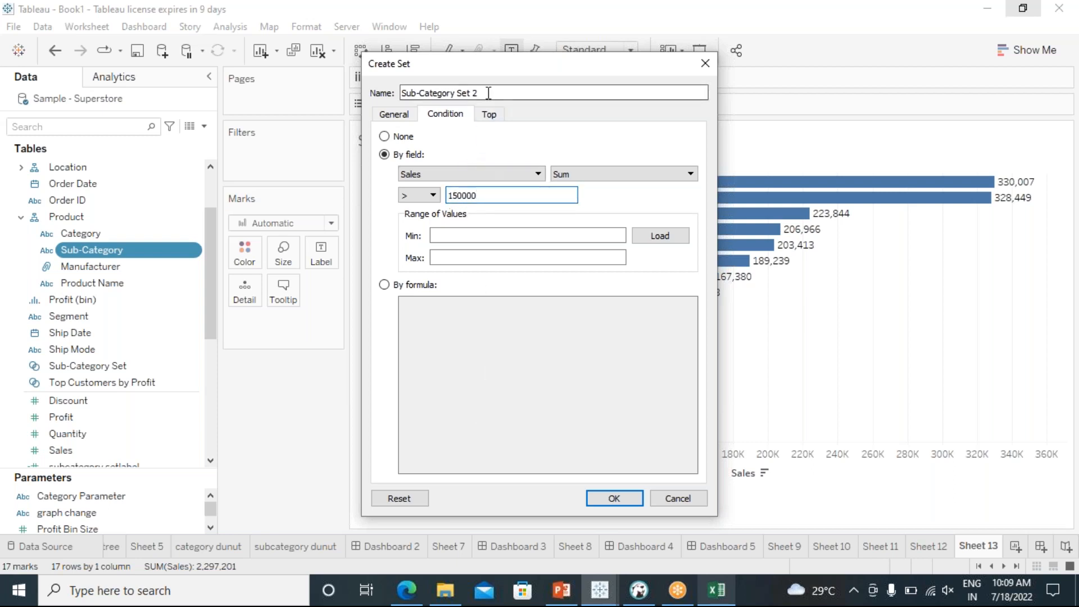
drag(488, 93, 398, 93)
click(614, 497)
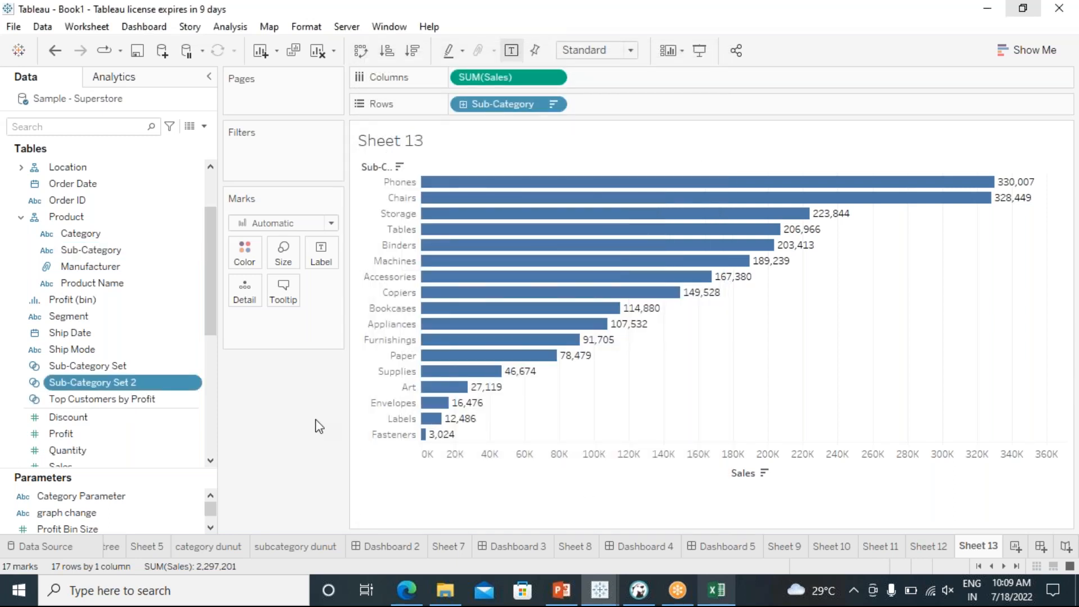
Add Sub-Category Set 2 to the rows after Sub-Category and color the bars by its In/Out membership
drag(67, 381, 593, 104)
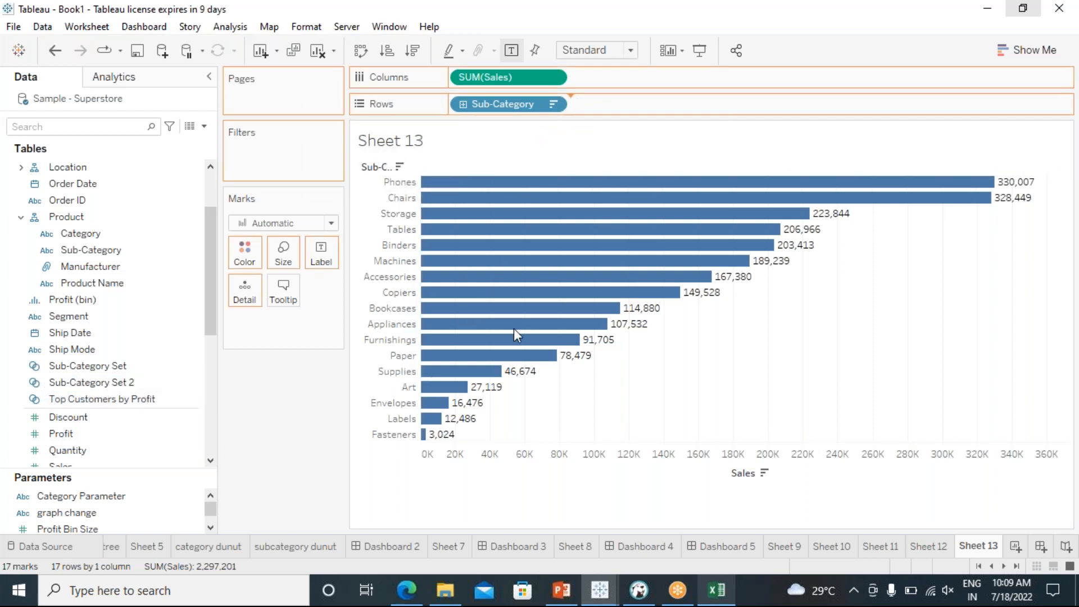
drag(514, 329, 513, 328)
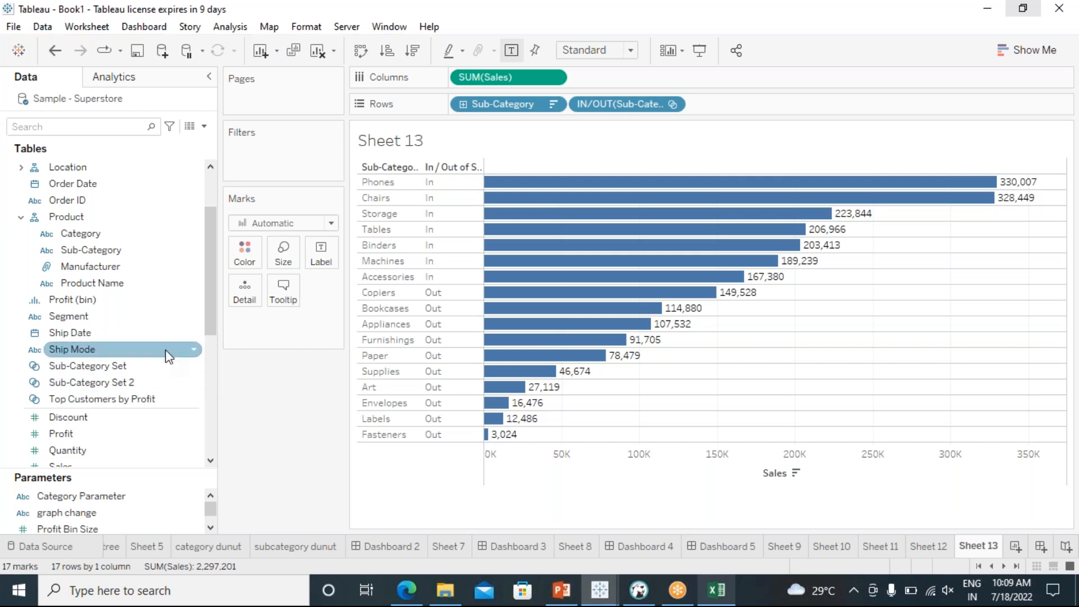
drag(76, 386, 243, 251)
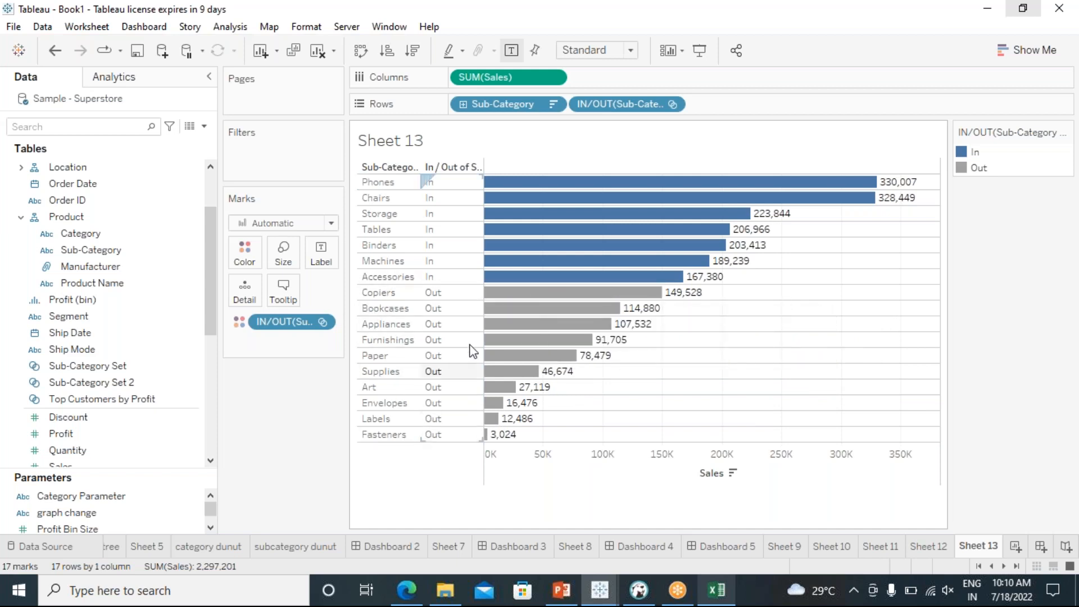
Examine the In/Out status and Sales of individual sub-categories, including Fasteners, Accessories and Bookcases
click(434, 434)
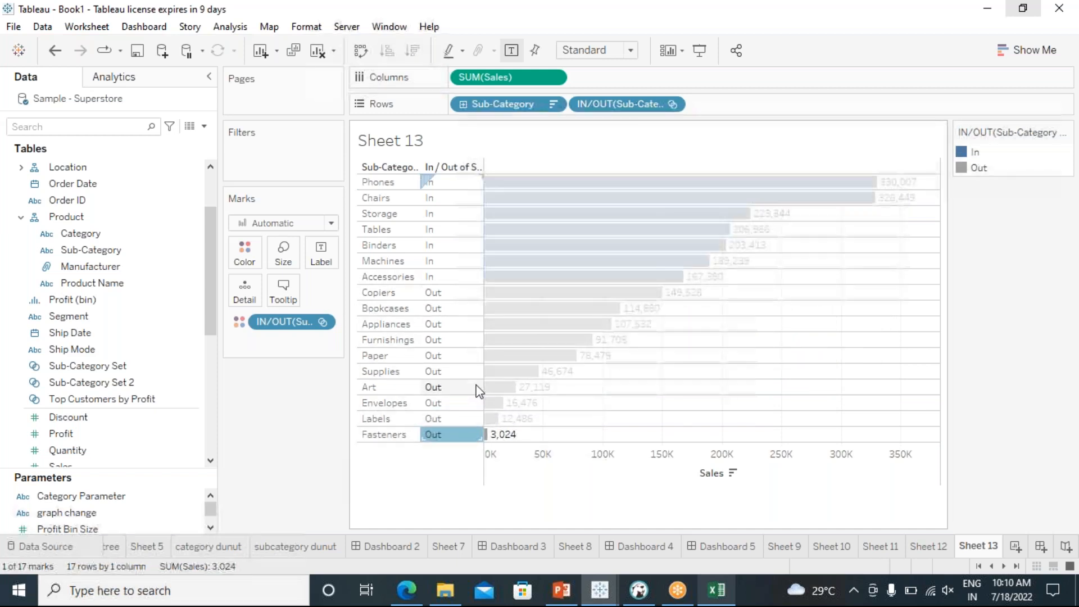
click(424, 470)
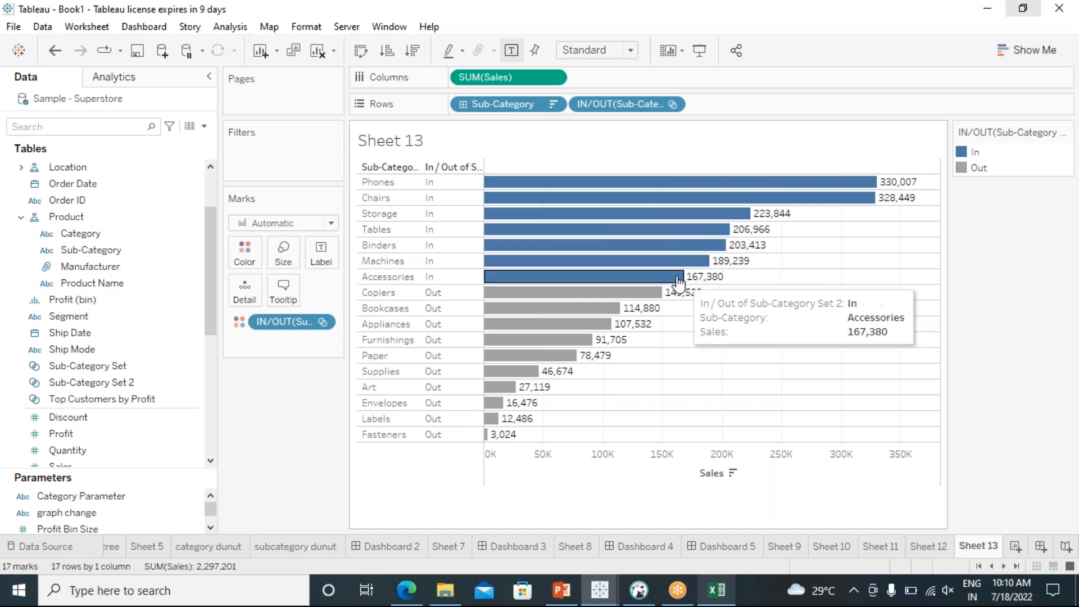
mouse_move(684, 281)
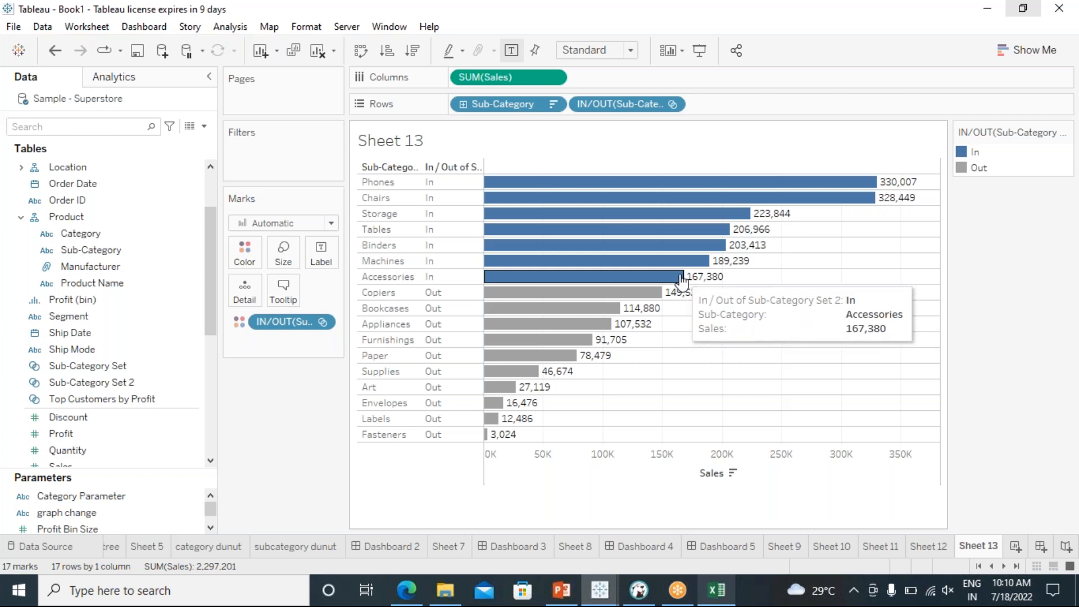
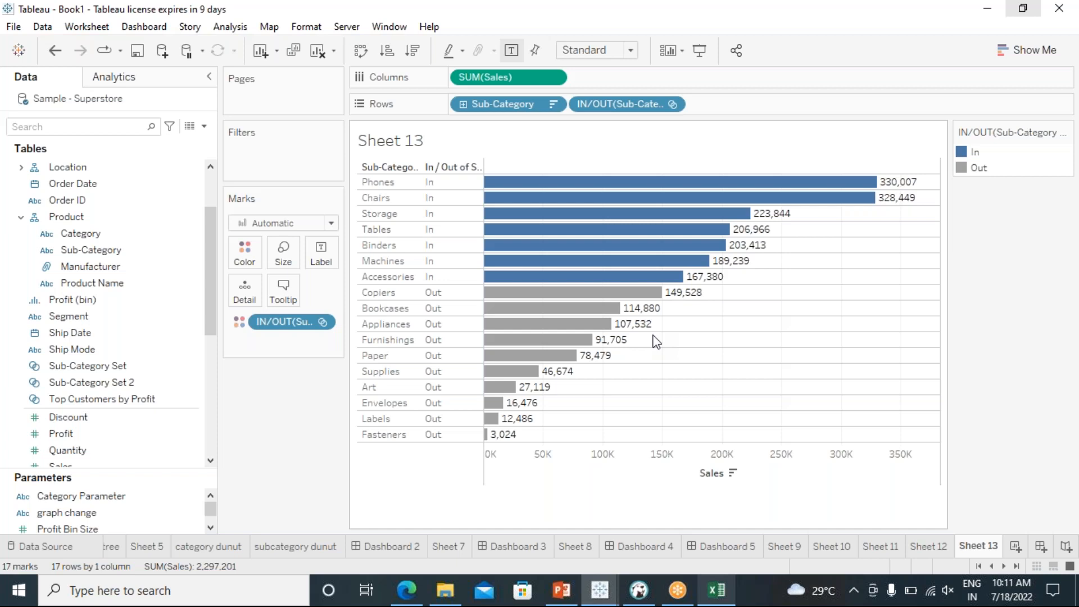
mouse_move(582, 280)
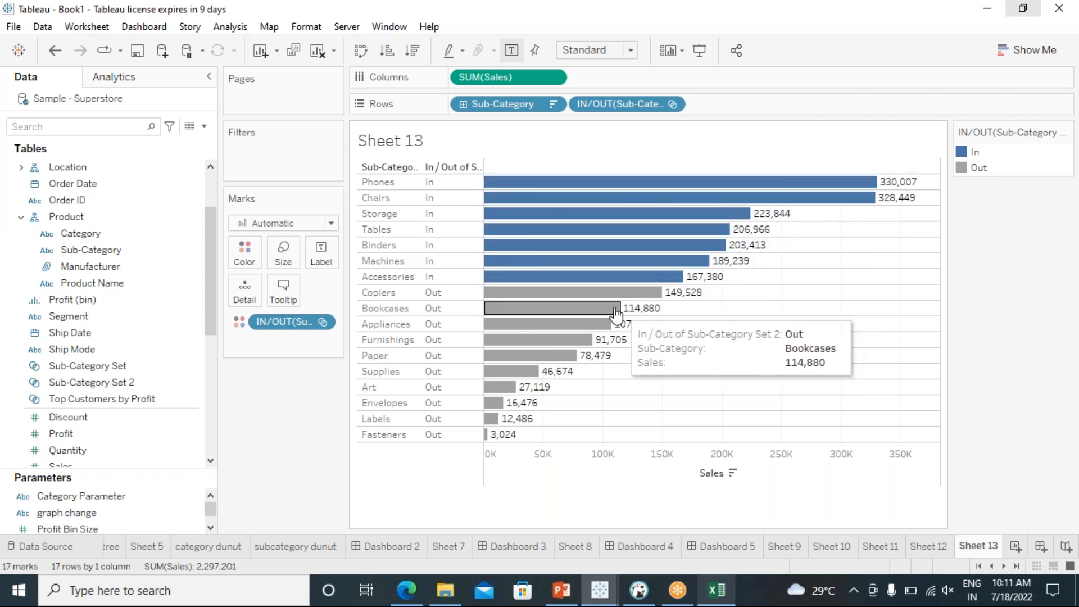
Add a new blank worksheet, and look back through the charts on Sheets 11, 10 and 9
click(1015, 550)
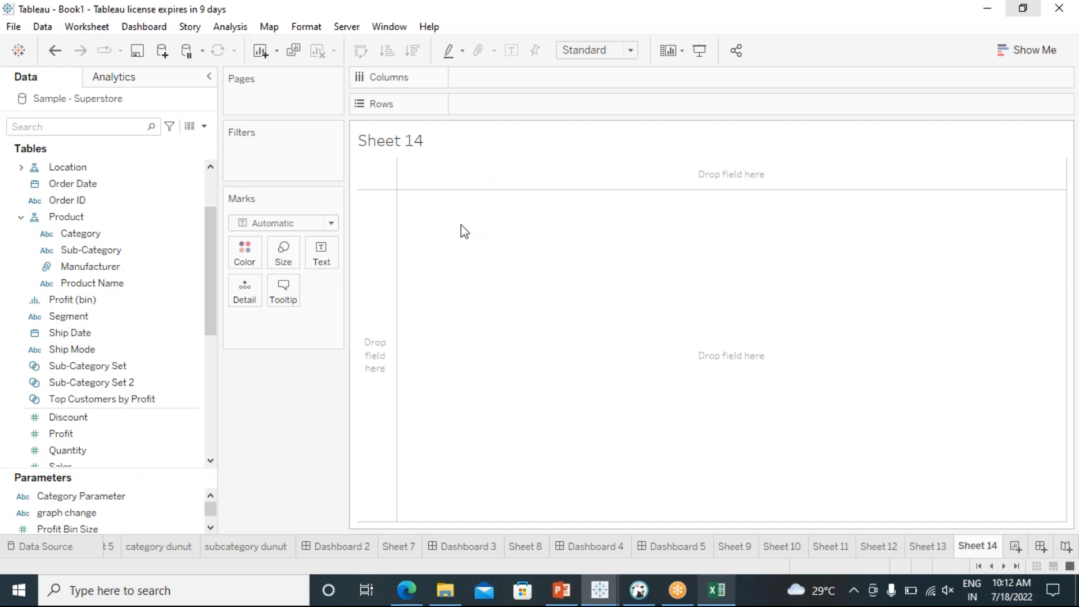
click(875, 548)
click(834, 549)
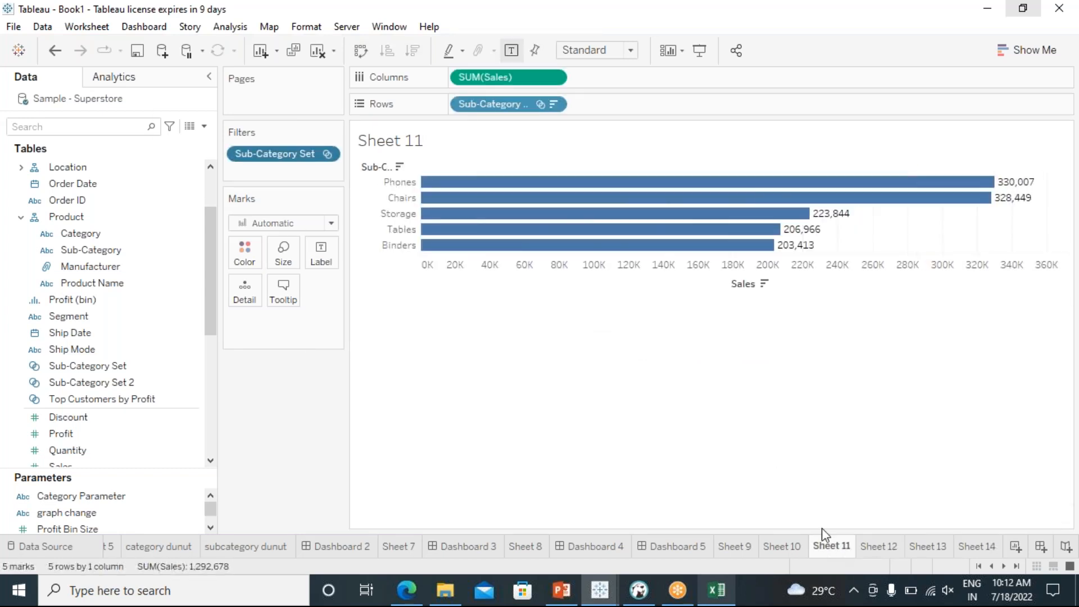
click(776, 547)
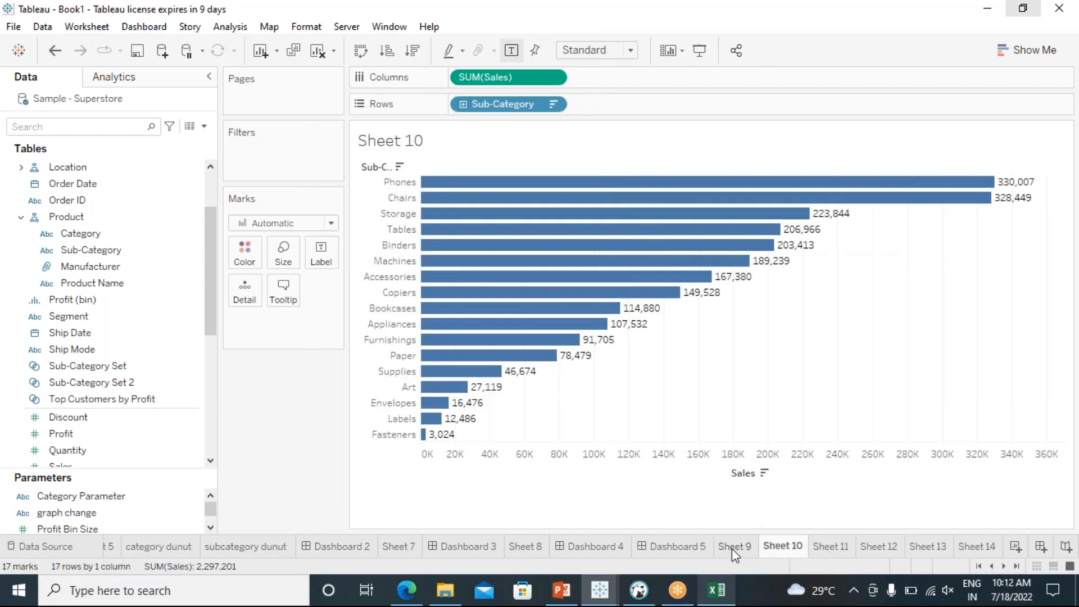
click(733, 547)
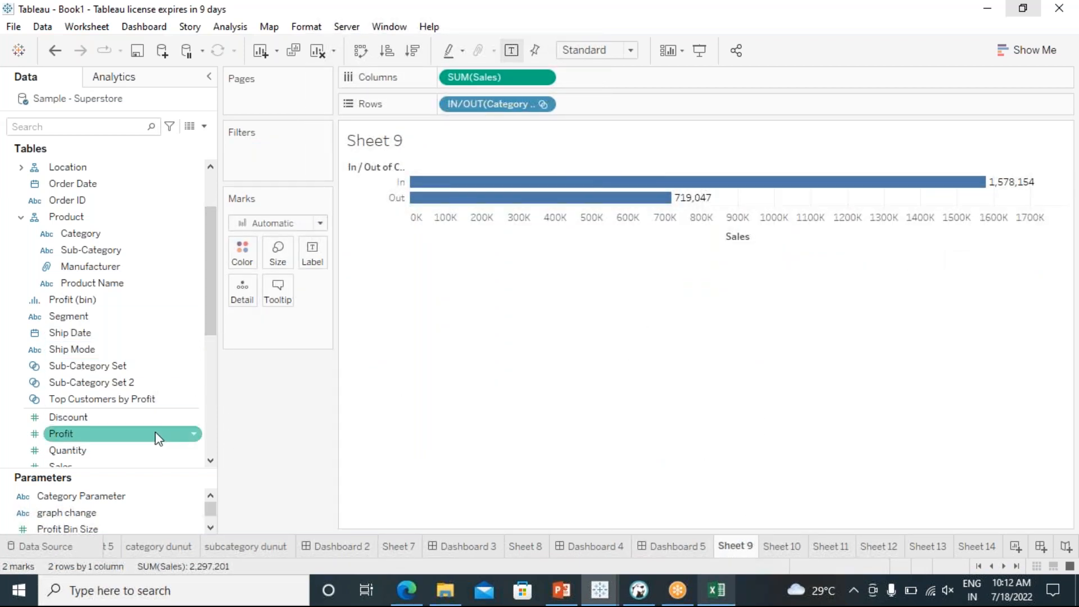
Check how the bottom5 set is defined, including its limit, field and aggregation
drag(214, 303, 213, 266)
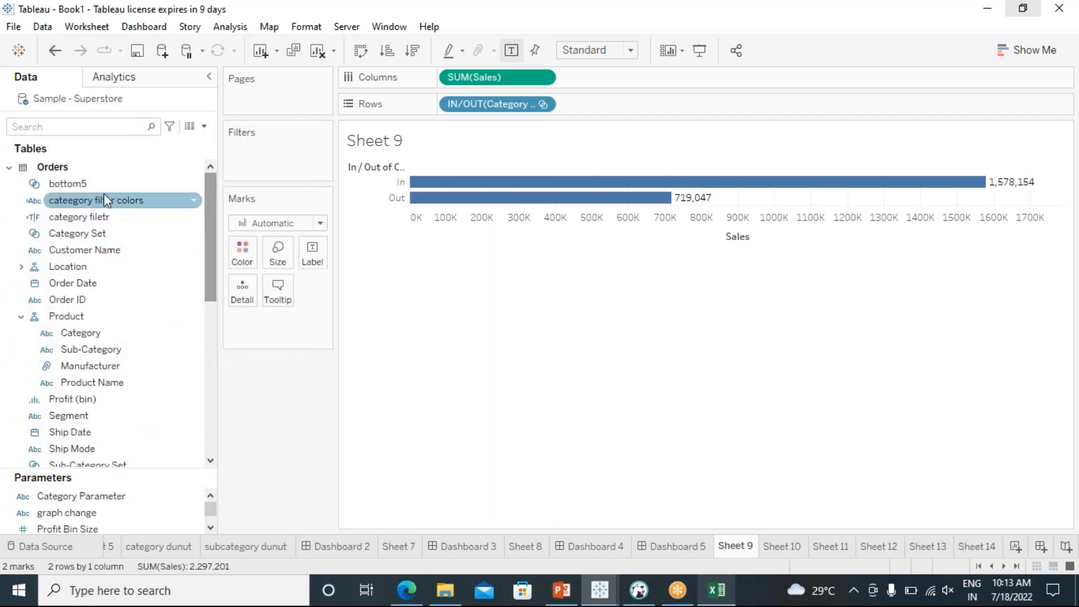
click(97, 185)
right_click(97, 185)
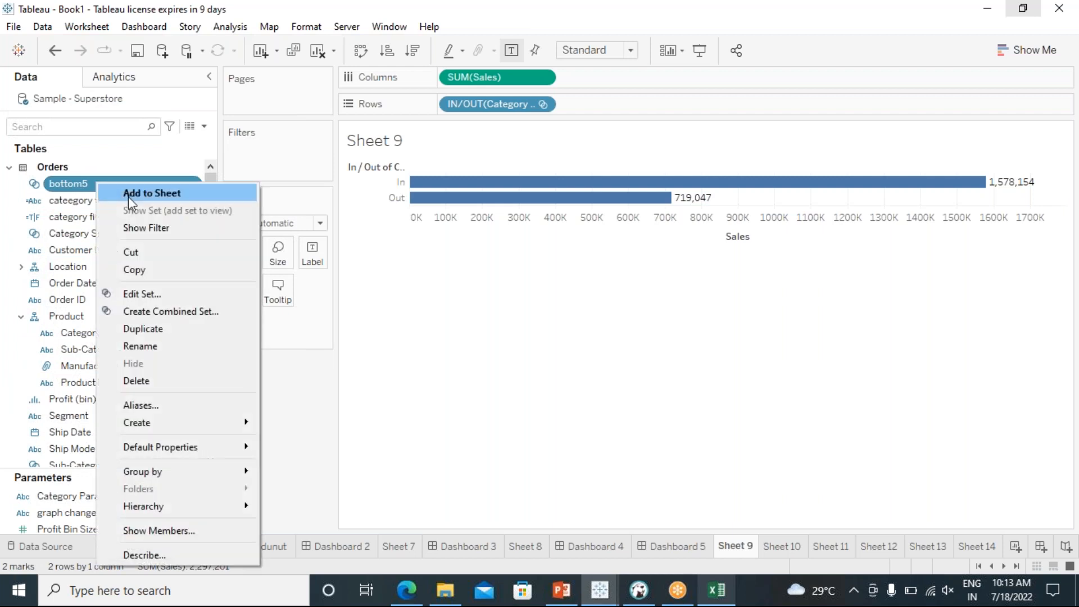
click(137, 293)
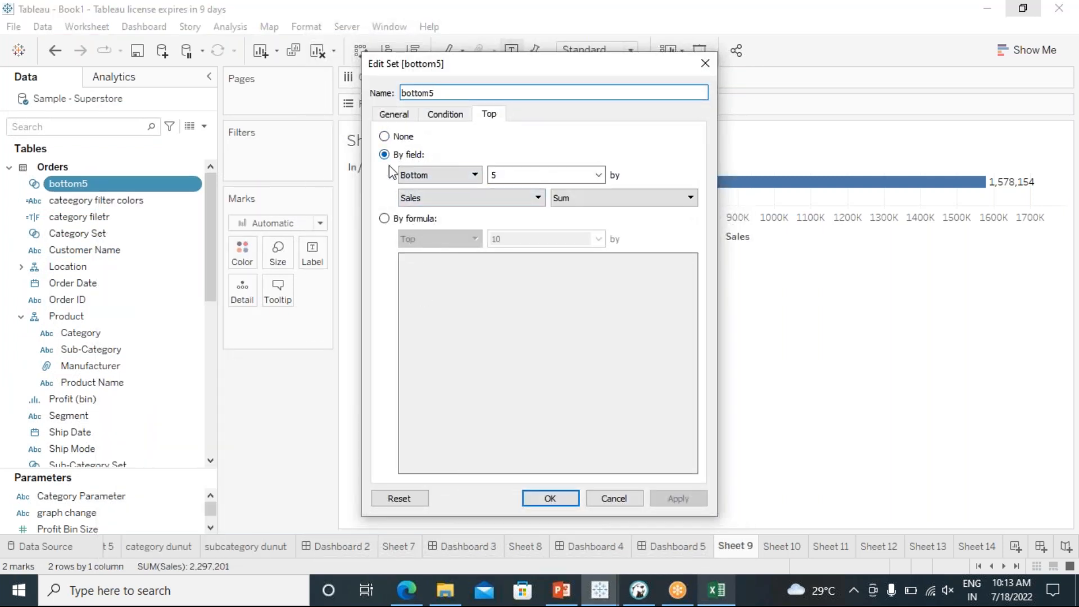
double_click(505, 174)
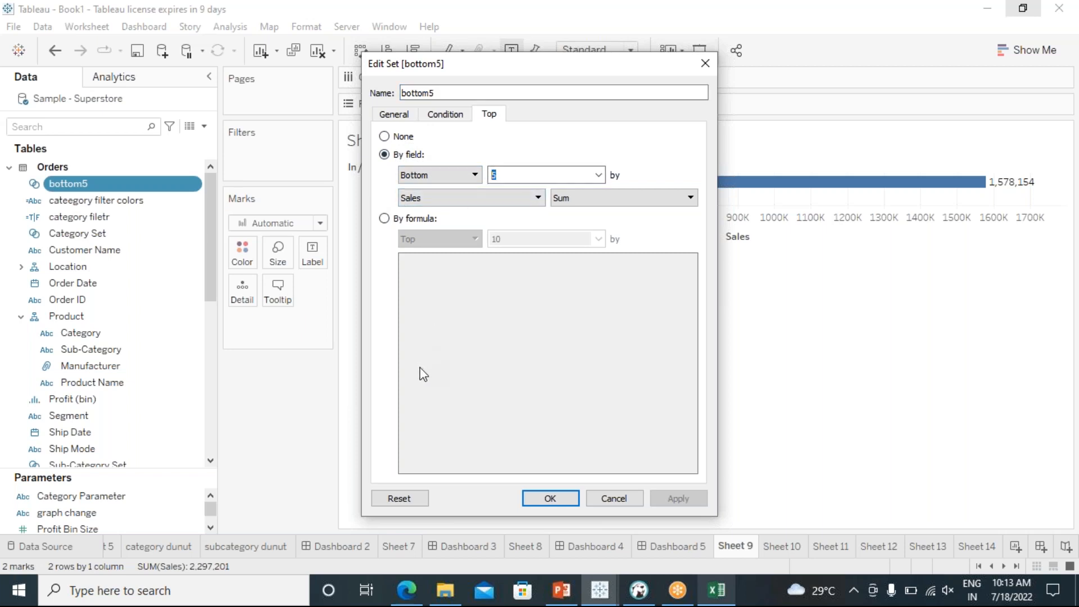
click(549, 498)
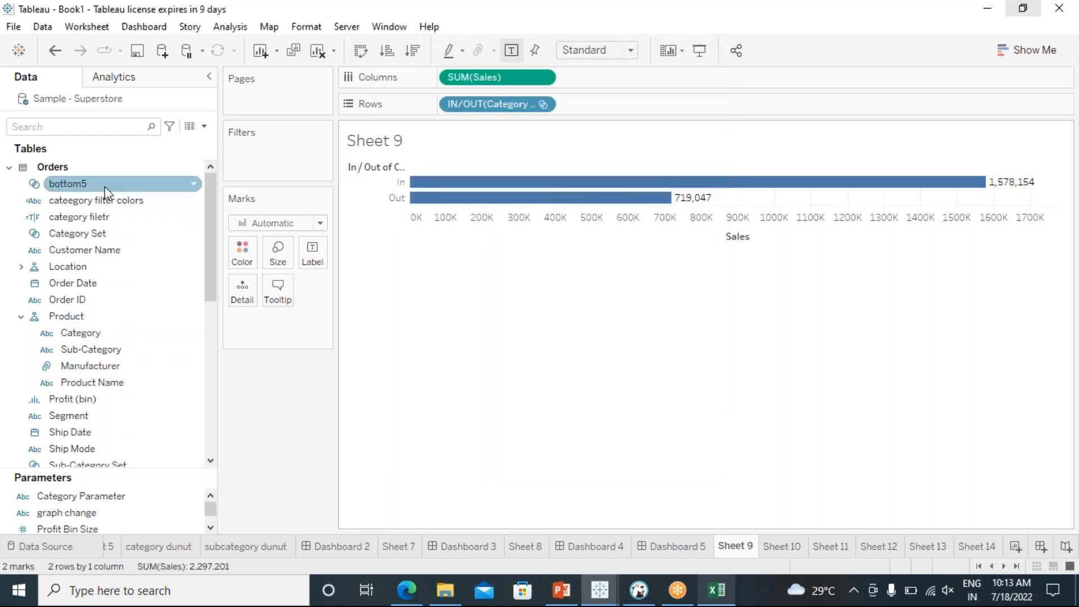
click(231, 26)
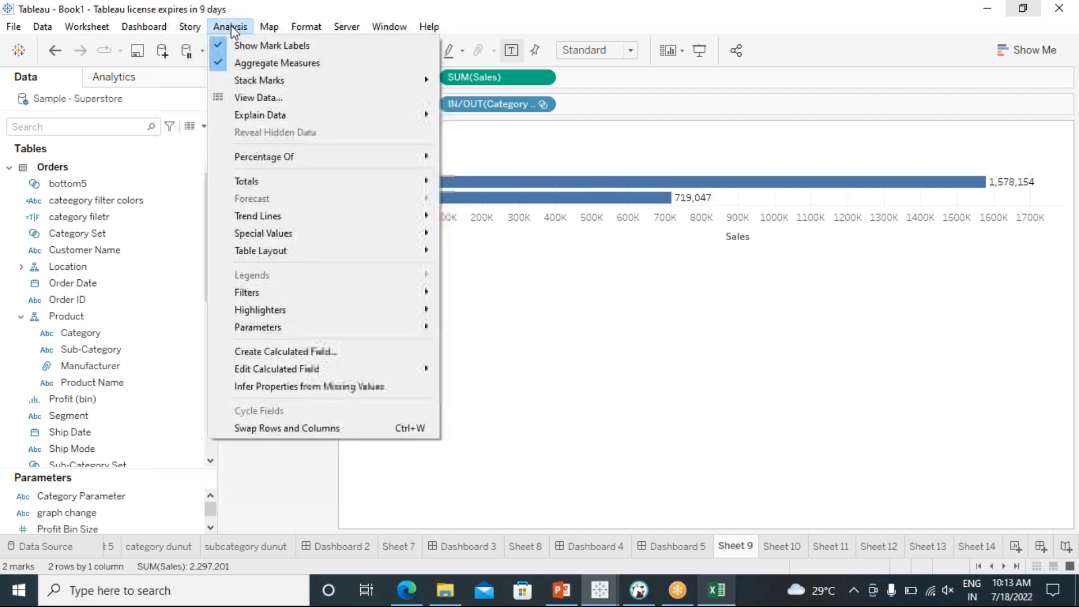
click(273, 352)
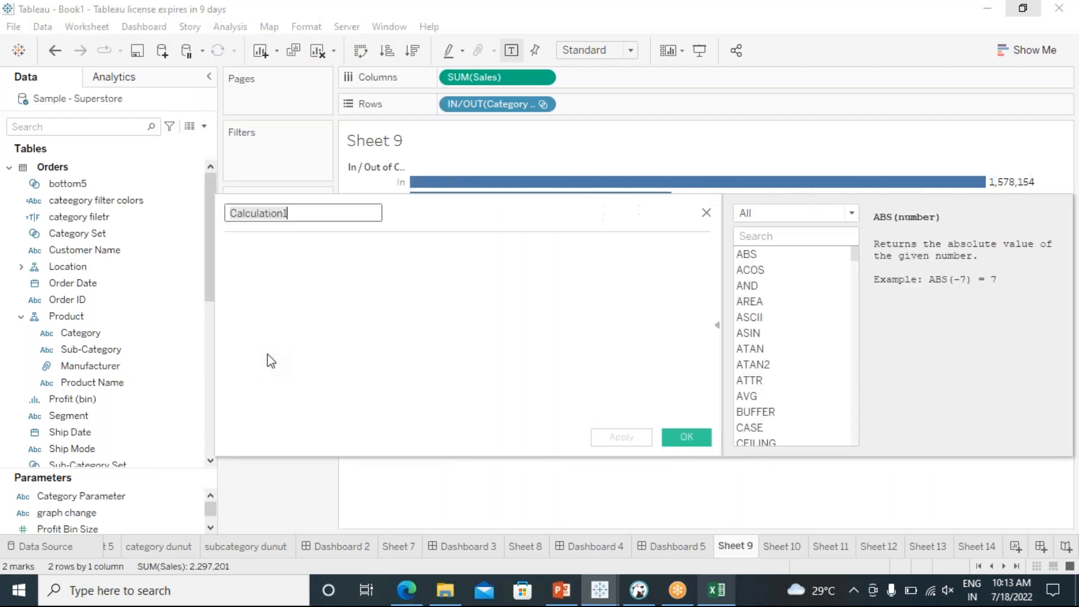
click(706, 212)
Create a set named top5 from Sub-Category, limited by field to the top 5 by Sum of Sales
click(112, 350)
right_click(111, 353)
mouse_move(218, 151)
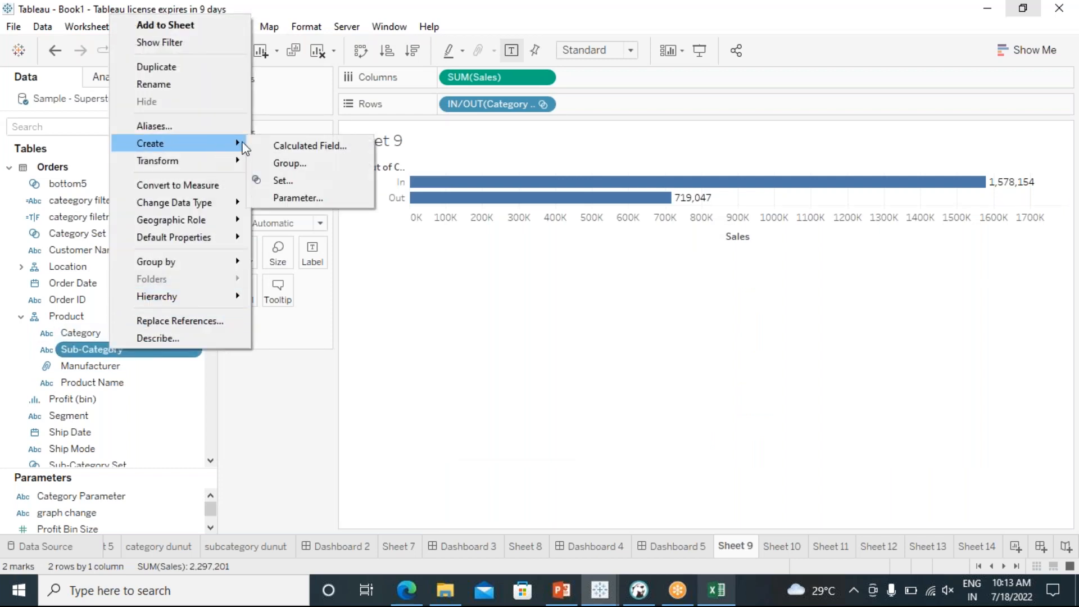
click(279, 178)
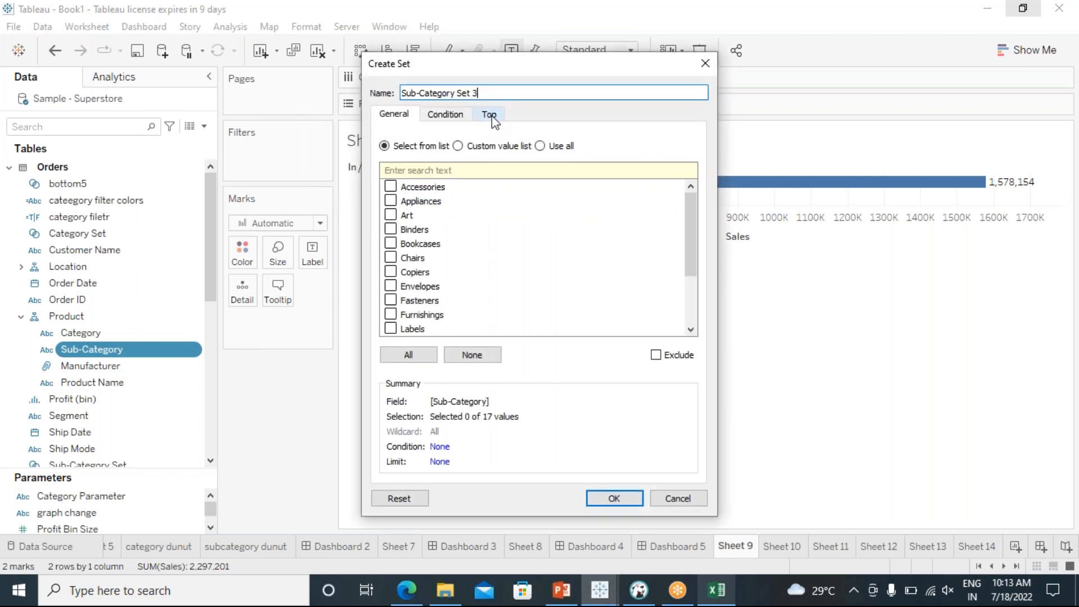
click(490, 116)
click(385, 154)
double_click(492, 174)
text(5)
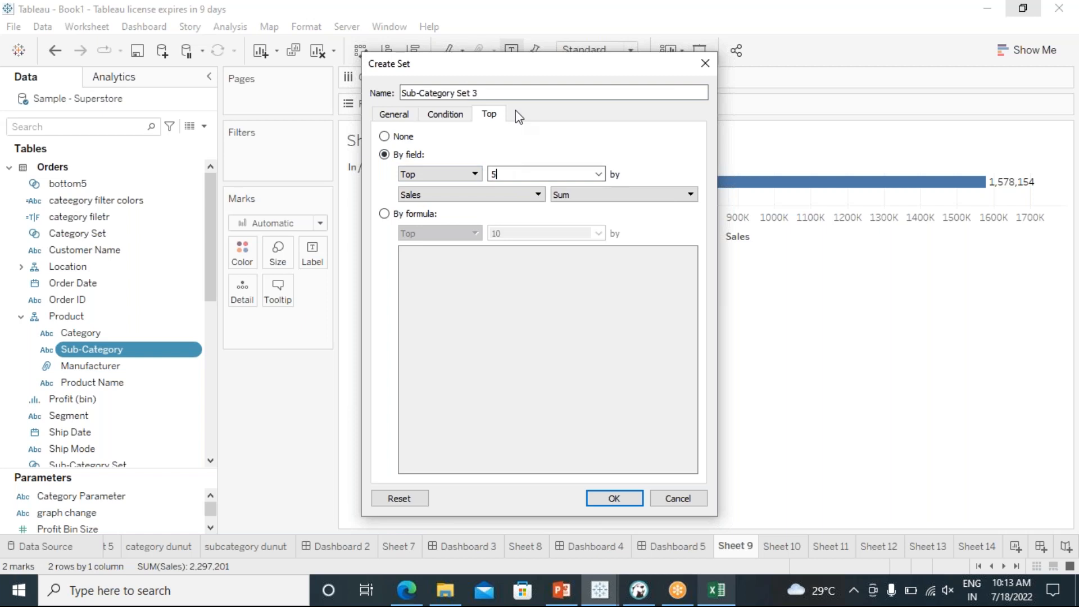
drag(495, 93, 397, 92)
text(top)
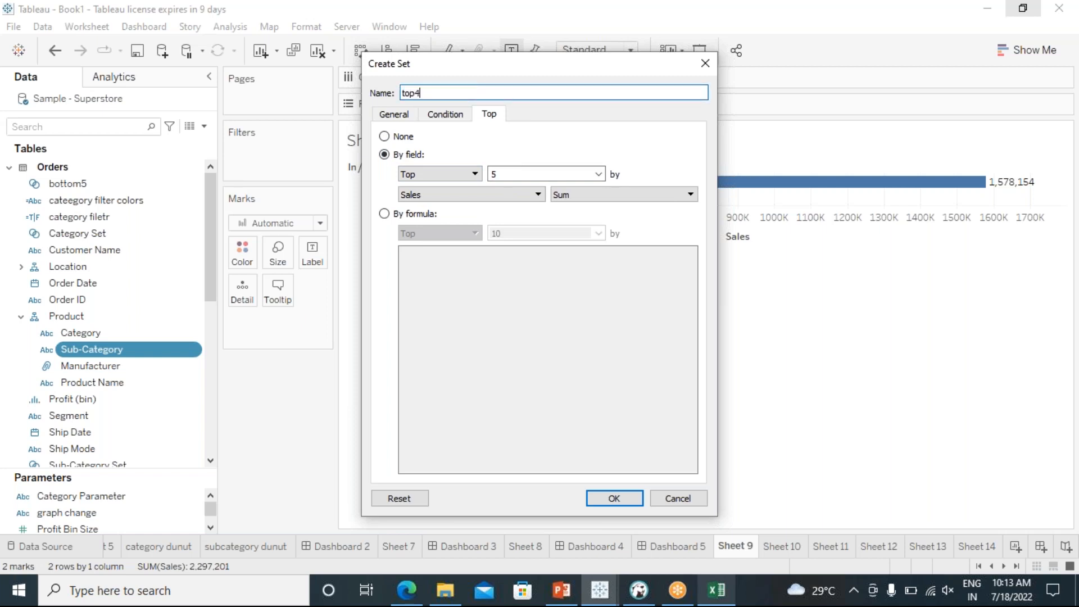
text(5)
click(613, 498)
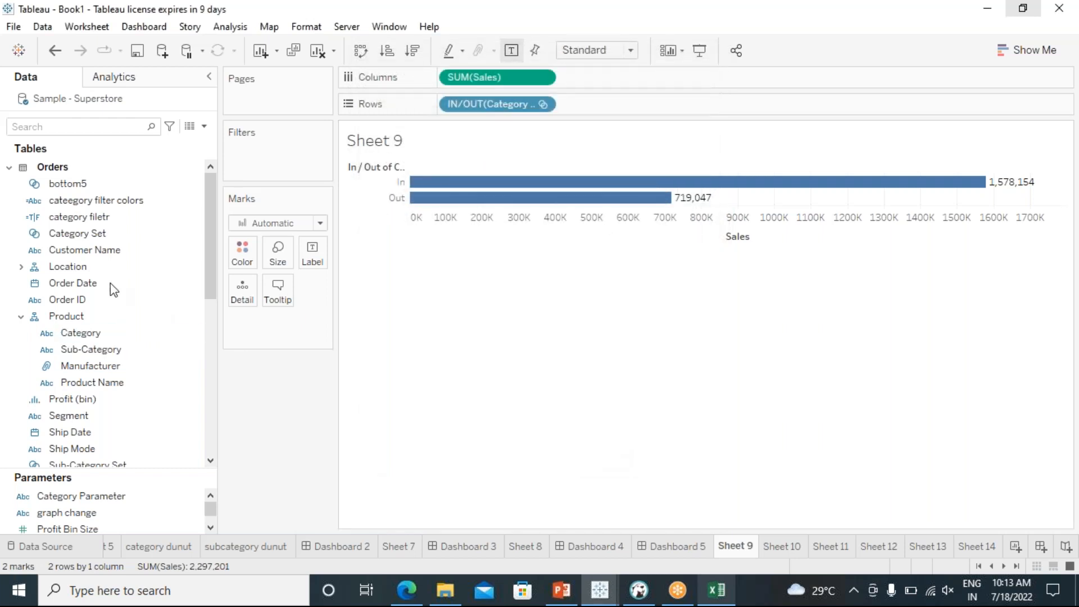
Review the limit settings of the existing bottom5 set once more
right_click(88, 183)
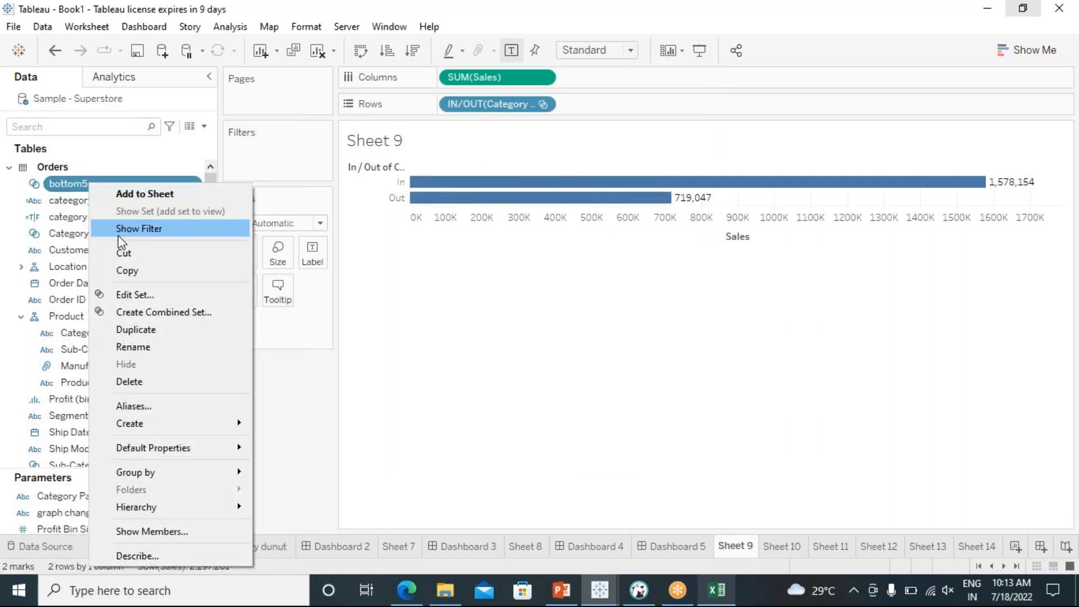
click(133, 296)
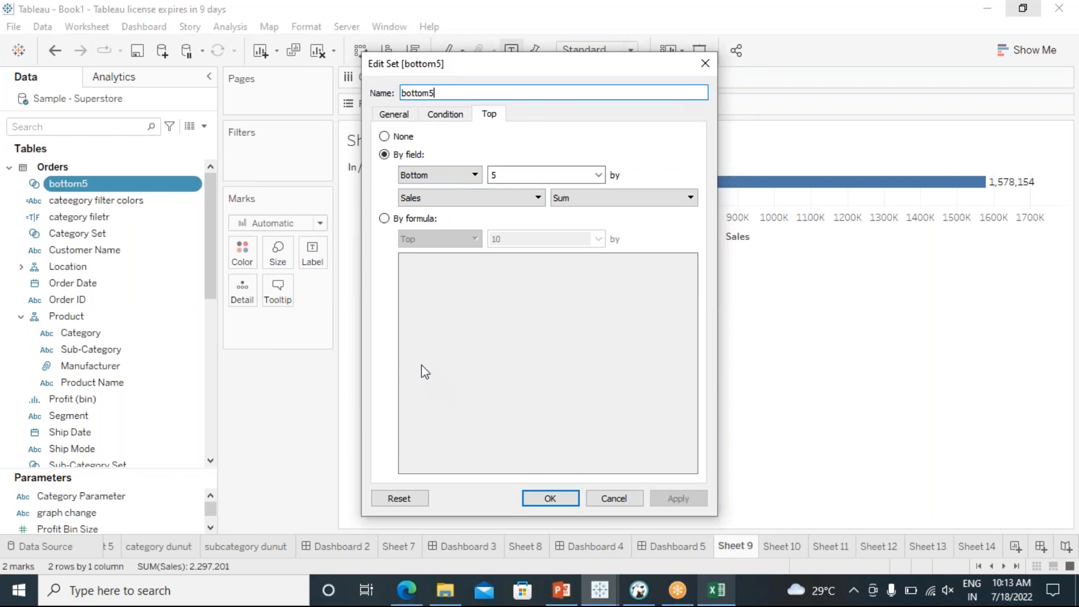
click(538, 495)
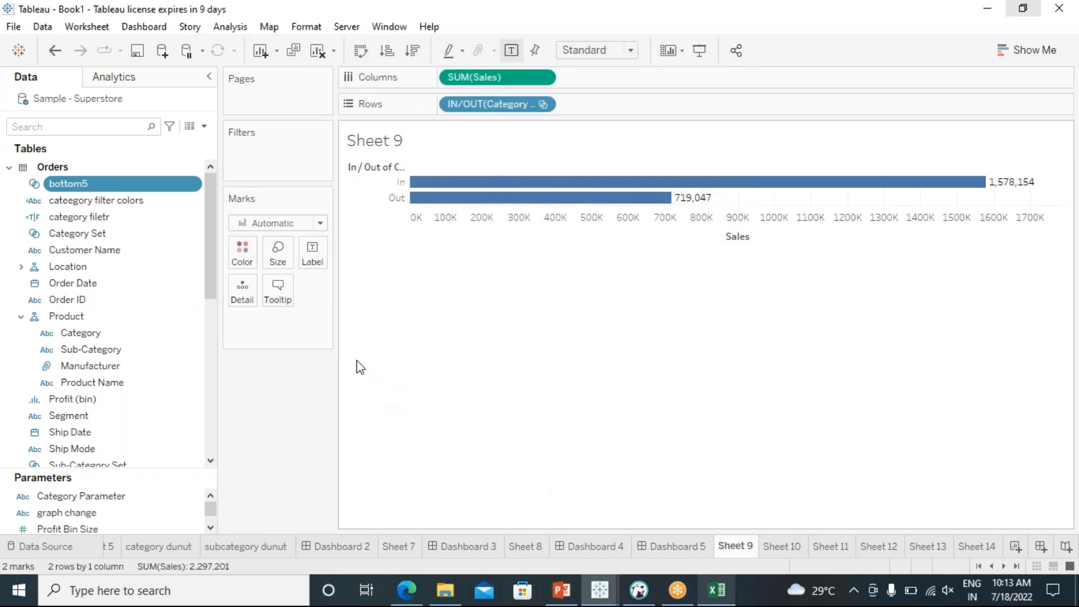
Widen the Marks card area and the Data pane for easier access to the fields
drag(371, 338, 428, 335)
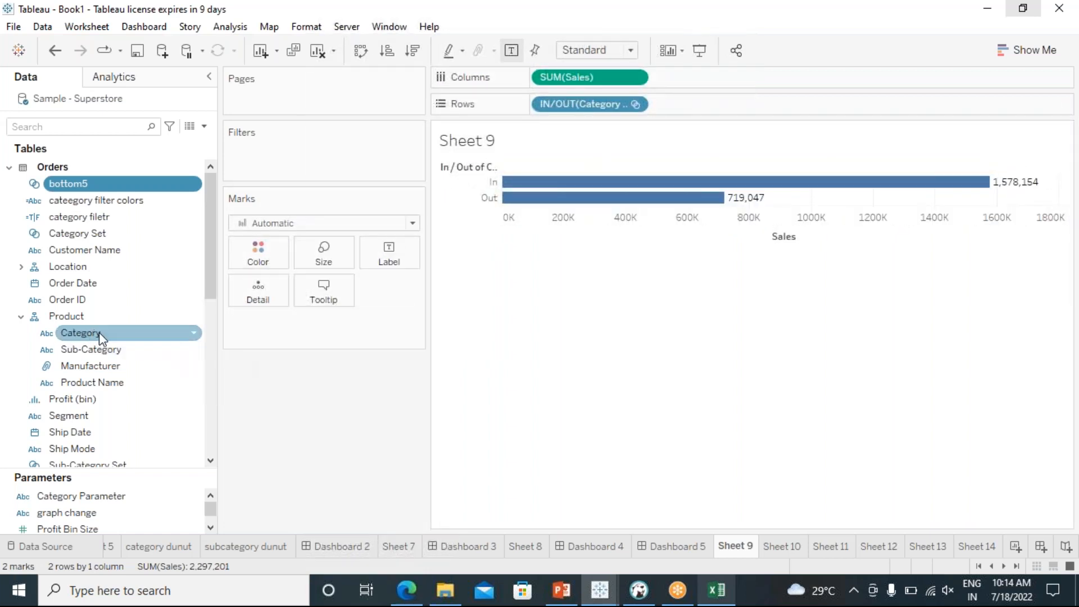
scroll(211, 254, down, 1)
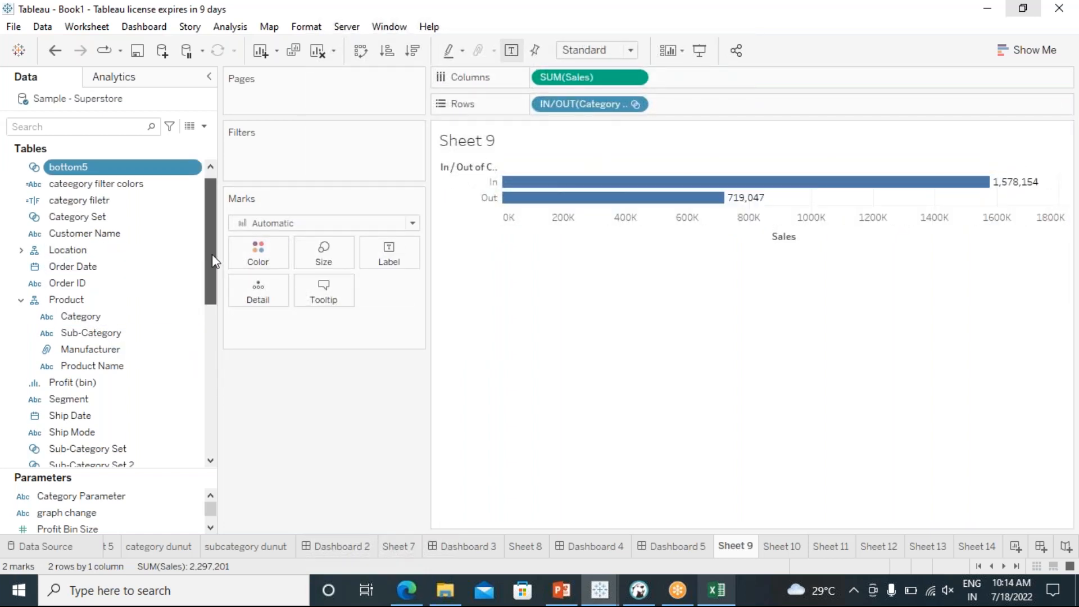
scroll(213, 259, down, 1)
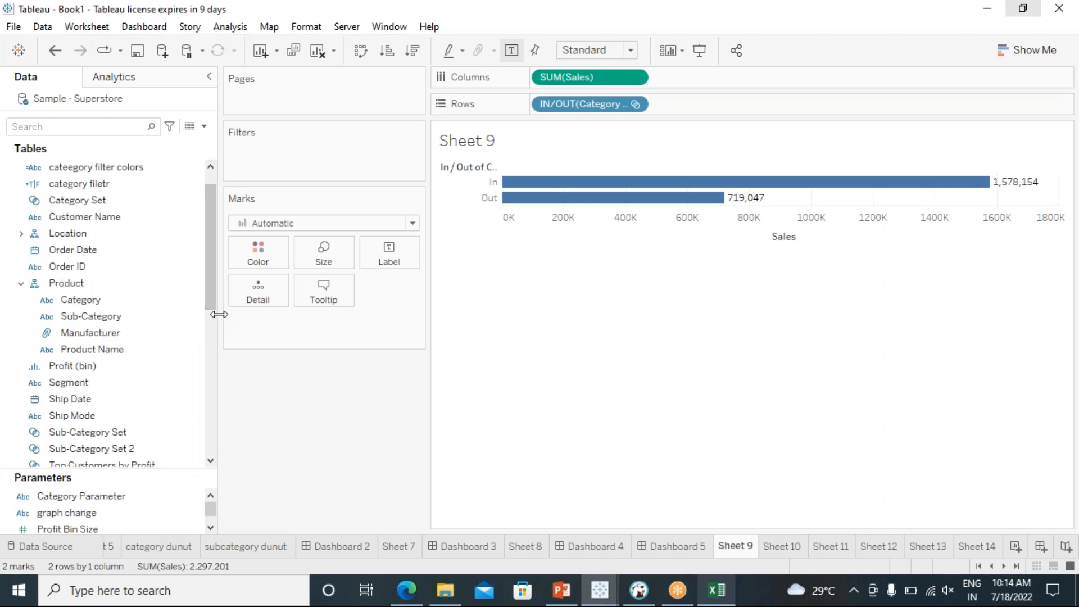
drag(219, 314, 260, 314)
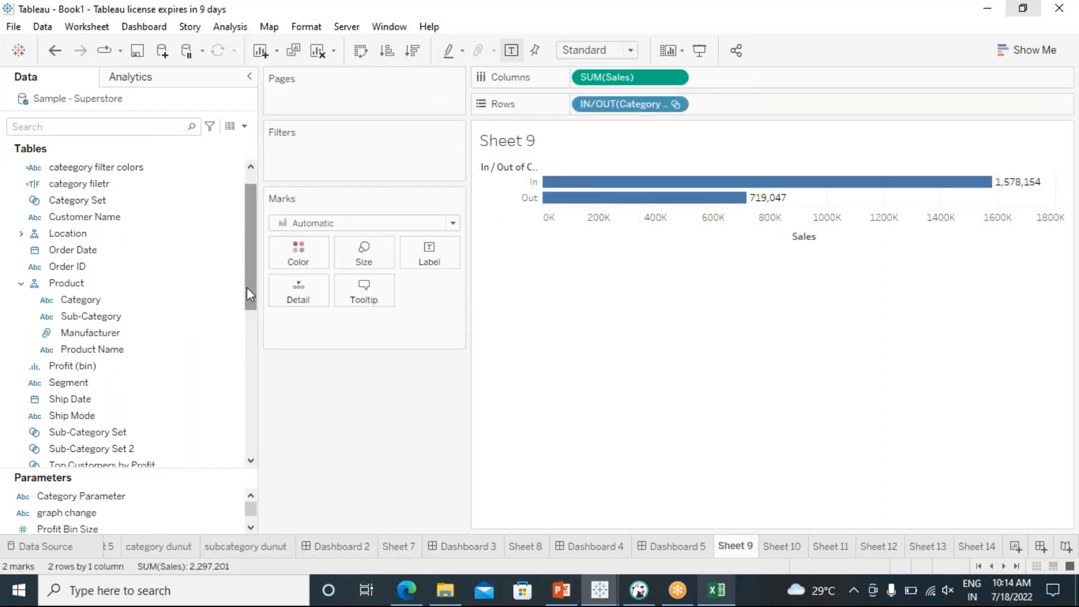
Select the bottom5 and top5 sets together and open the combined set definition for them
scroll(247, 288, up, 2)
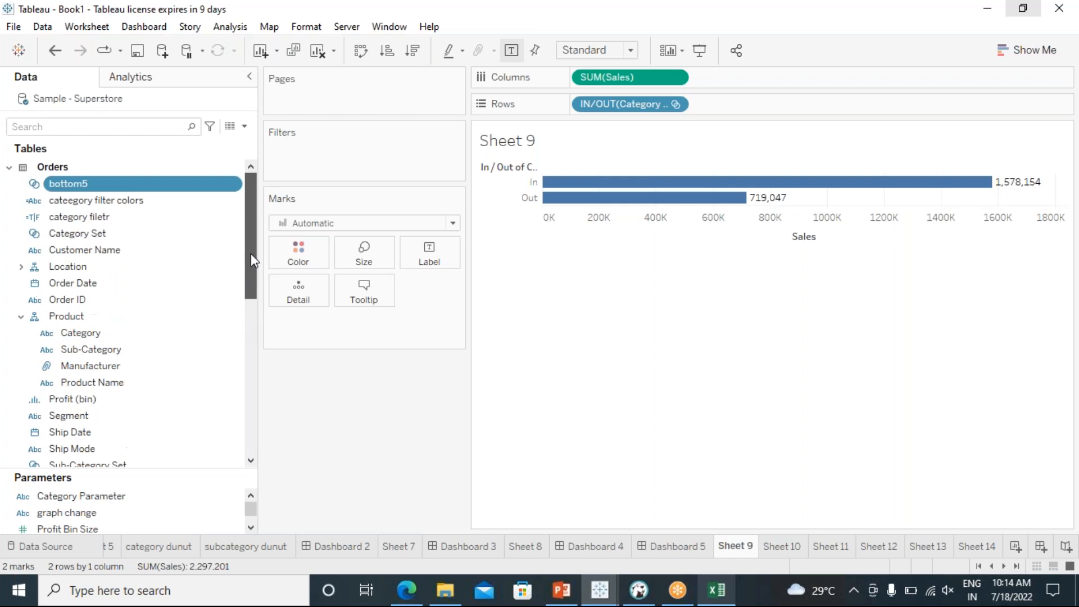
click(110, 184)
click(292, 384)
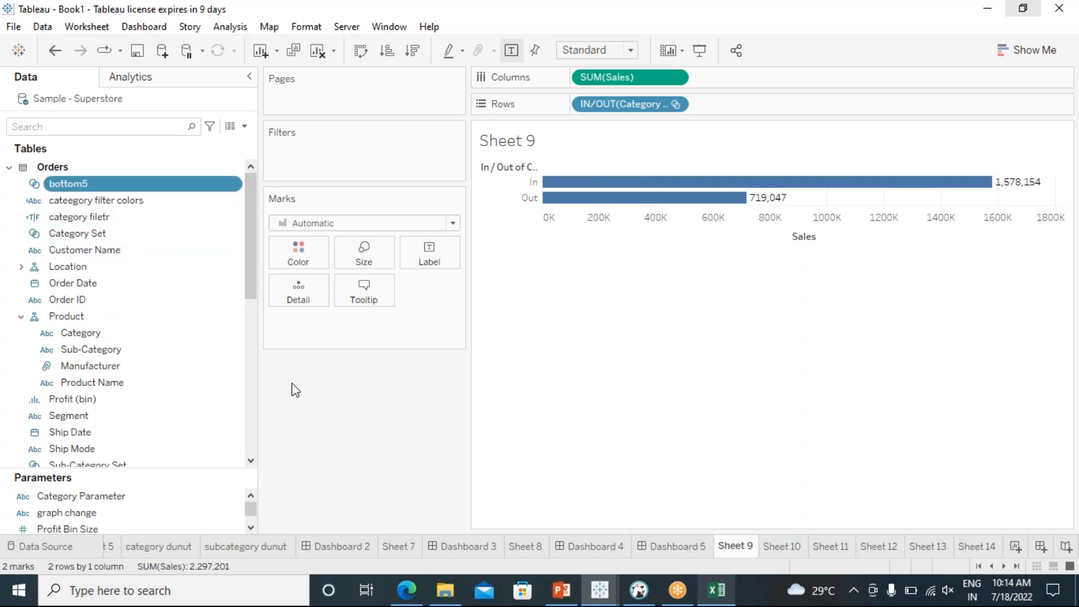
click(100, 185)
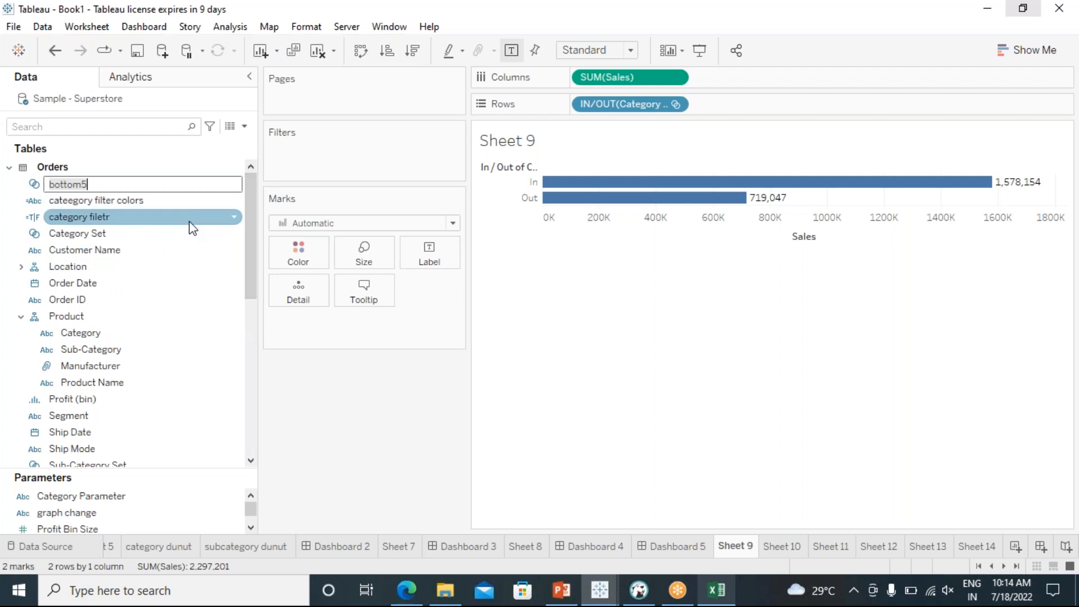
click(281, 377)
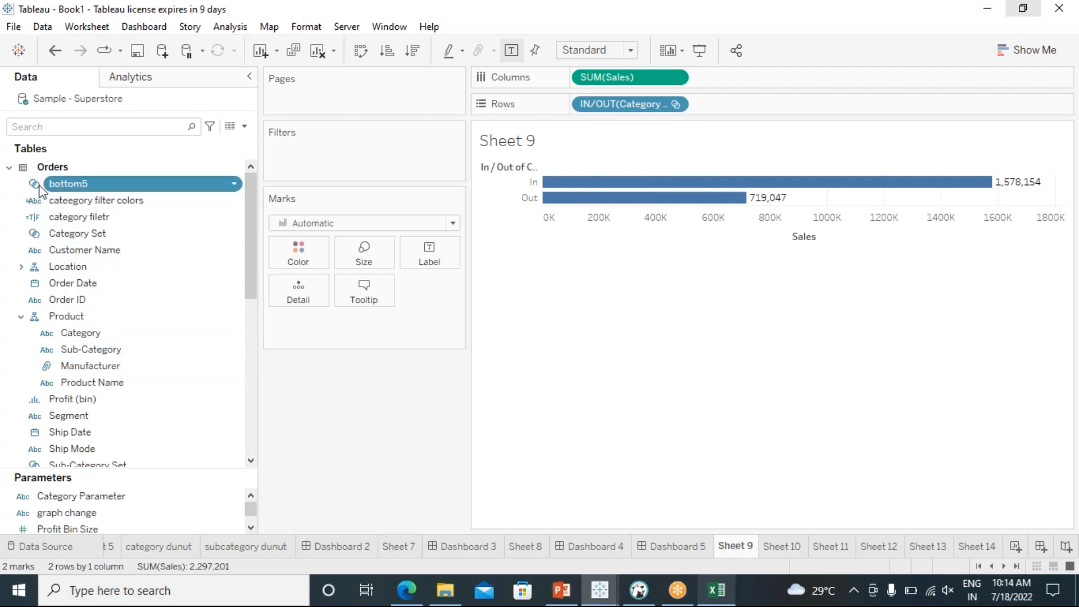
drag(246, 248, 270, 325)
click(104, 282)
click(105, 282)
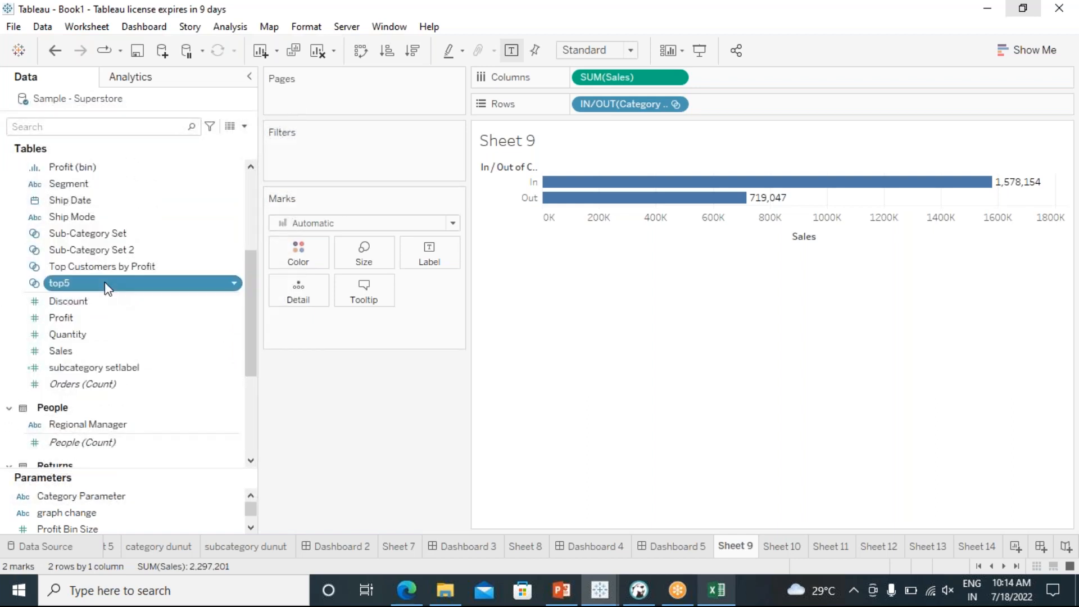
right_click(105, 282)
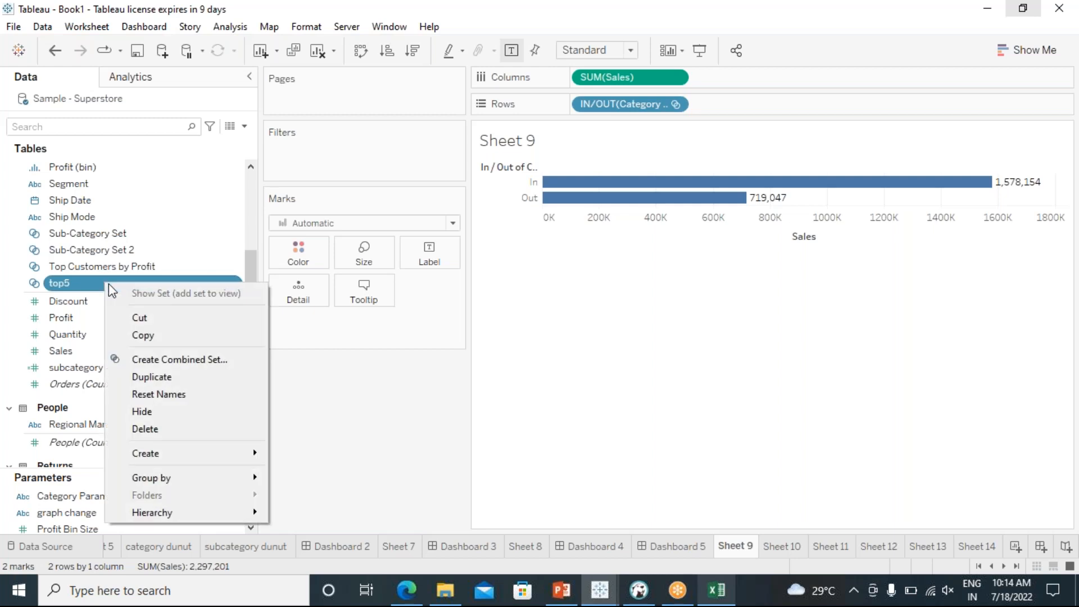
click(218, 360)
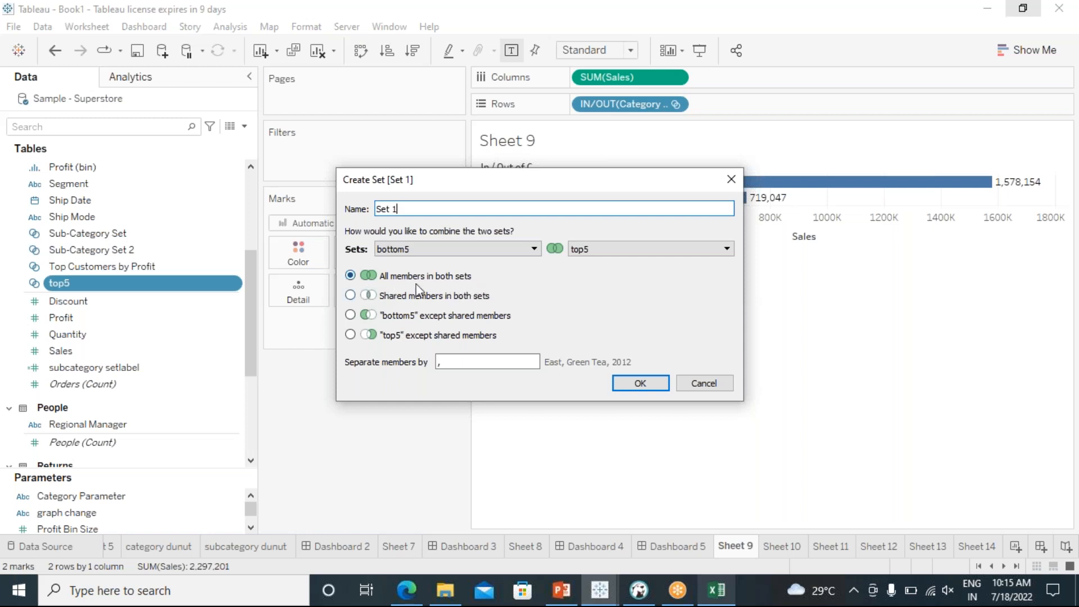
Name the combined set top/bottom -5 and create it with all members in both sets
triple_click(404, 204)
text(top)
key(BackSpace)
text(p5$bottom)
key(BackSpace)
key(BackSpace)
key(BackSpace)
key(BackSpace)
key(BackSpace)
key(BackSpace)
key(BackSpace)
key(BackSpace)
text(/bottom -5)
click(628, 385)
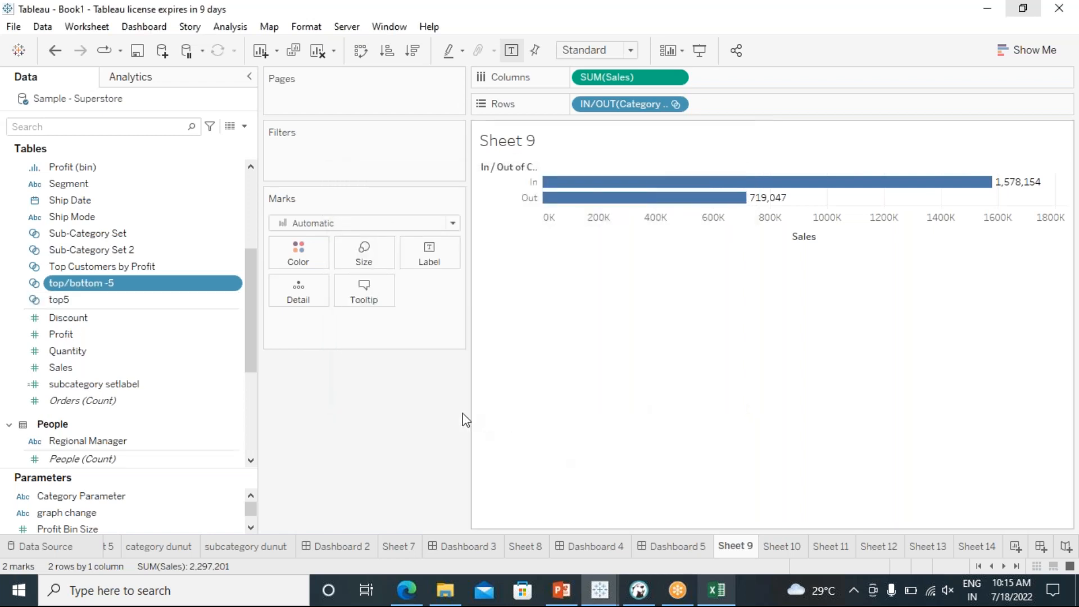
Build a text table on a new worksheet with the top/bottom -5 set's In/Out membership as rows and Sum of Sales as values
click(1019, 548)
mouse_move(90, 283)
mouse_down()
mouse_move(429, 247)
mouse_move(514, 119)
mouse_move(562, 105)
mouse_up()
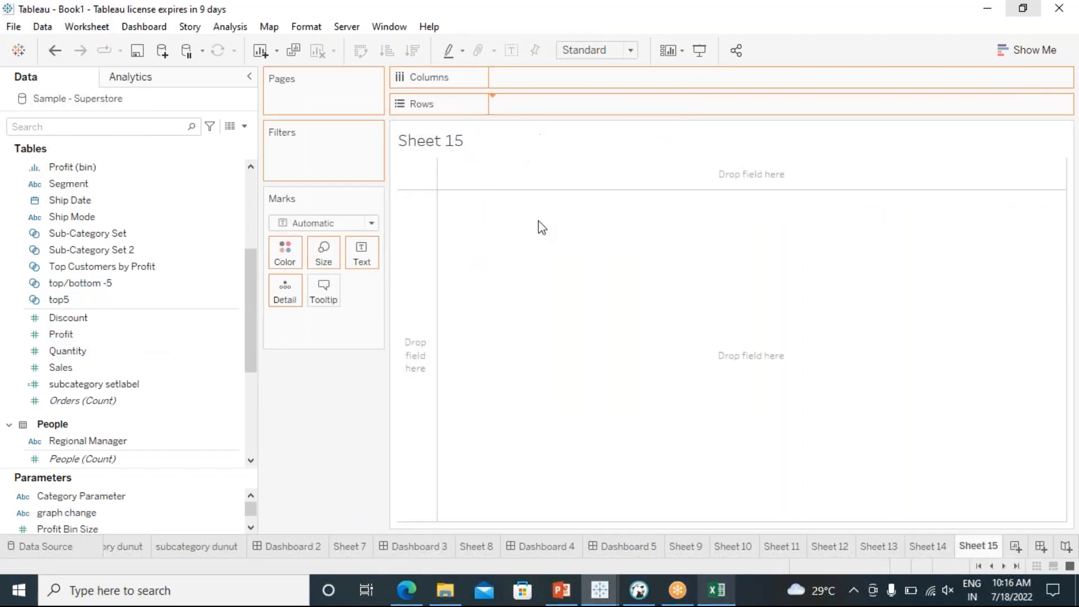
click(100, 366)
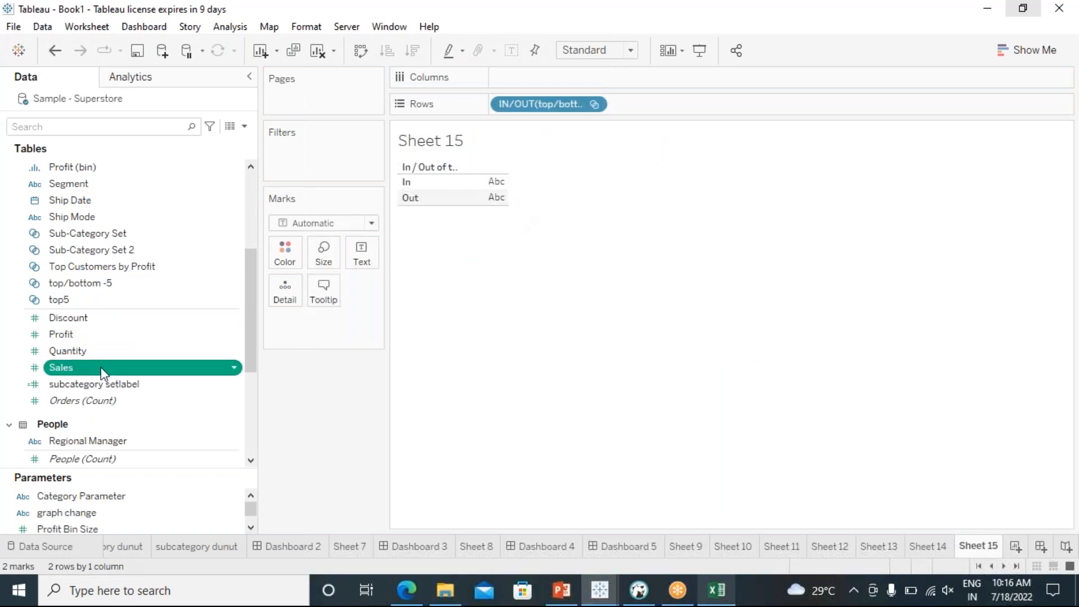
double_click(100, 366)
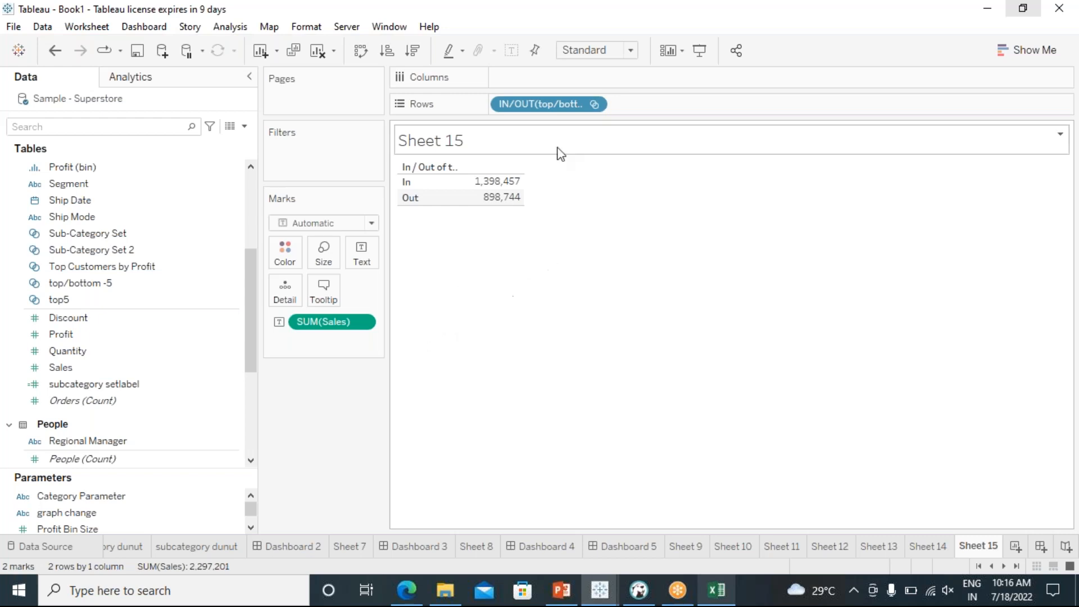
mouse_move(524, 184)
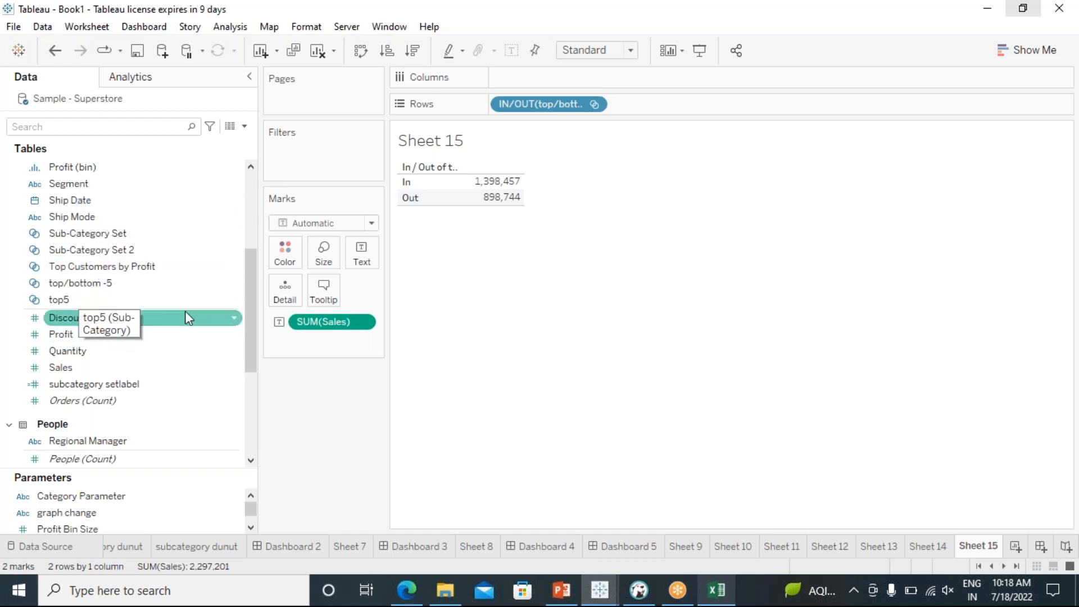
Show the individual members of the top/bottom -5 set in the rows instead of its In/Out grouping
scroll(184, 301, up, 3)
scroll(184, 290, up, 4)
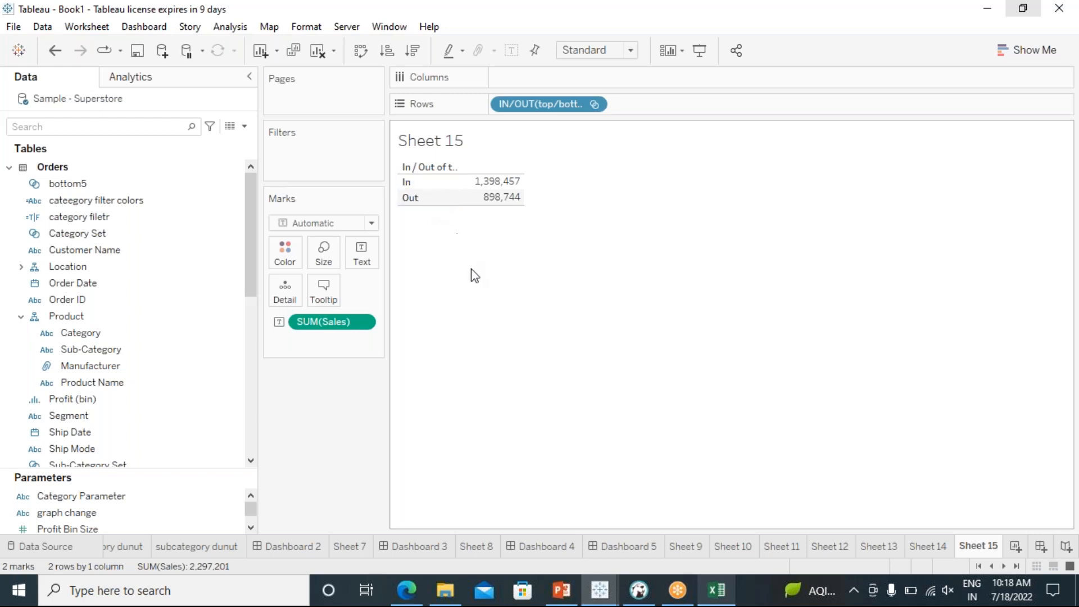
click(226, 309)
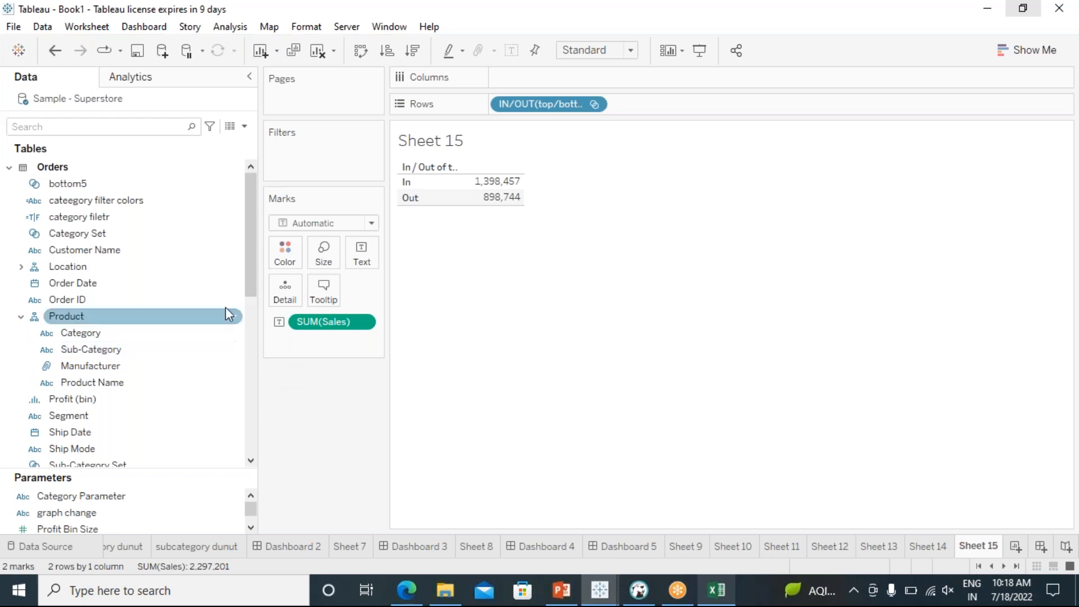
click(593, 104)
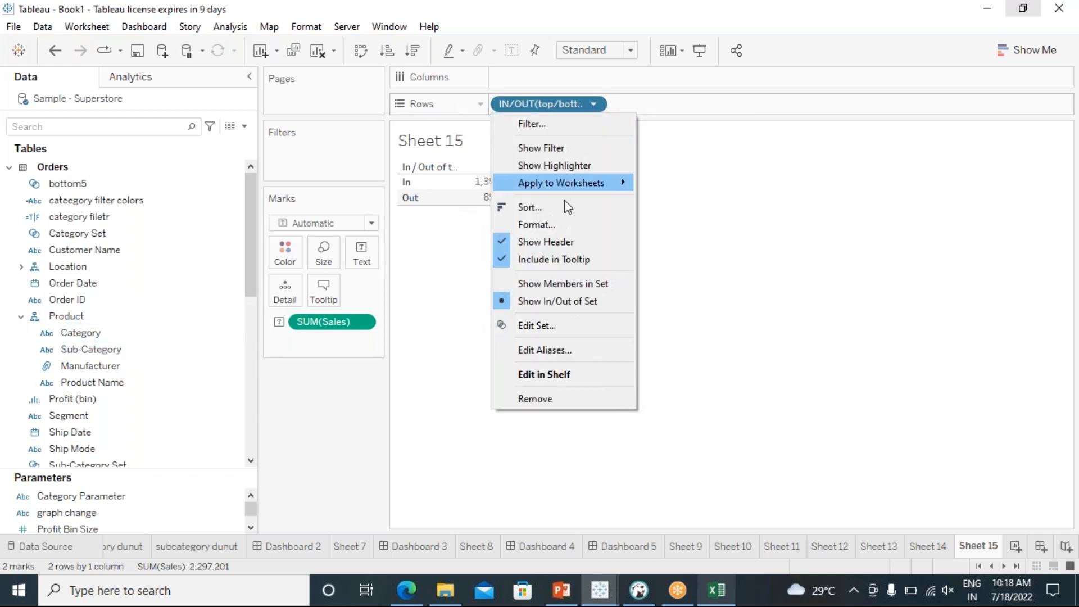
click(517, 284)
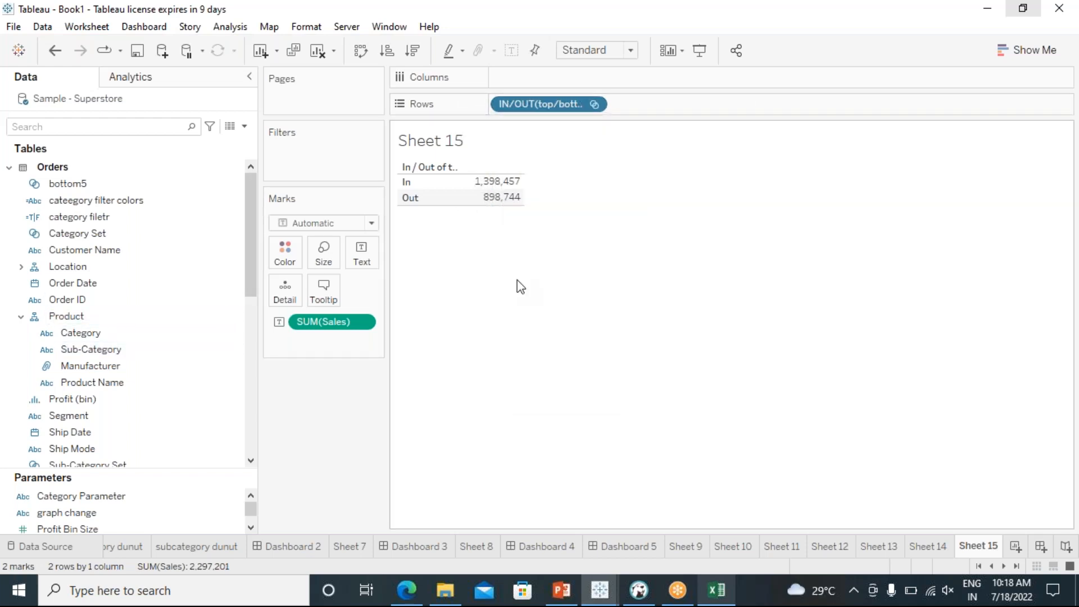
Sort the set members by descending sales and turn the table into horizontal Sum of Sales bars with value labels
click(413, 52)
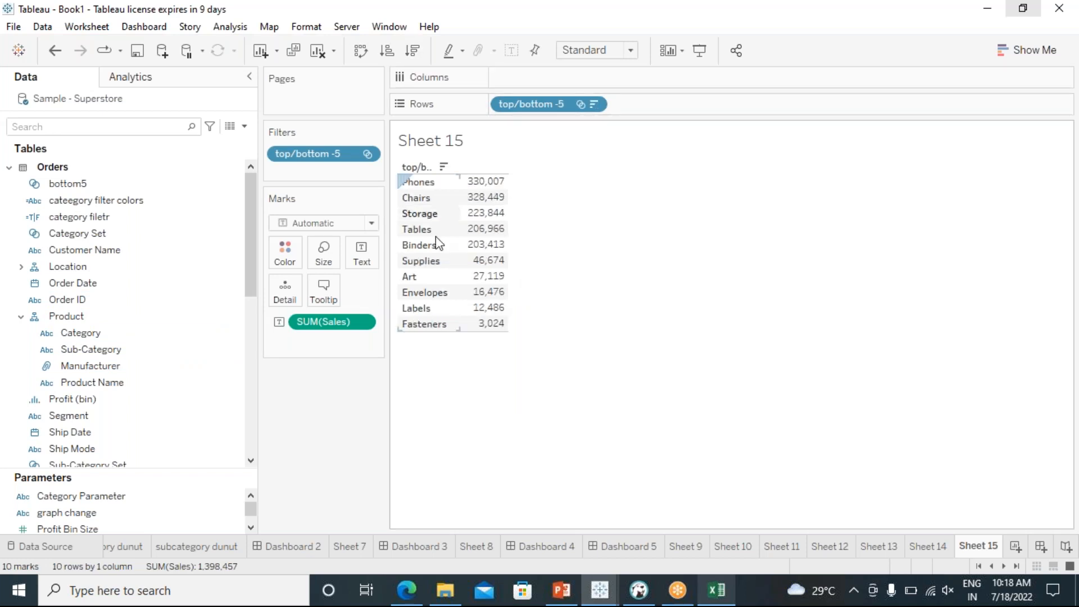
drag(336, 327, 583, 79)
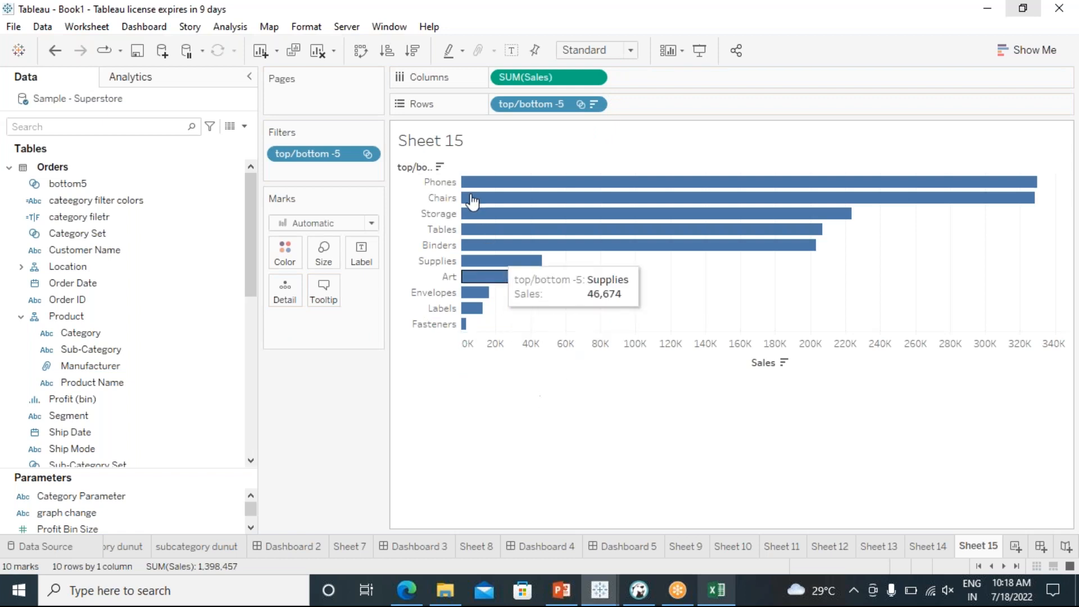
click(509, 54)
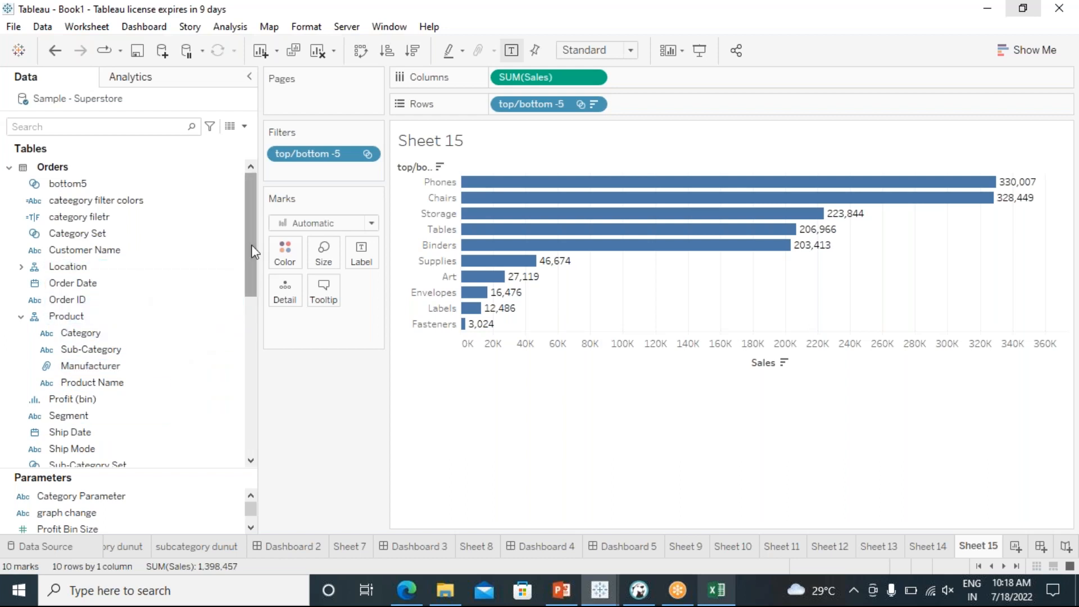
Try colouring the bars by In/Out membership of the top5 set, hide its legend, and remove the colouring again
drag(247, 244, 249, 294)
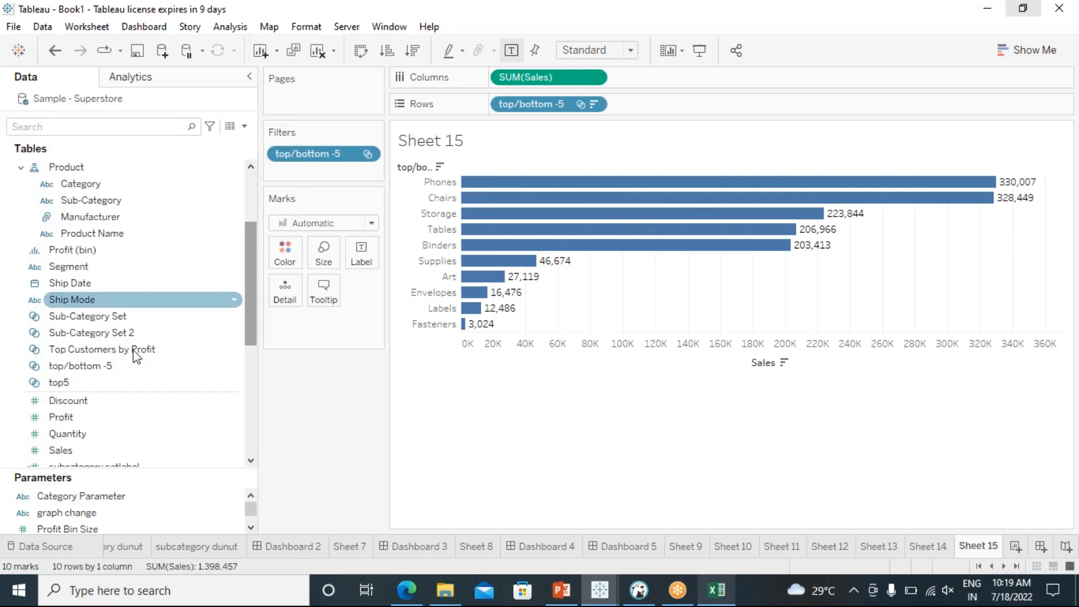
drag(57, 382, 279, 248)
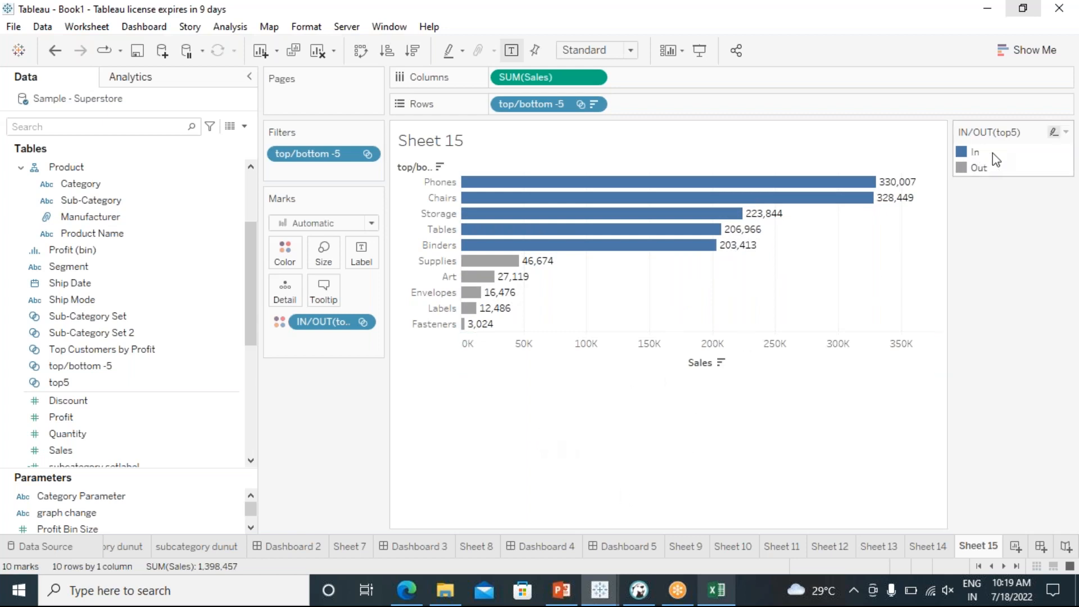
click(1065, 132)
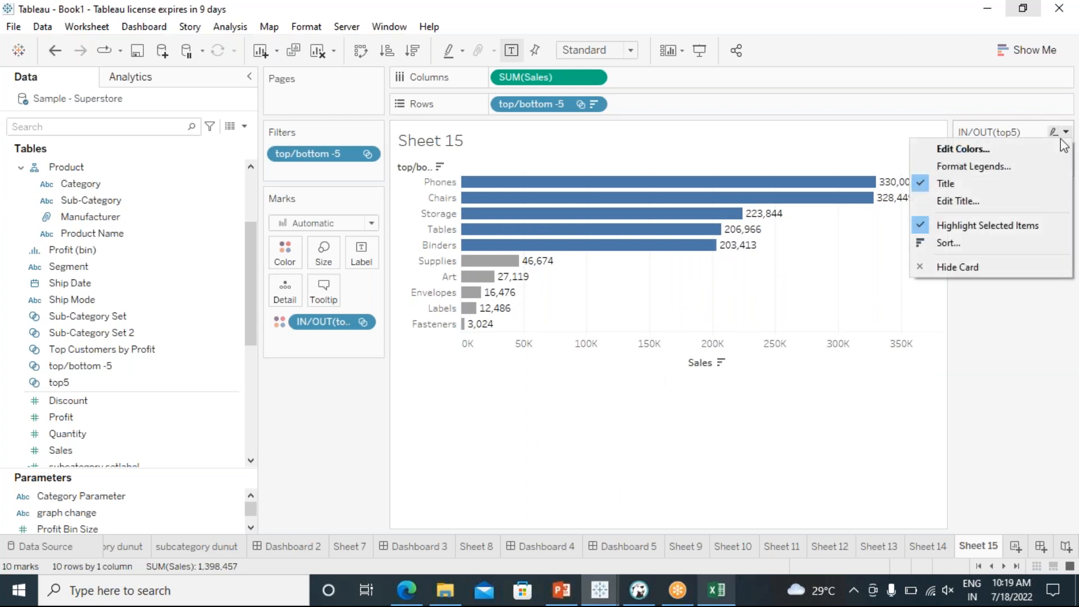
click(979, 257)
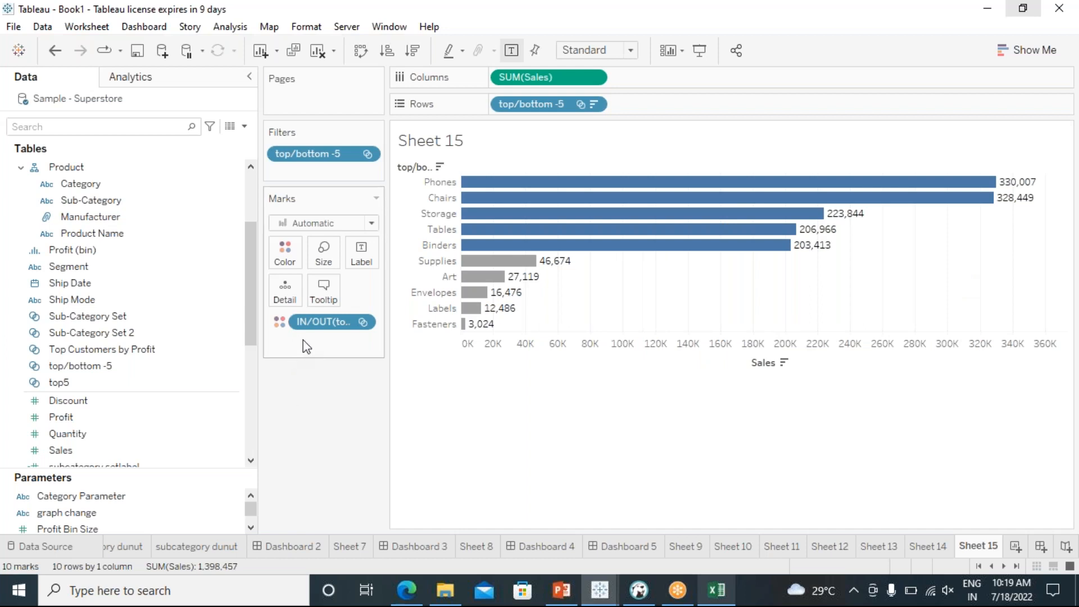
drag(320, 322, 154, 410)
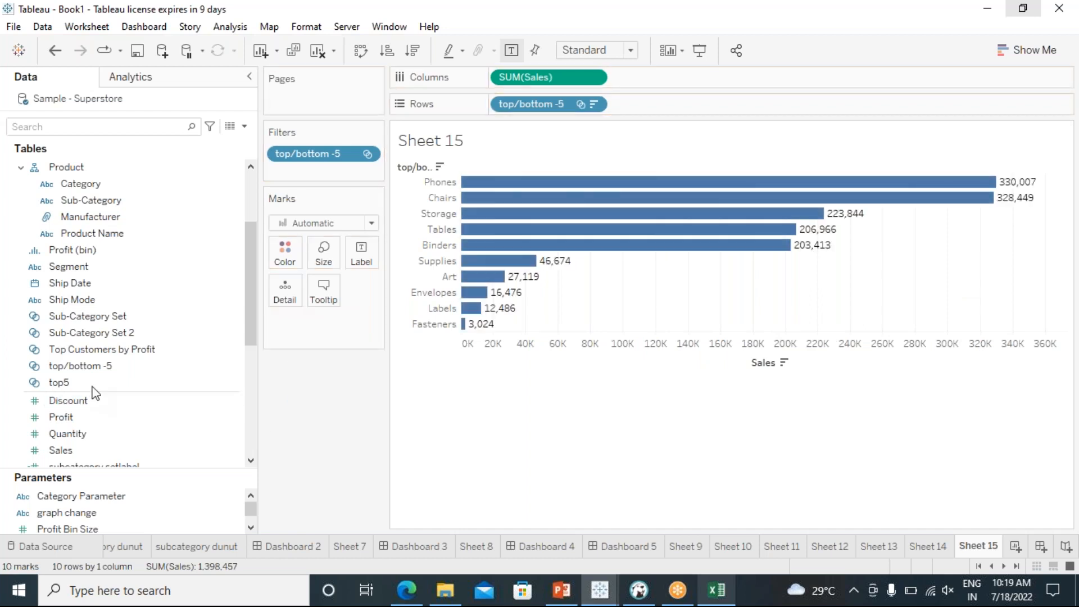
Try colouring the bars by In/Out membership of the bottom5 set, and take that set off the marks again
scroll(124, 356, up, 3)
drag(63, 188, 281, 253)
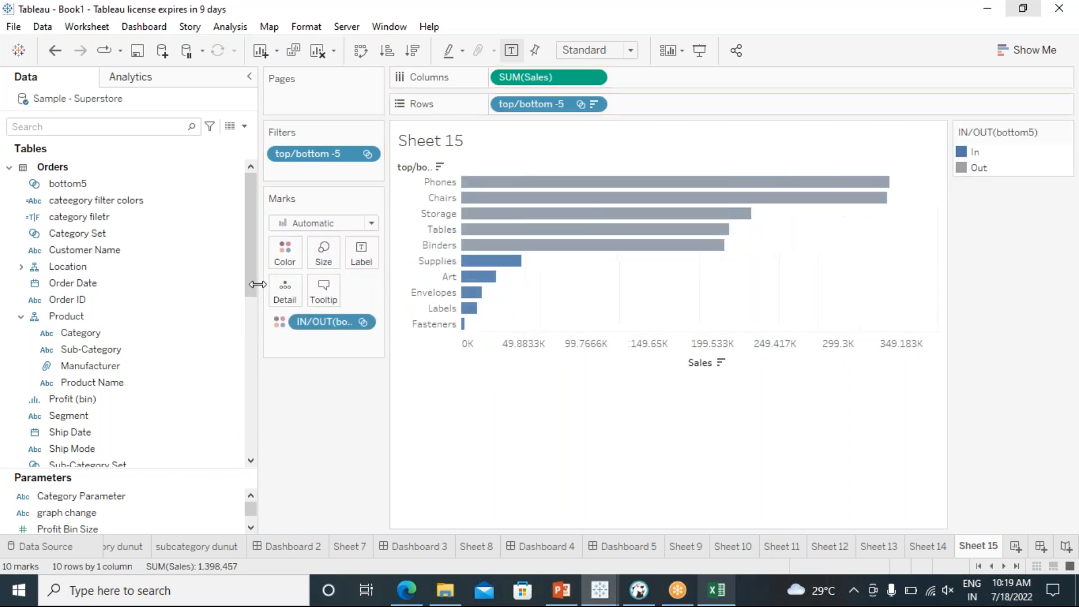
mouse_move(487, 264)
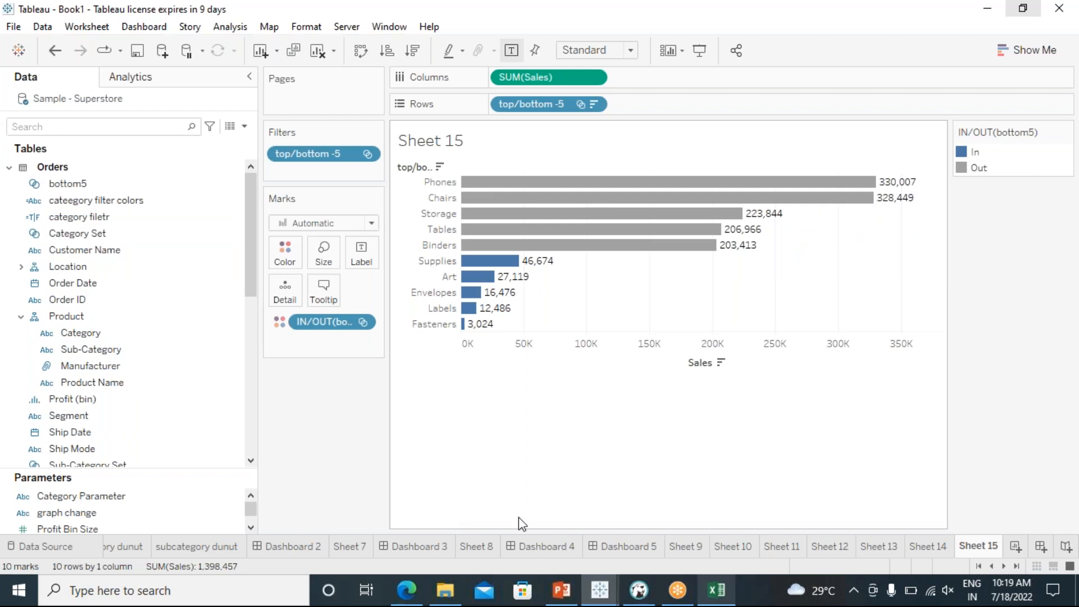
drag(324, 322, 316, 403)
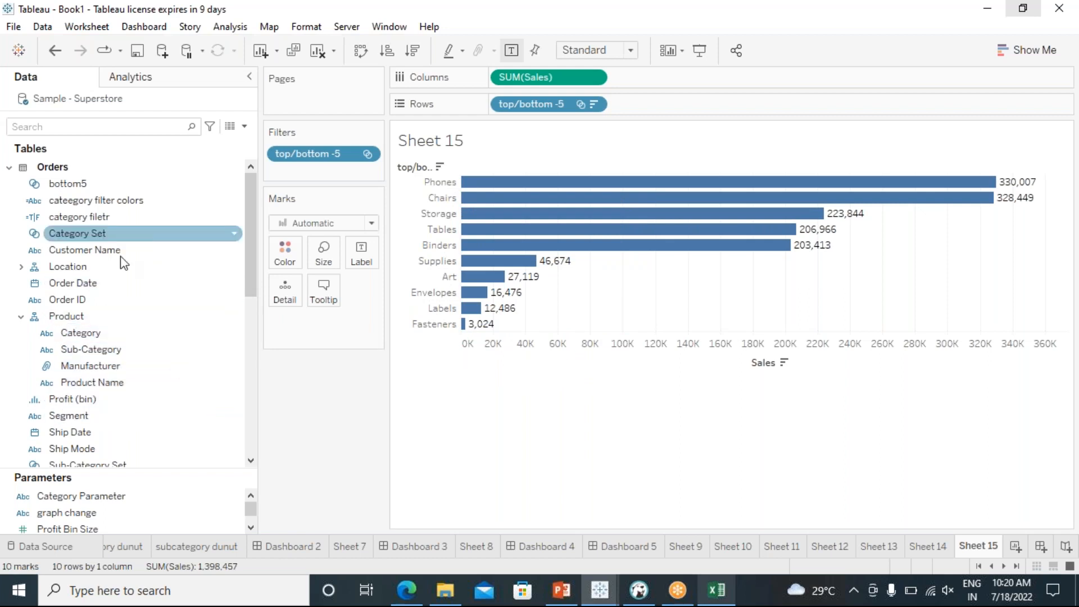
Colour the bars by In/Out membership of the combined top/bottom -5 set
scroll(140, 332, down, 1)
scroll(140, 334, down, 3)
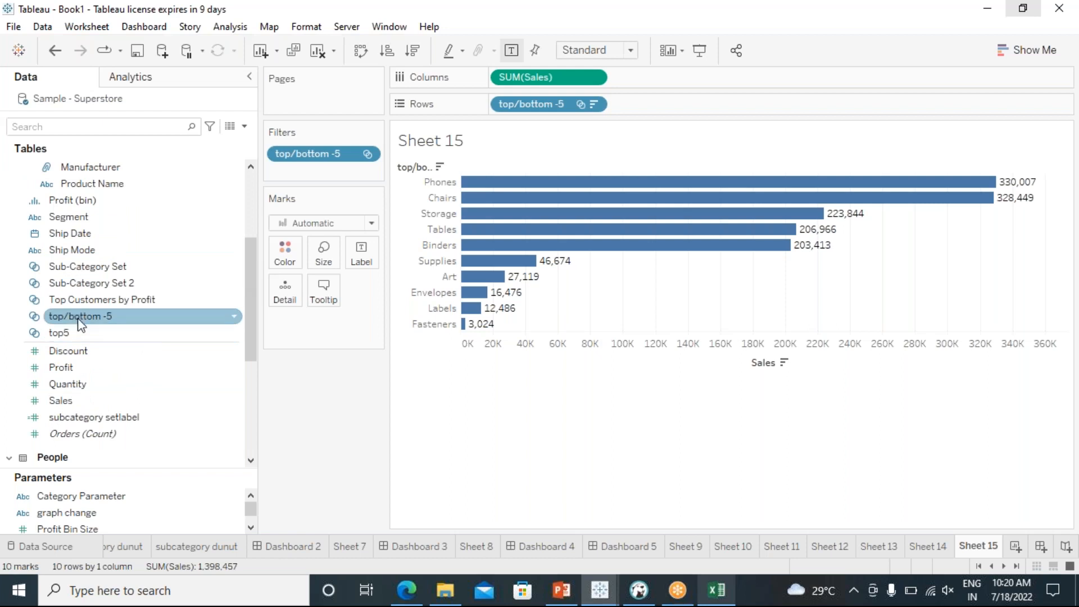
drag(106, 316, 281, 257)
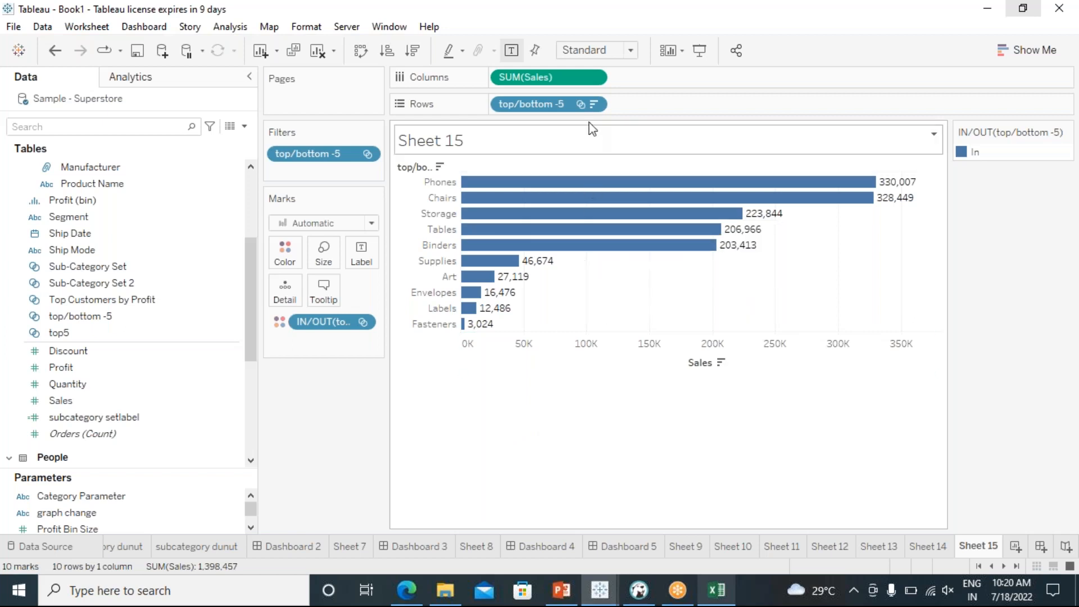
Switch the rows to the top/bottom -5 set's In/Out comparison and back to its members, sorted by descending sales
click(592, 107)
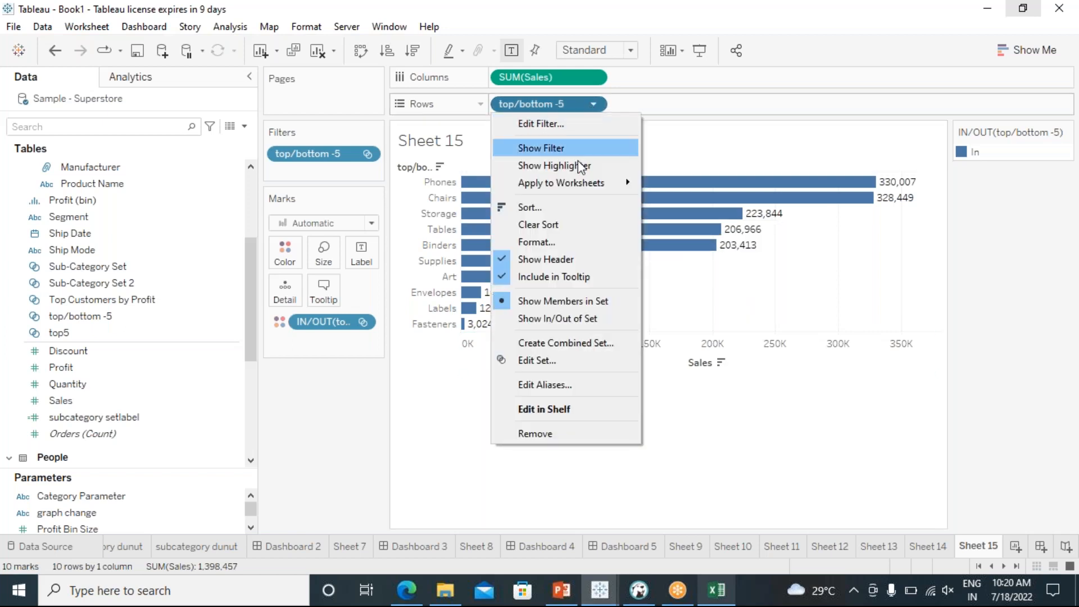
click(556, 319)
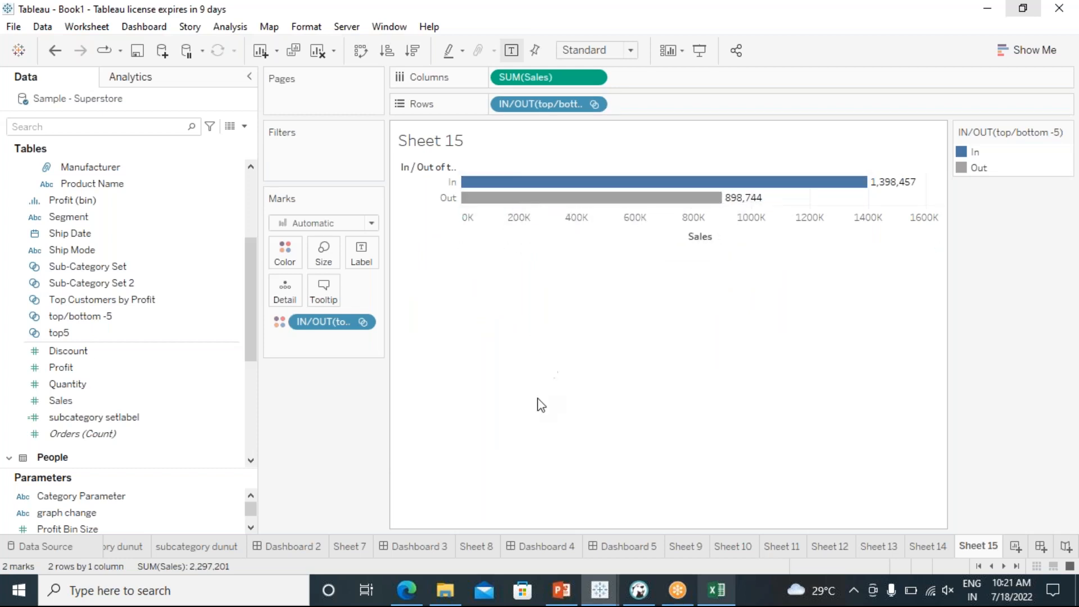
click(593, 104)
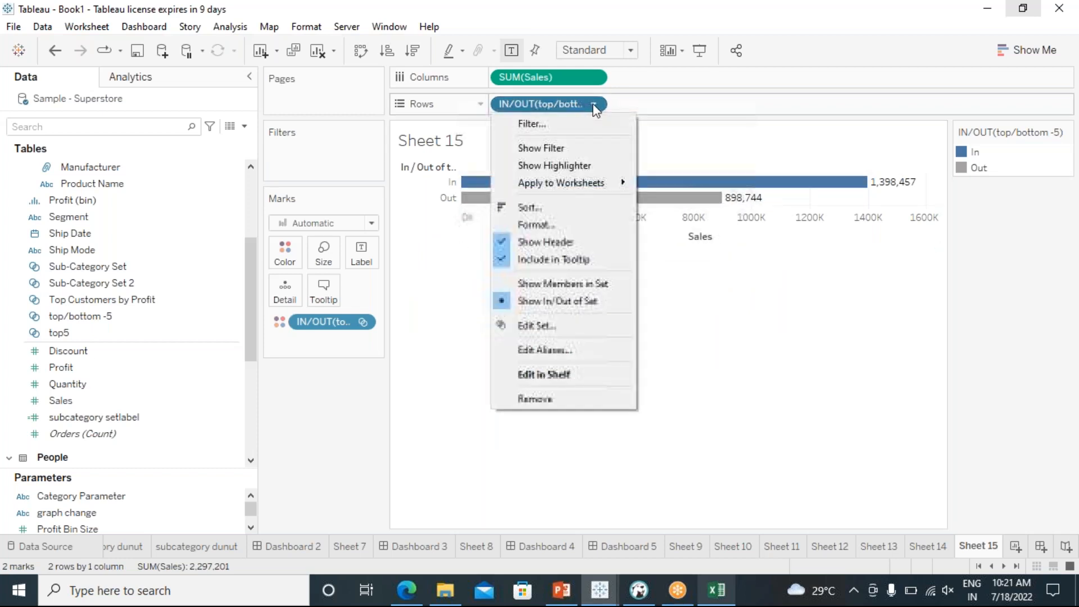
click(509, 285)
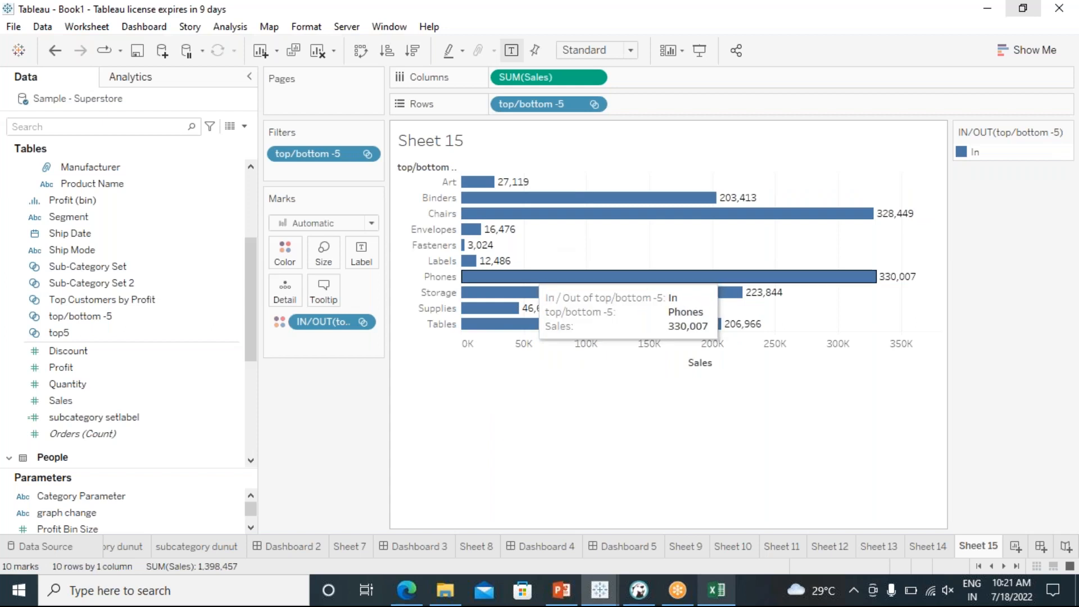
click(413, 52)
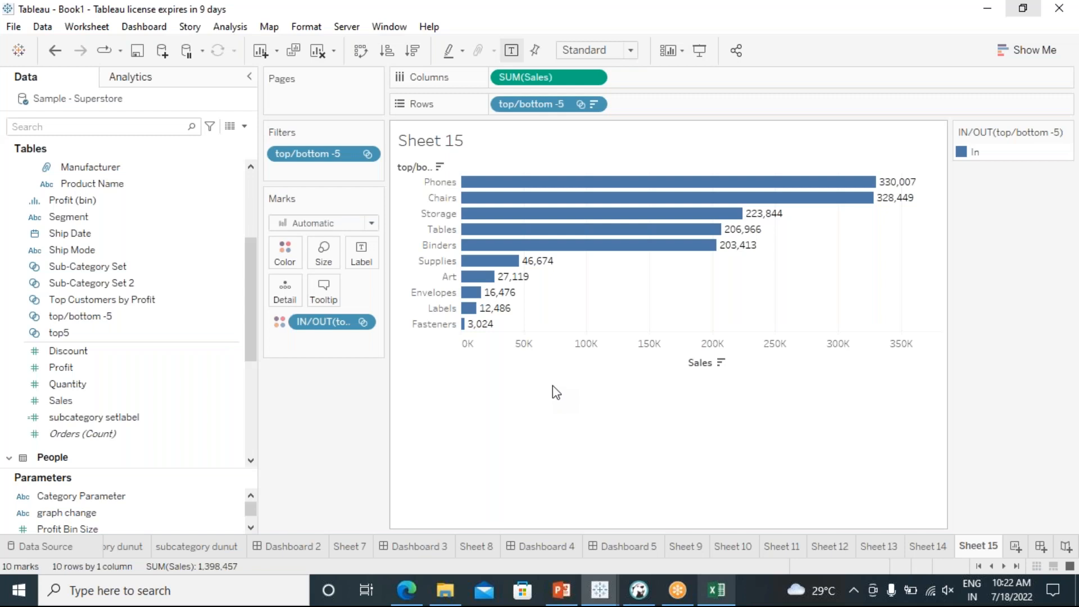
click(933, 544)
click(981, 545)
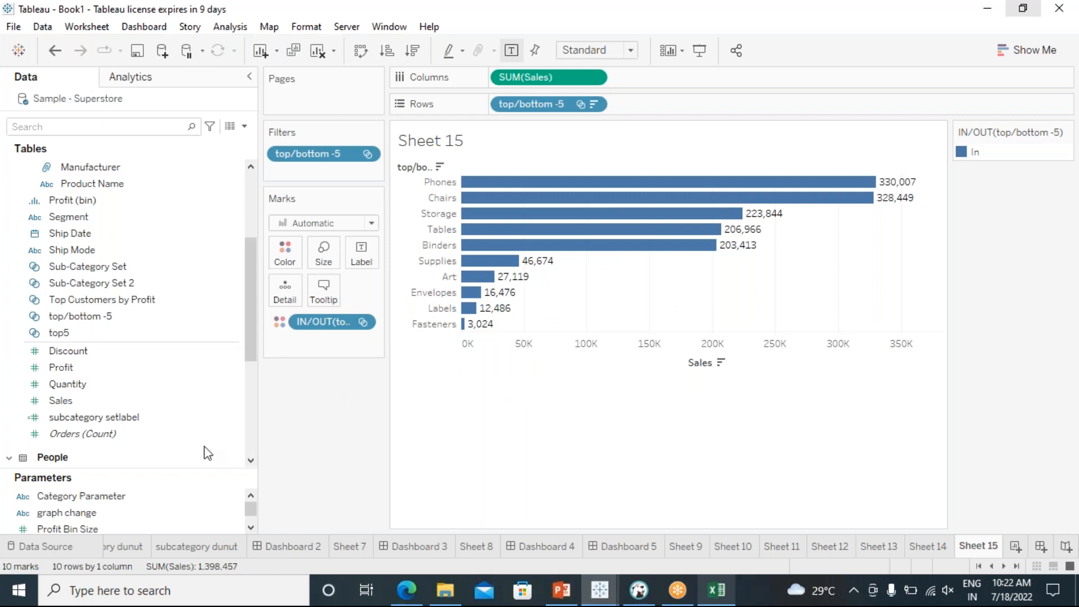
Enlarge the parameter area and start a new parameter named top/bottomN with the Integer data type
drag(169, 471, 171, 400)
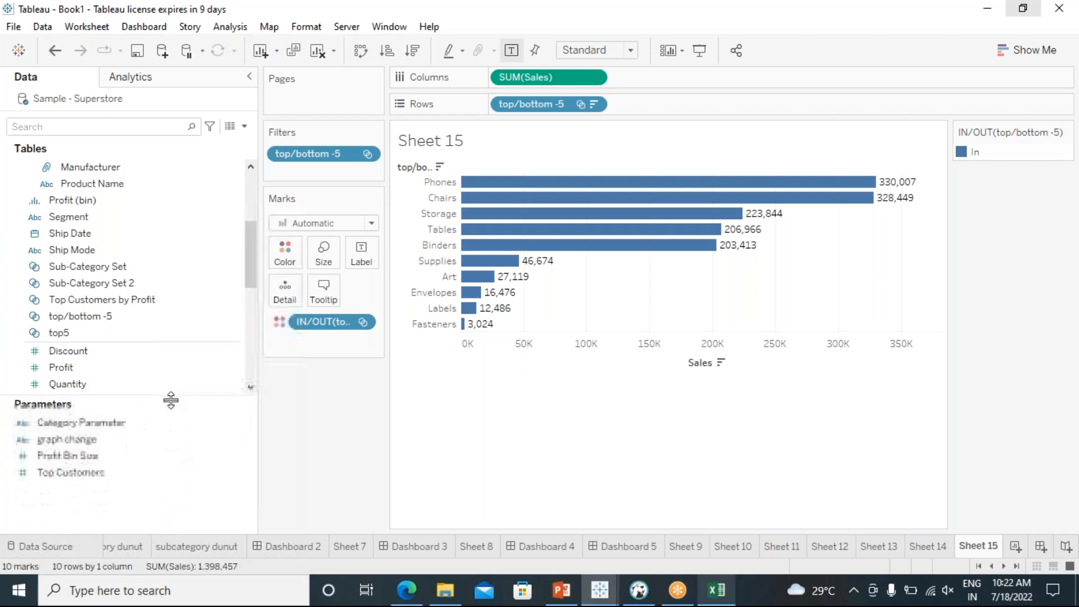
right_click(121, 500)
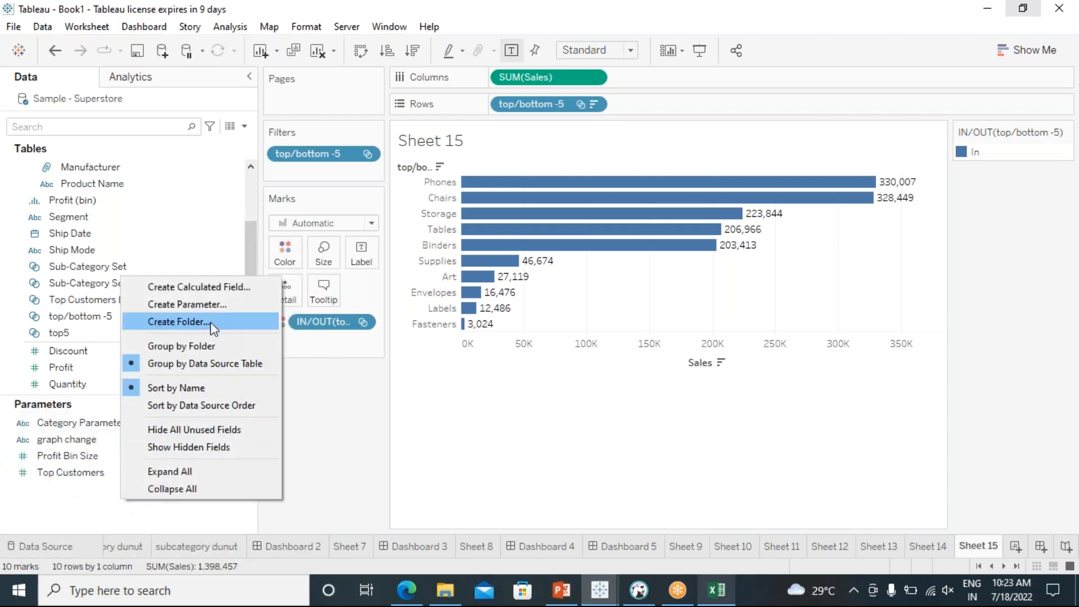
click(210, 307)
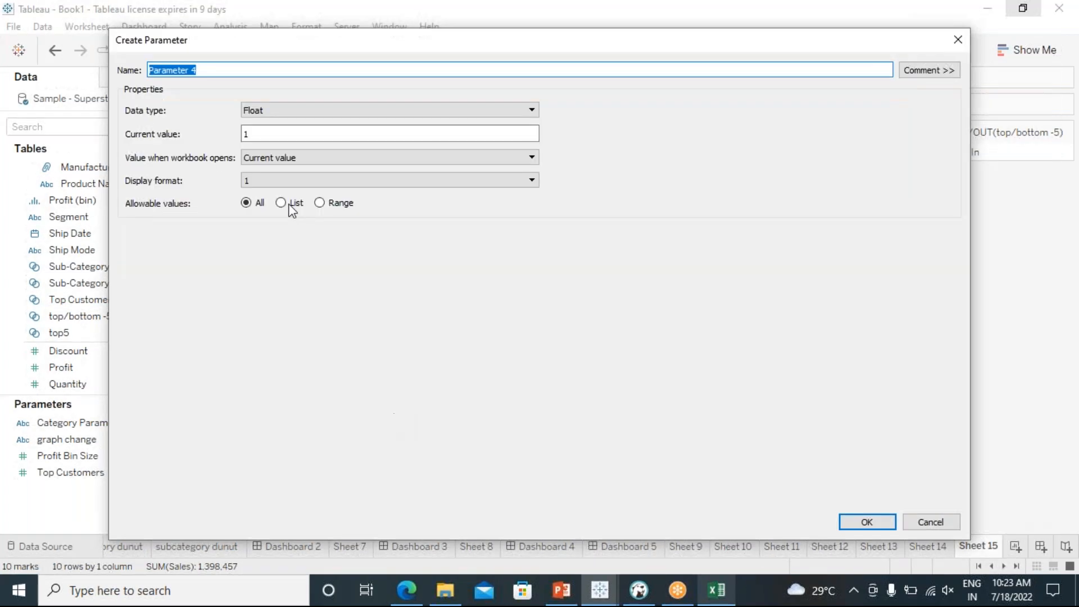
drag(207, 68, 129, 68)
text(top)
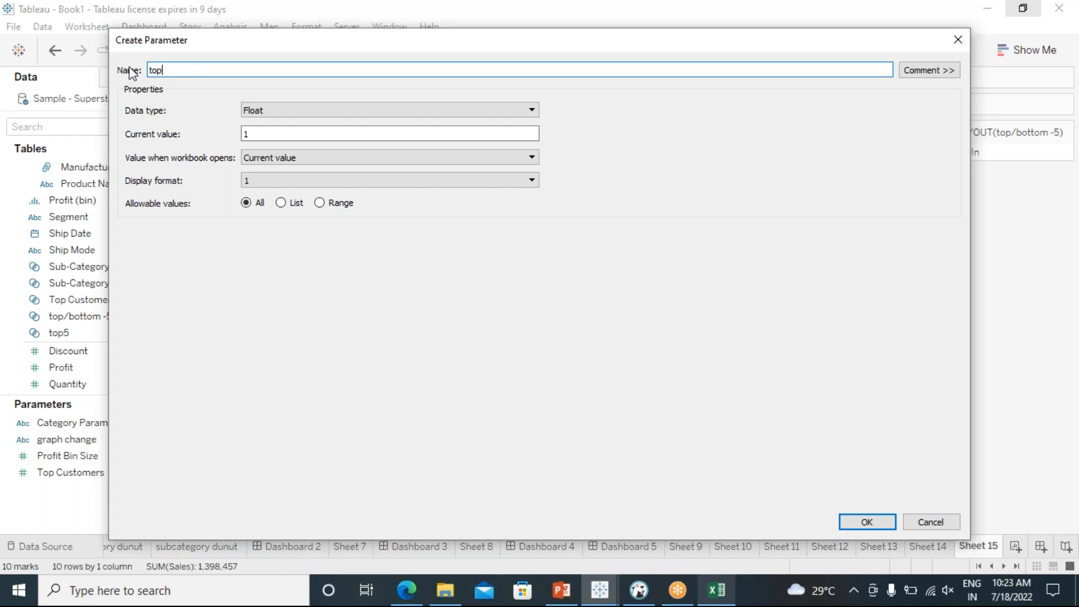
text(/bottomN)
click(289, 109)
click(288, 134)
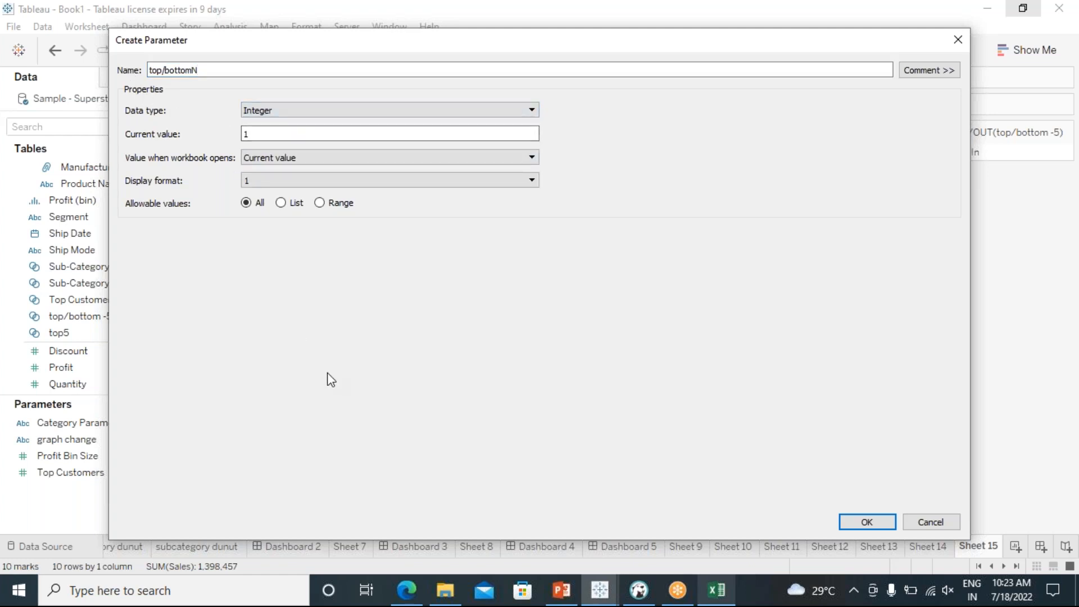
Limit the parameter's allowable values to a range with minimum 1 and maximum 17, and create it
click(319, 203)
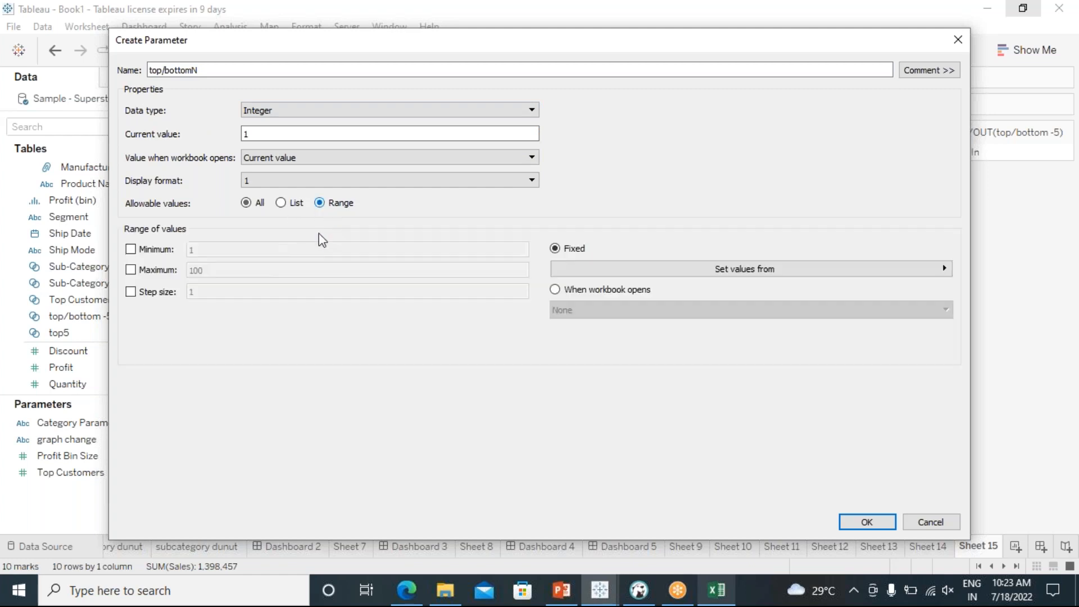
click(131, 249)
click(131, 270)
drag(217, 270, 186, 270)
text(1)
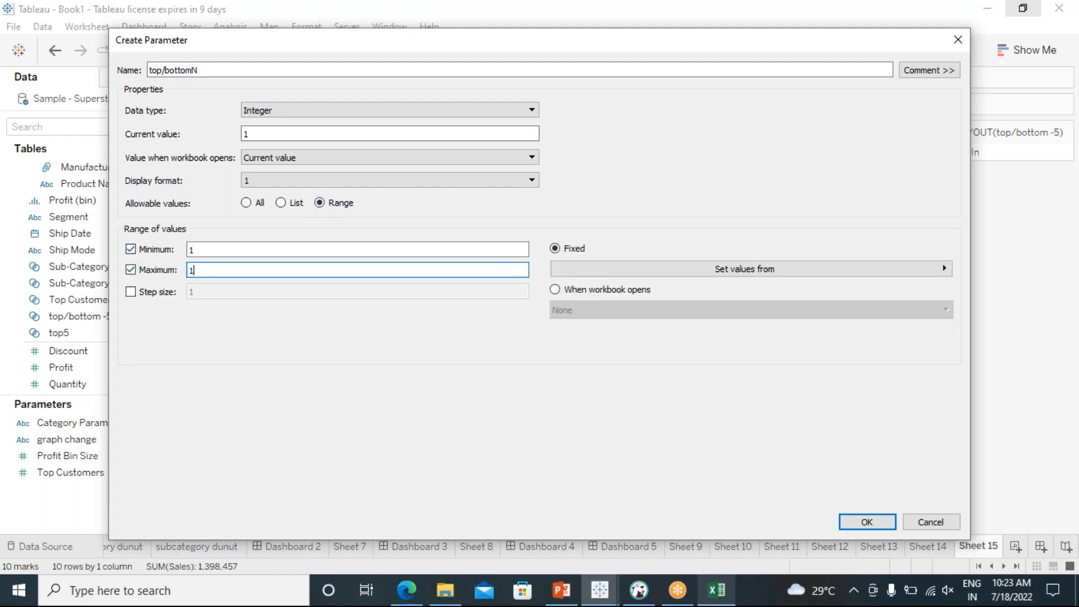
text(7)
click(852, 520)
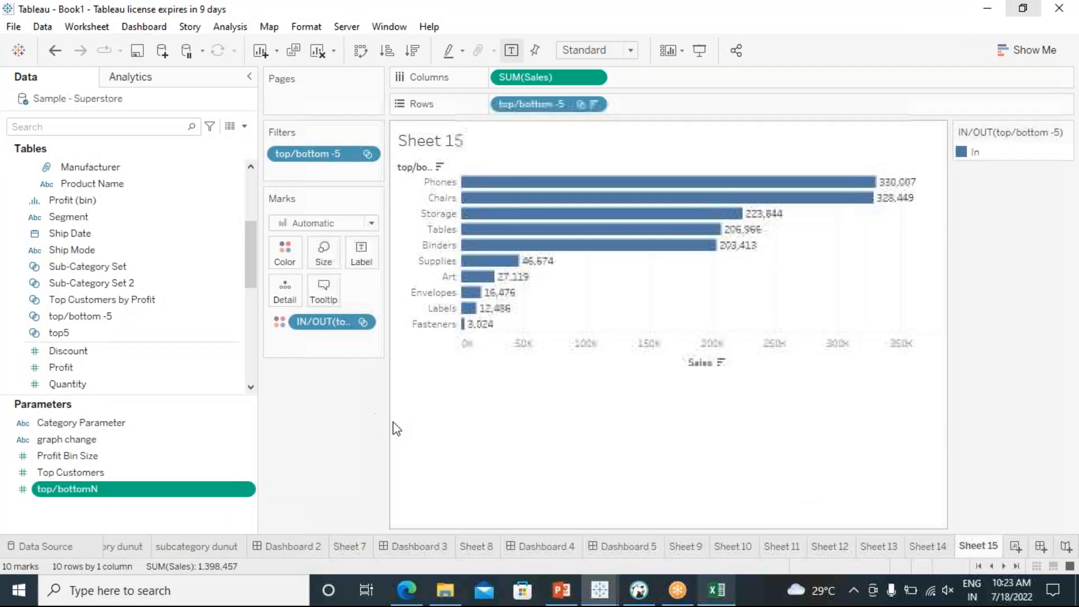
Show the top/bottomN parameter control on the sheet and set its value to 5
right_click(242, 491)
click(269, 229)
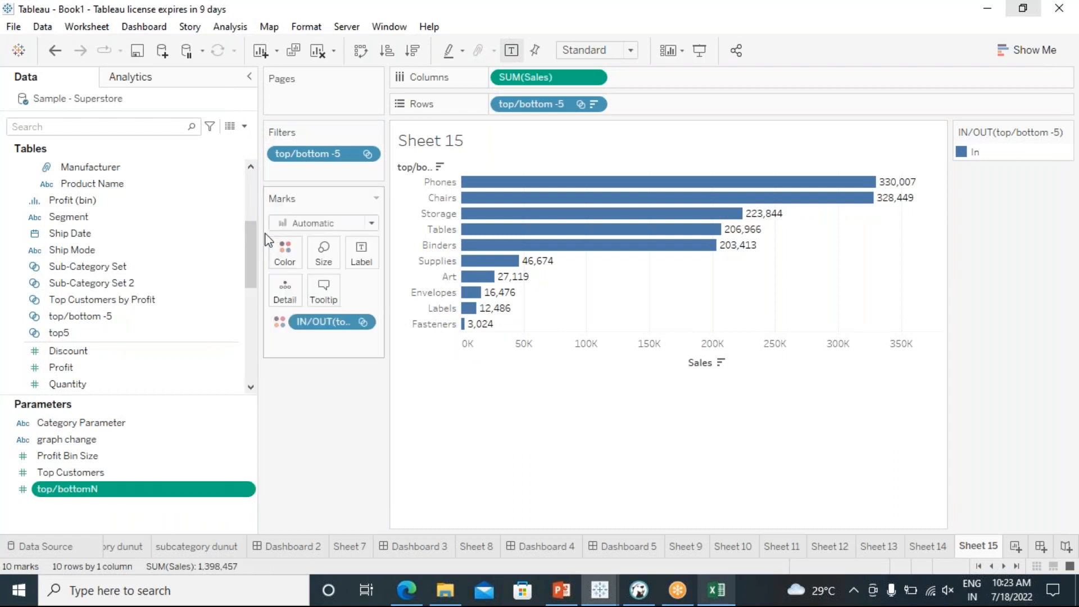
drag(960, 216, 973, 217)
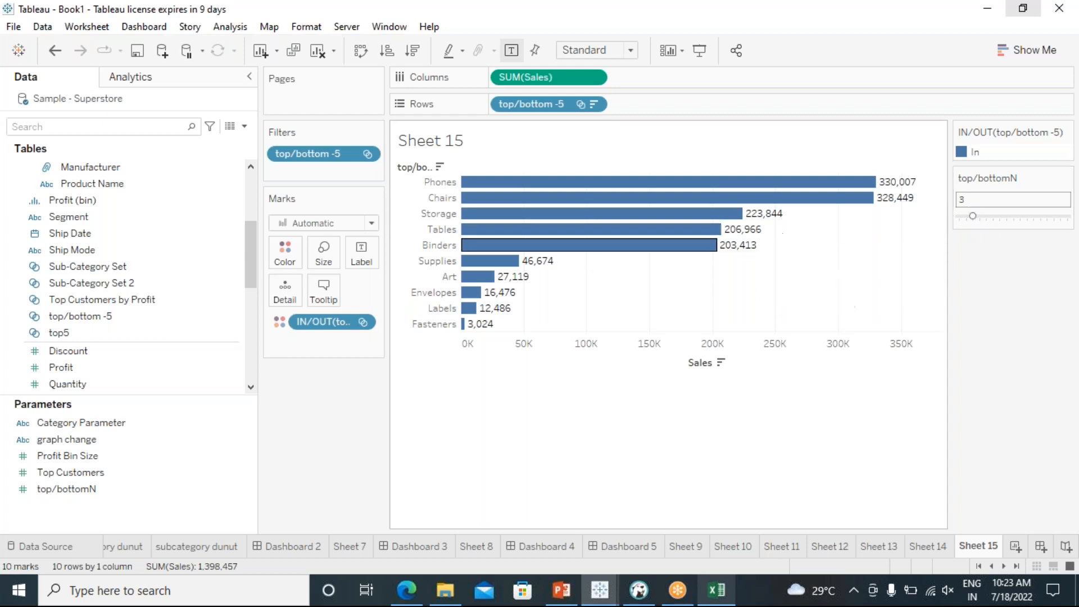
drag(973, 216, 986, 216)
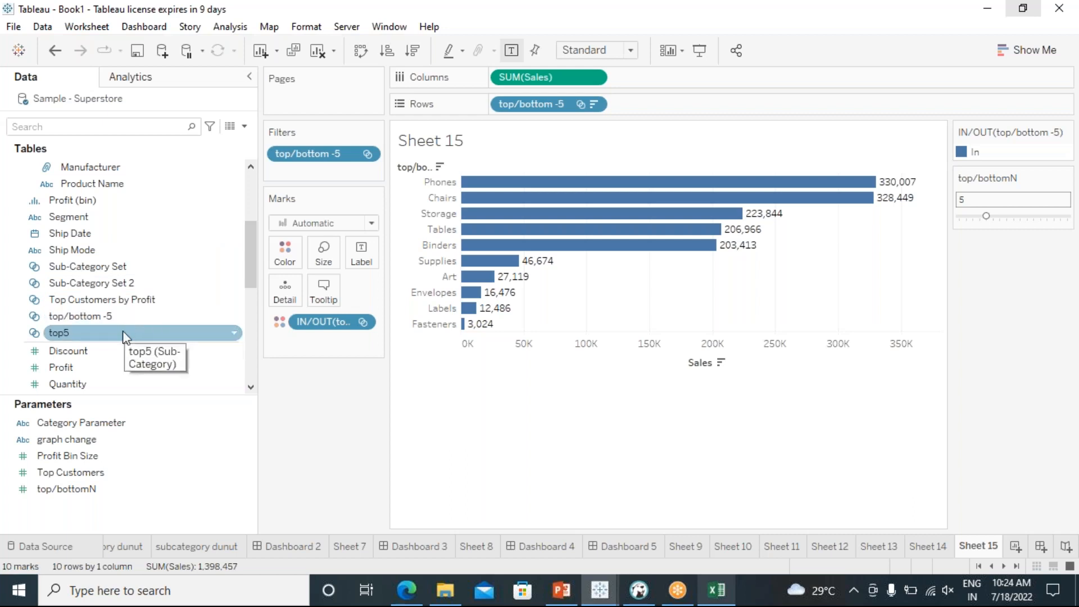
Review how the combined top/bottom -5 set is defined from the bottom5 and top5 sets
right_click(130, 314)
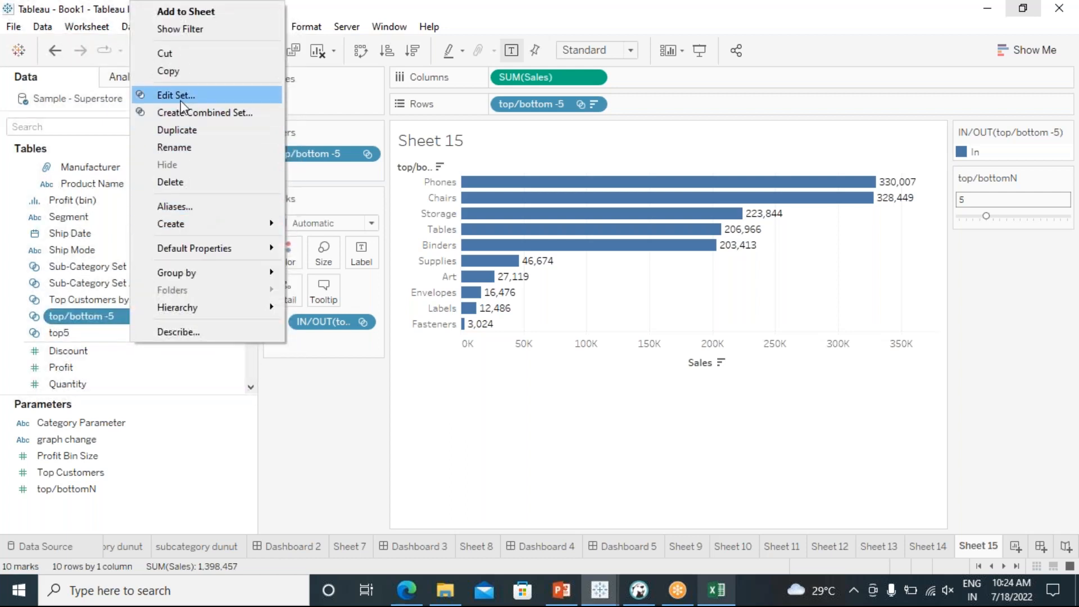
click(178, 96)
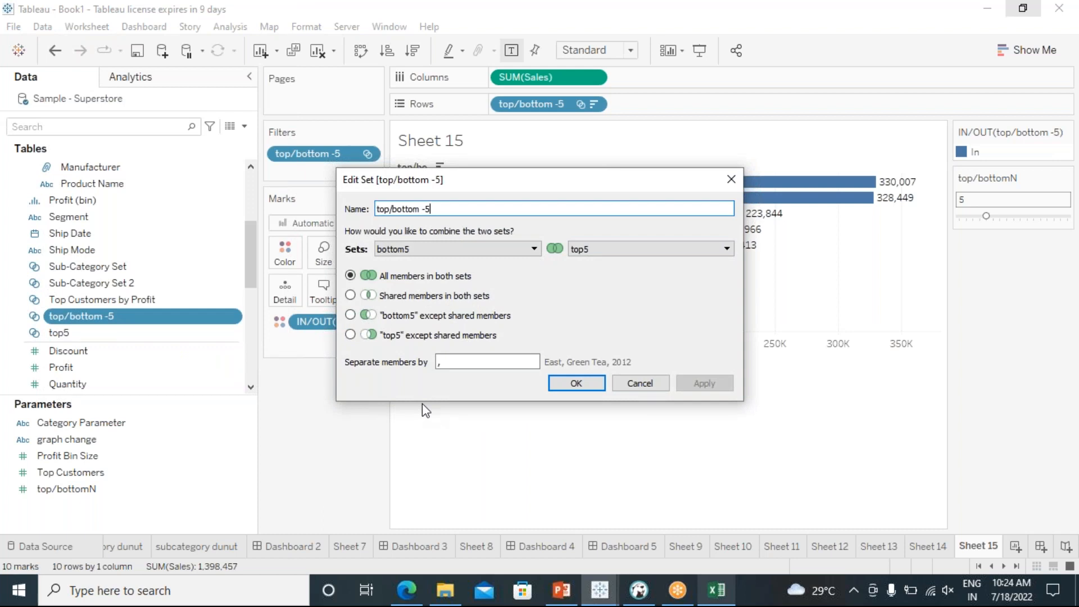
click(576, 384)
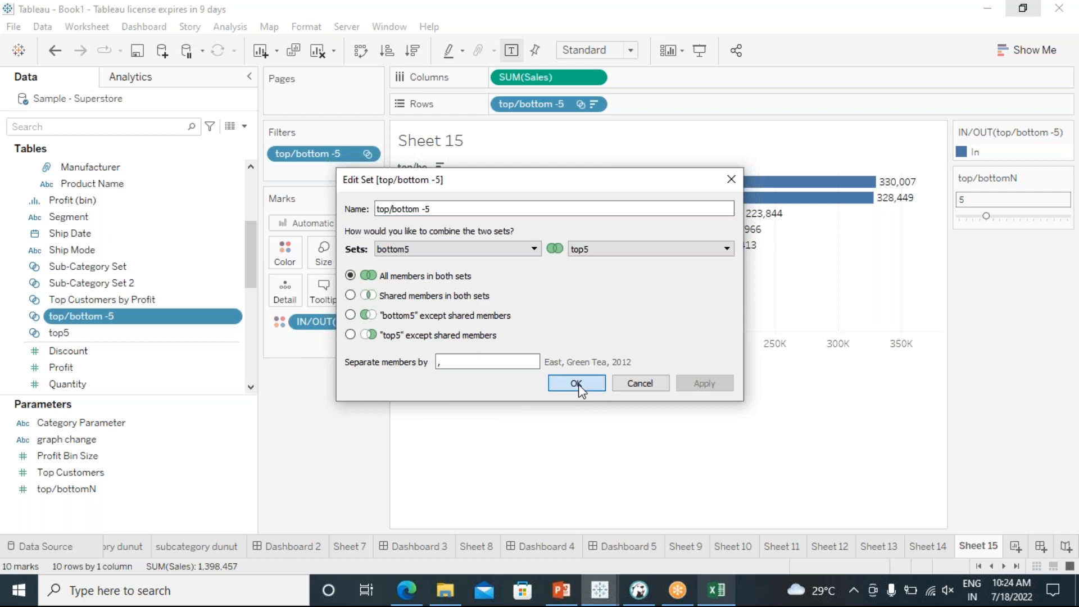
Edit the top5 set so its top count by sum of Sales comes from the top/bottomN parameter
click(91, 336)
right_click(90, 336)
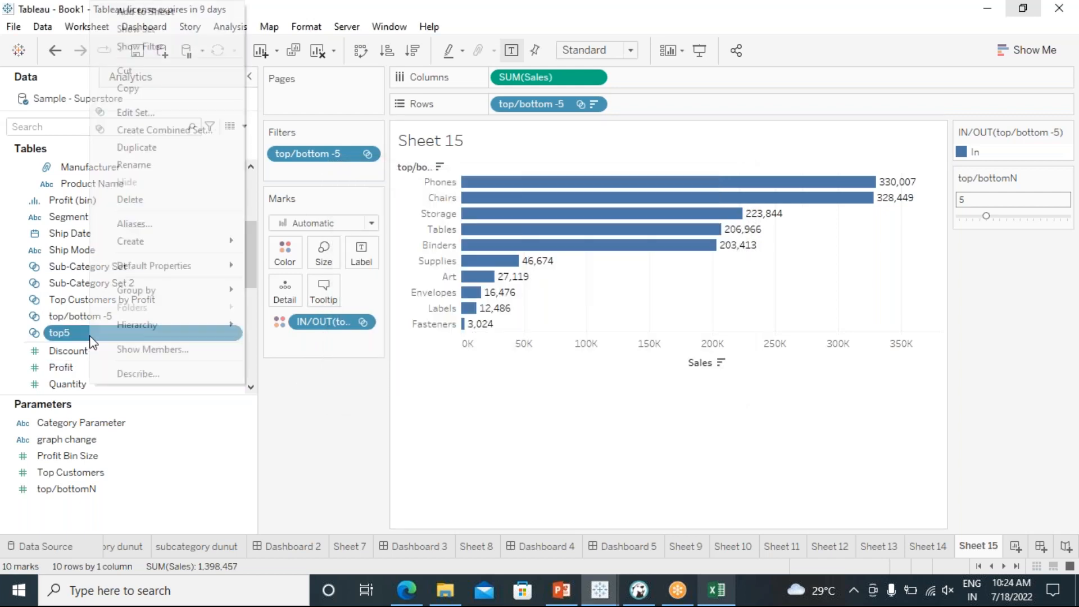
click(142, 113)
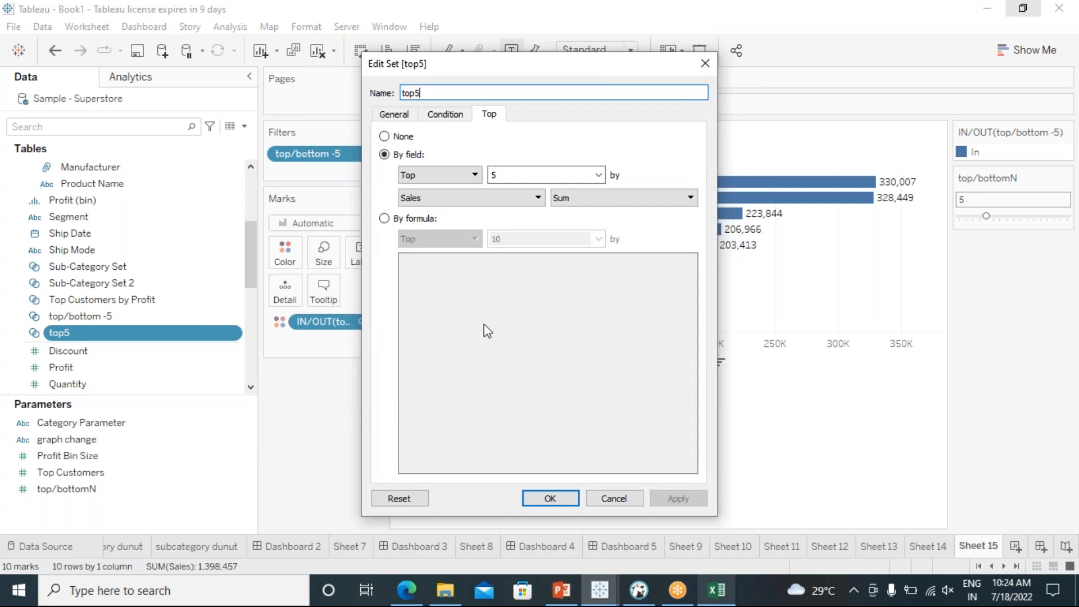
double_click(493, 175)
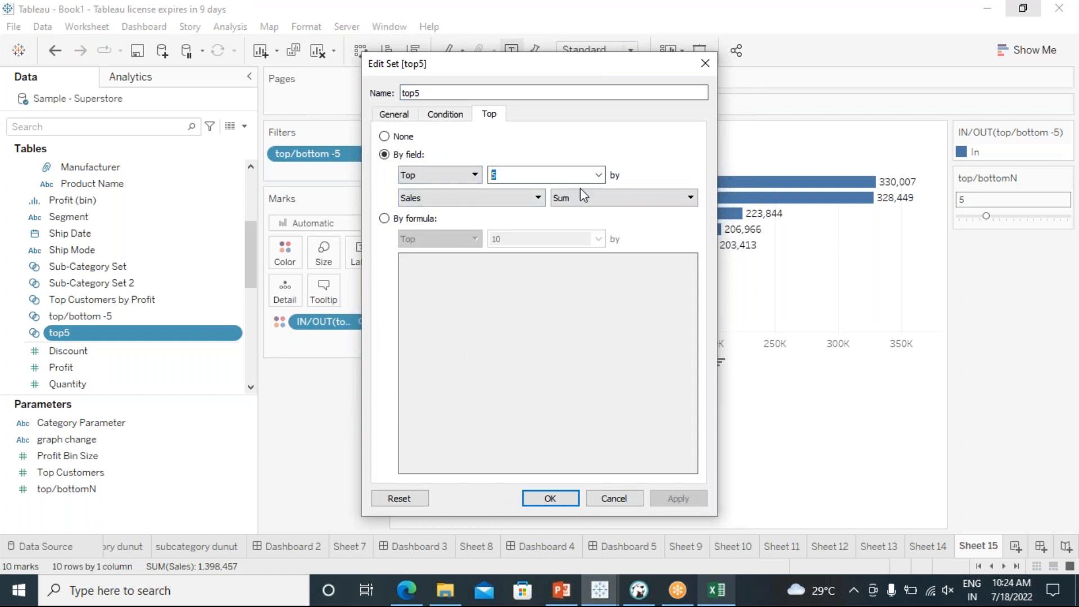
click(598, 174)
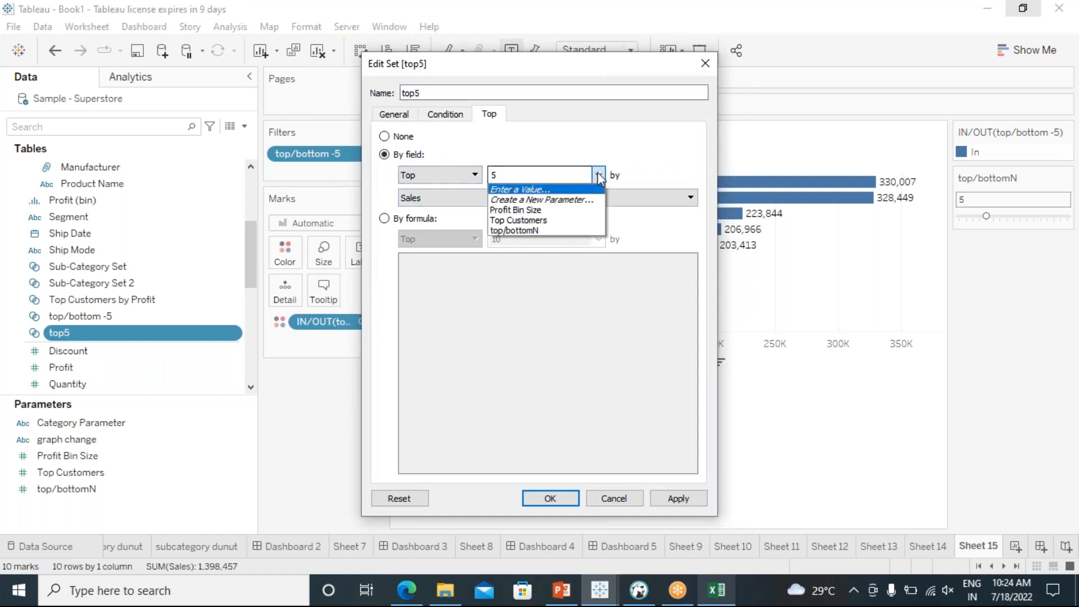
click(547, 231)
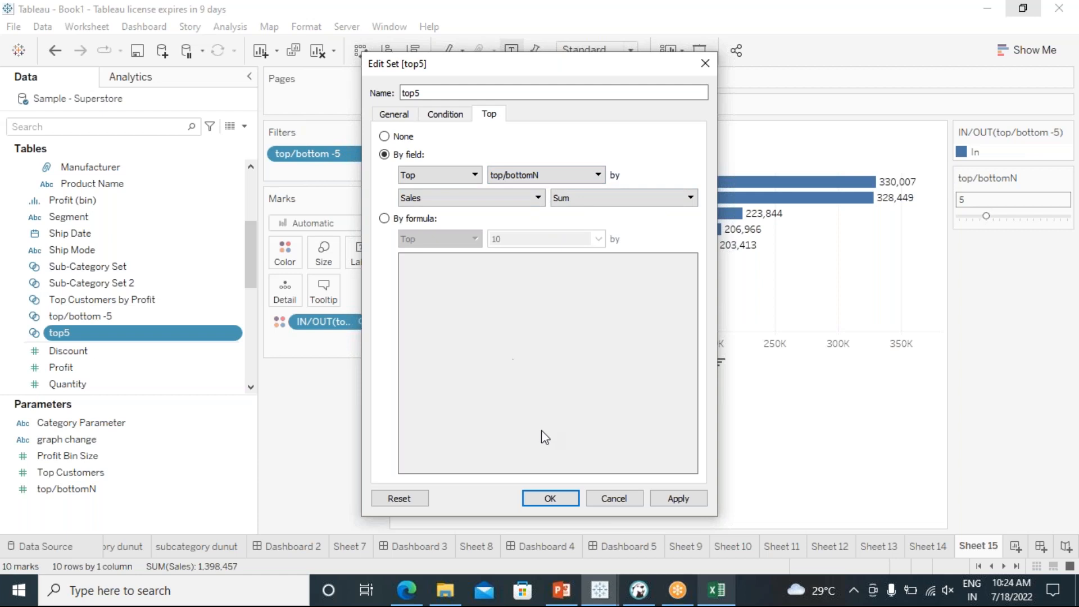
click(630, 498)
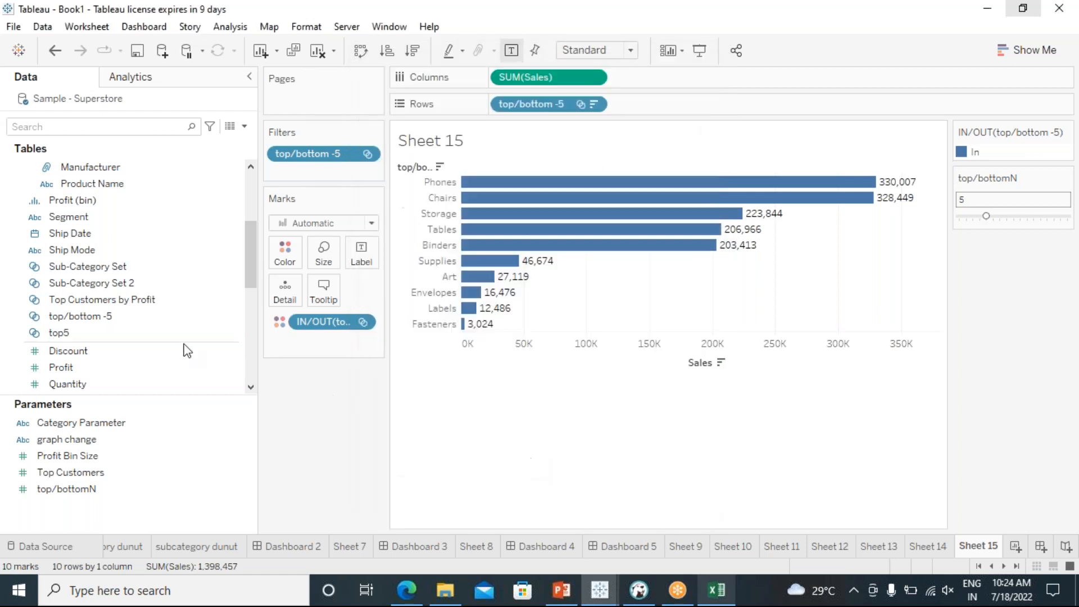
Edit the bottom5 set so its bottom count by sum of Sales comes from the top/bottomN parameter
scroll(173, 258, up, 2)
scroll(135, 260, up, 3)
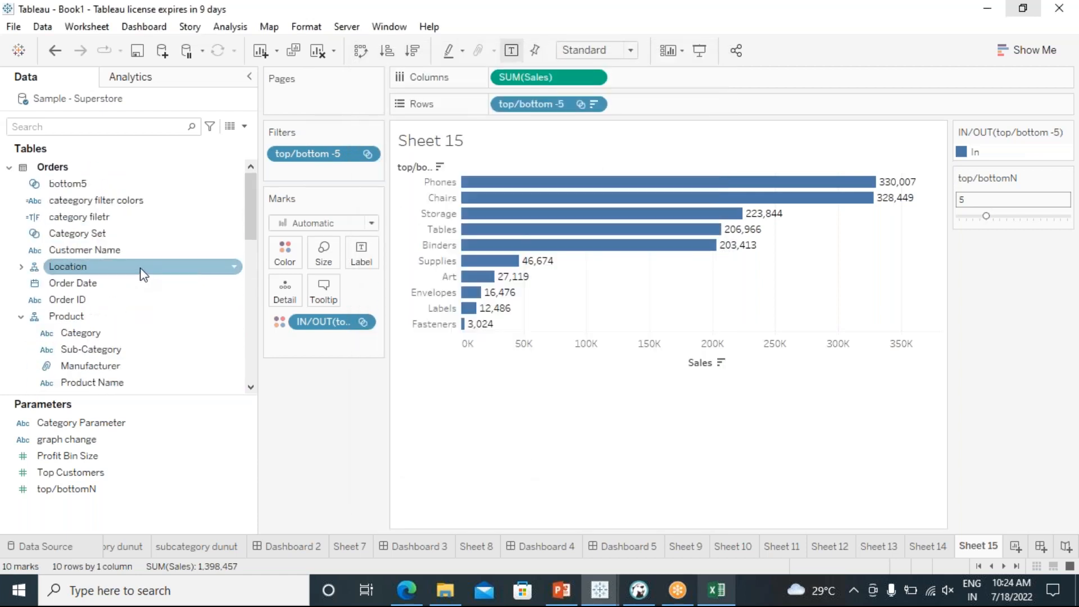
click(88, 185)
right_click(88, 186)
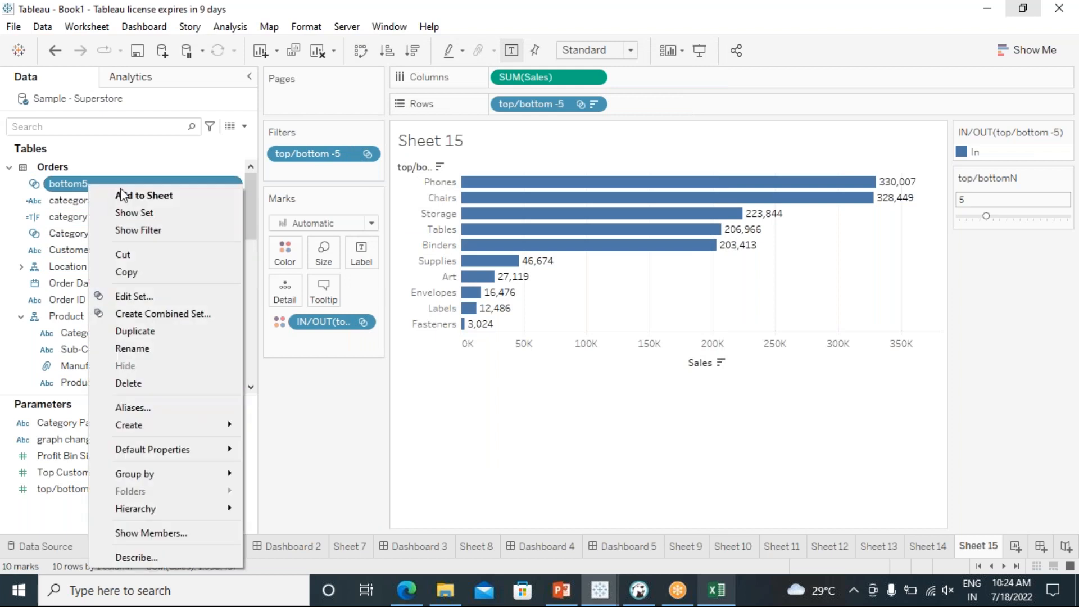
click(141, 302)
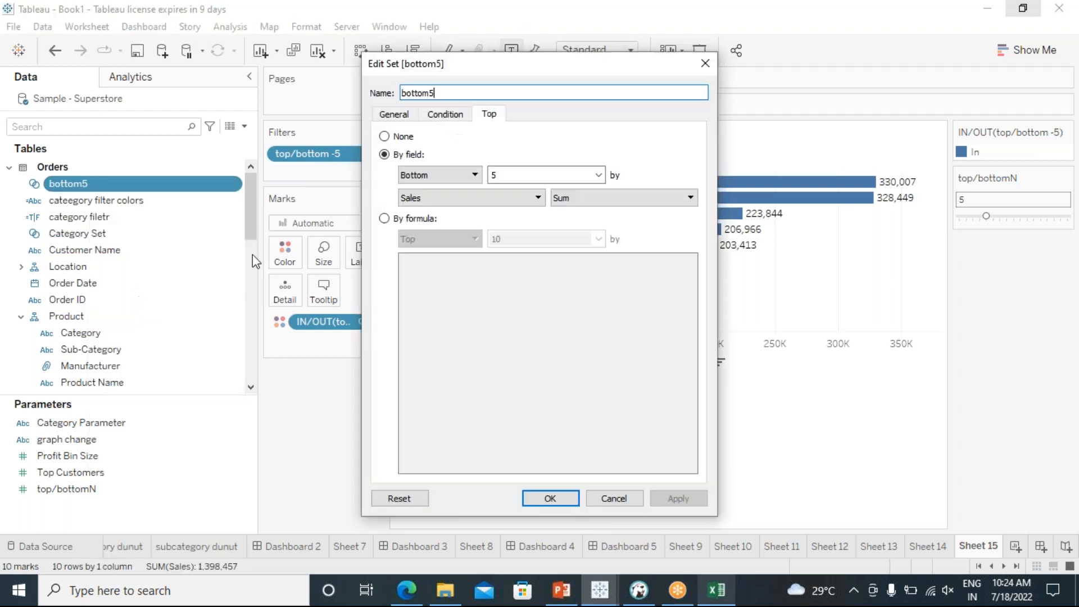
double_click(498, 175)
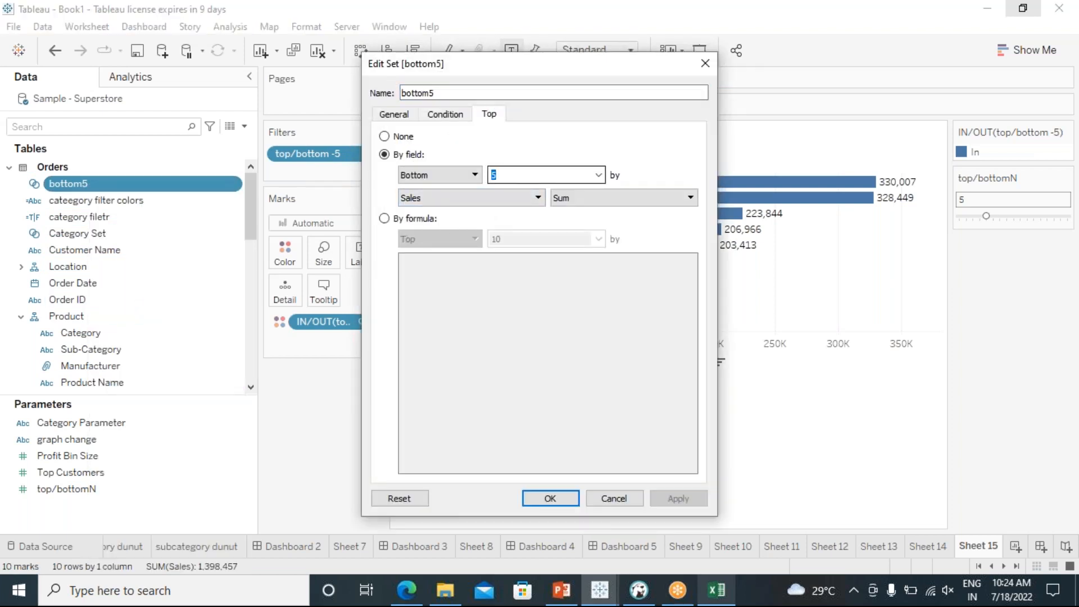
click(599, 176)
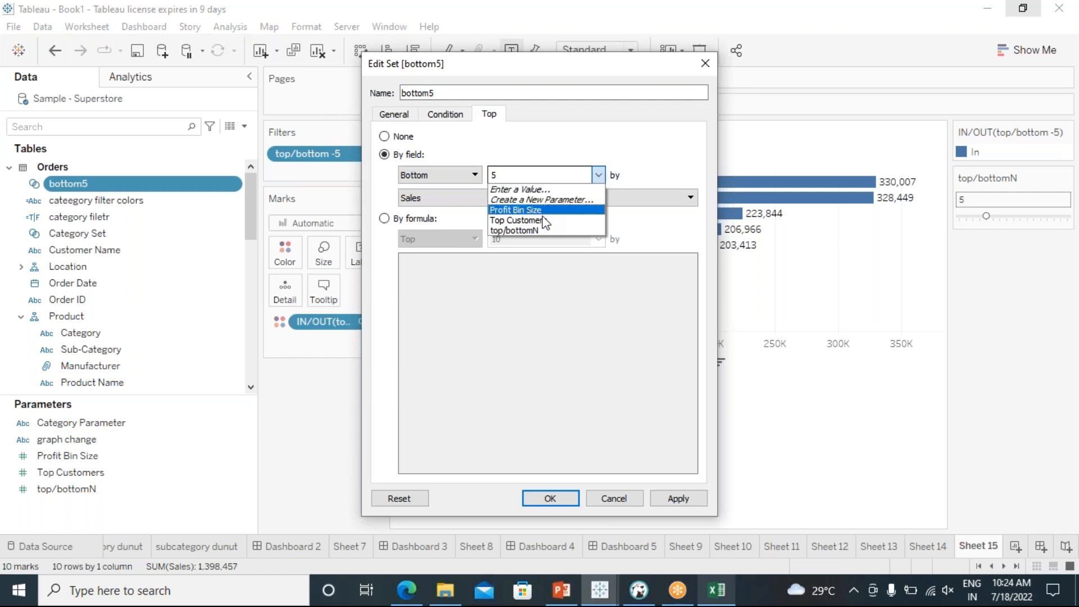
click(537, 229)
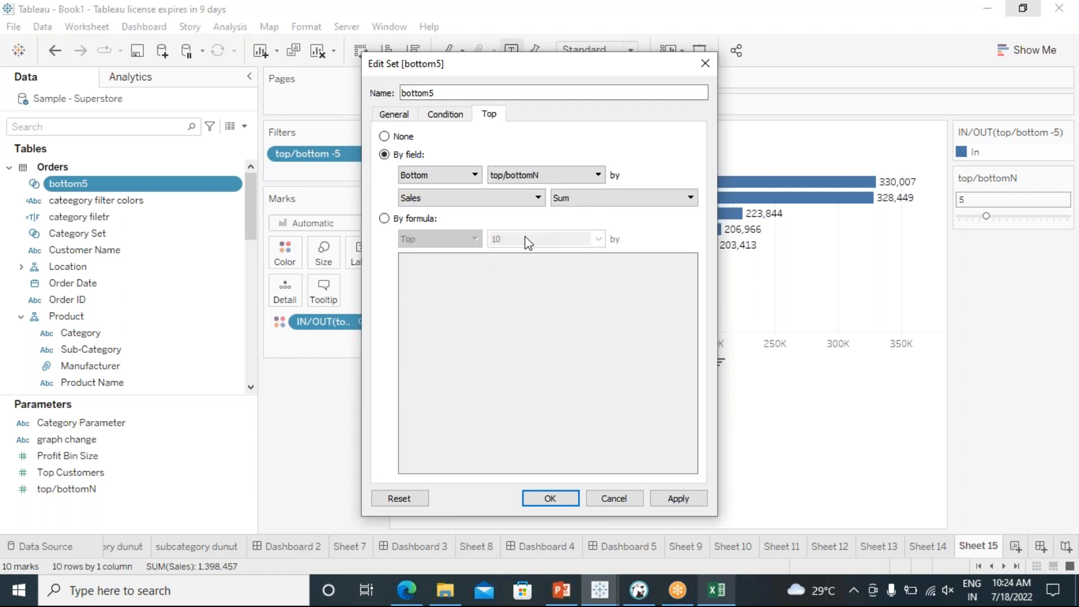
click(676, 499)
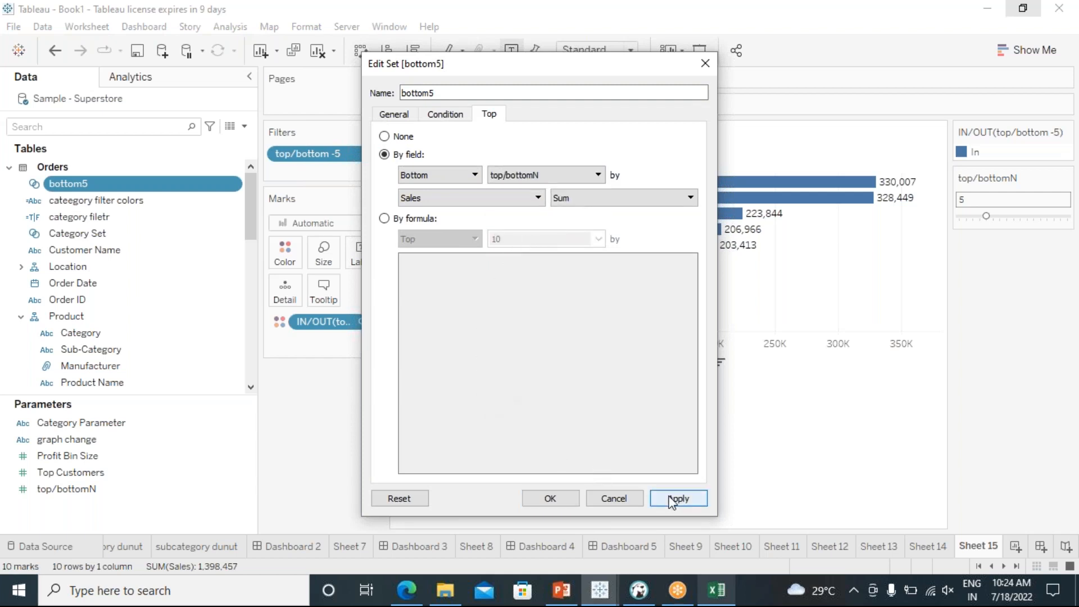
click(549, 499)
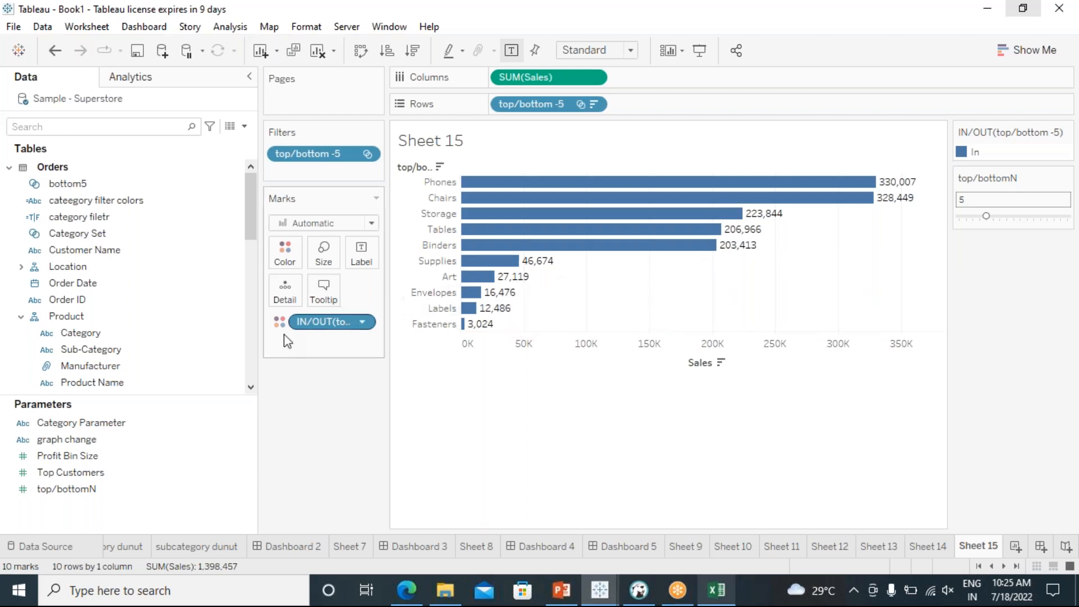
scroll(129, 340, down, 3)
scroll(114, 306, up, 1)
scroll(106, 337, down, 2)
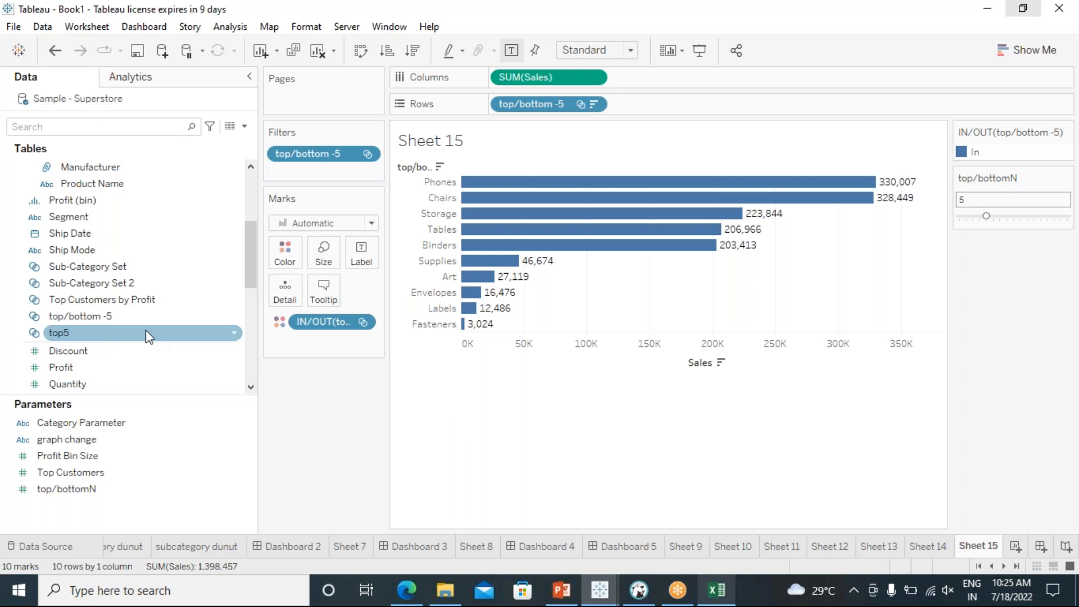
scroll(153, 330, up, 4)
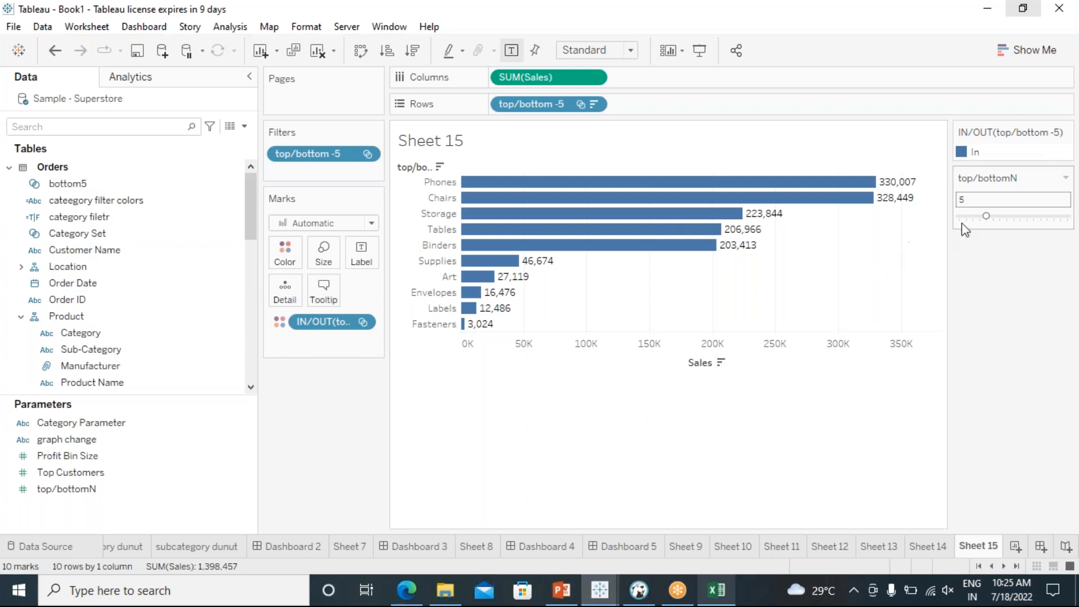
Test the top/bottomN parameter control with values 2, 5 and 7, and leave it at 3
click(976, 219)
drag(968, 217, 967, 217)
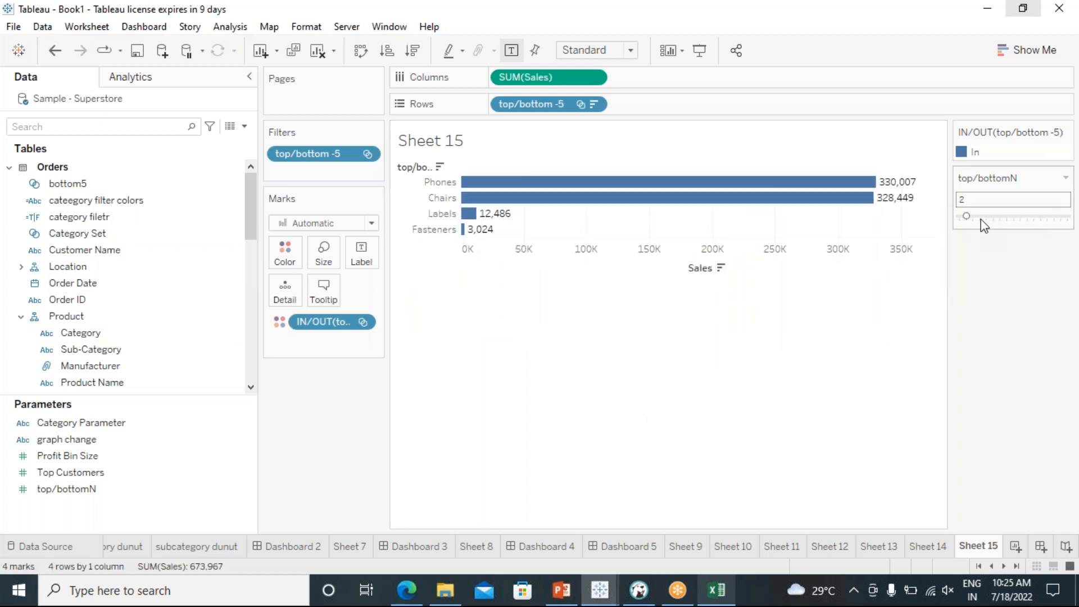
click(986, 217)
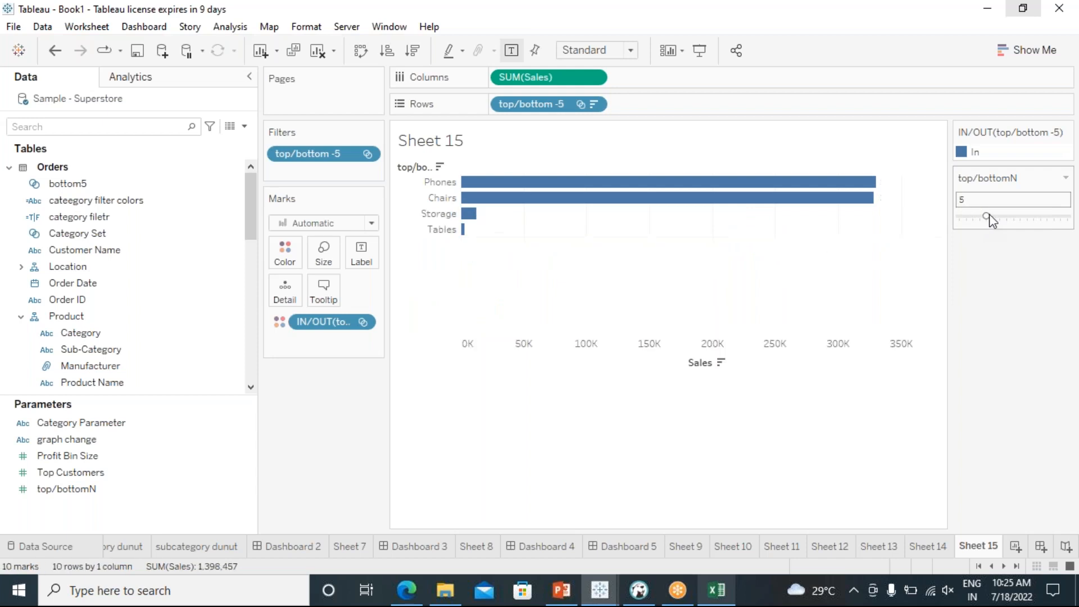
click(1001, 217)
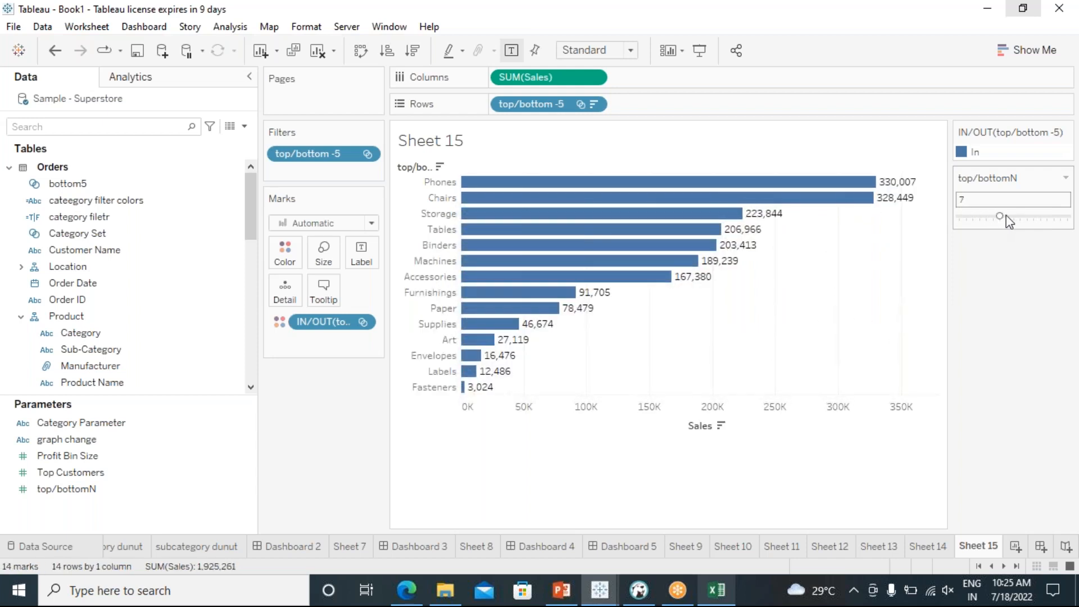
click(979, 219)
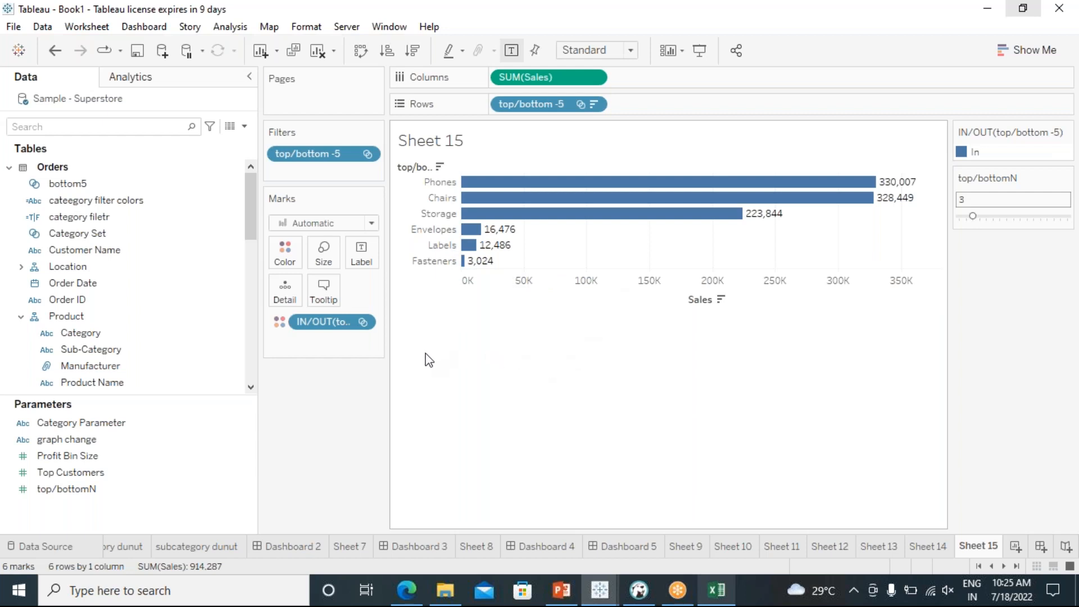
Review the top/bottomN parameter's data type, current value and allowable range in its definition
click(134, 488)
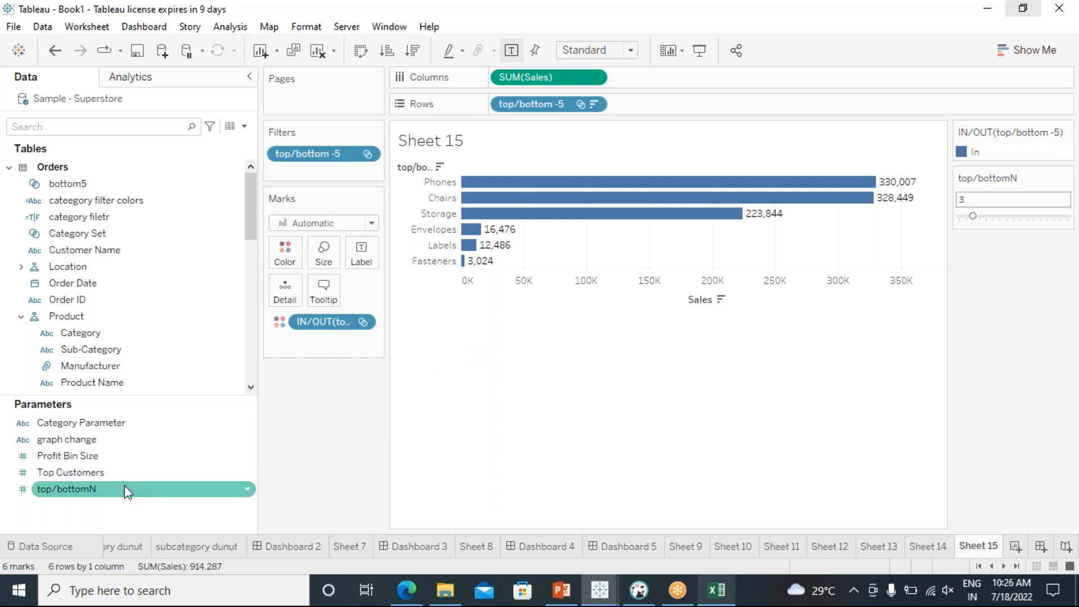
right_click(150, 488)
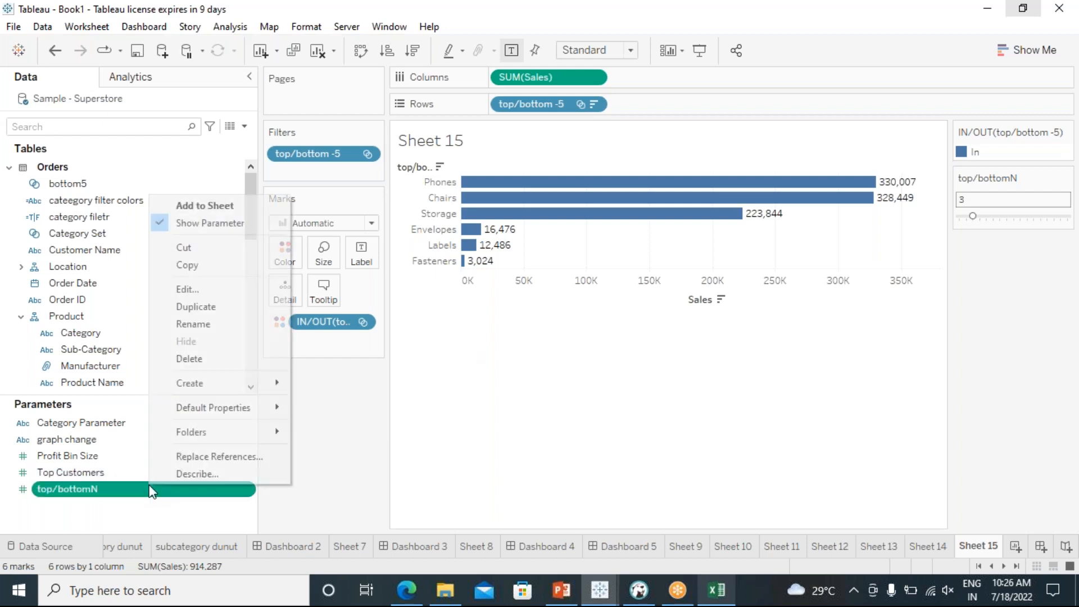
click(168, 287)
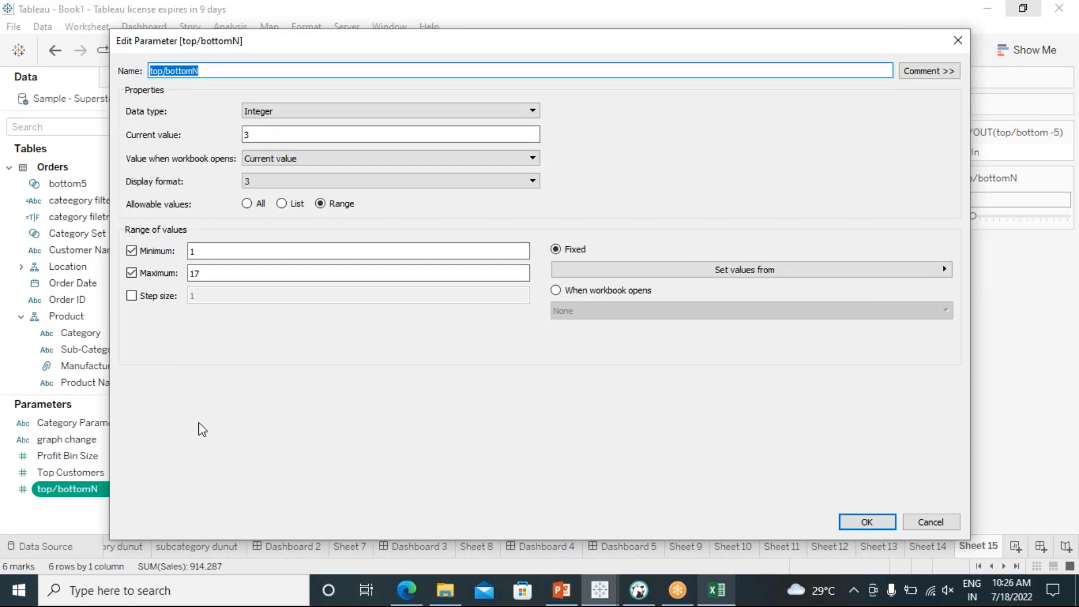
click(869, 520)
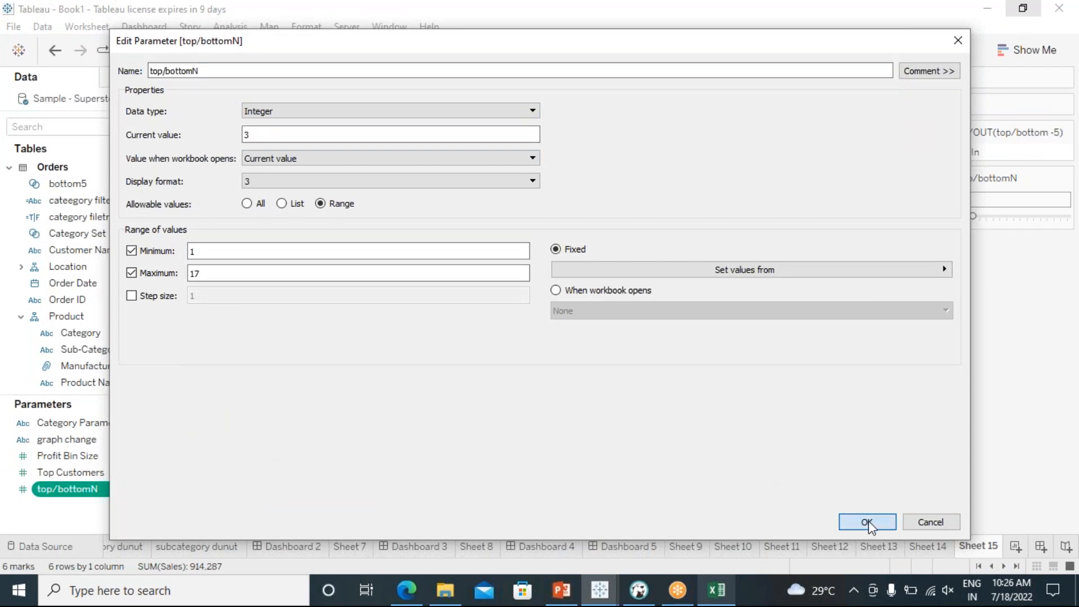